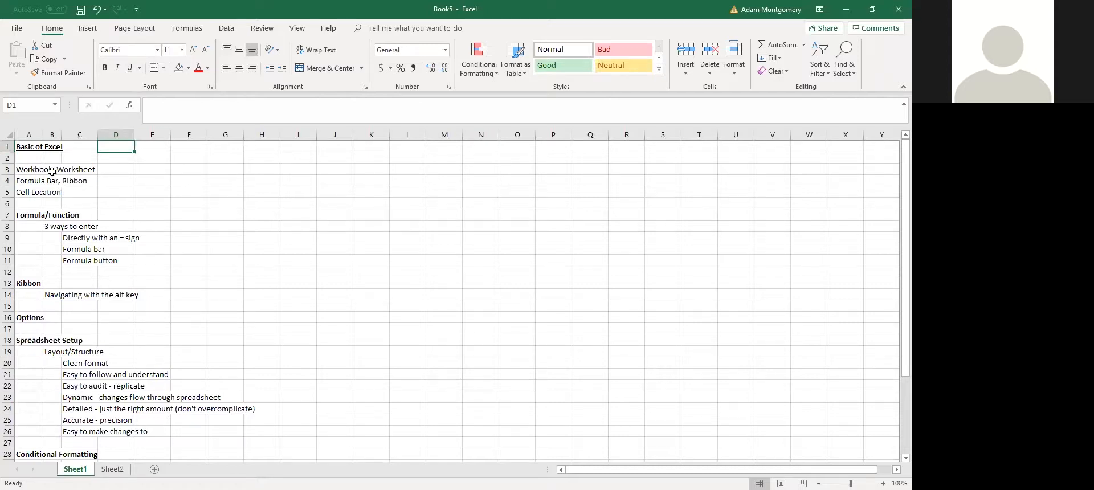
Step: Look over the Basic of Excel and Formula/Function outline topics, the formula bar and the locations of various cells
left_click_drag(109, 192, 20, 146)
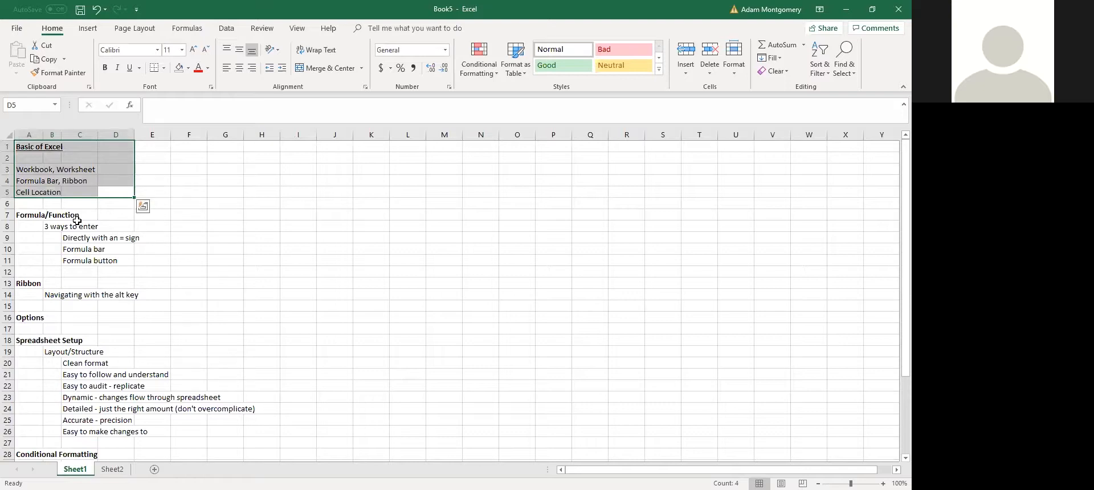
left_click(262, 180)
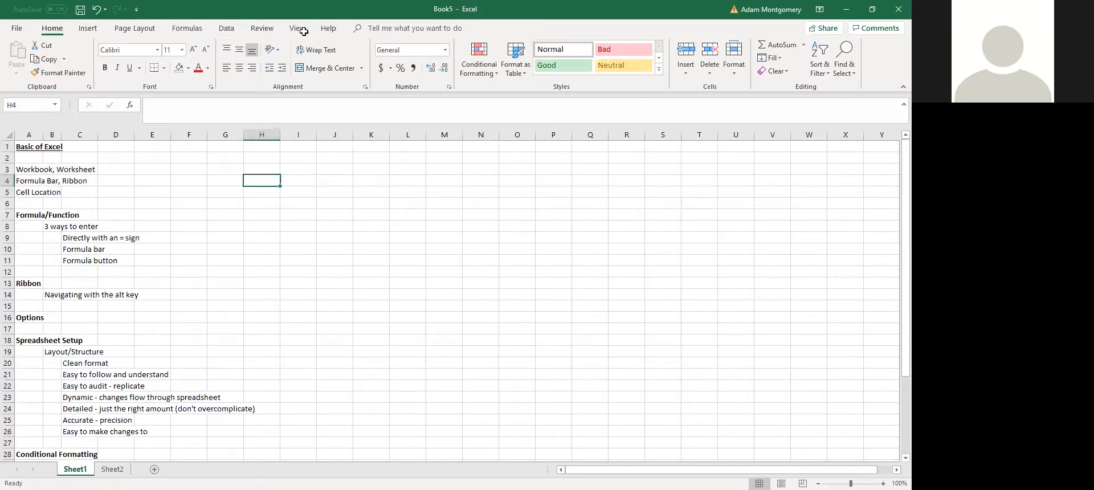
left_click(218, 116)
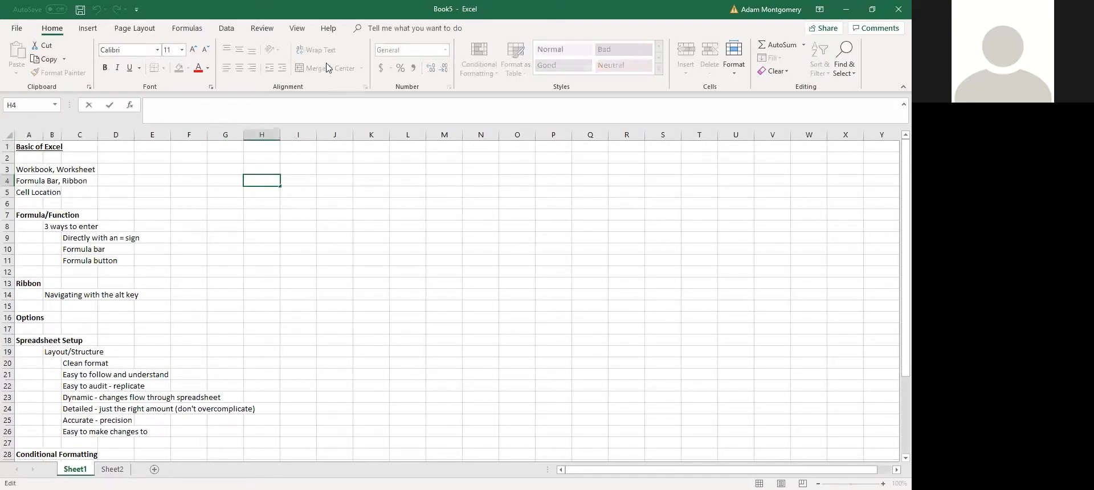
left_click(36, 192)
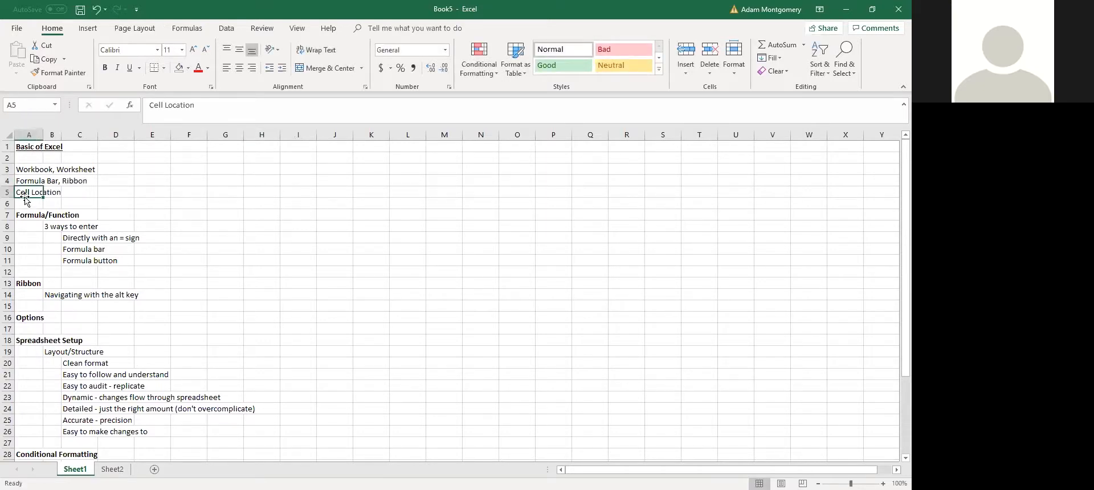
left_click(179, 171)
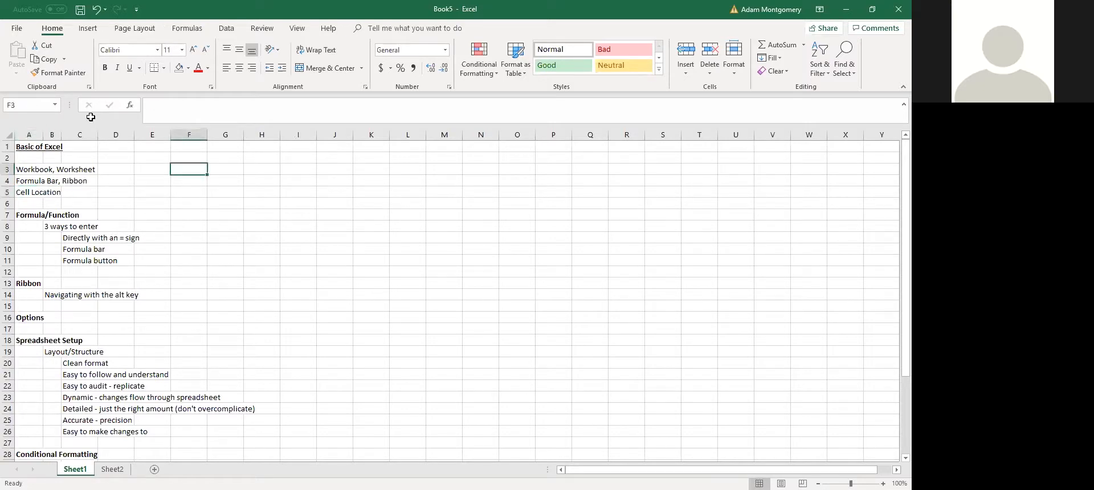
left_click(200, 216)
left_click(33, 215)
left_click(225, 227)
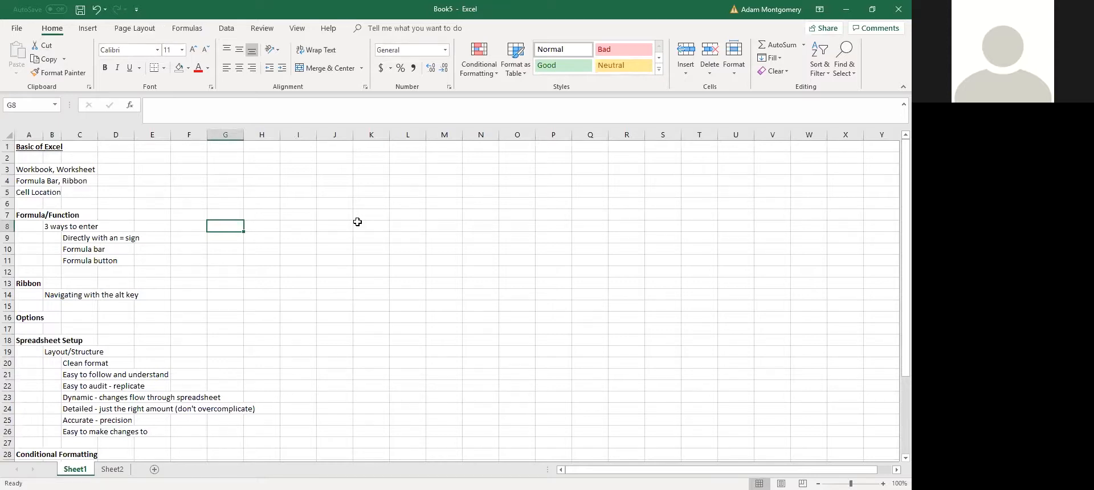
left_click(215, 237)
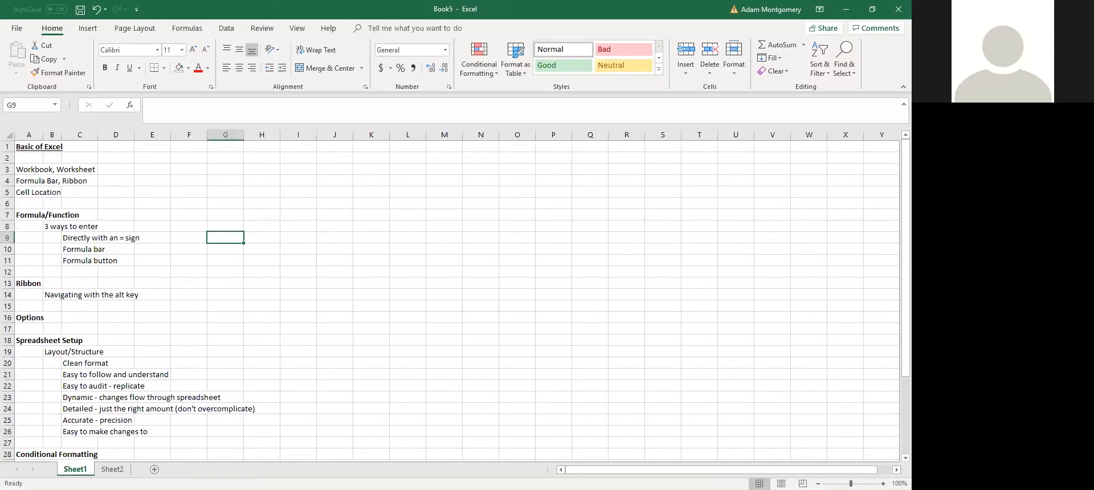
Step: Try a SUM formula directly in cell F9 over H14:K20, I8:M10, O5:Q11, O17:P21 and M15:M20, and discard it
left_click(188, 237)
type("=")
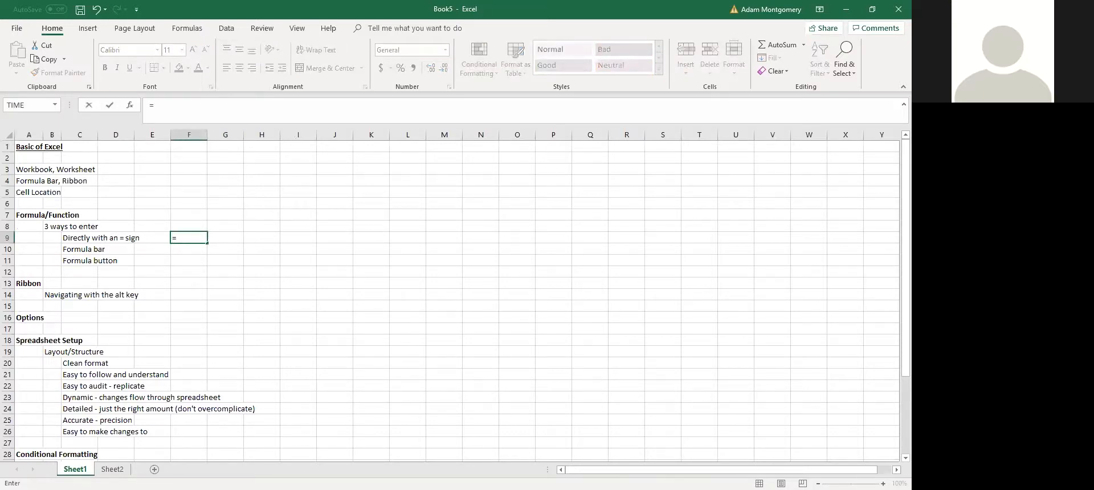
type("sum")
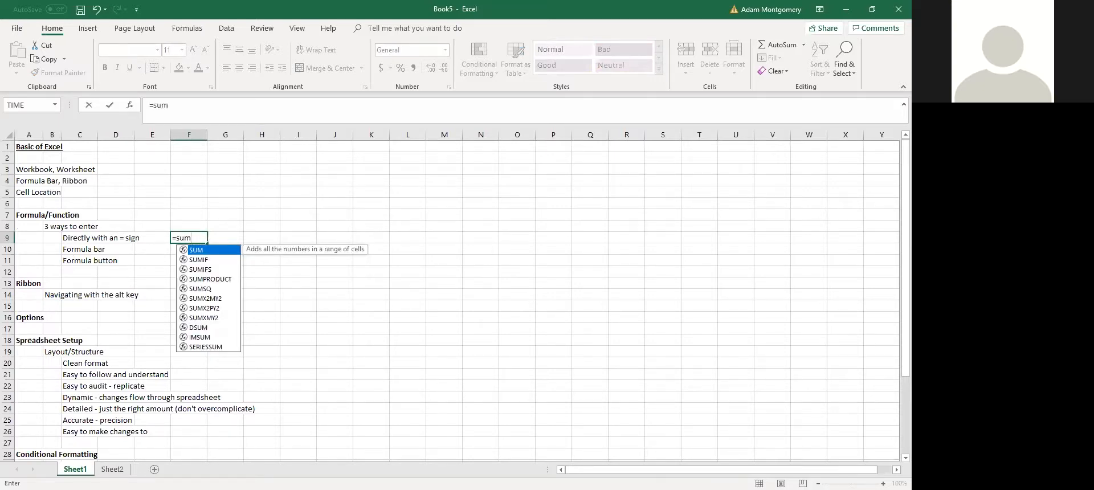
key("Tab")
left_click_drag(194, 195, 263, 215)
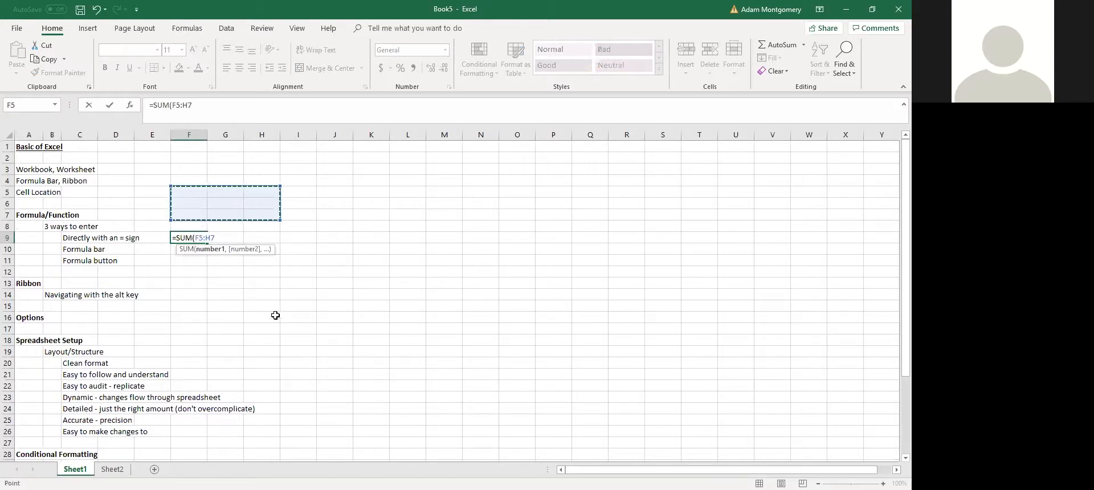
left_click_drag(265, 294, 372, 363)
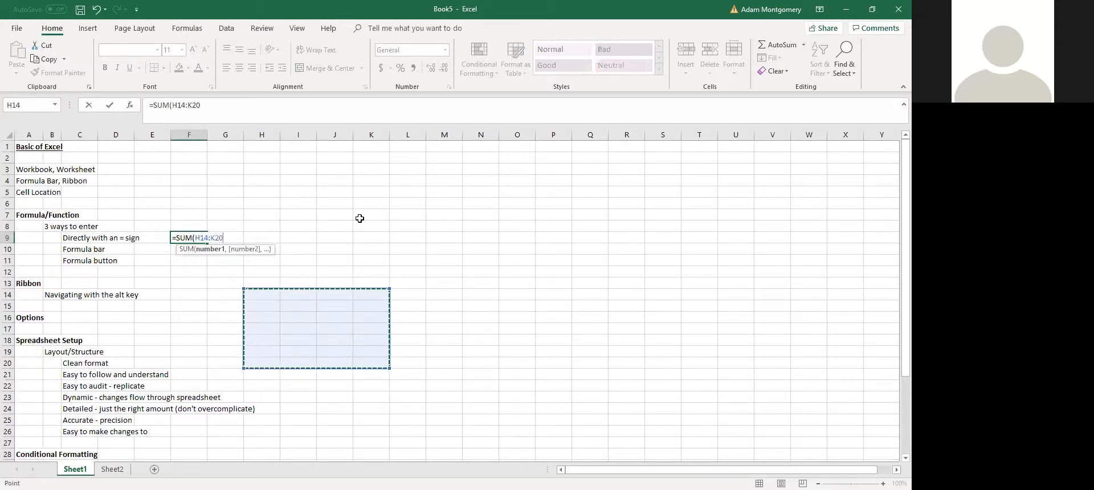
type(",")
left_click_drag(298, 226, 444, 249)
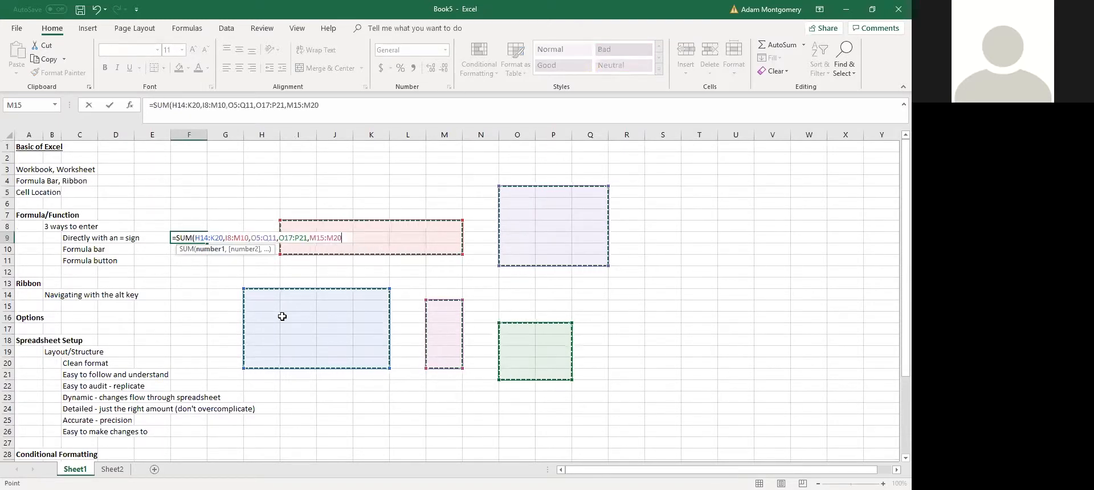
key("Escape")
Step: Try a SUM formula for cell F10 through the formula bar over J6:J8 and O18:P19, and discard it
left_click(178, 273)
left_click(149, 260)
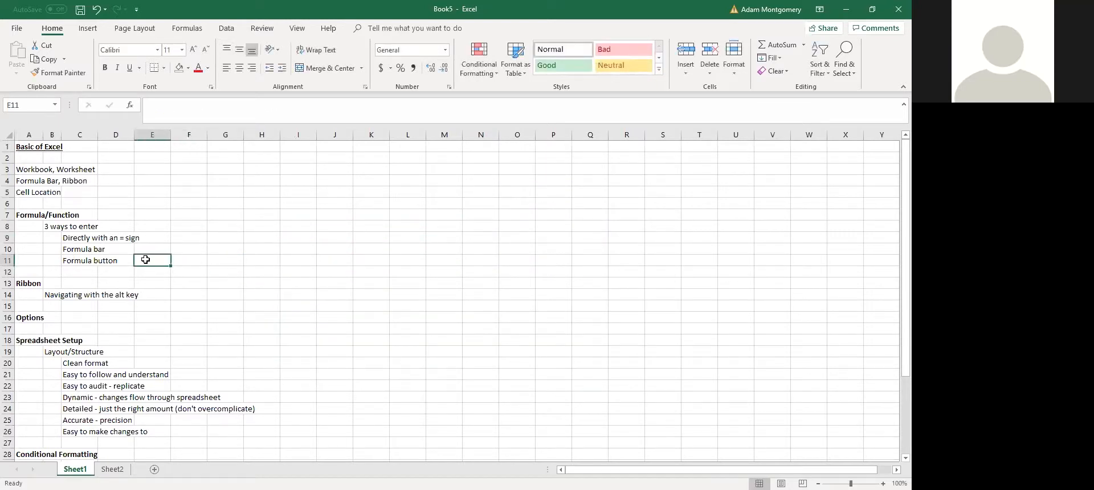
left_click(153, 248)
left_click(183, 250)
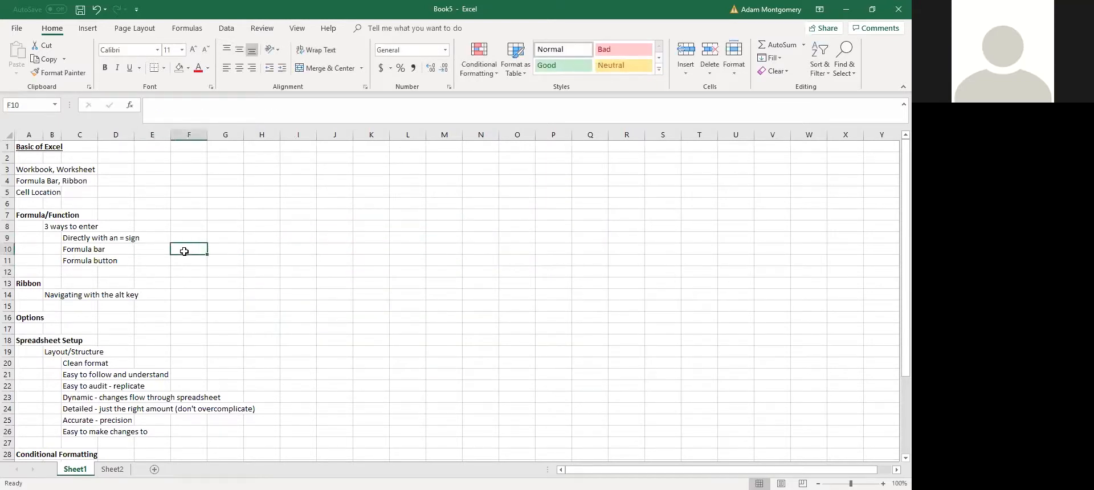
left_click(202, 105)
type("=")
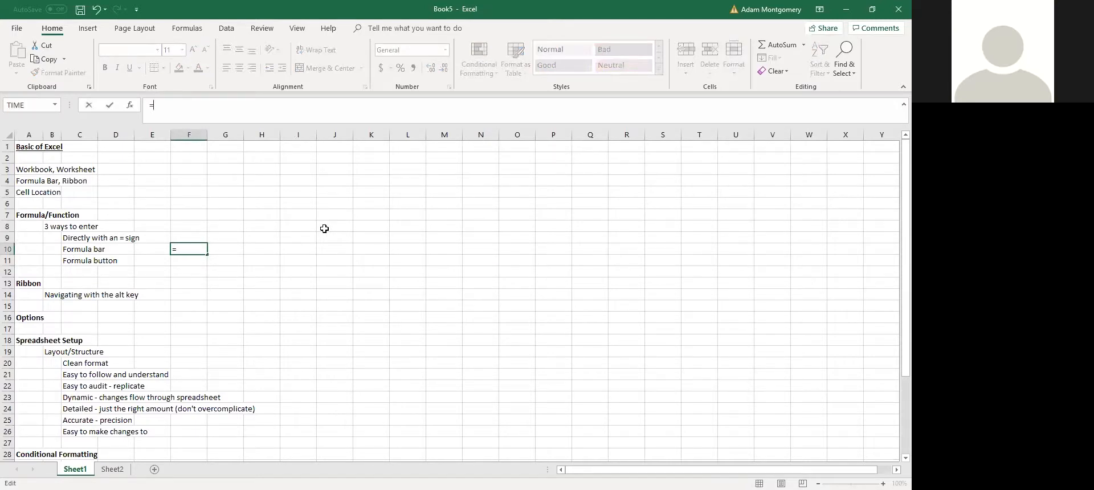
type("-sum")
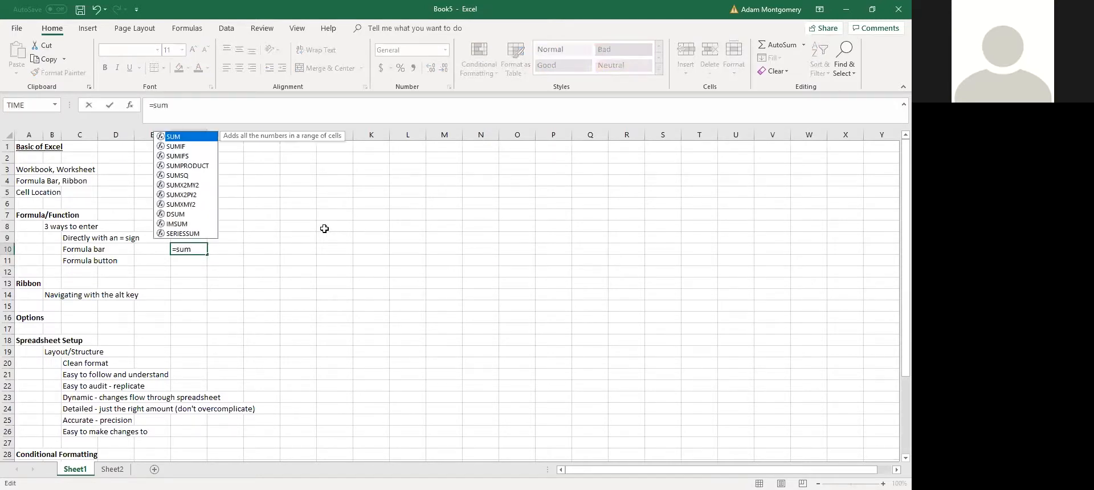
type("(")
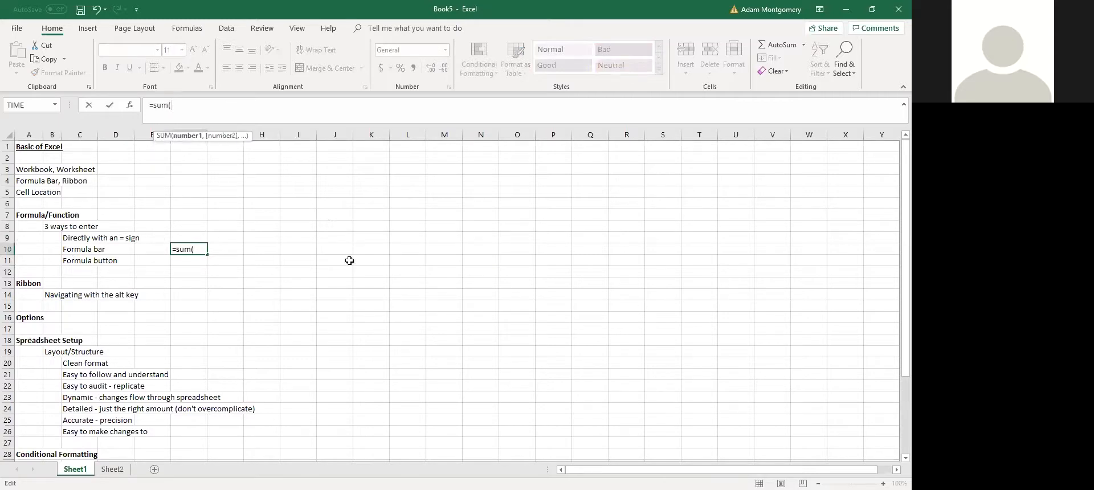
left_click(336, 204)
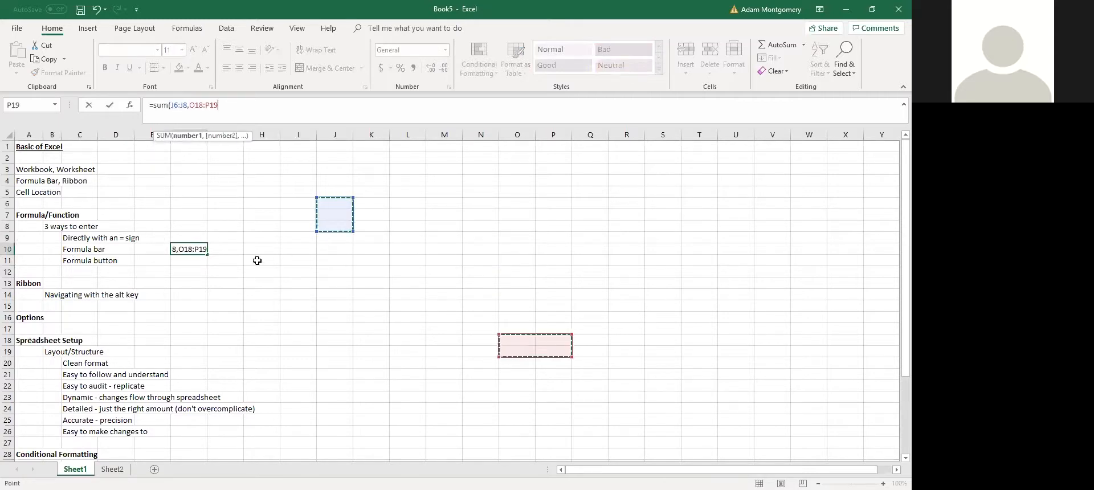
key("Escape")
Step: Start Insert Function for cell F11 and browse the All category, checking the descriptions of several functions
left_click(179, 262)
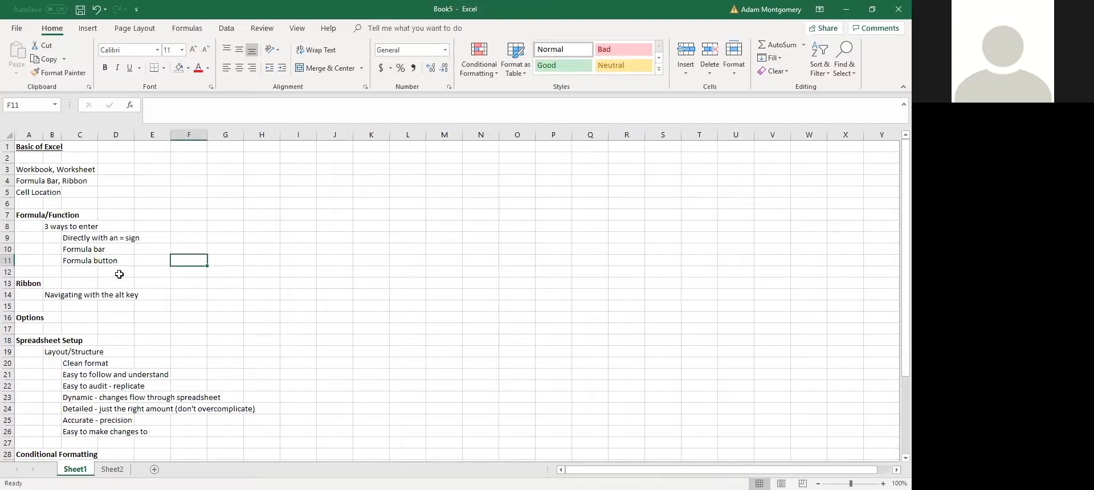
left_click(131, 106)
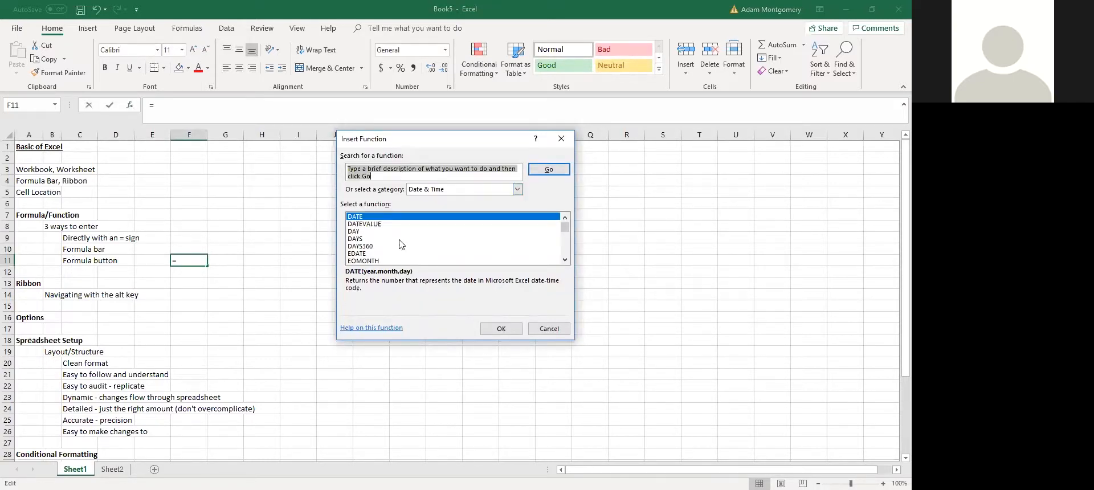
left_click(466, 193)
left_click(465, 190)
left_click(456, 206)
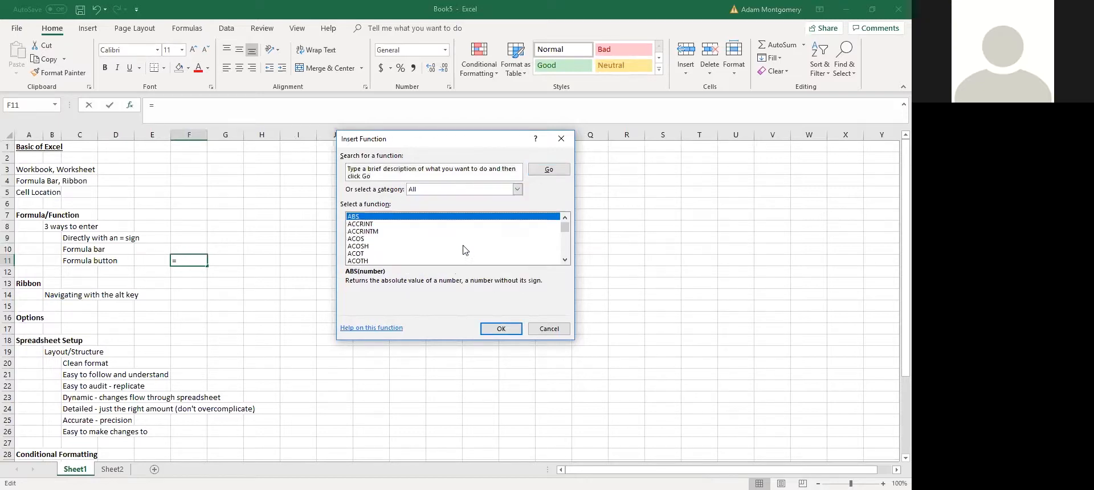
scroll(510, 244, "down", 18)
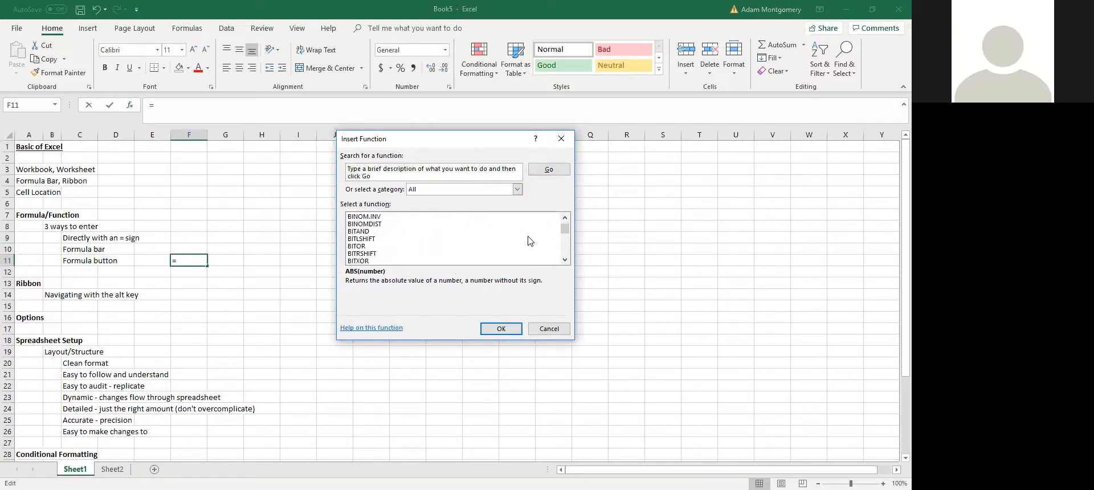
left_click(365, 239)
scroll(457, 244, "down", 8)
left_click(373, 255)
scroll(446, 234, "down", 2)
scroll(446, 238, "down", 6)
left_click(394, 246)
scroll(431, 231, "down", 7)
left_click(439, 239)
scroll(441, 251, "down", 7)
left_click(442, 247)
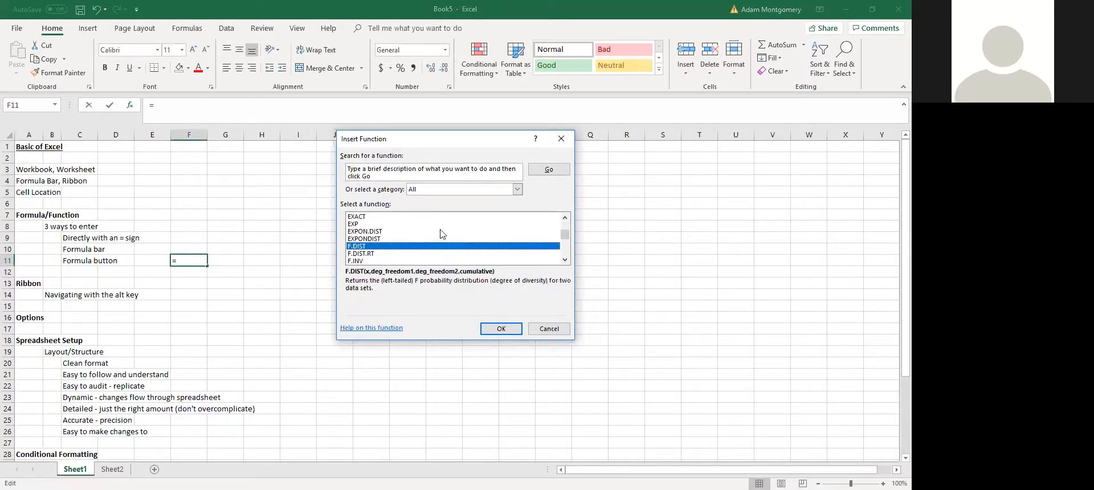
scroll(431, 249, "down", 6)
scroll(424, 245, "up", 7)
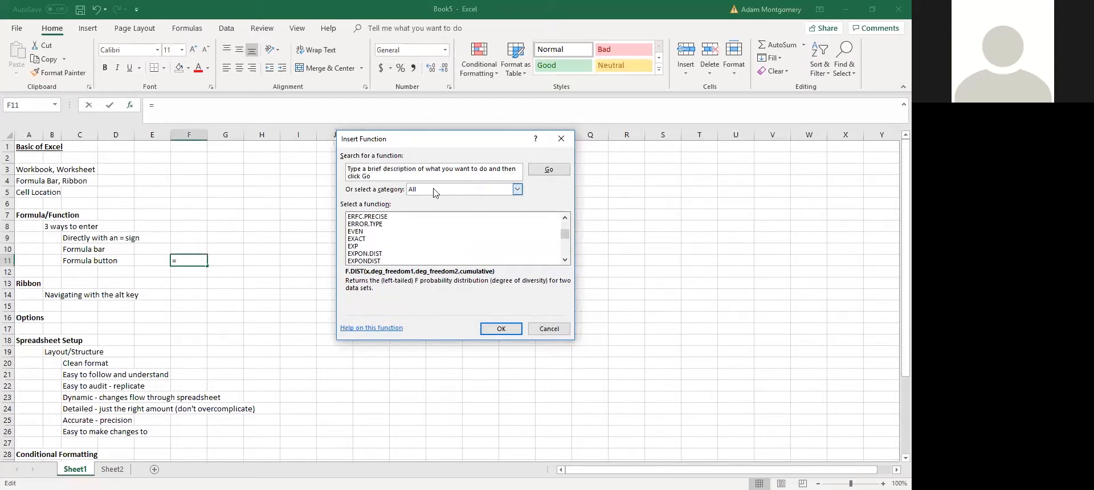
Step: Check the AVERAGE function among the Most Recently Used ones, review the remaining categories, and cancel the function insertion
left_click(434, 190)
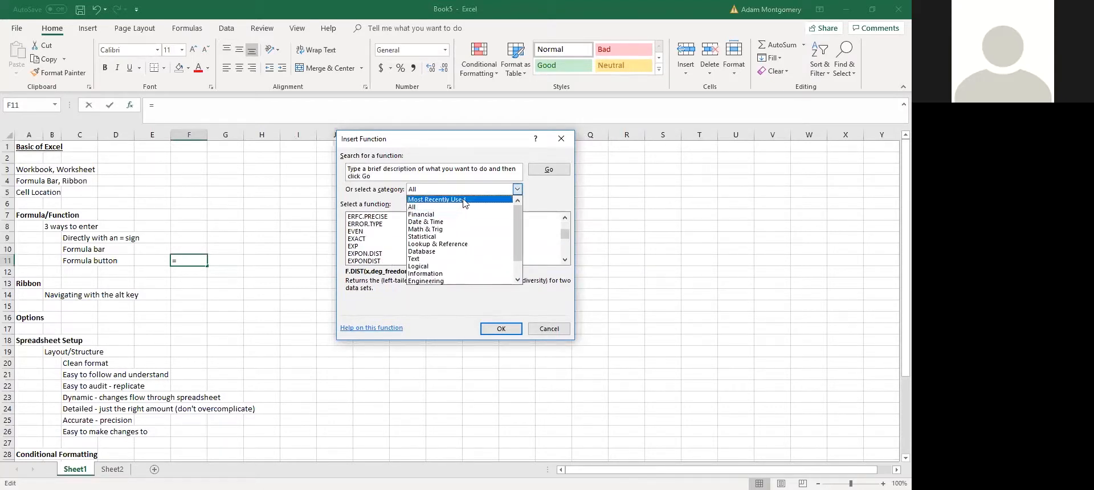
left_click(434, 200)
left_click(376, 232)
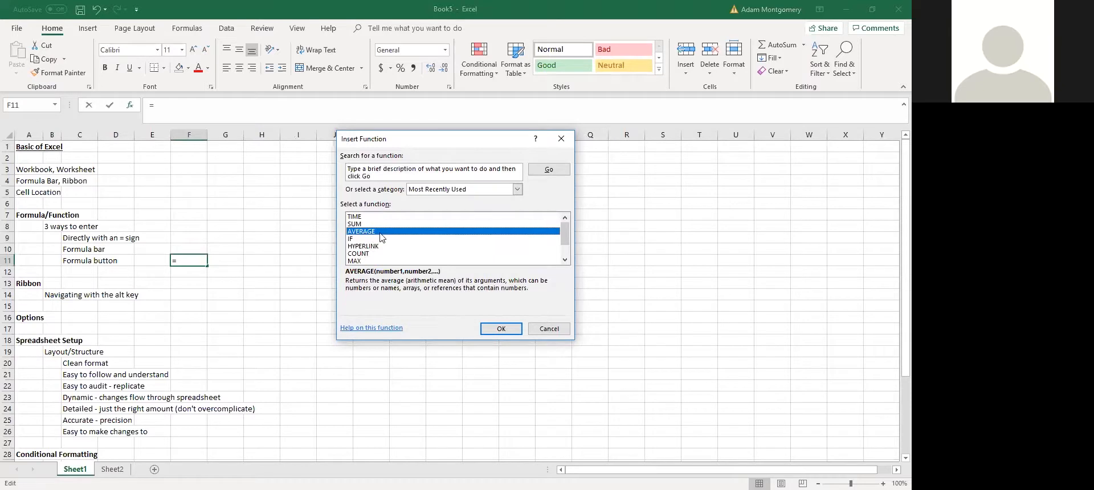
left_click(517, 189)
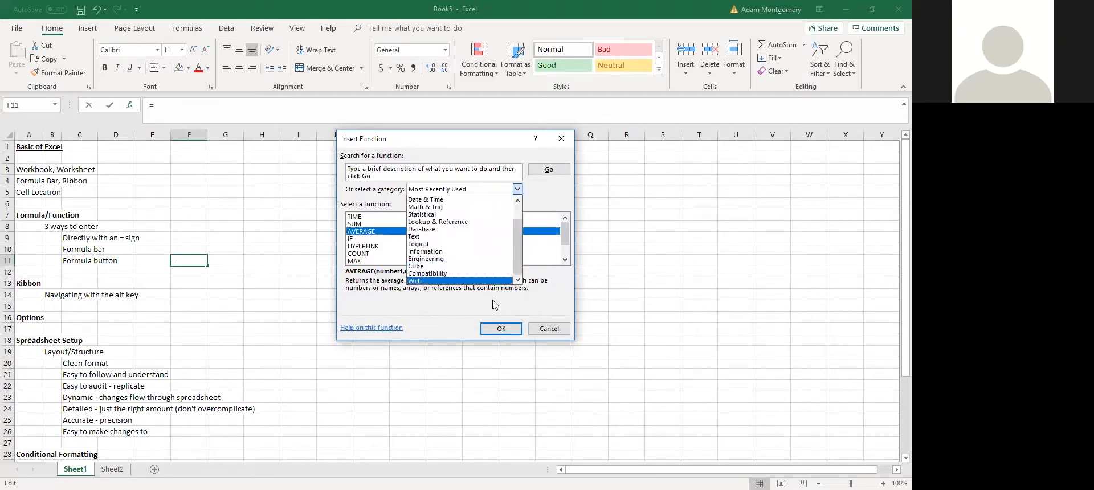
left_click(548, 328)
left_click(549, 328)
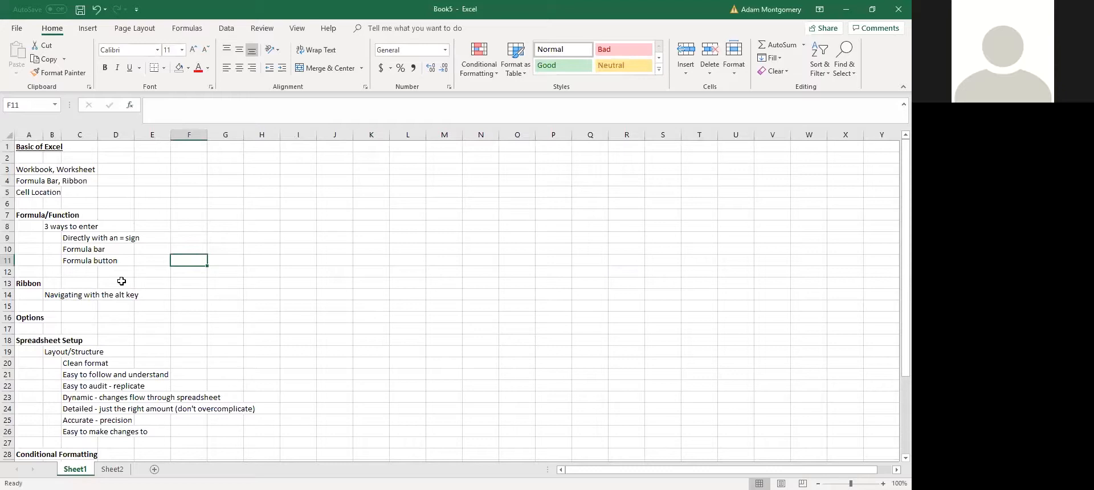
left_click(29, 275)
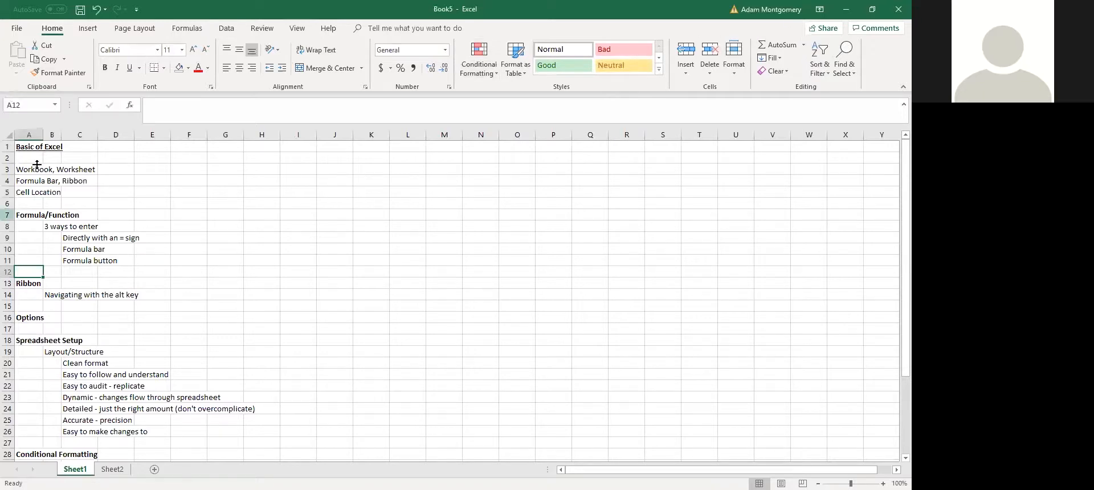
left_click(76, 297)
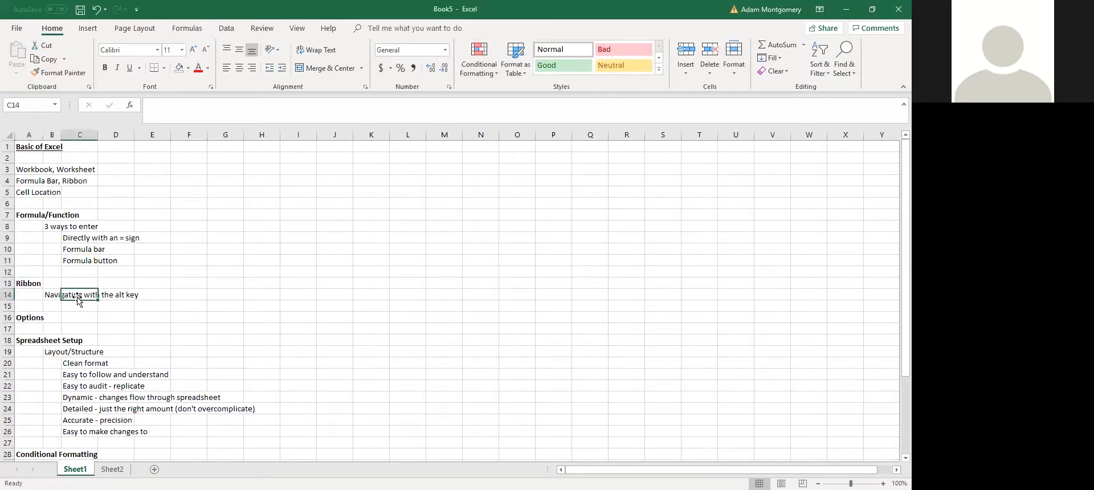
left_click(54, 295)
left_click(154, 294)
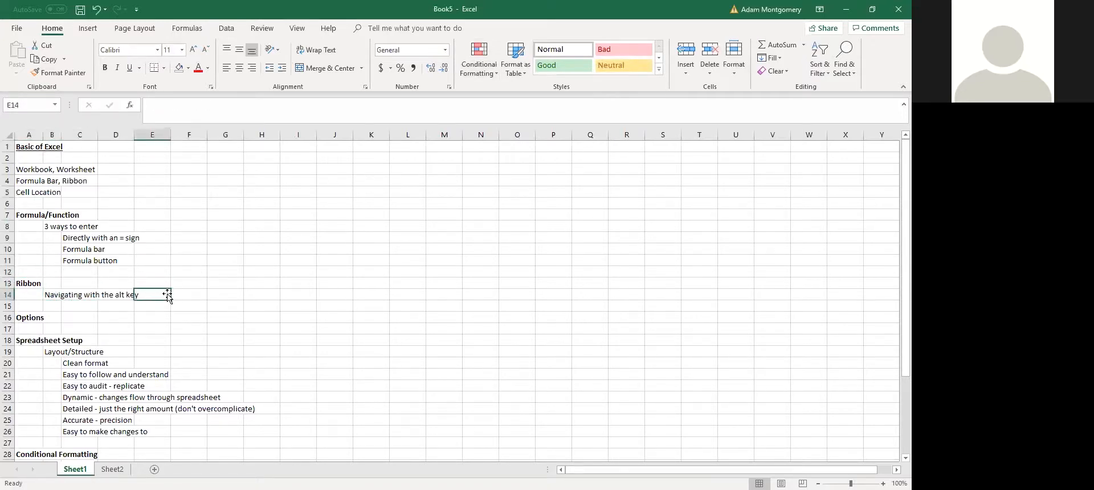
Step: Practise selecting all of row 14, all of column H and the entire sheet, ending with only cell D17 selected
left_click(174, 295)
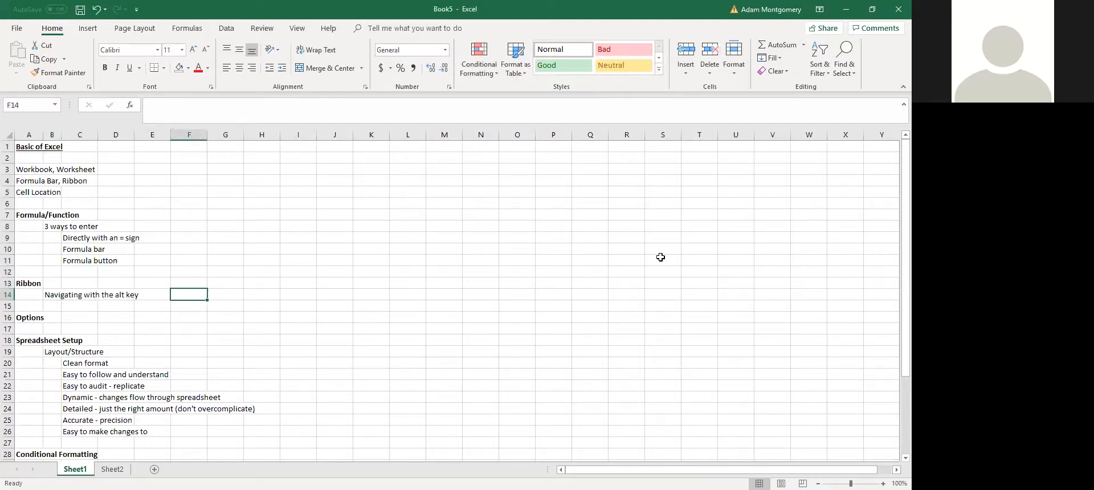
key("shift+space")
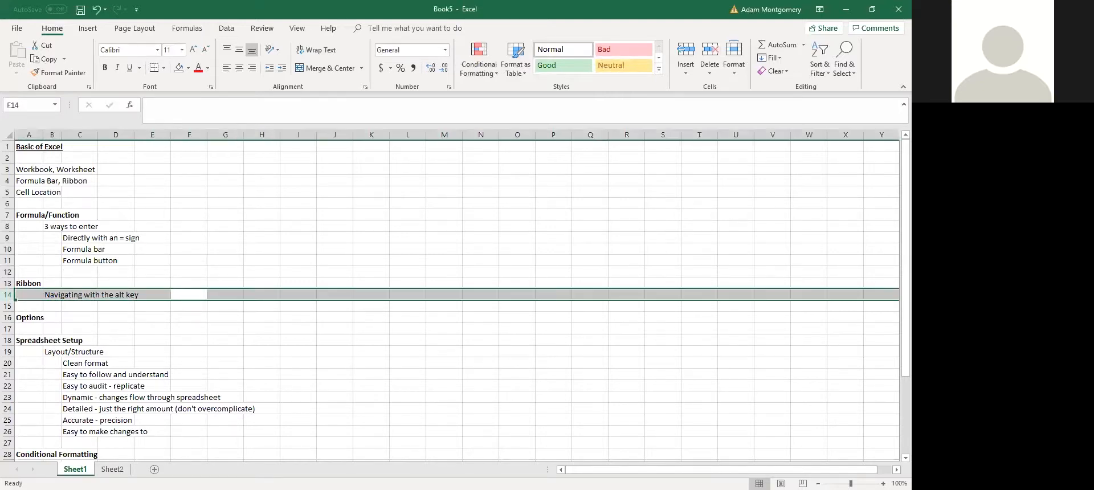
left_click(265, 249)
key("ctrl+space")
left_click(332, 249)
key("ctrl+a")
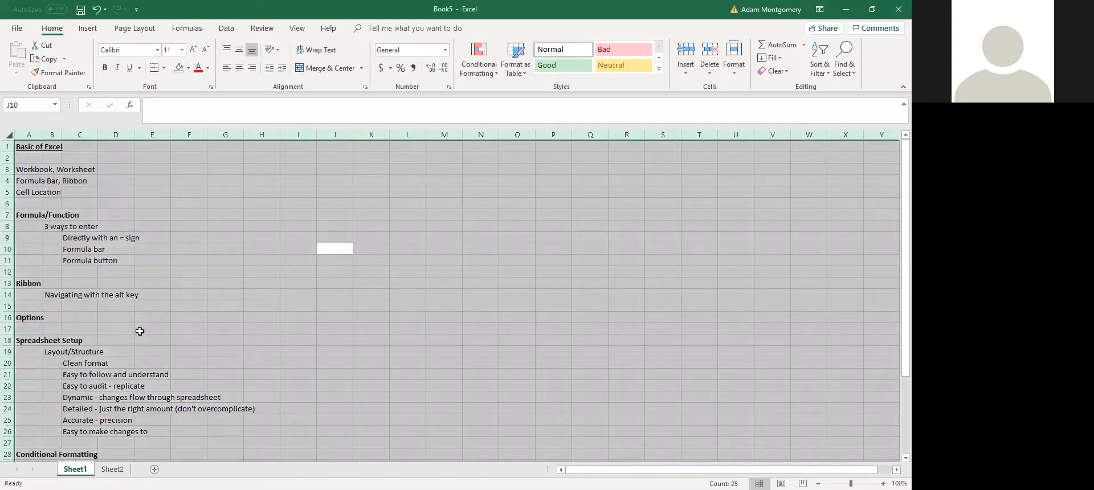
left_click(114, 329)
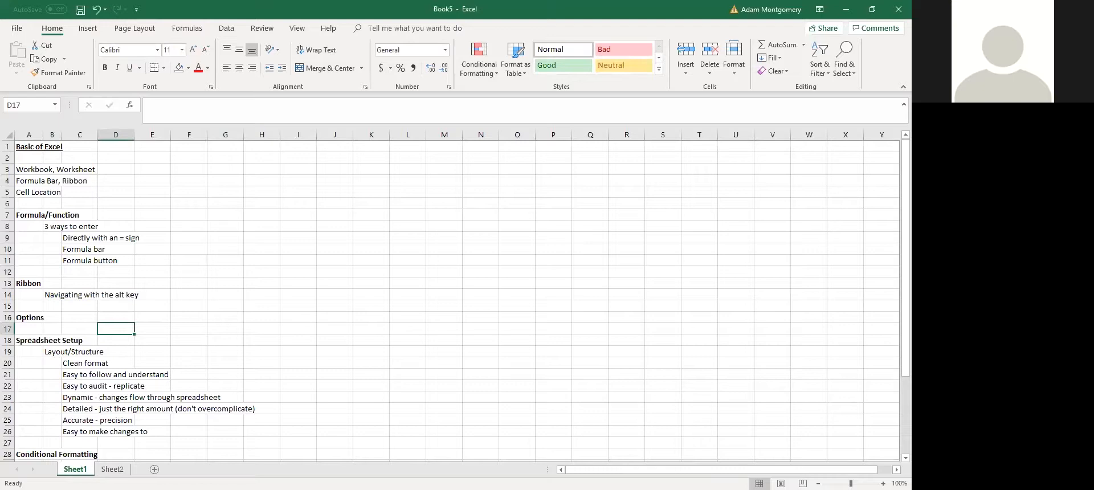
Step: Review the General page of Excel Options and the workbook's Info page, returning to cell F15 without changing anything
key("alt")
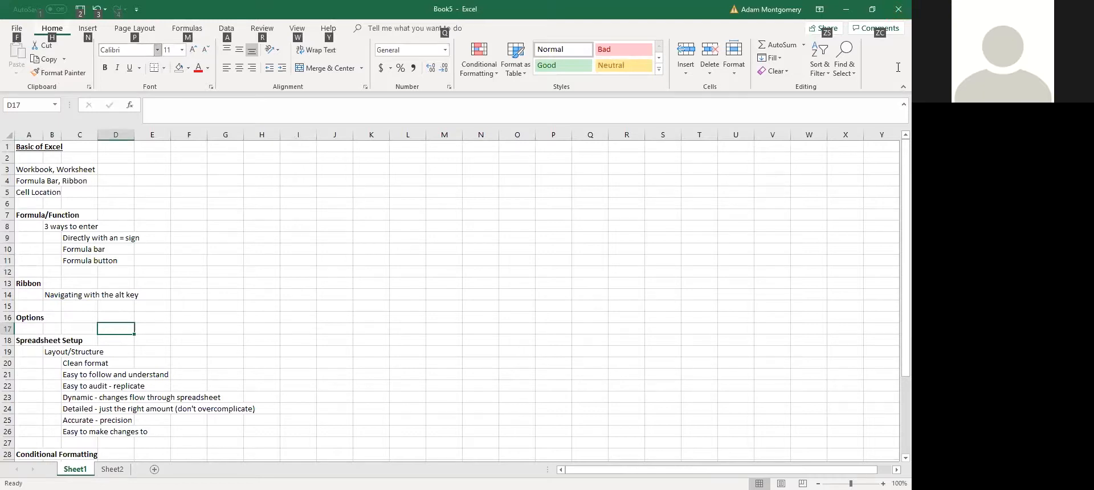
key("f")
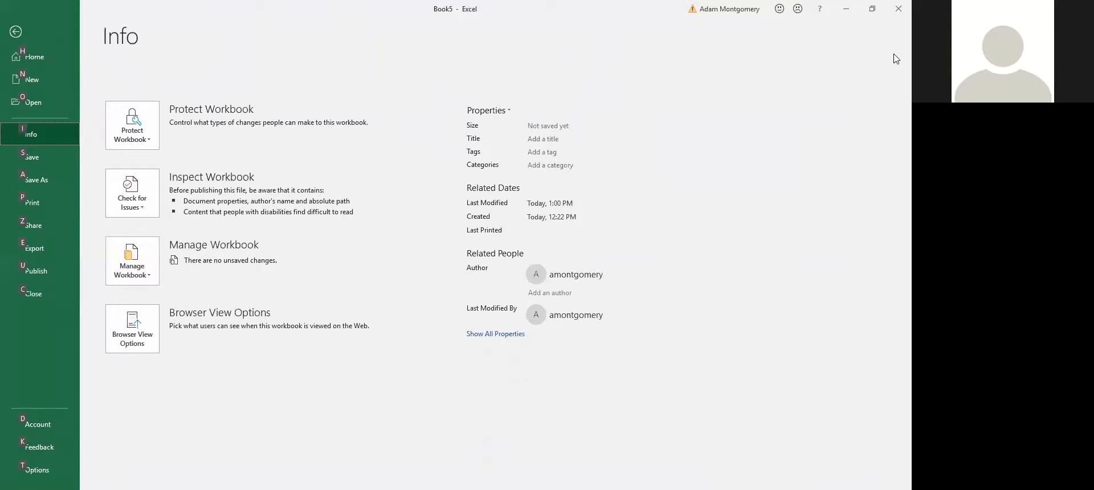
key("t")
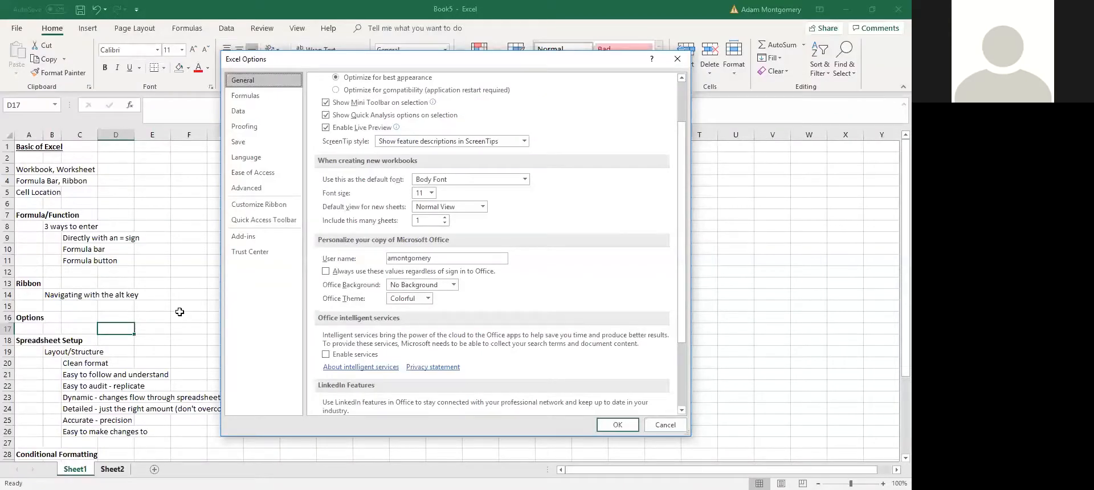
key("Escape")
left_click(194, 307)
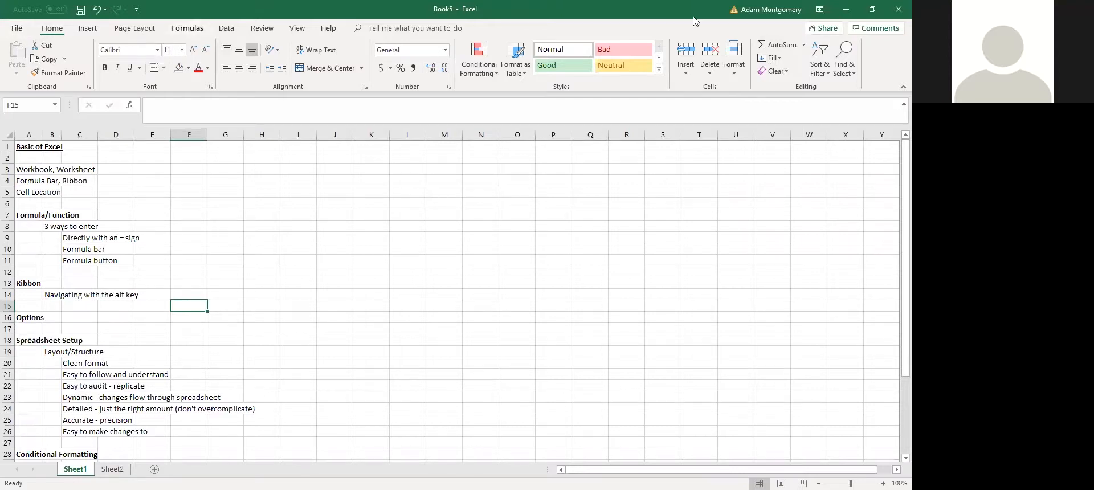
left_click(17, 29)
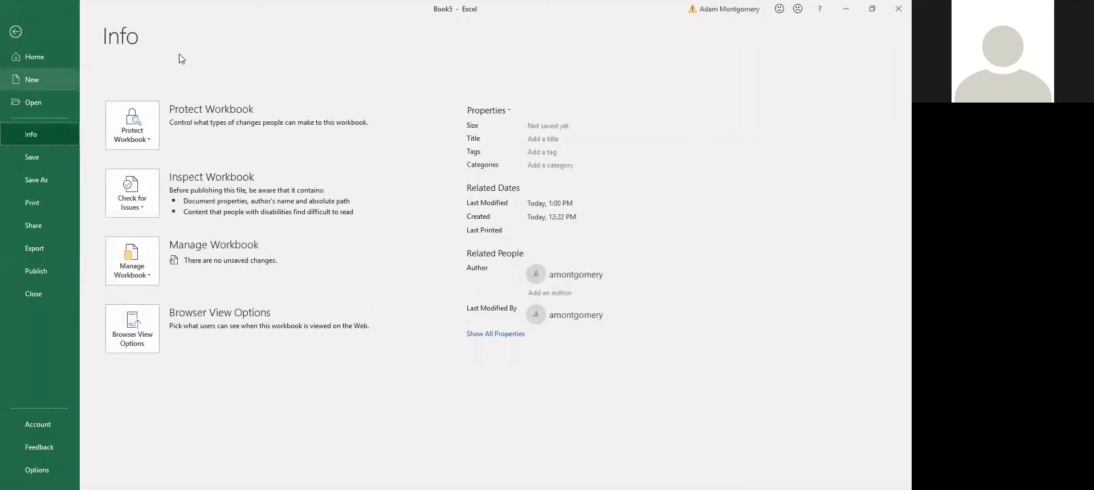
key("Escape")
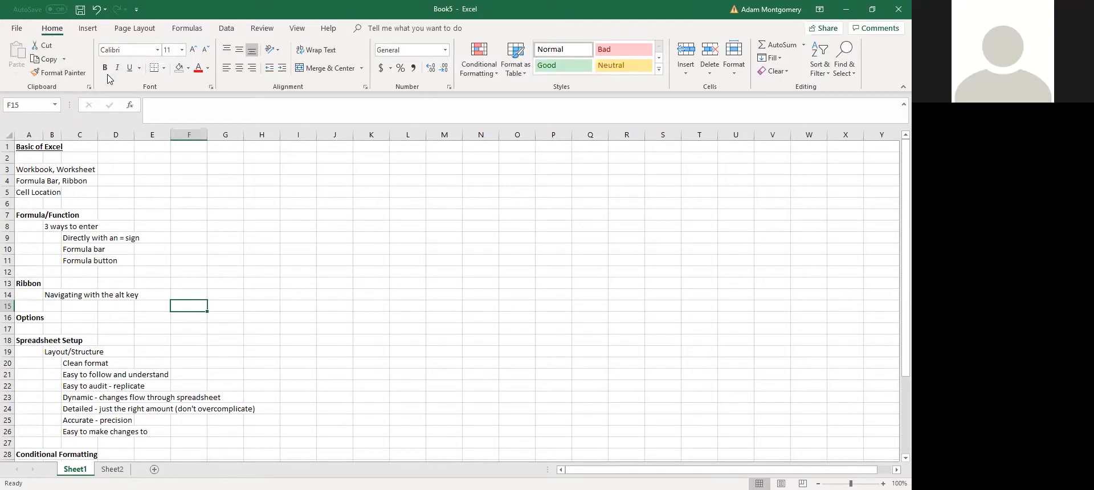
Step: Try a border on cell F15, undo it, and check the font settings in Format Cells before cancelling
left_click(163, 69)
left_click(207, 195)
left_click(210, 87)
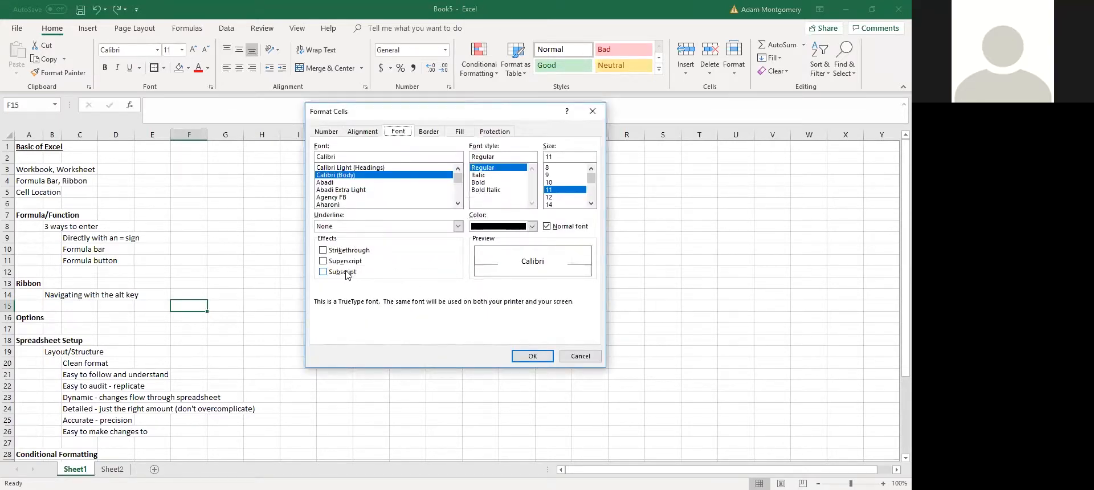
left_click(593, 356)
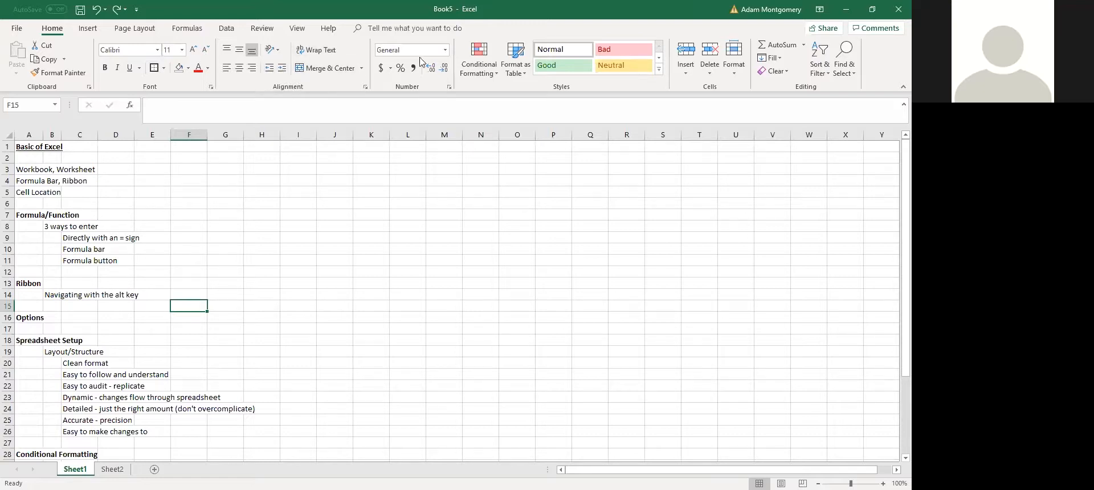
Step: Try rotating the text orientation of cell F15 in the alignment settings, return it to 0 degrees, and cancel
key("ctrl+1")
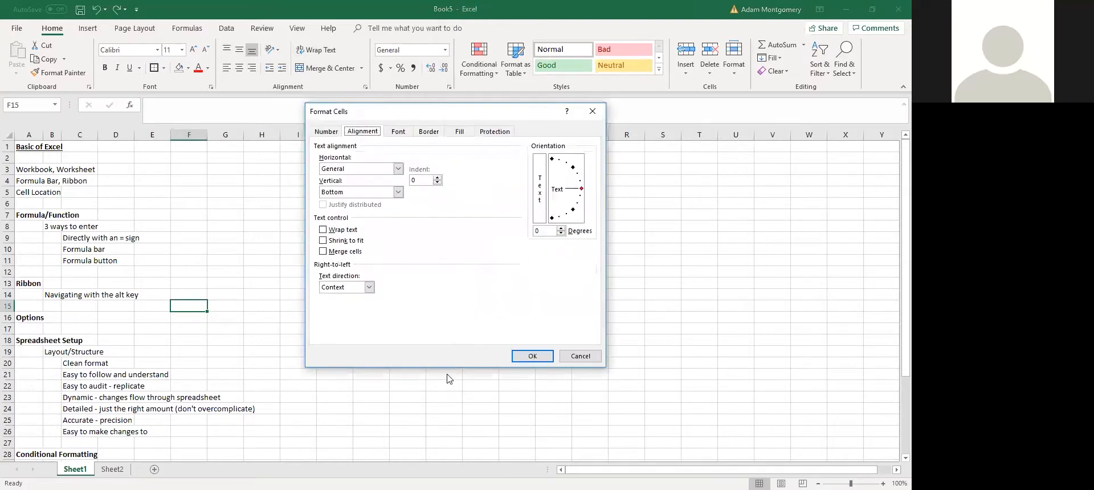
left_click_drag(582, 193, 554, 164)
left_click_drag(553, 164, 577, 193)
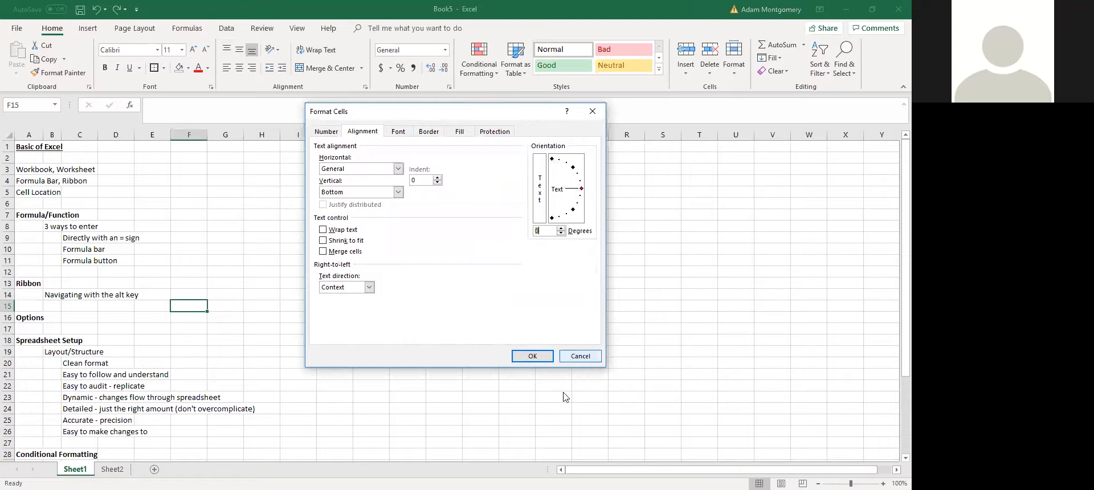
left_click(580, 356)
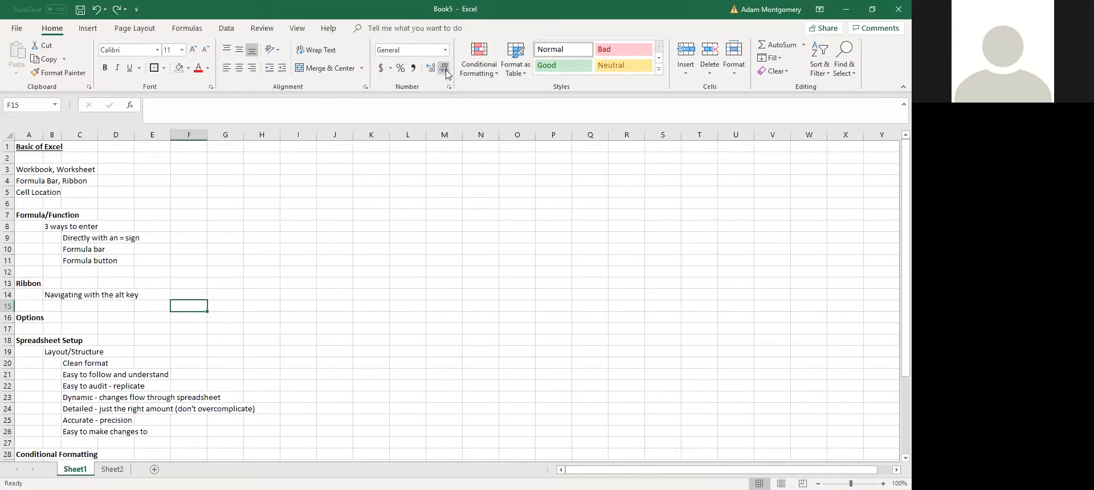
Step: Enter 5 in cell F15, add two decimal places to it and remove them again
type("5")
key("Return")
left_click(193, 305)
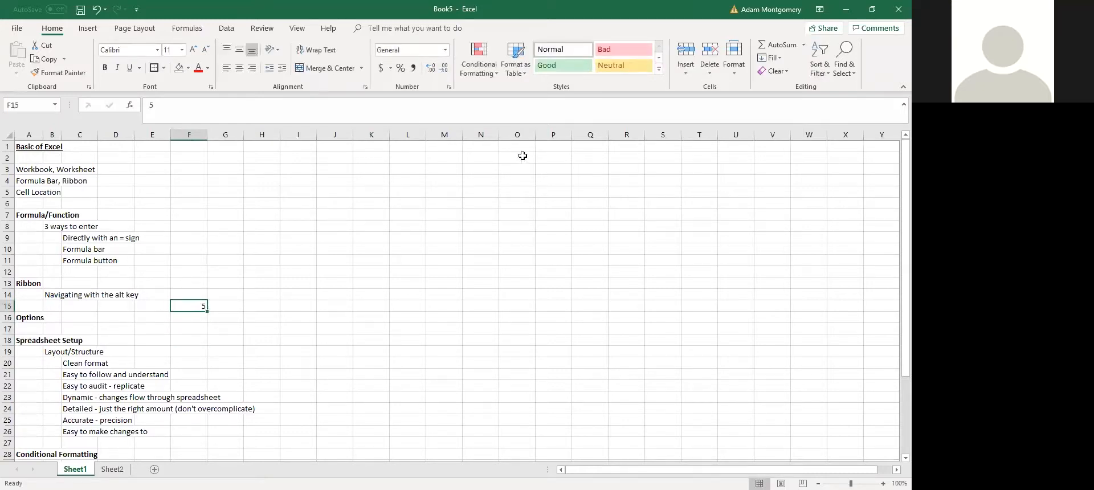
left_click(432, 74)
left_click(432, 73)
left_click(446, 68)
left_click(445, 68)
Step: Try the 1000 separator in the Number format of cell F15, and cancel the formatting
key("ctrl+1")
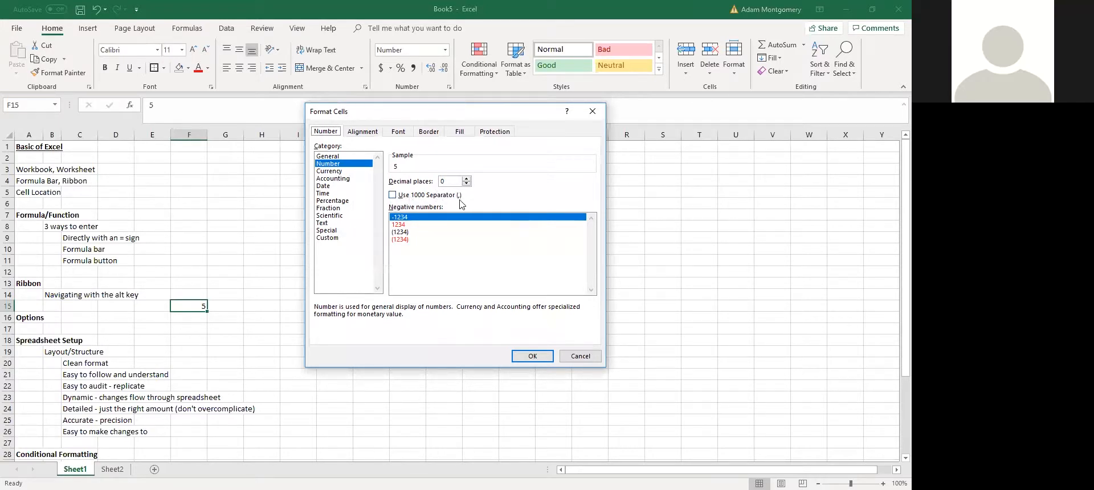
left_click(396, 196)
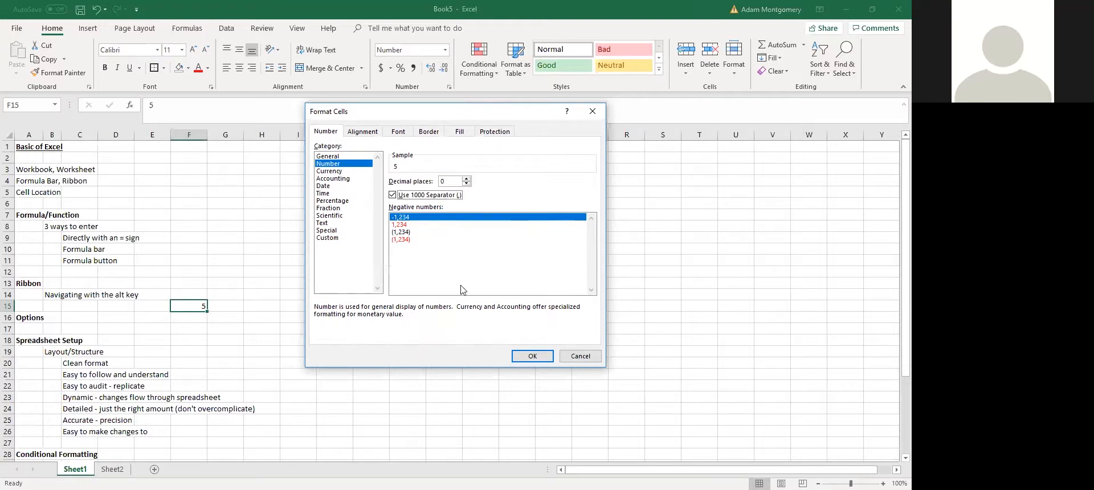
left_click(589, 357)
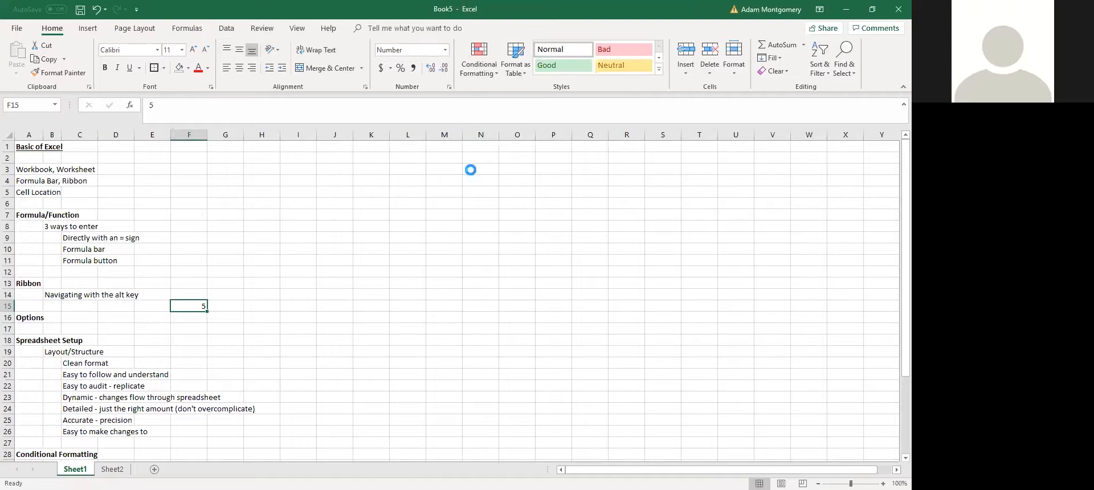
Step: Clear the test entry within range F13:I18 and finish with cell I6 selected
scroll(227, 275, "down", 2)
left_click(25, 386)
scroll(415, 234, "up", 2)
left_click_drag(298, 340, 192, 286)
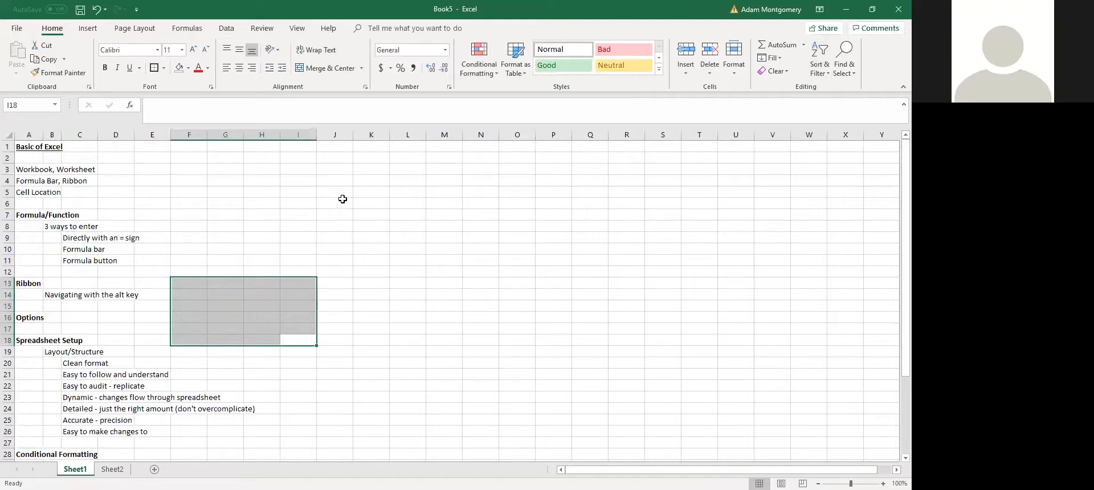
left_click(300, 204)
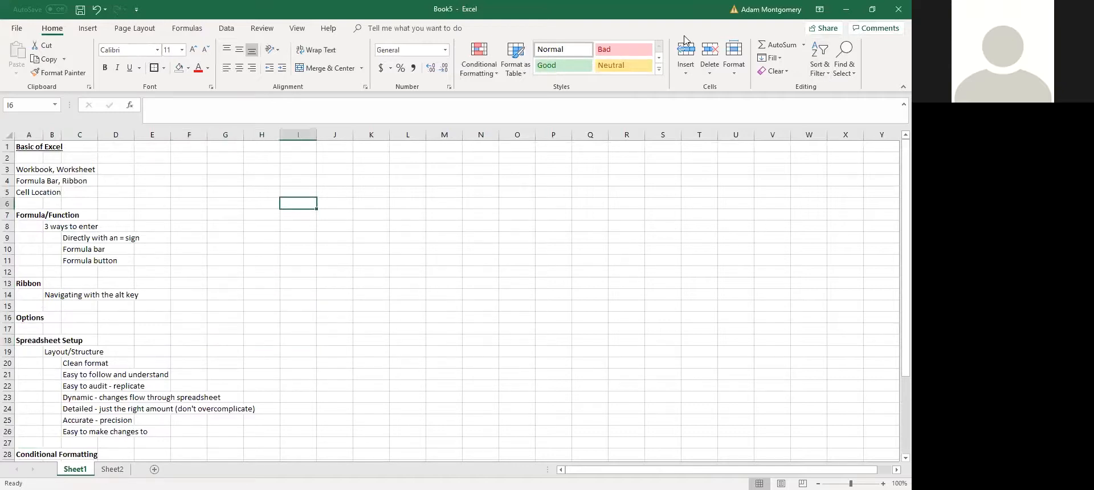
Step: Check the available Insert commands, and delete cell I6 with the Shift cells left option
left_click(686, 74)
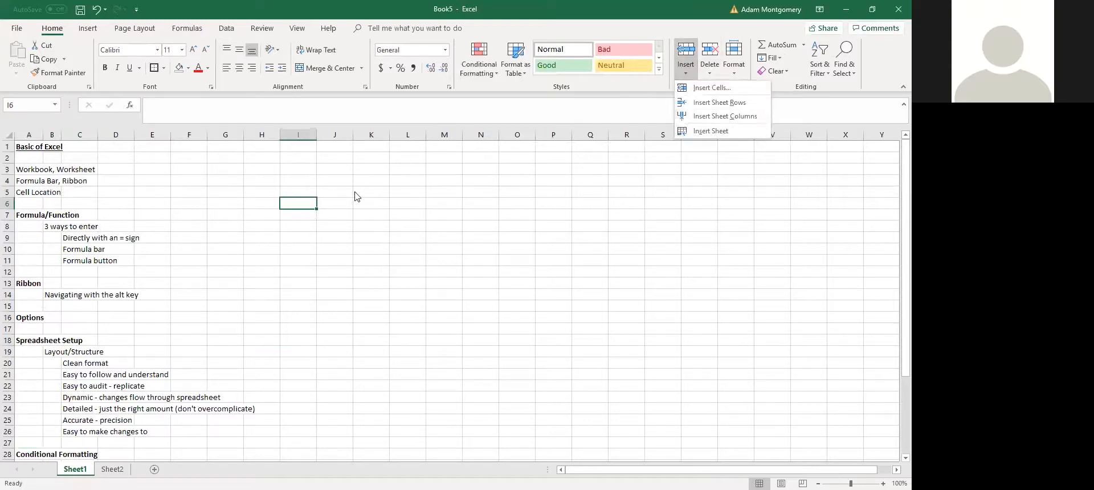
left_click(585, 203)
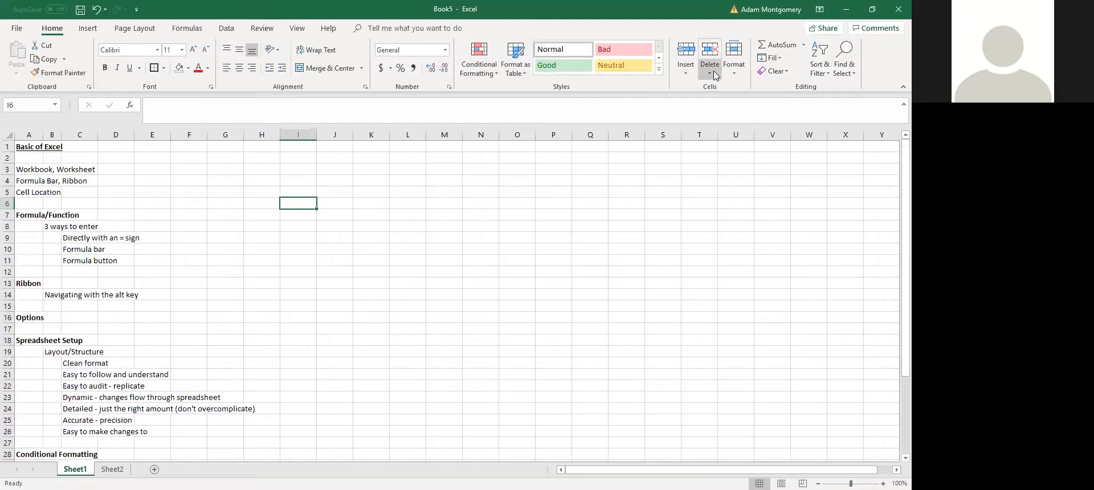
left_click(715, 74)
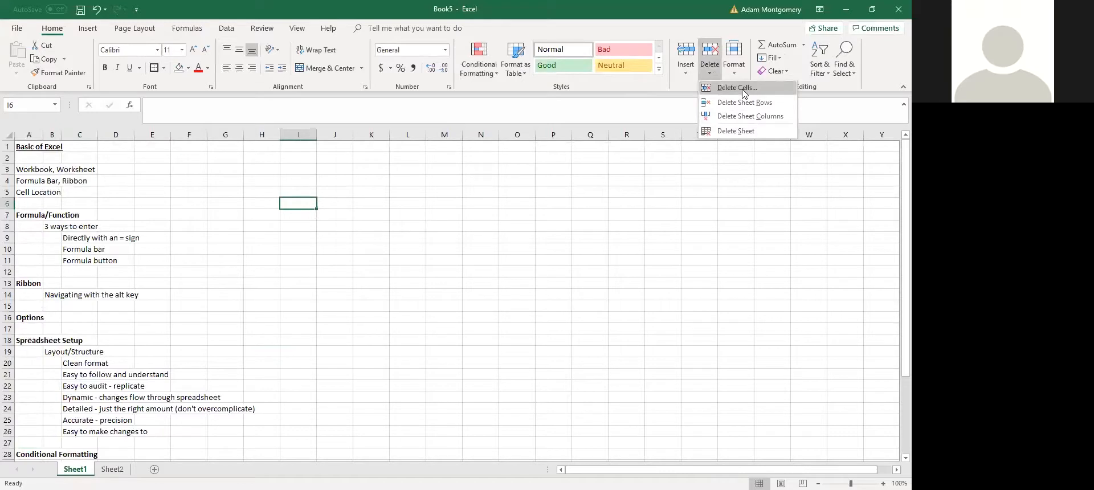
left_click(737, 88)
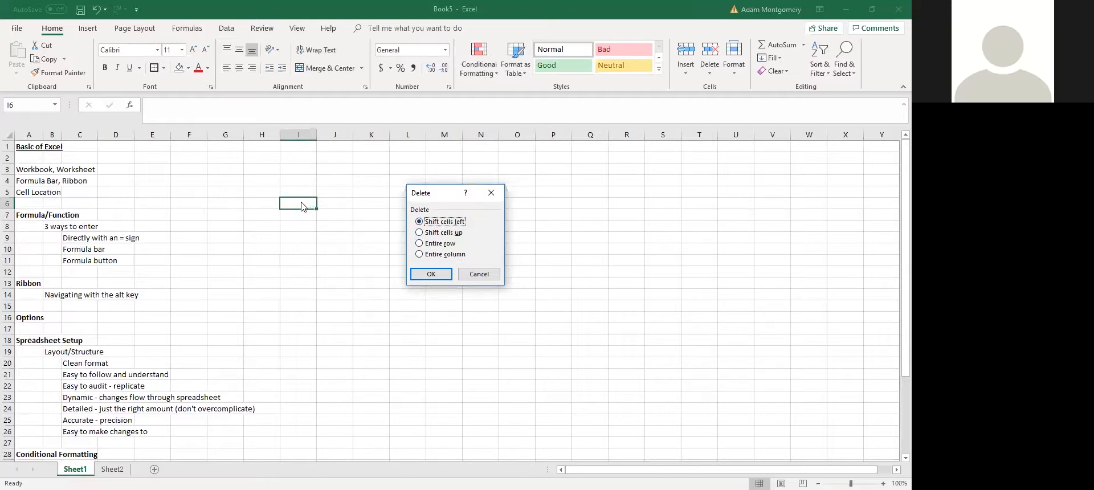
left_click(431, 272)
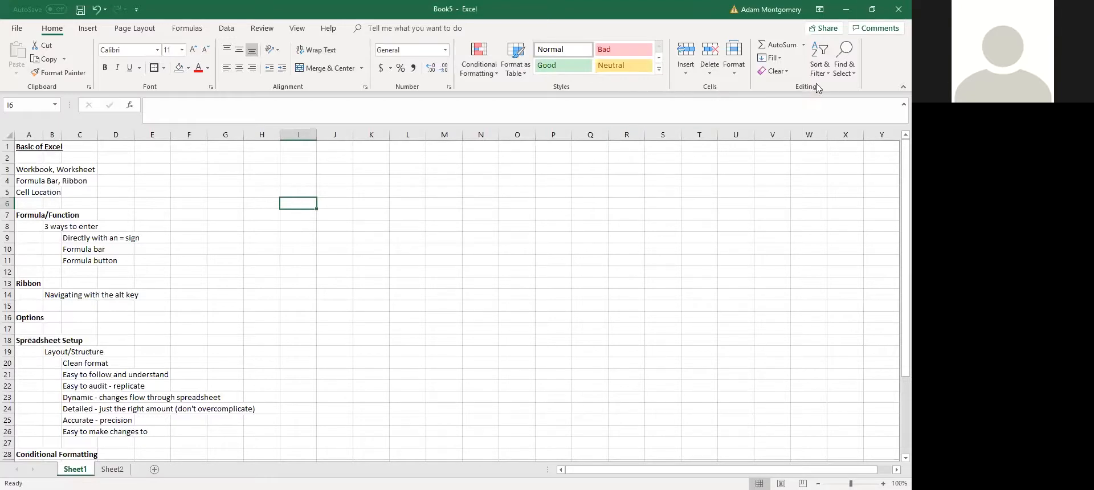
Step: Look through the Find & Select commands, practise selecting range I8:K14, and finish on cell F8
left_click(849, 76)
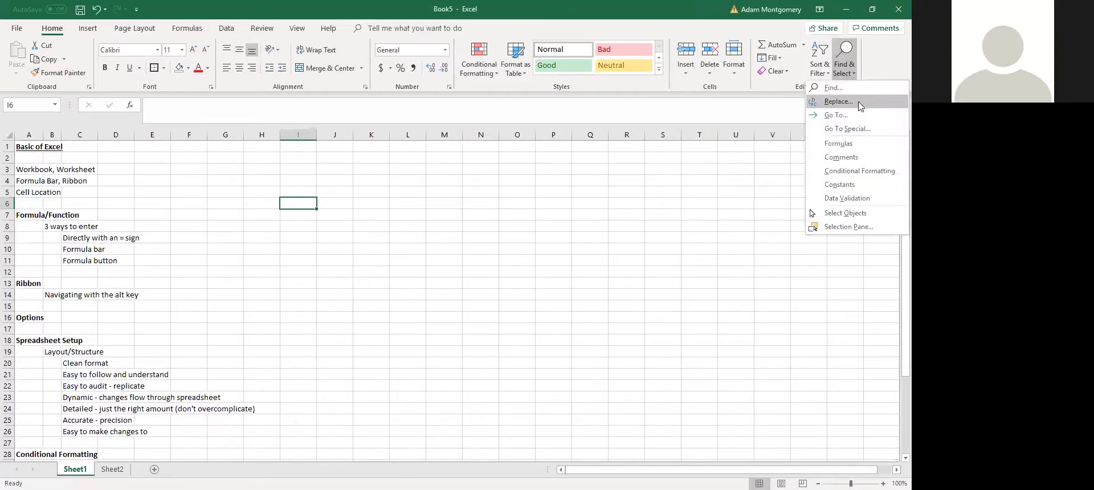
left_click(775, 51)
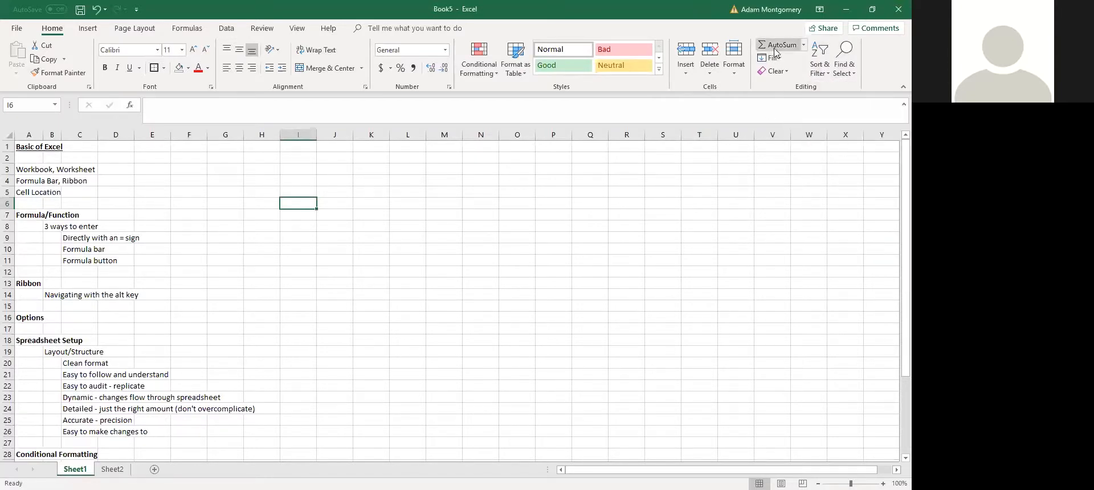
left_click_drag(298, 294, 370, 226)
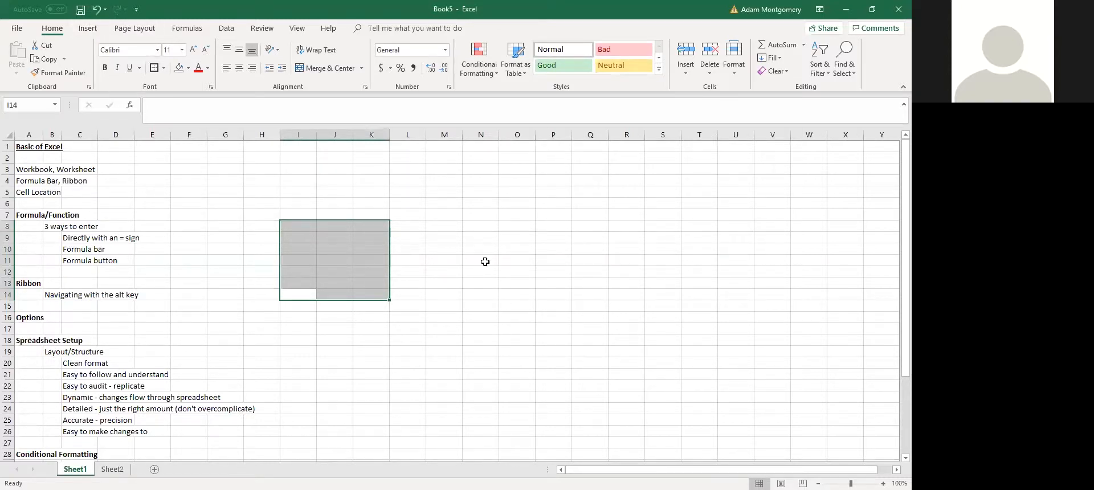
left_click(159, 326)
left_click(188, 225)
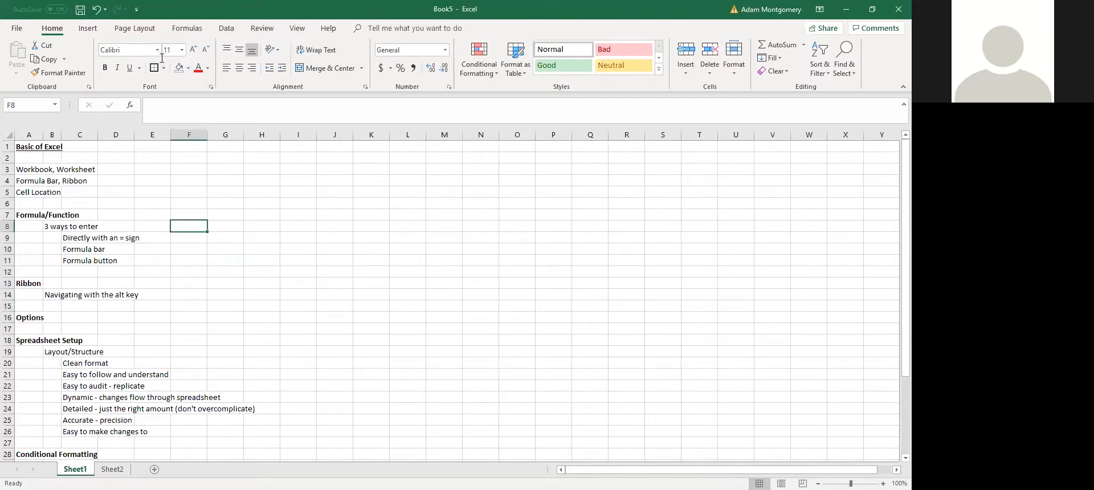
Step: Try inserting the laptop-with-globe icon from Technology and electronics, move it over columns G and H, and delete it
left_click(87, 29)
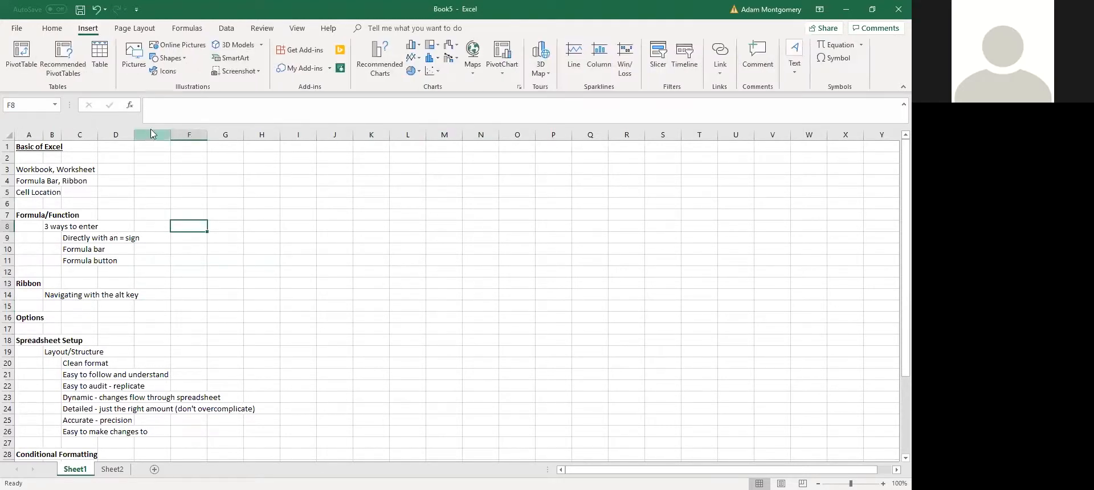
left_click_drag(294, 237, 373, 261)
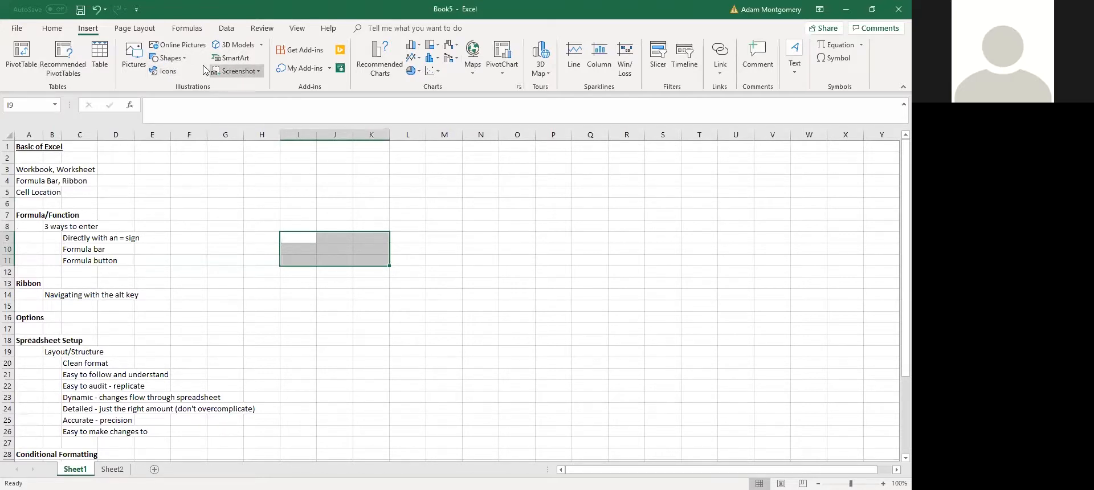
left_click(168, 74)
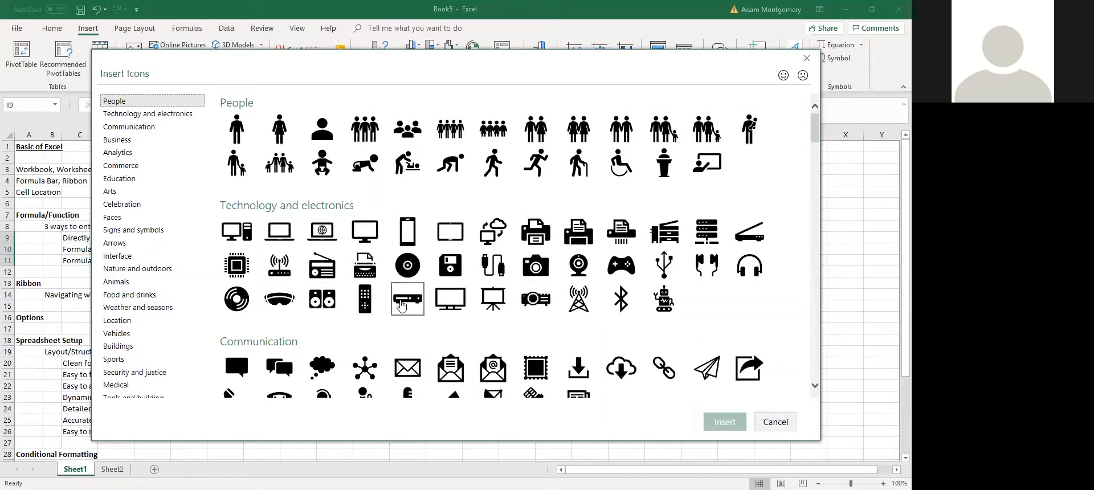
left_click(318, 228)
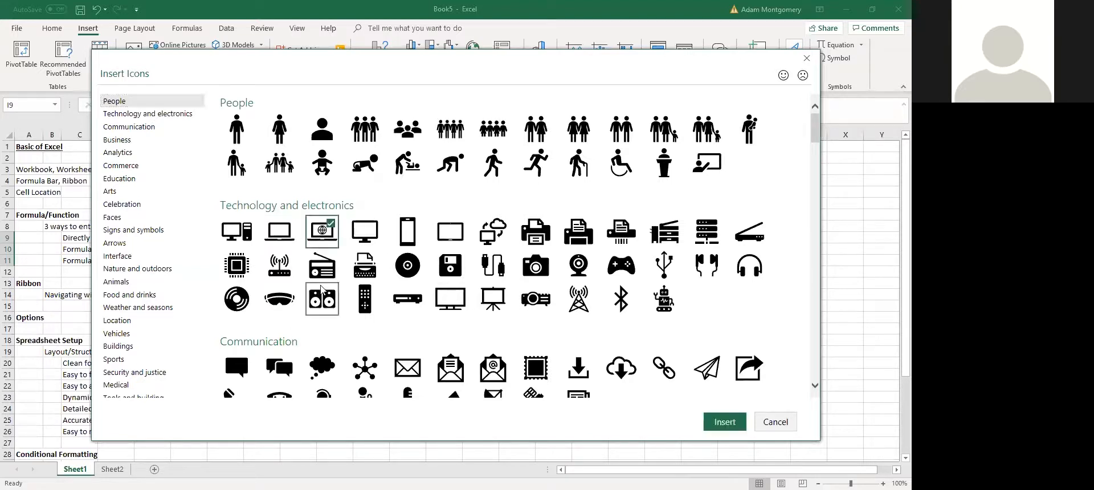
left_click(721, 424)
left_click_drag(311, 263, 248, 228)
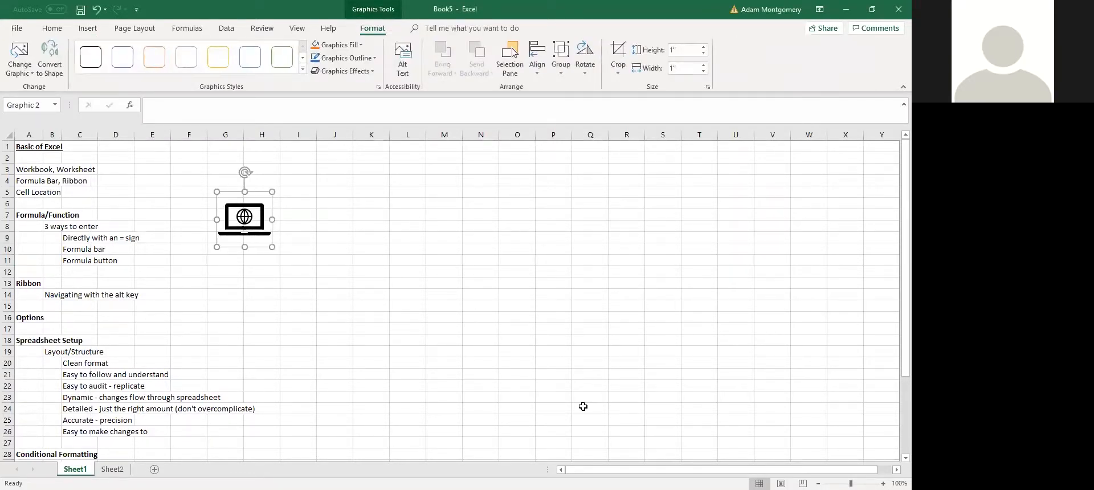
key("Delete")
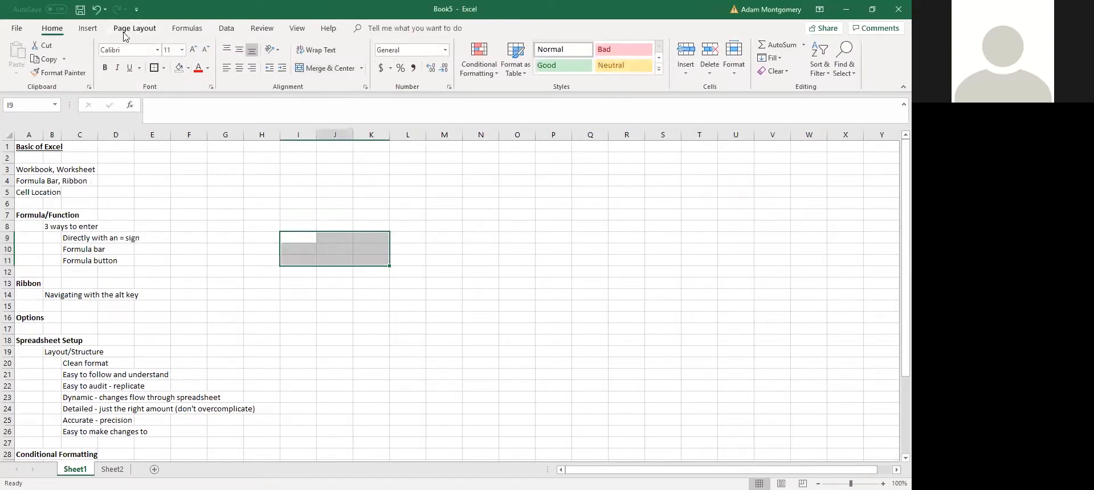
Step: Look through the pie and doughnut chart types for range I9:K11 without inserting a chart
left_click(89, 29)
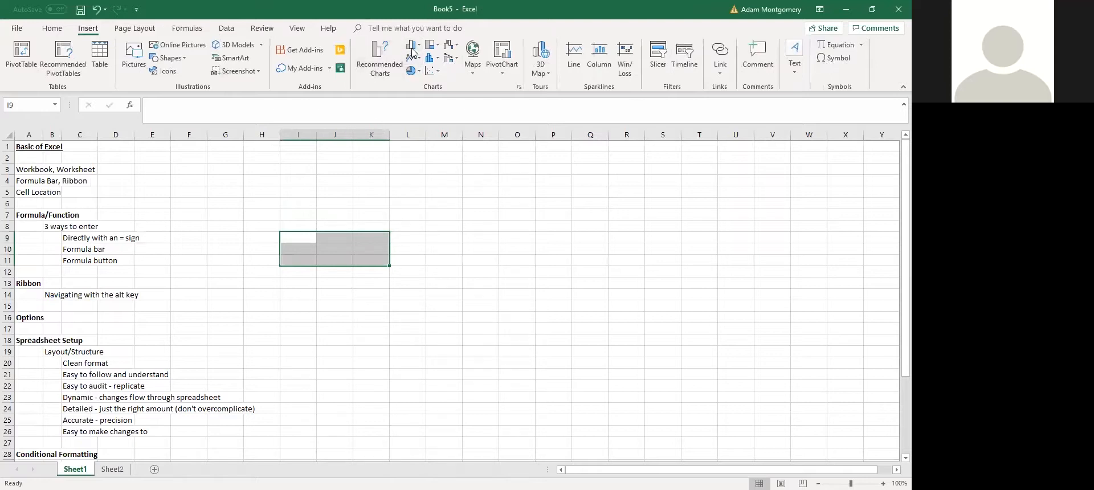
left_click(411, 72)
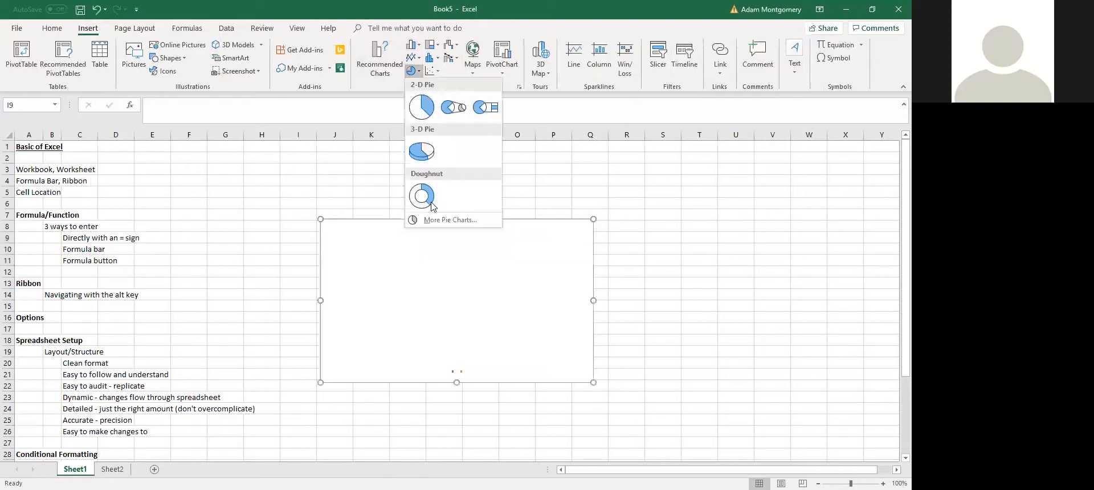
left_click(235, 165)
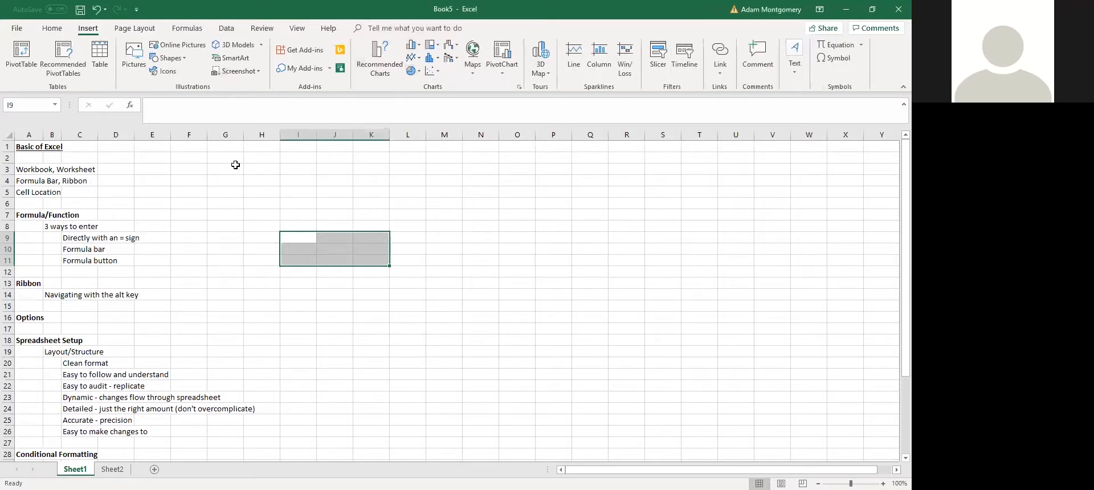
Step: On Sheet2, select cell J8 in the April Settlements data and review the Create Table settings without creating a table
left_click(348, 284)
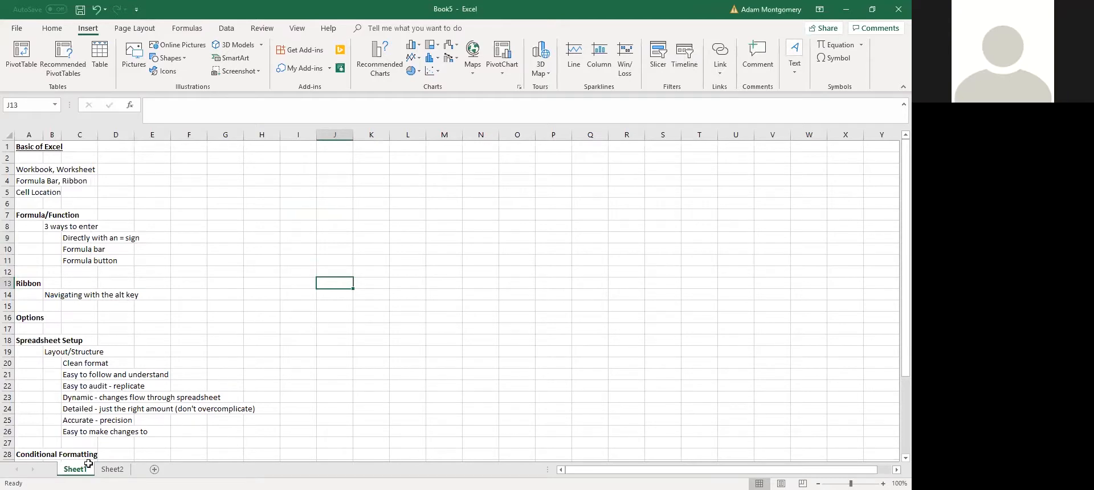
left_click(119, 469)
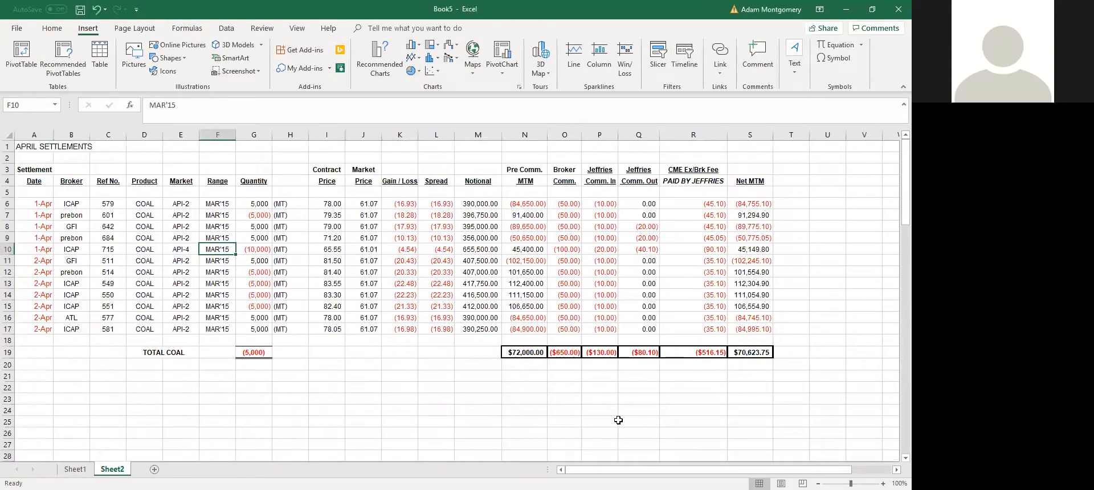
key("Right")
key("Right")
key("Right")
key("Right")
key("Up")
key("Up")
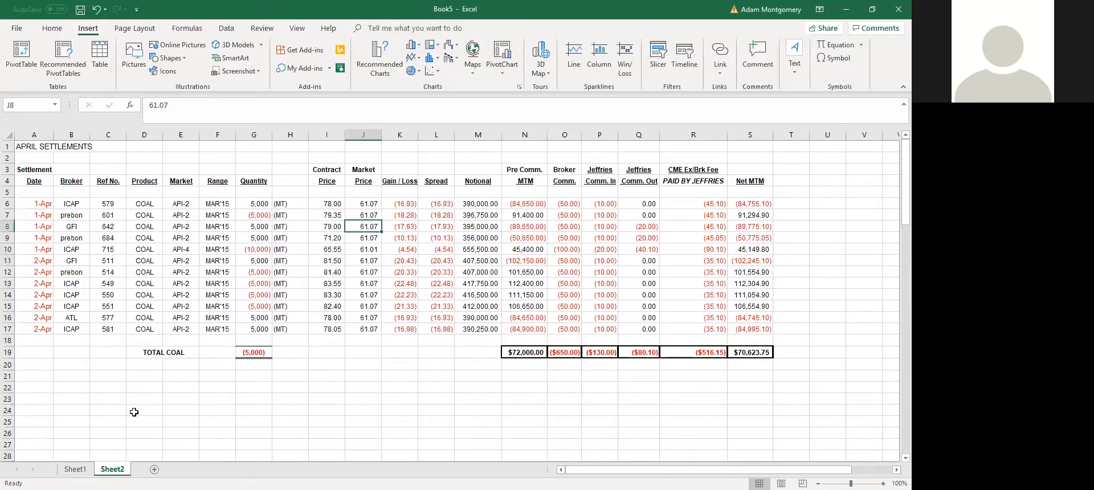
key("ctrl+t")
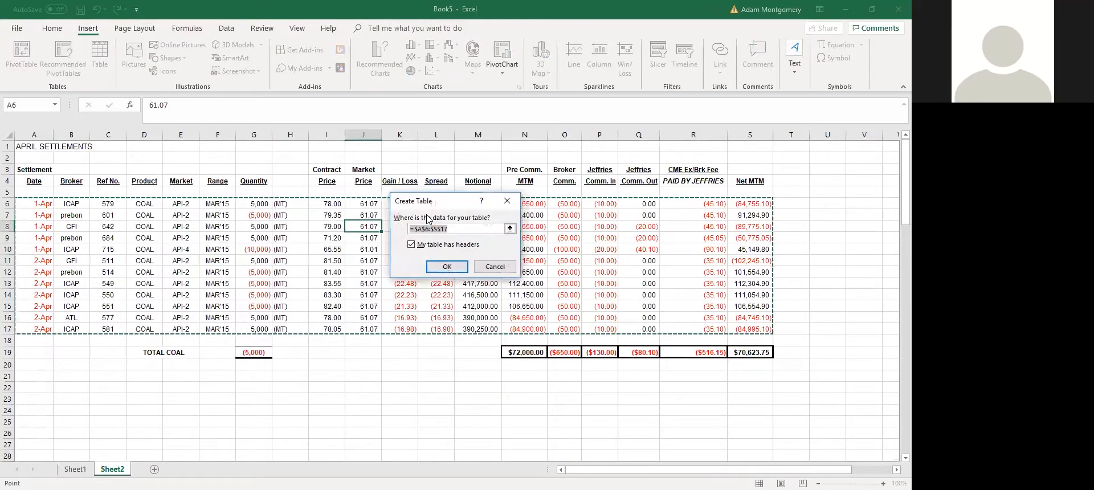
key("Escape")
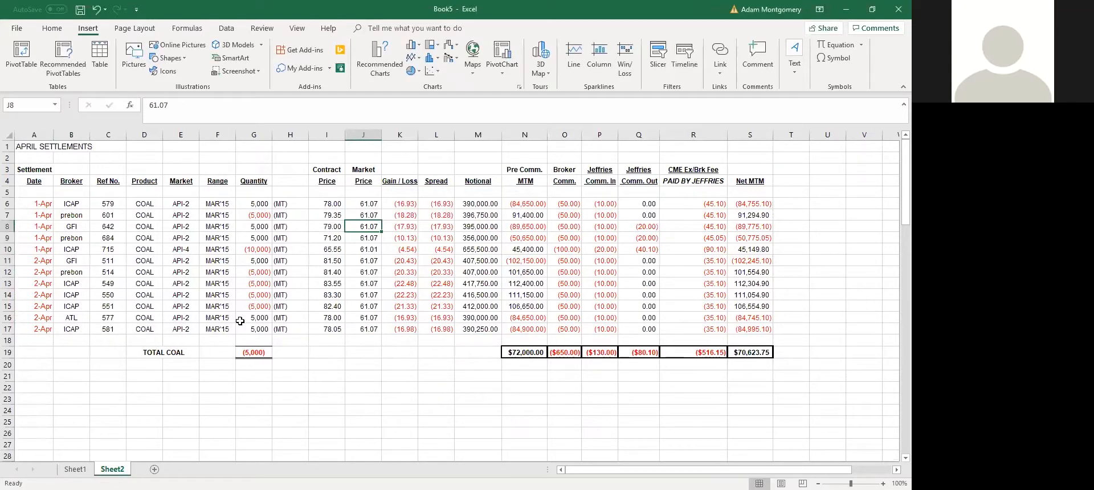
key("ctrl+t")
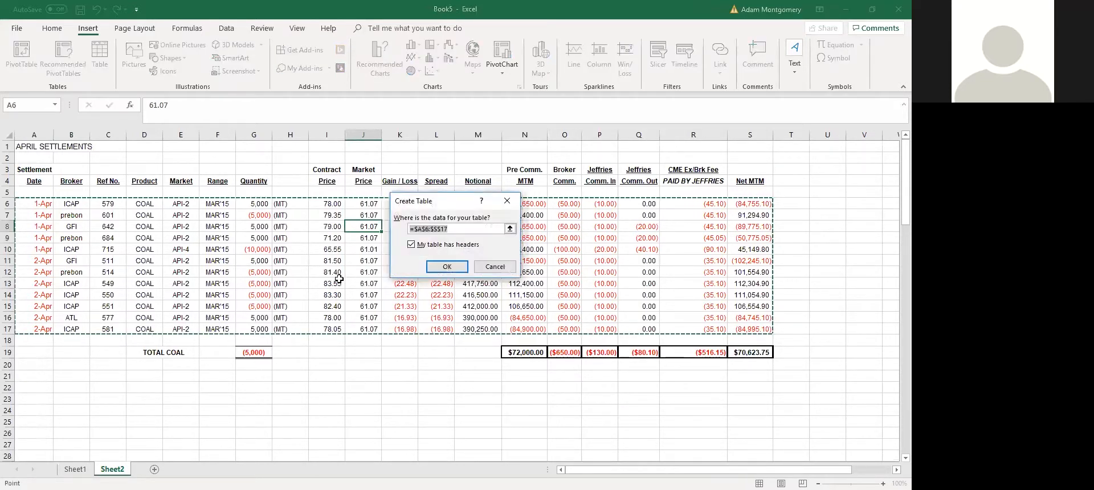
left_click(495, 267)
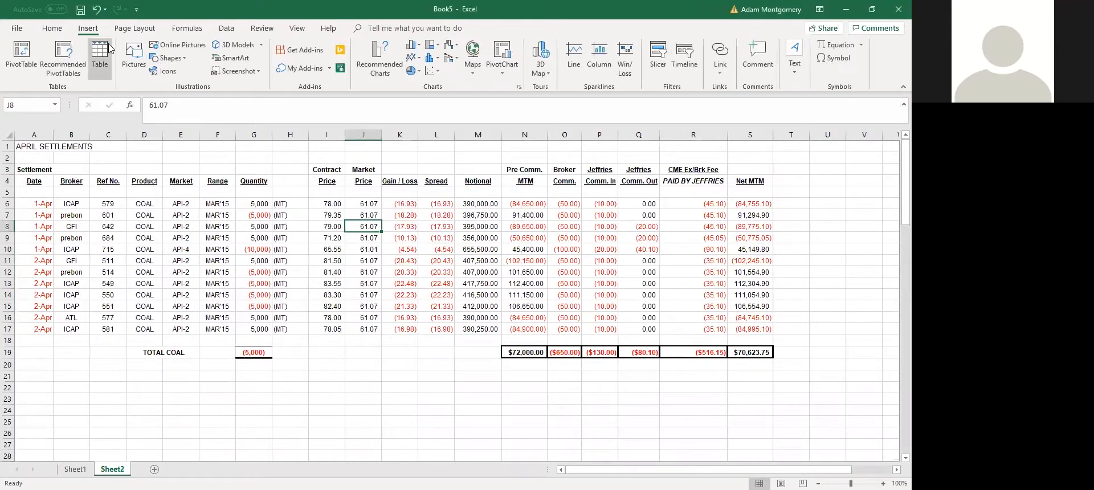
Step: Display the key tips for the Insert commands, and dismiss them without running a command
left_click(52, 27)
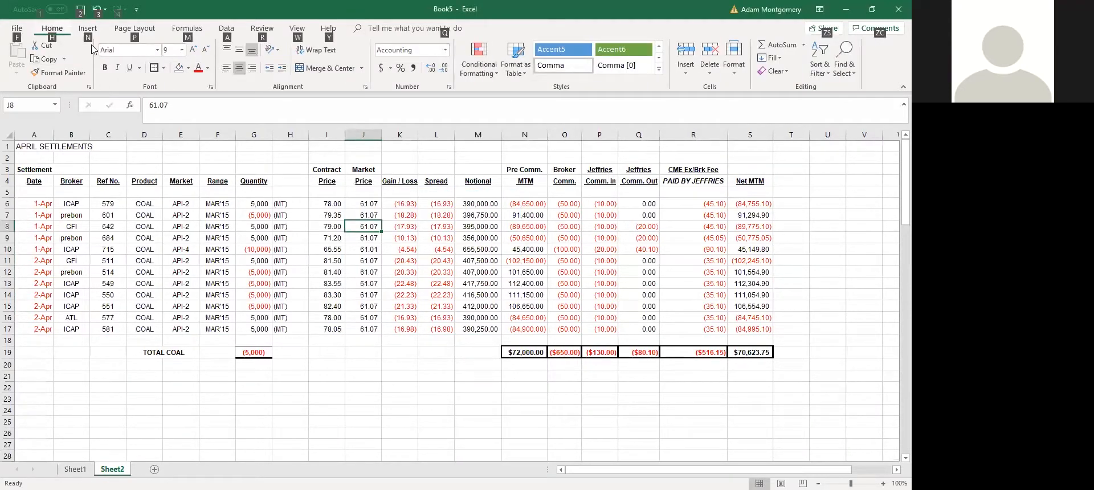
key("alt")
key("n")
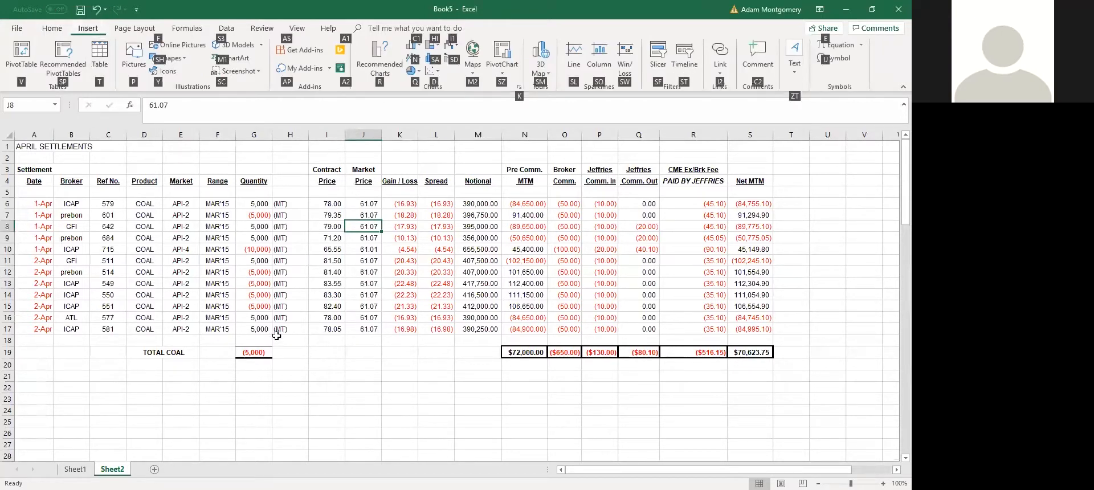
key("Escape")
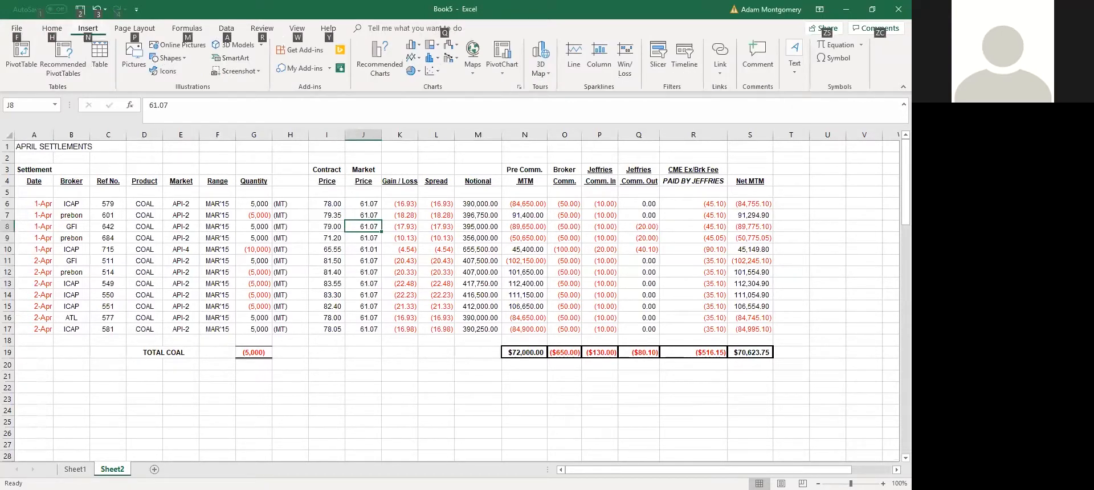
key("Escape")
Step: Check the Create Table settings for Sheet2's settlement data once more from Sheet1, cancel them, and return to Sheet1
left_click(74, 469)
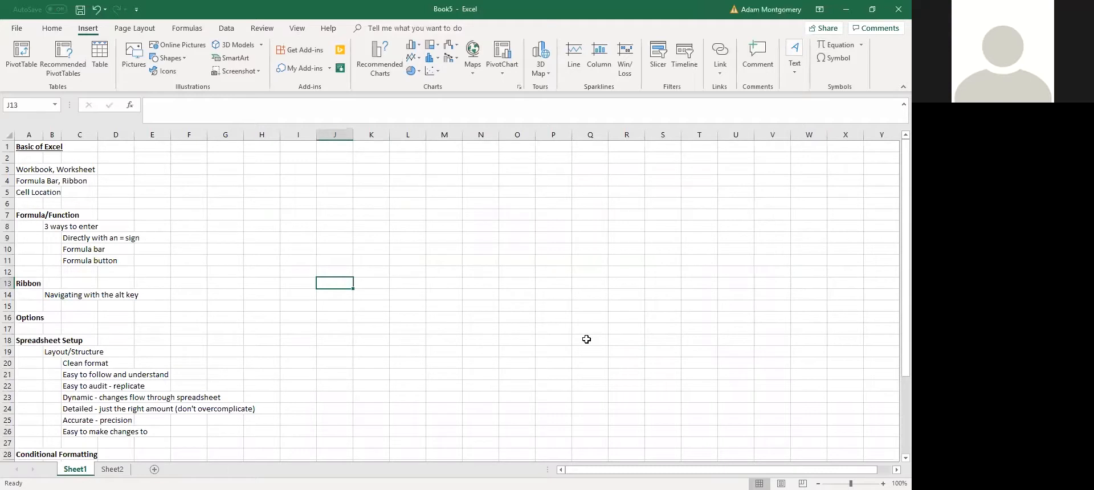
left_click_drag(149, 443, 111, 469)
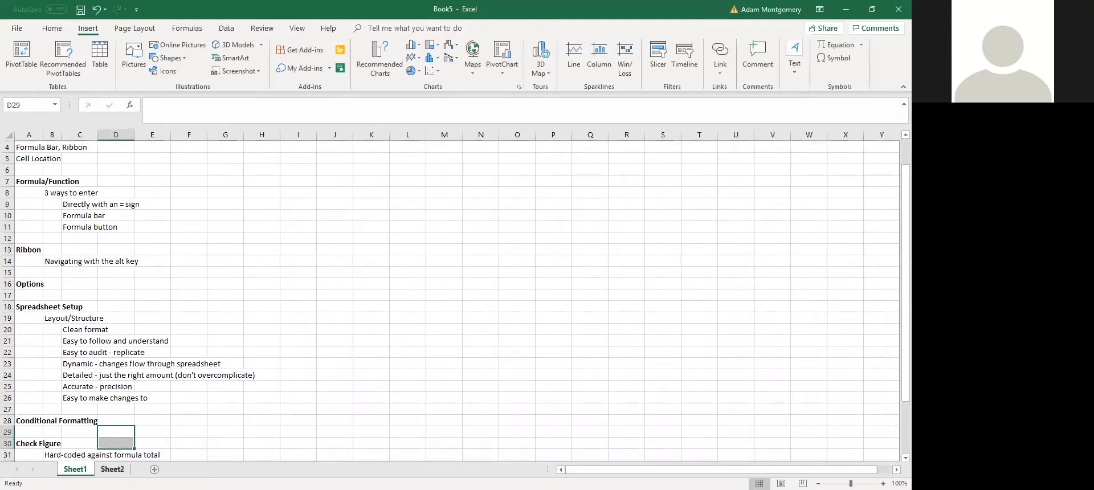
left_click(111, 468)
key("ctrl+t")
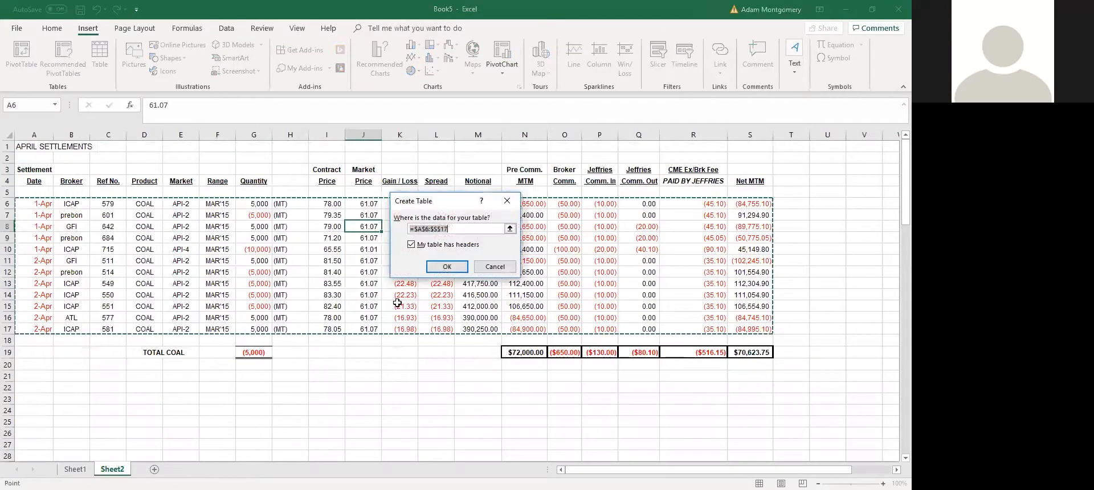
key("Escape")
left_click(75, 469)
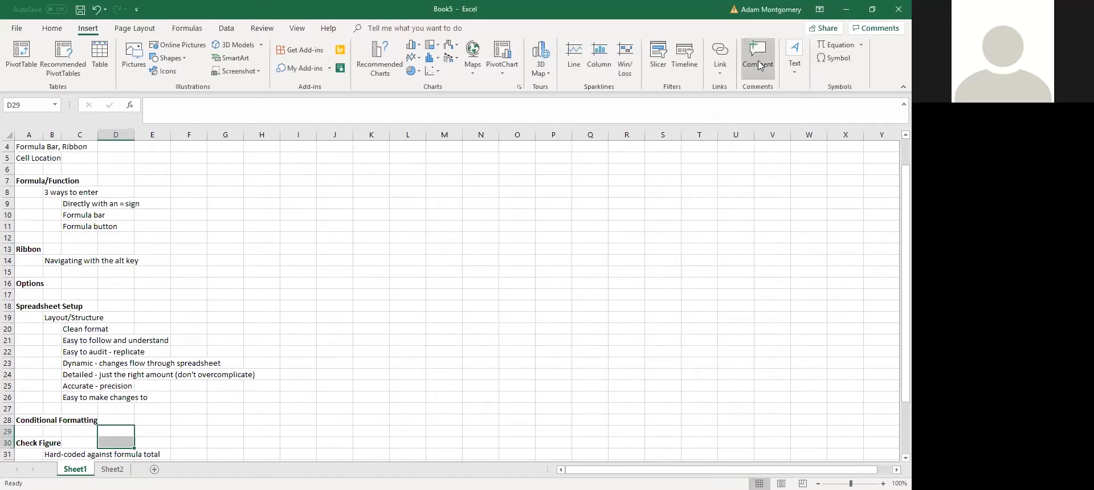
Step: Look at the Insert Hyperlink options for cell C11, Formula button, without adding a link
left_click(377, 231)
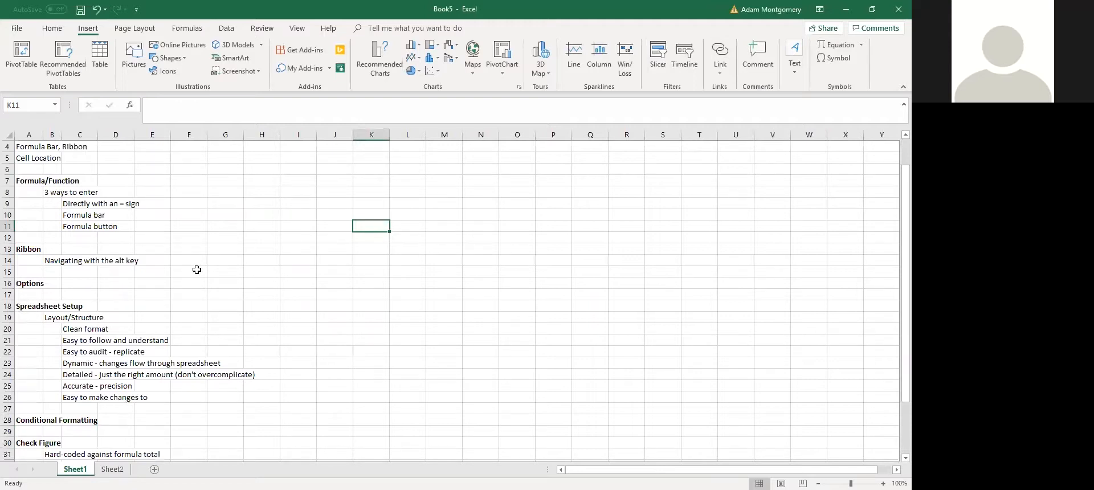
left_click(73, 226)
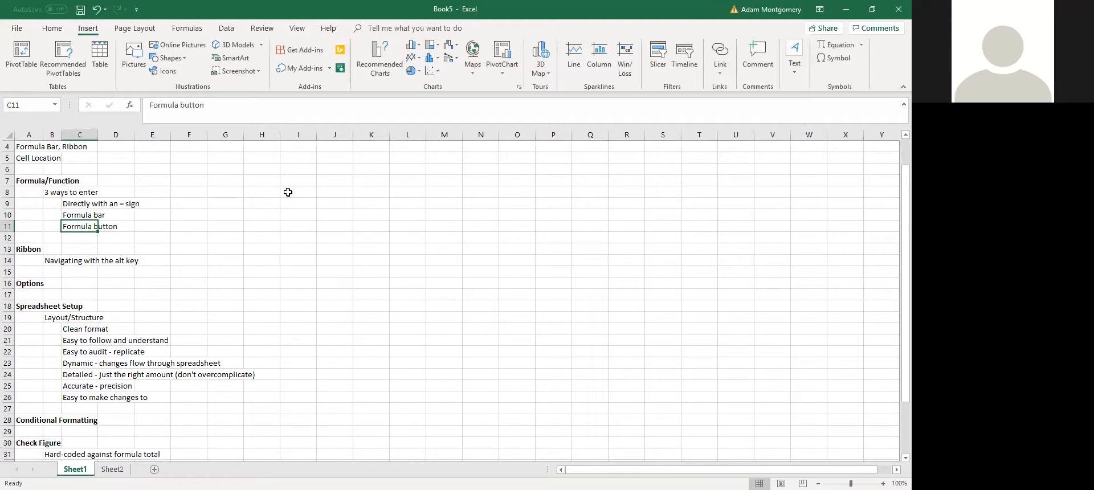
key("ctrl+k")
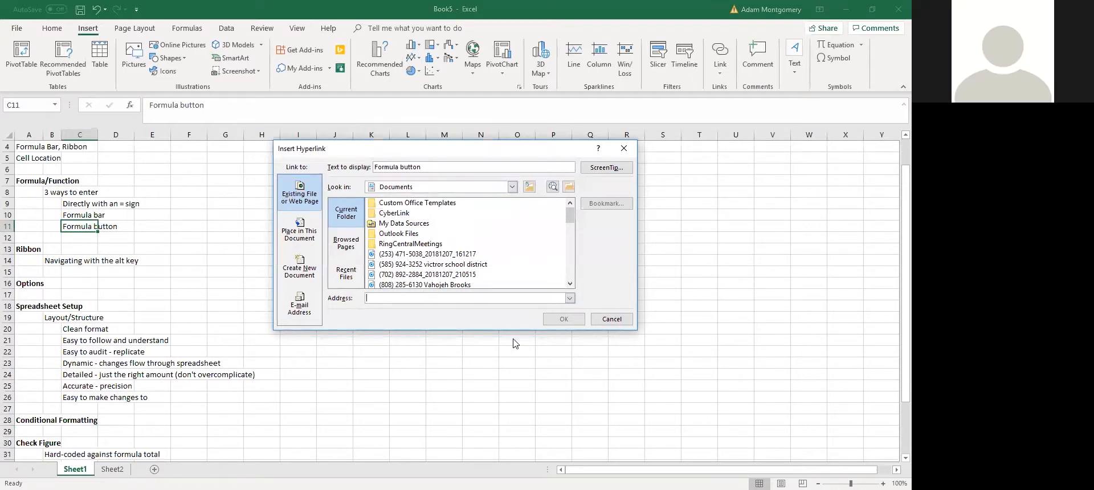
key("Escape")
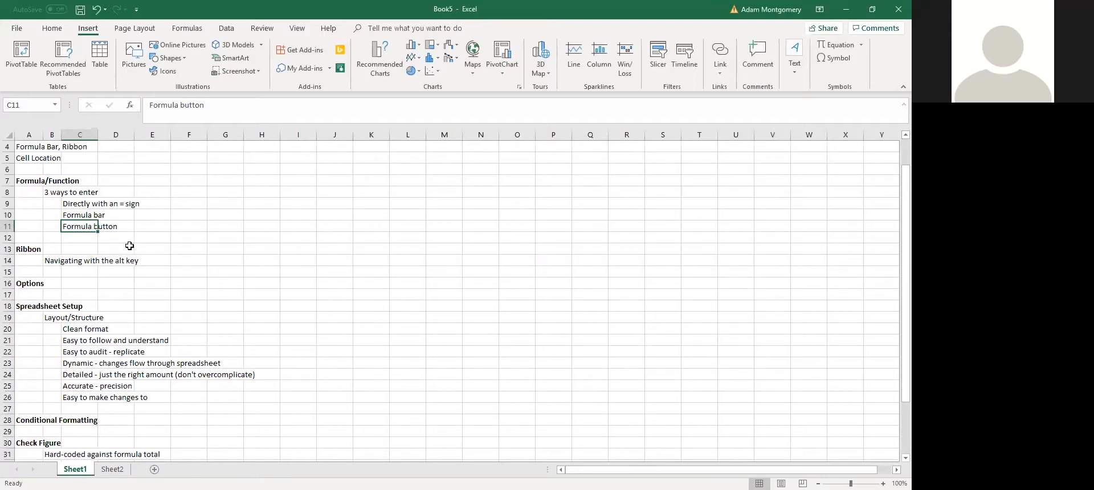
key("ctrl+k")
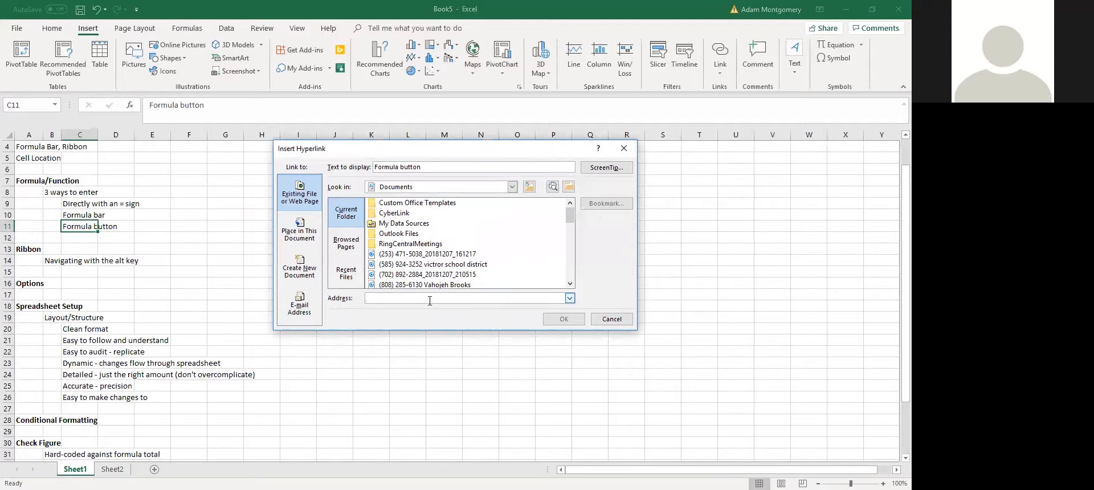
key("Escape")
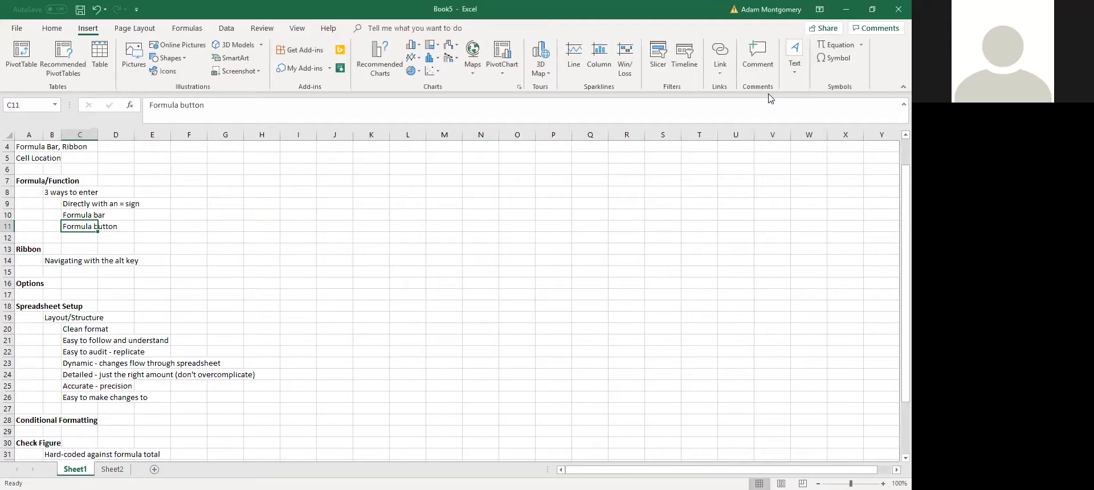
Step: Add the comment "Bad number" to cell F11 and post it
left_click(189, 228)
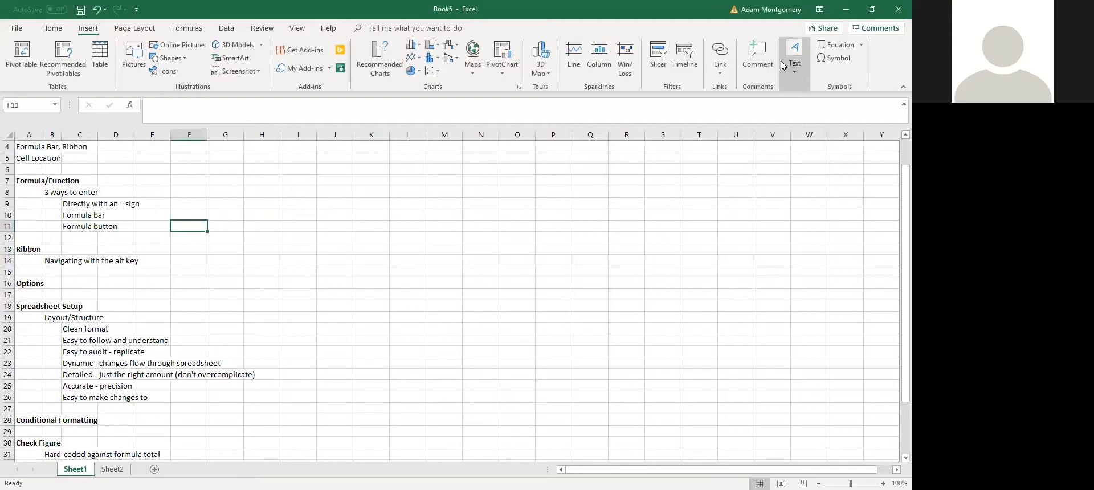
left_click(758, 57)
type("Bad numb")
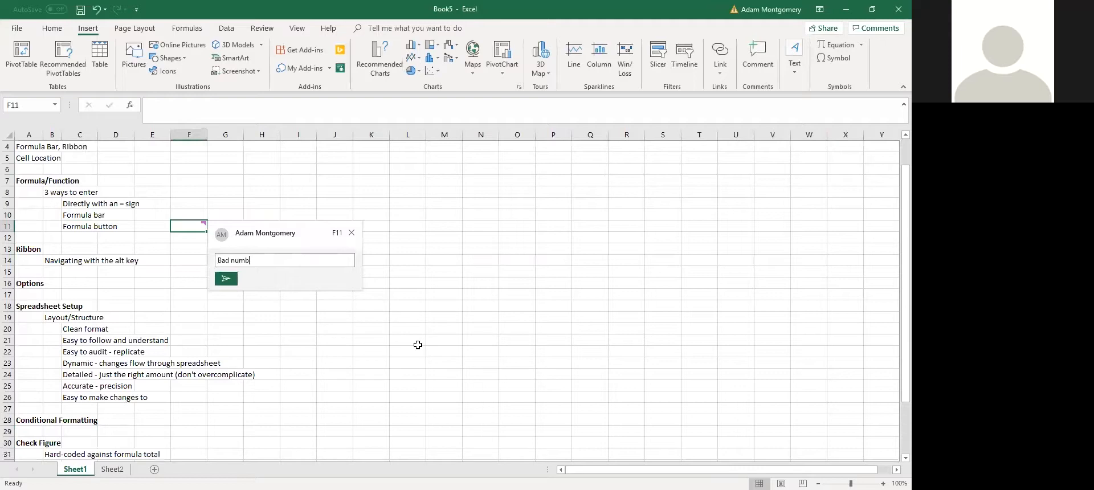
type("er")
key("Return")
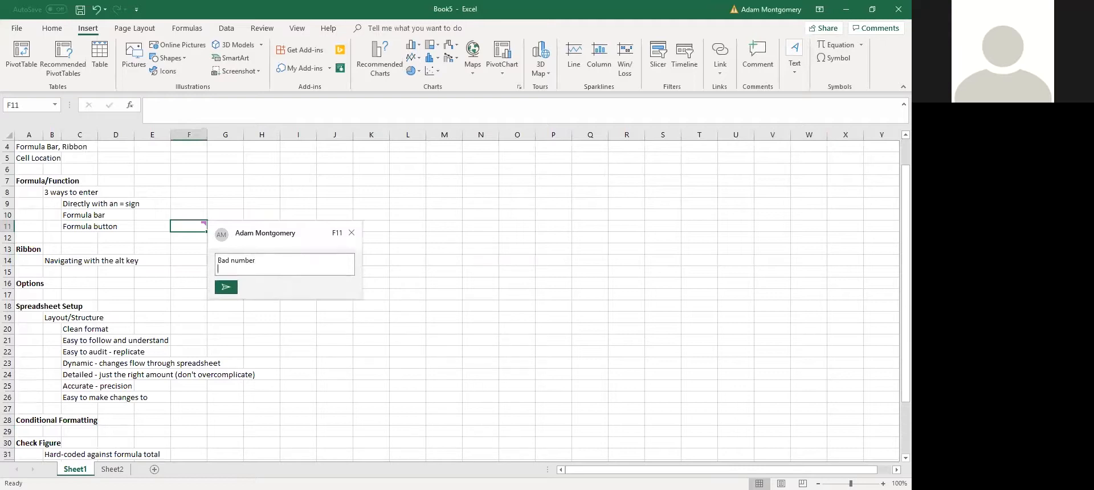
left_click(526, 280)
mouse_move(199, 227)
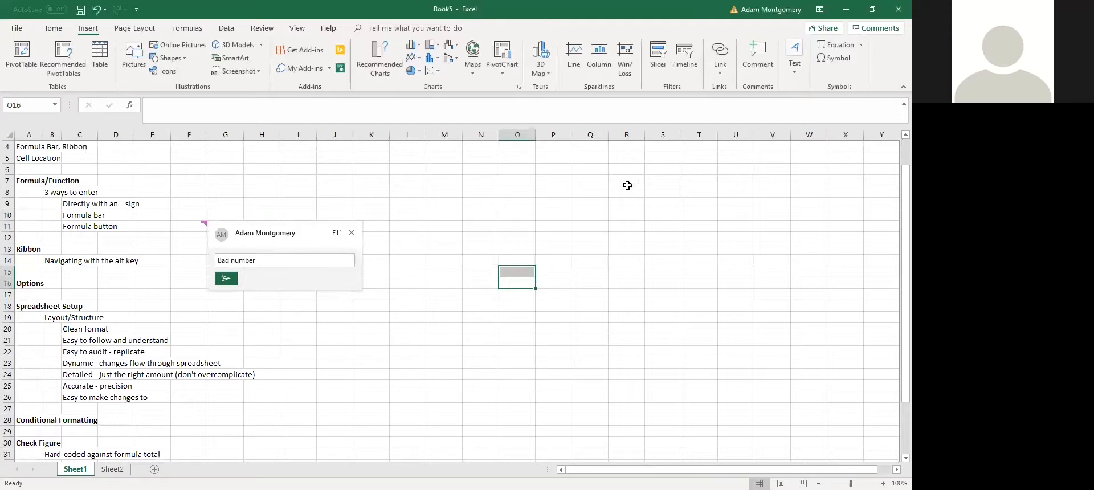
left_click(226, 279)
Step: Try posting the reply "Liar" to the comment on cell F11, view the thread, and delete that reply
left_click(255, 284)
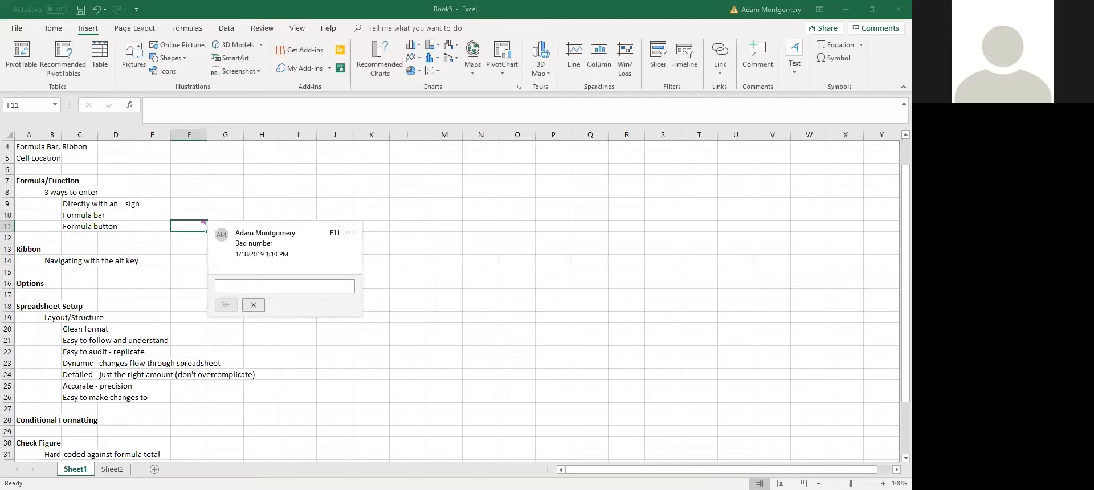
type("Liar")
left_click(231, 316)
left_click(491, 274)
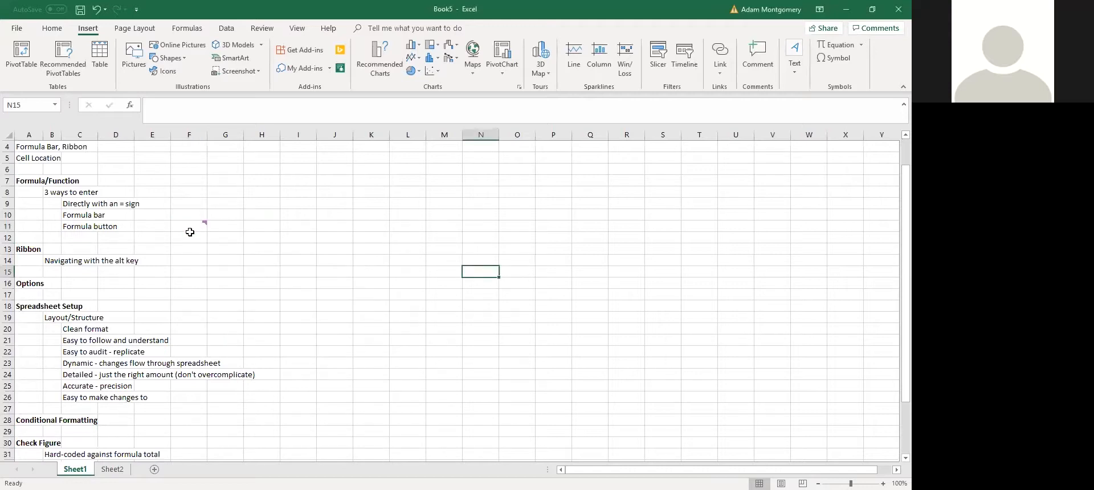
mouse_move(328, 291)
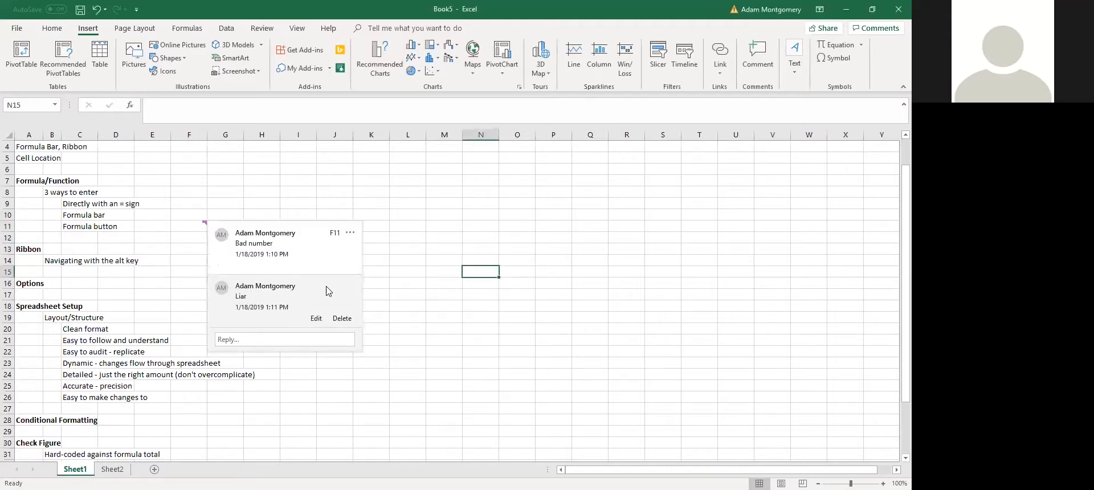
left_click(347, 320)
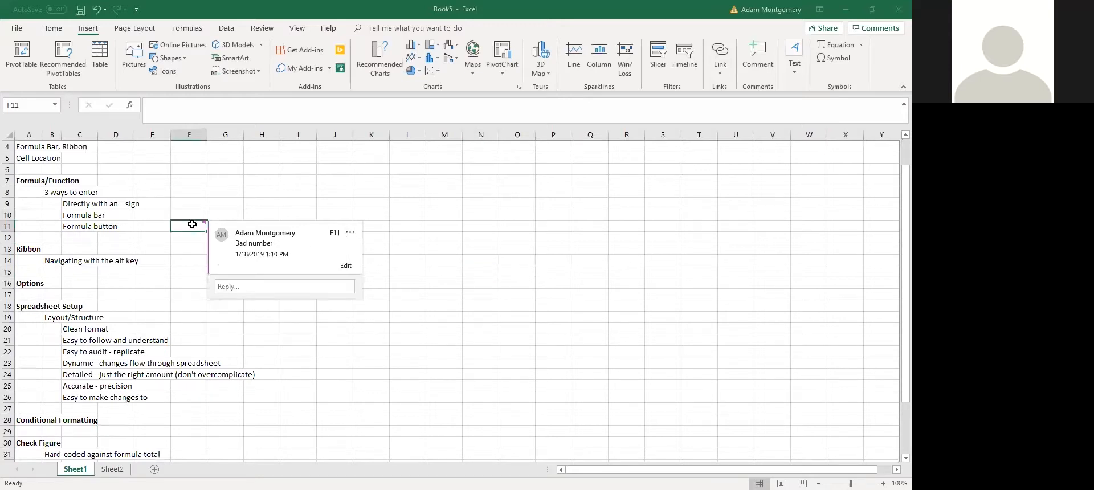
left_click(631, 213)
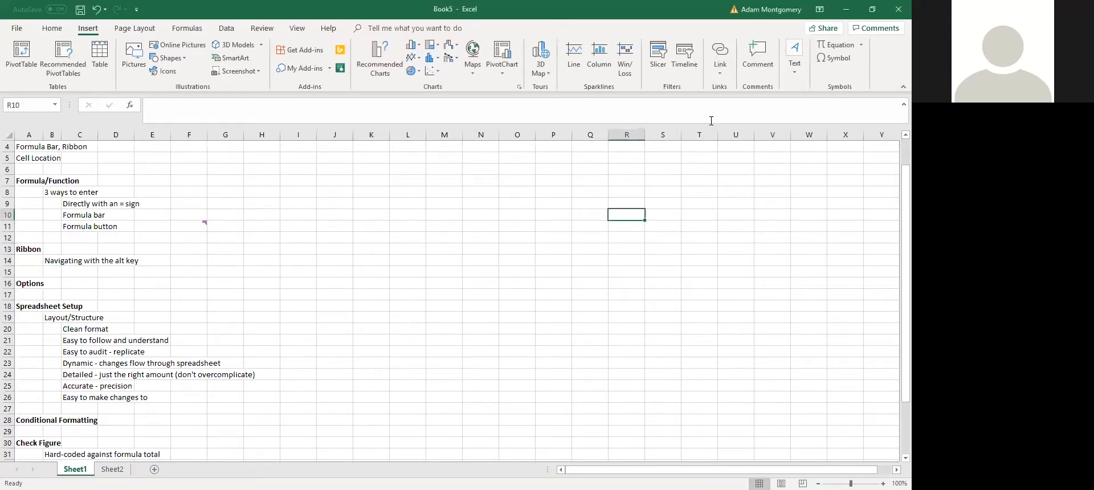
Step: Try inserting the copyright sign © from the recently used symbols into cell R10, and cancel the entry
left_click(841, 57)
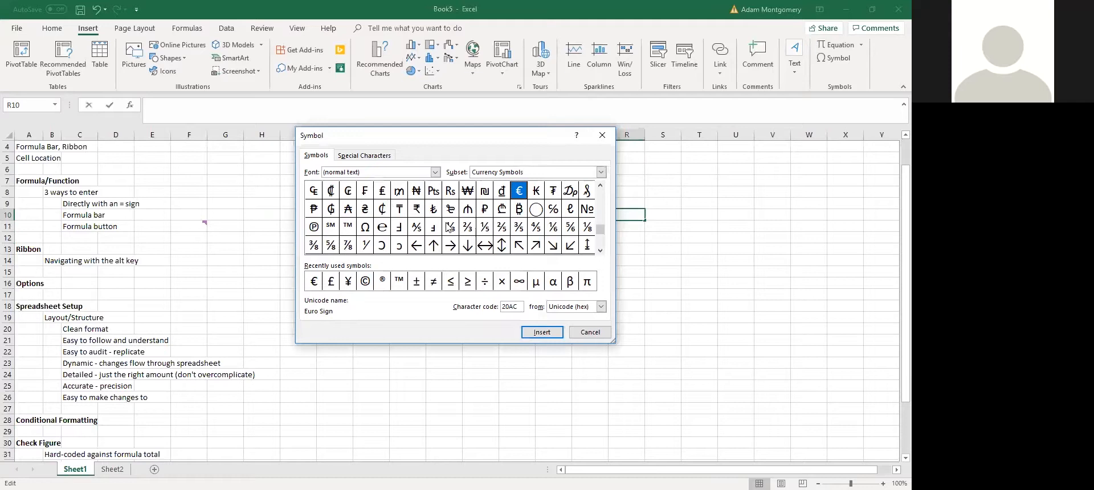
left_click(365, 281)
left_click(551, 334)
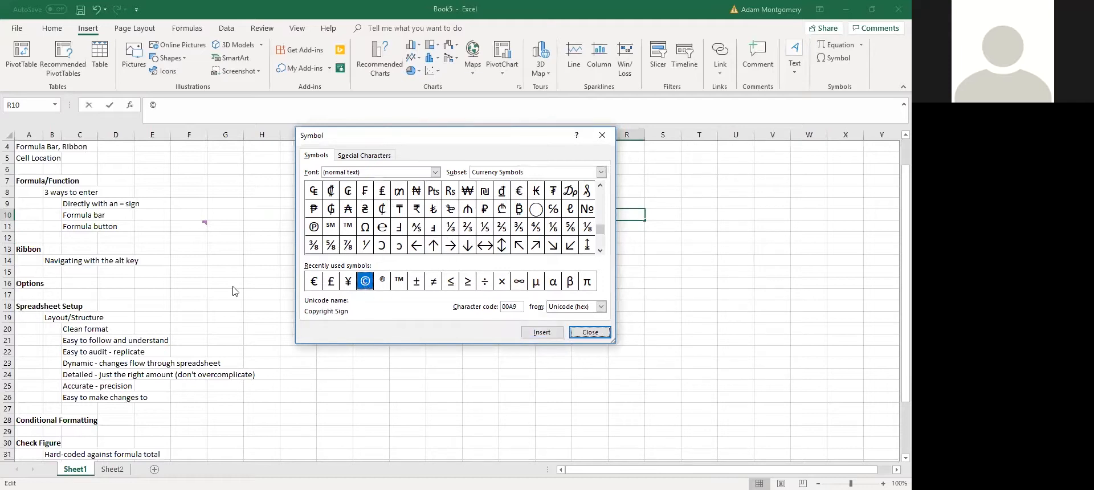
left_click(577, 332)
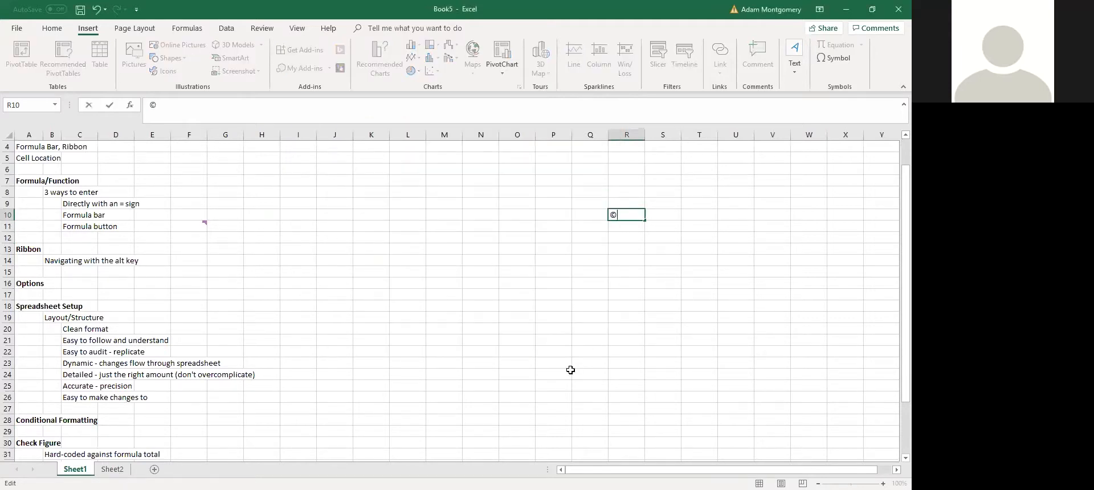
key("Escape")
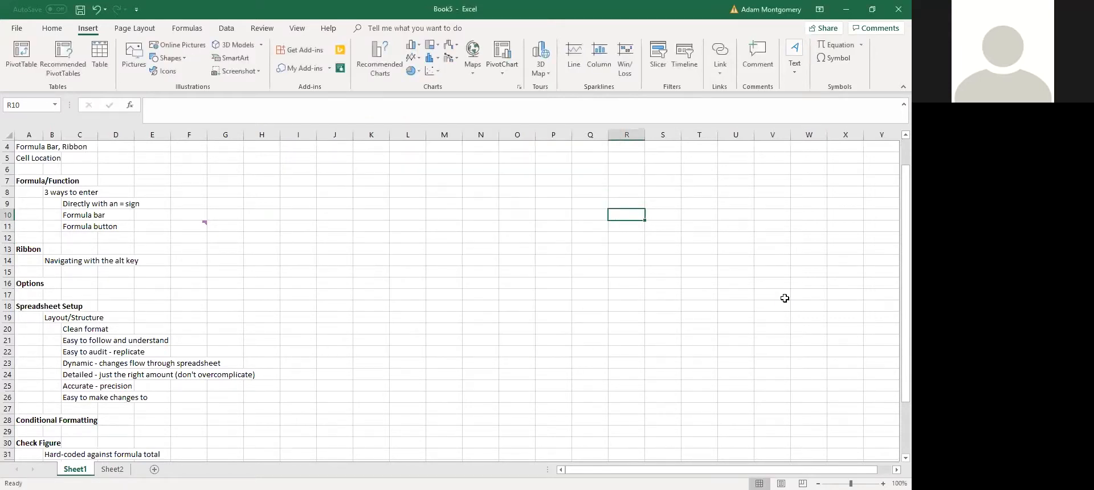
Step: Look at the Page Layout commands and the page orientation choices without changing the page setup
left_click(334, 180)
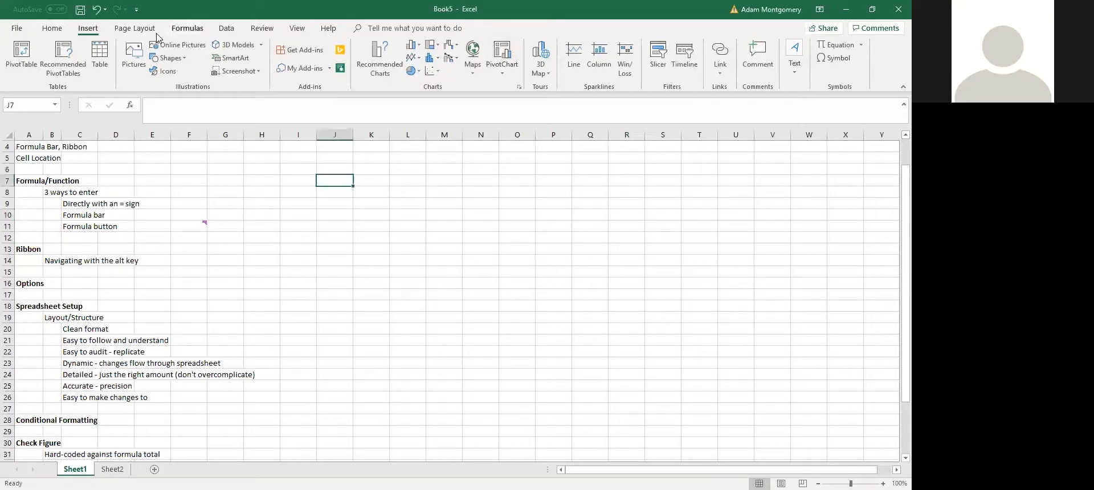
left_click(135, 28)
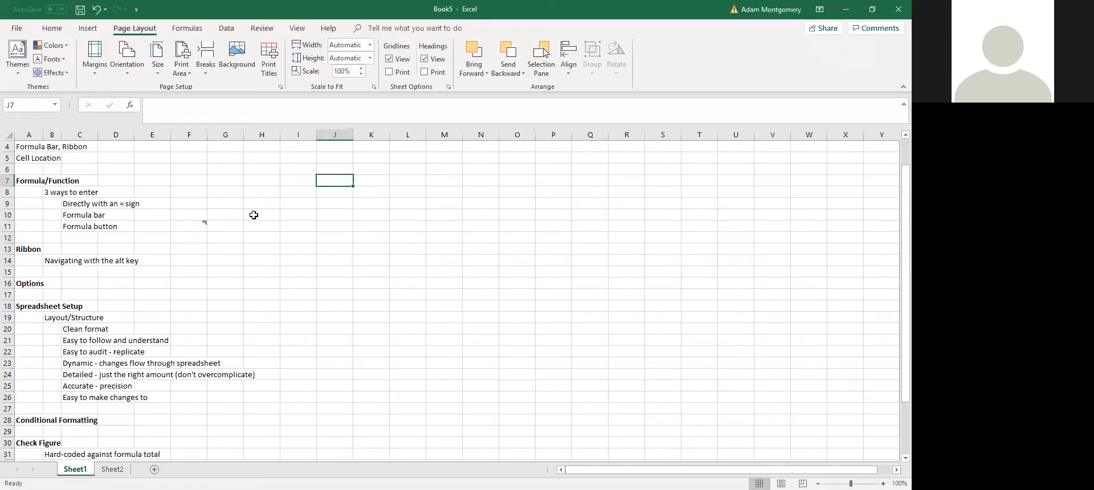
left_click(95, 65)
left_click(136, 73)
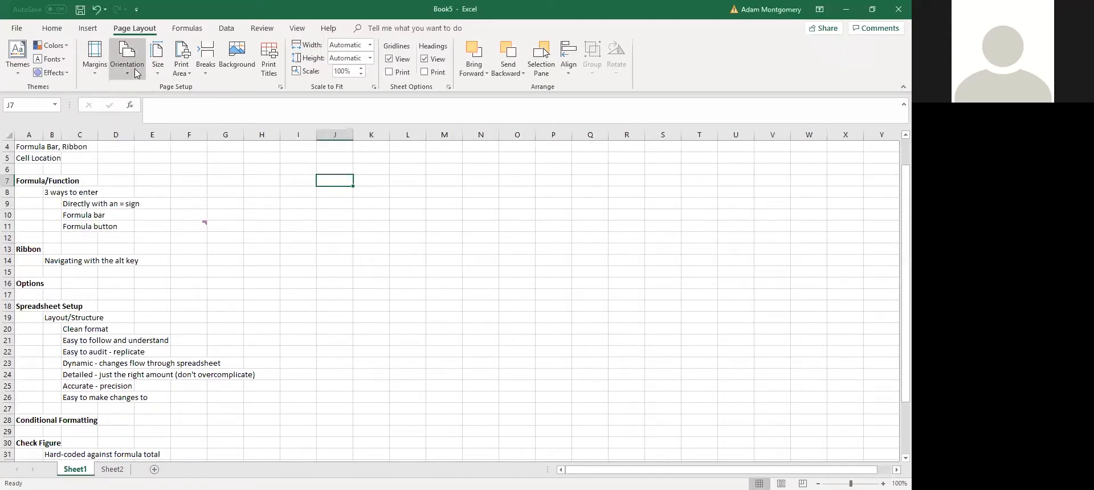
left_click(137, 72)
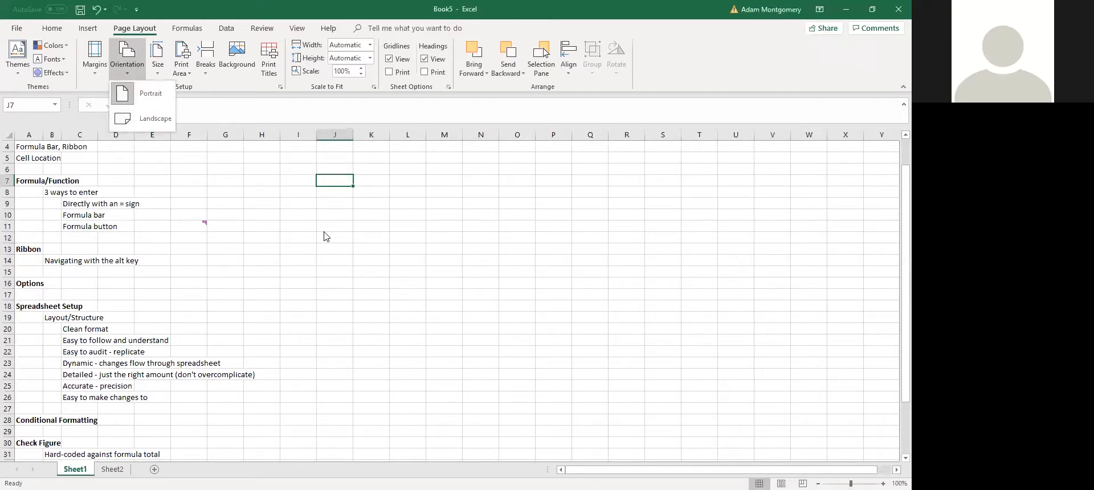
left_click(205, 94)
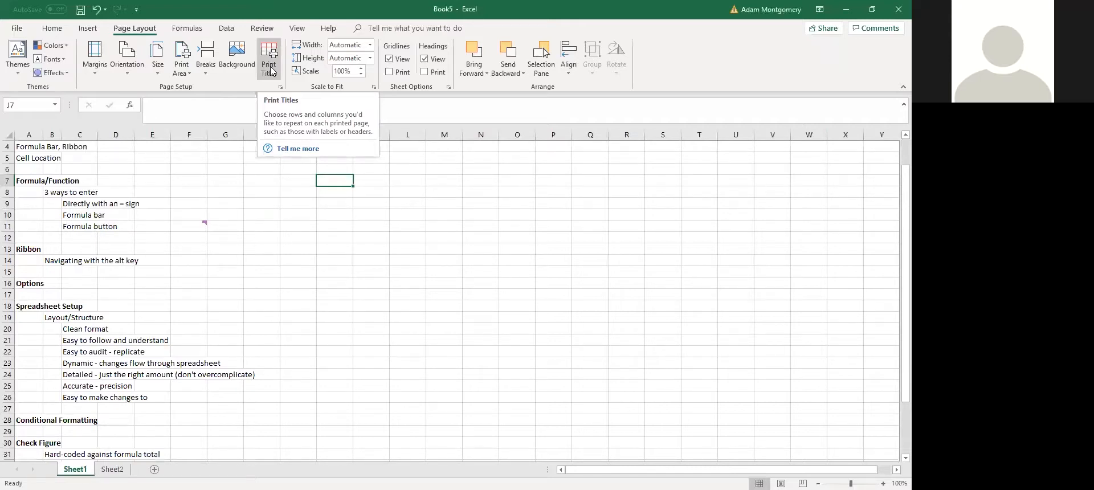
Step: Try setting row 4 as the print title row to repeat at top, and cancel the page setup
left_click(227, 145)
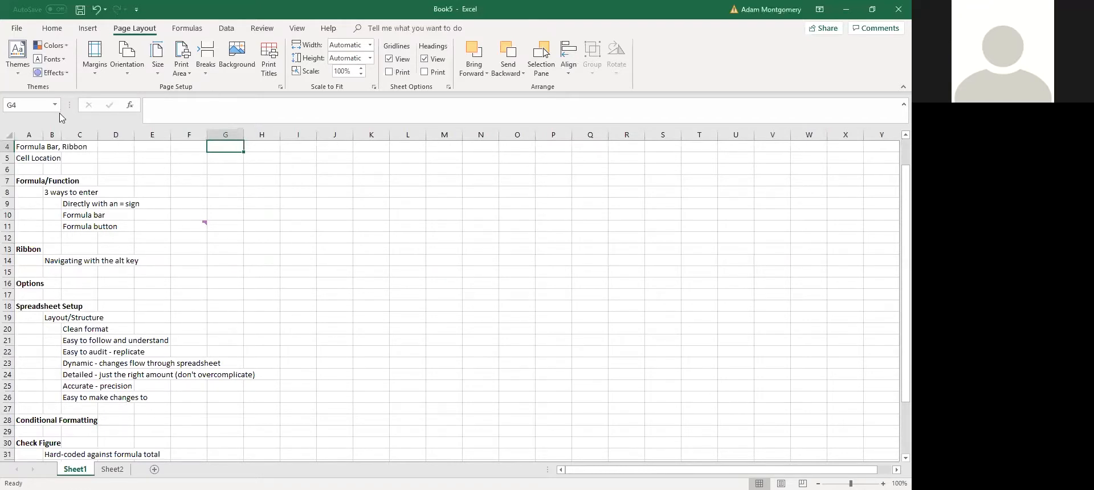
left_click_drag(22, 147, 342, 147)
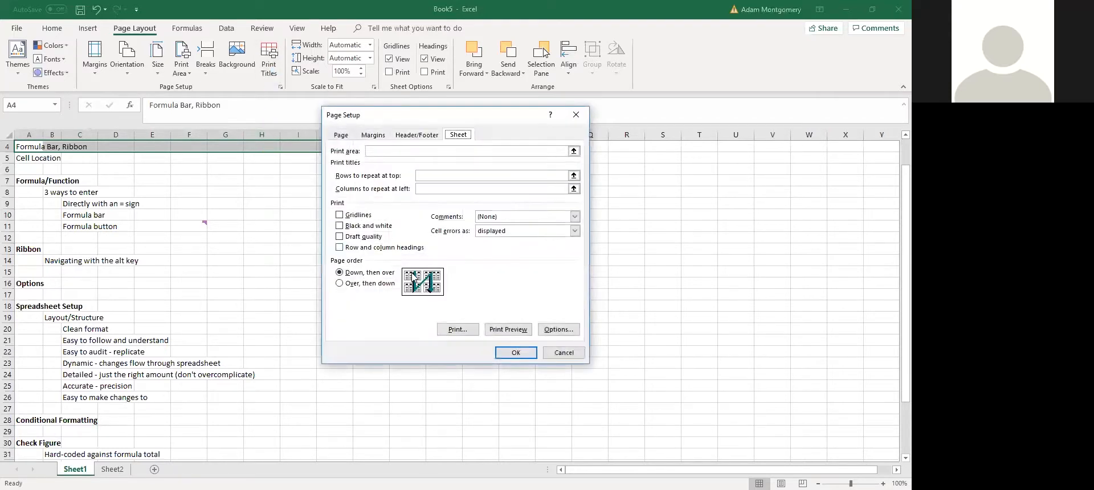
left_click(433, 177)
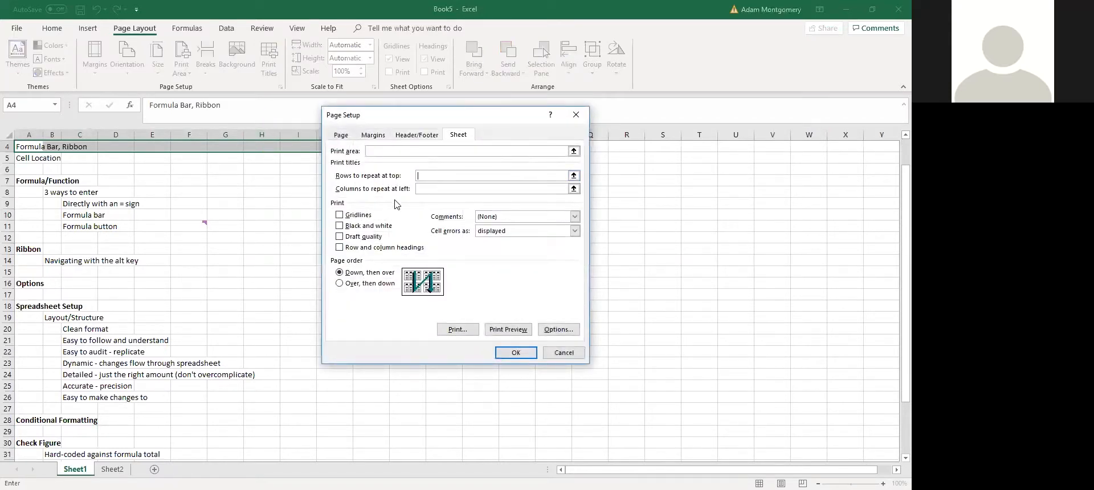
left_click(574, 176)
left_click(8, 147)
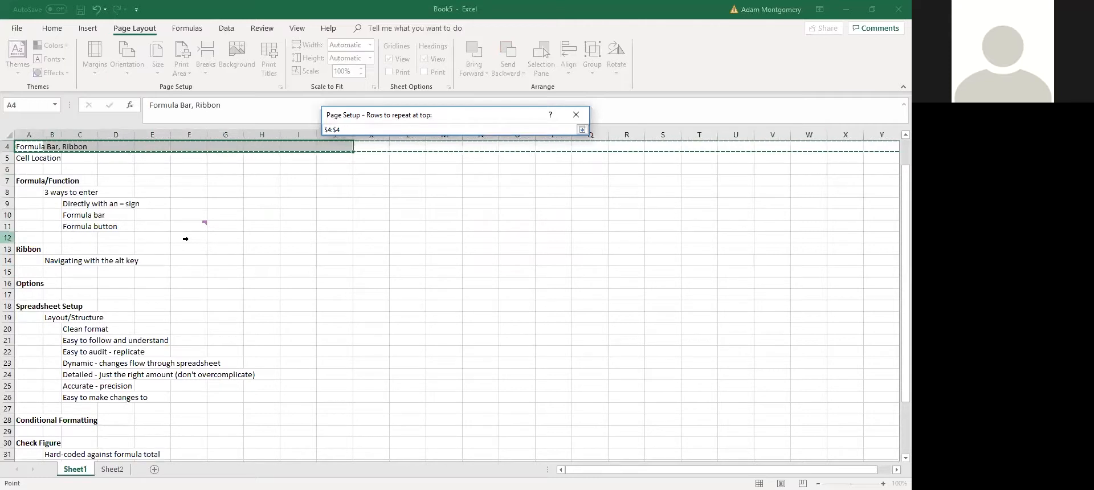
left_click(576, 115)
left_click(571, 353)
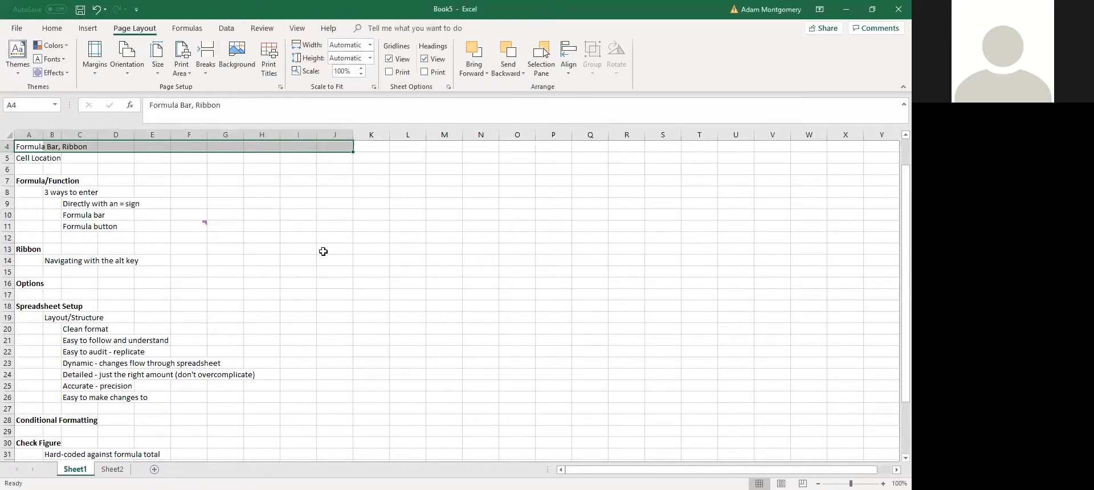
Step: Hide the gridlines on the outline sheet and show them again
left_click(396, 60)
left_click_drag(315, 280, 309, 274)
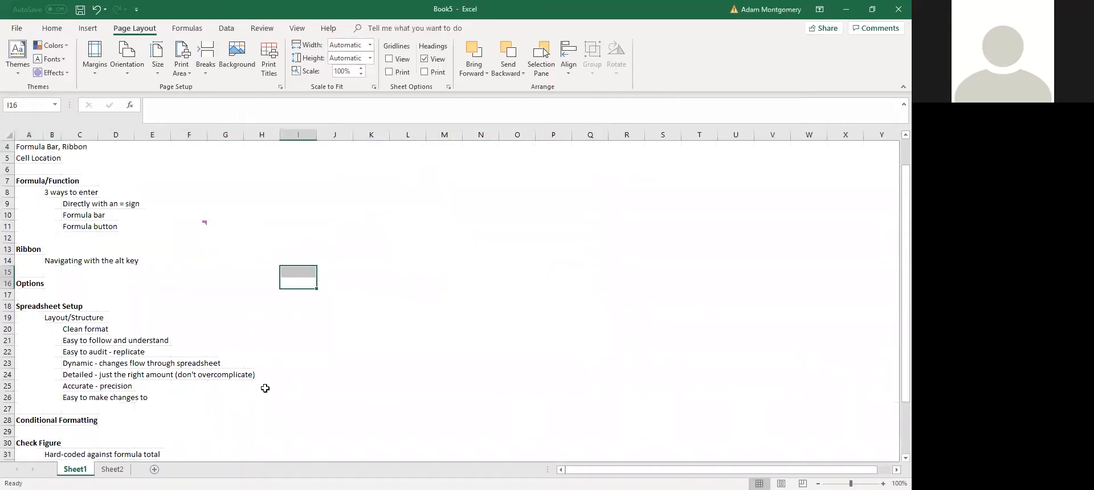
left_click(506, 224)
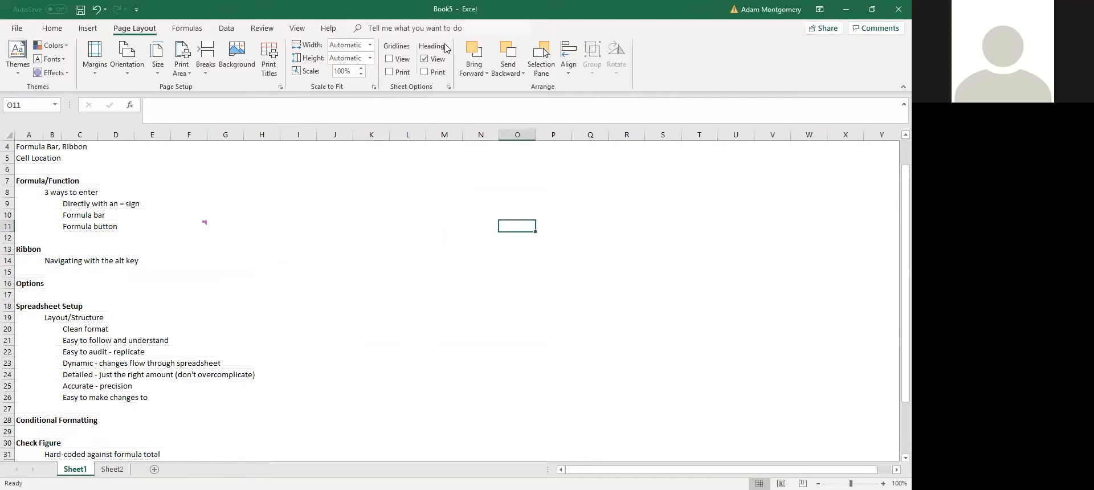
left_click(389, 59)
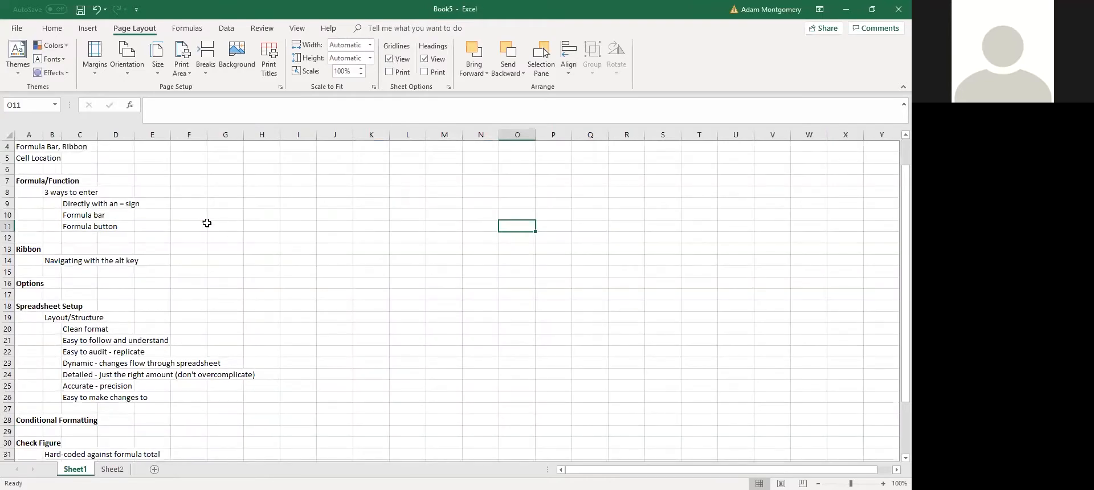
left_click_drag(196, 215, 194, 204)
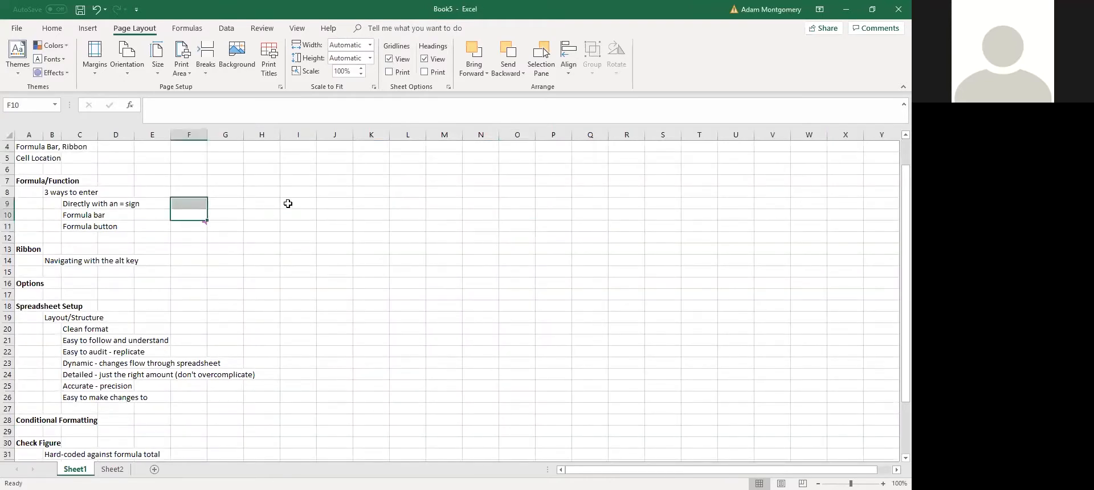
Step: Examine the function library on the Formulas ribbon, including the AutoSum functions, without inserting a formula
left_click(187, 27)
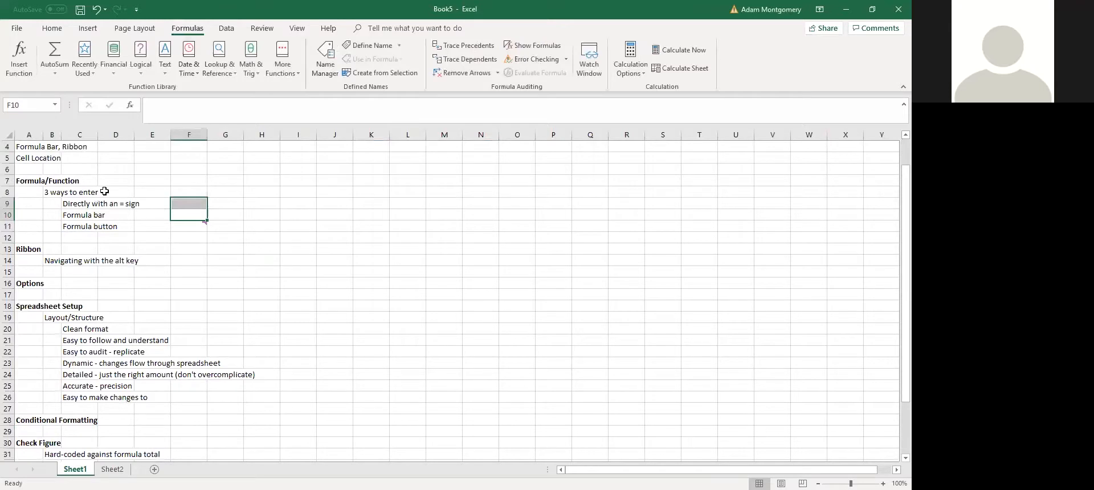
left_click(253, 113)
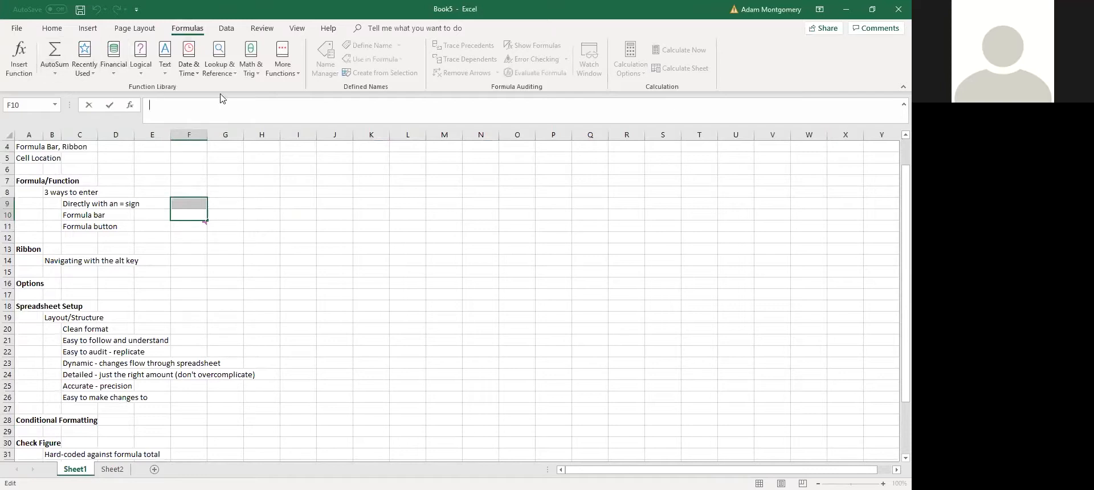
left_click(220, 204)
left_click(188, 160)
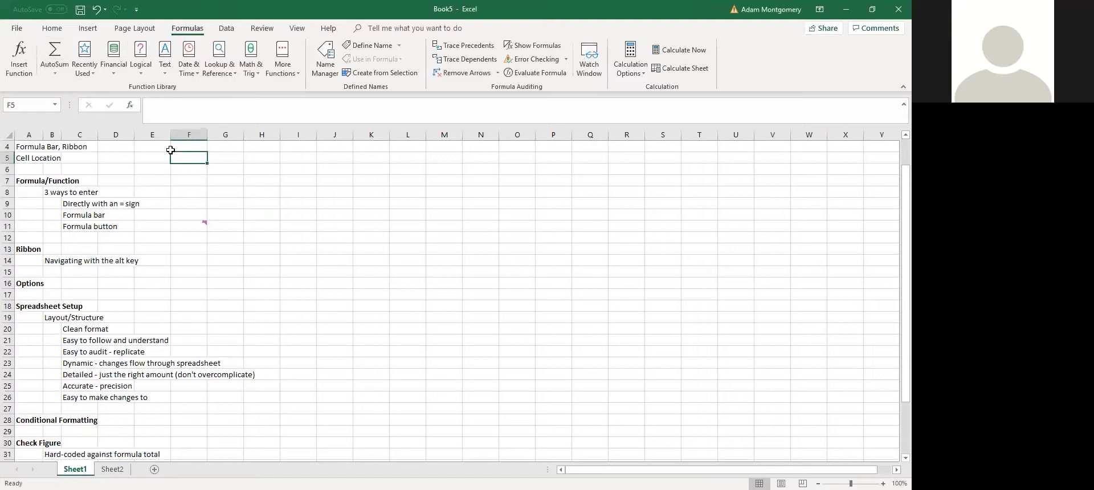
left_click(56, 73)
left_click(56, 75)
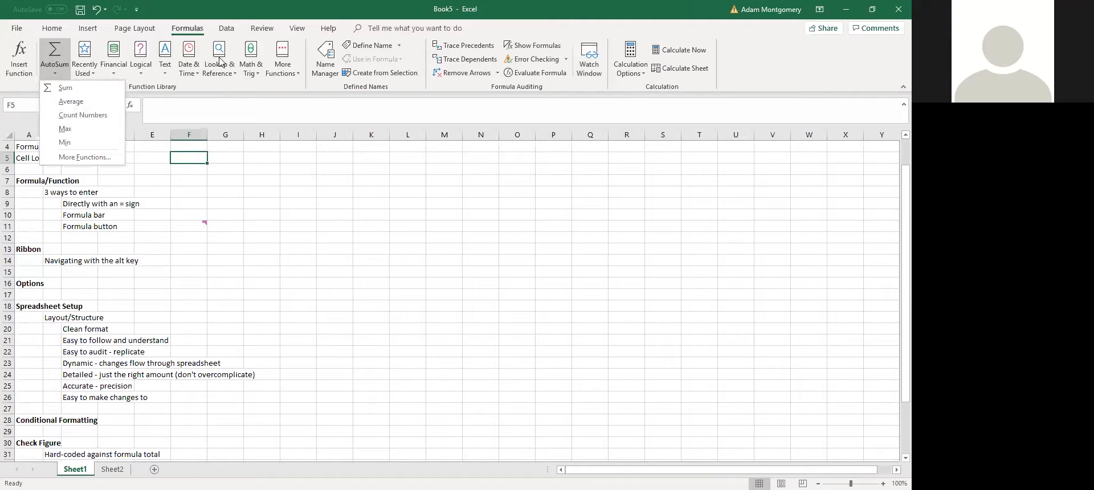
left_click_drag(298, 169, 298, 317)
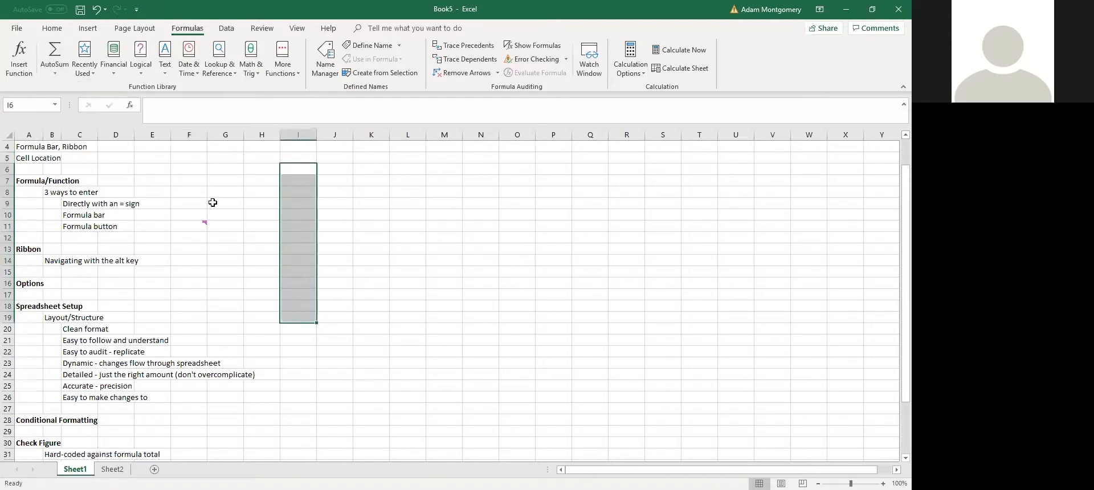
left_click(56, 73)
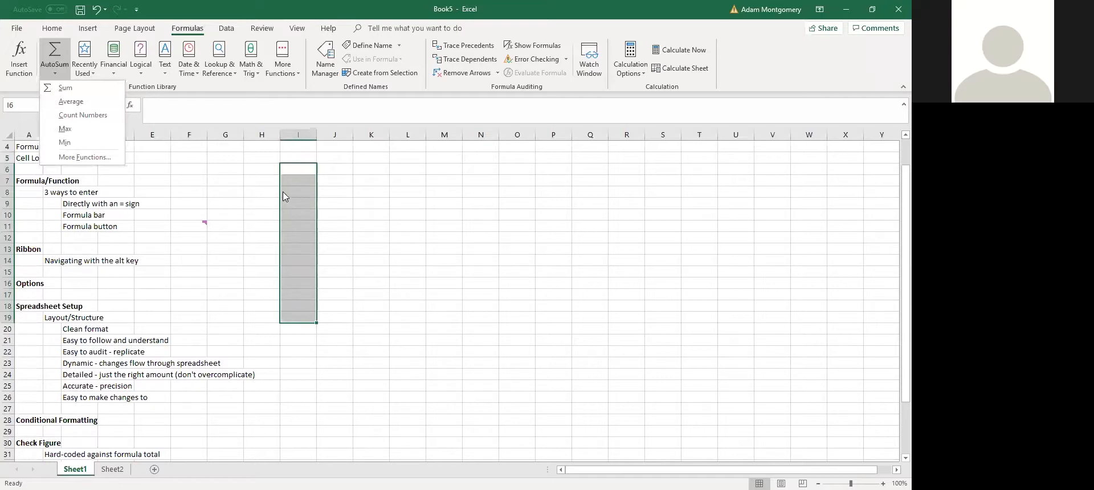
left_click(190, 170)
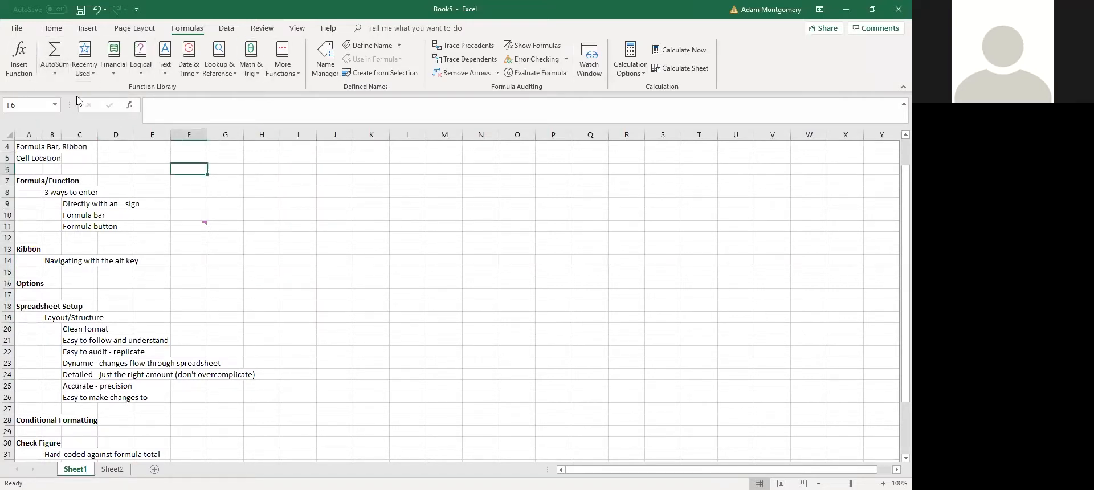
left_click(220, 181)
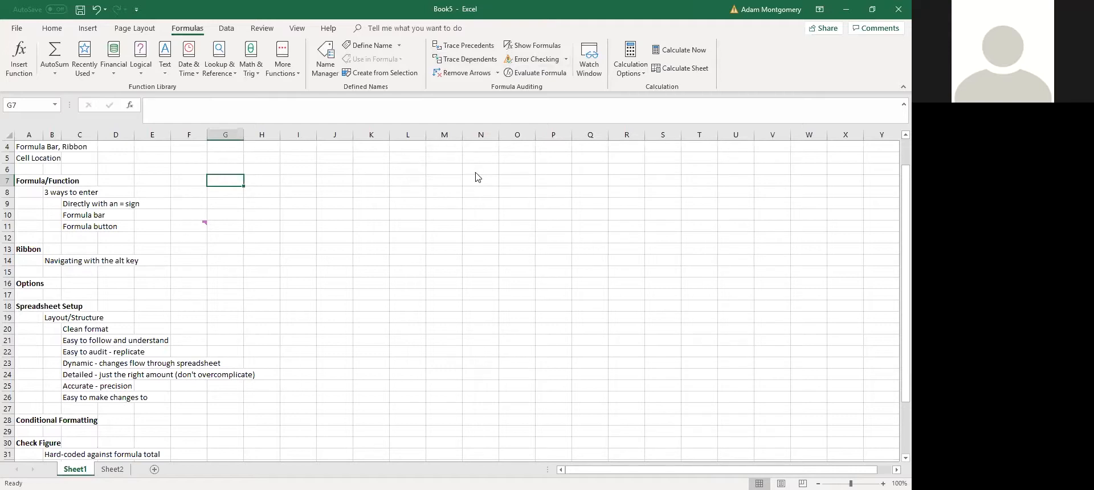
left_click(334, 286)
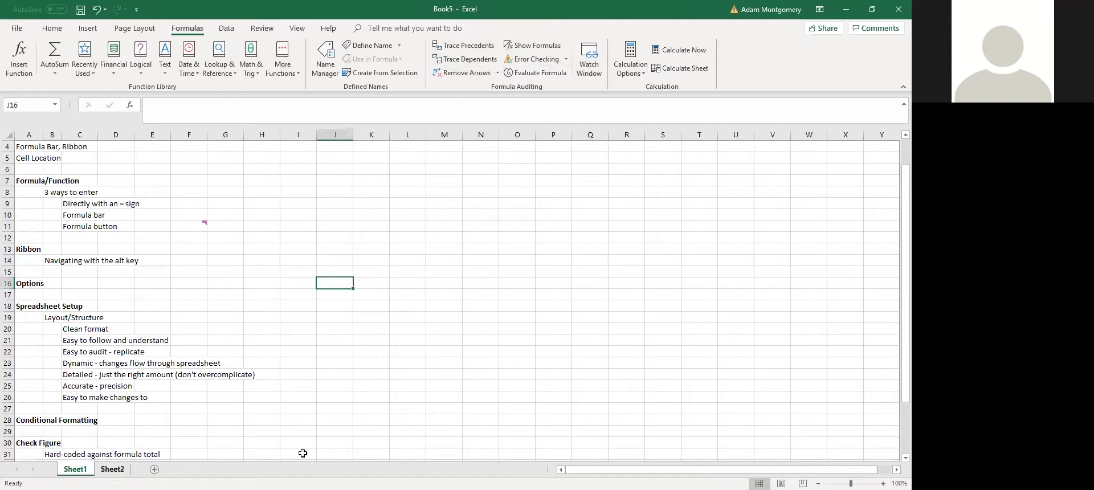
Step: Trace the dependents and precedents of the Net MTM formula in cell S6 on Sheet2, and remove the arrows
key("ctrl+Page_Down")
left_click(760, 203)
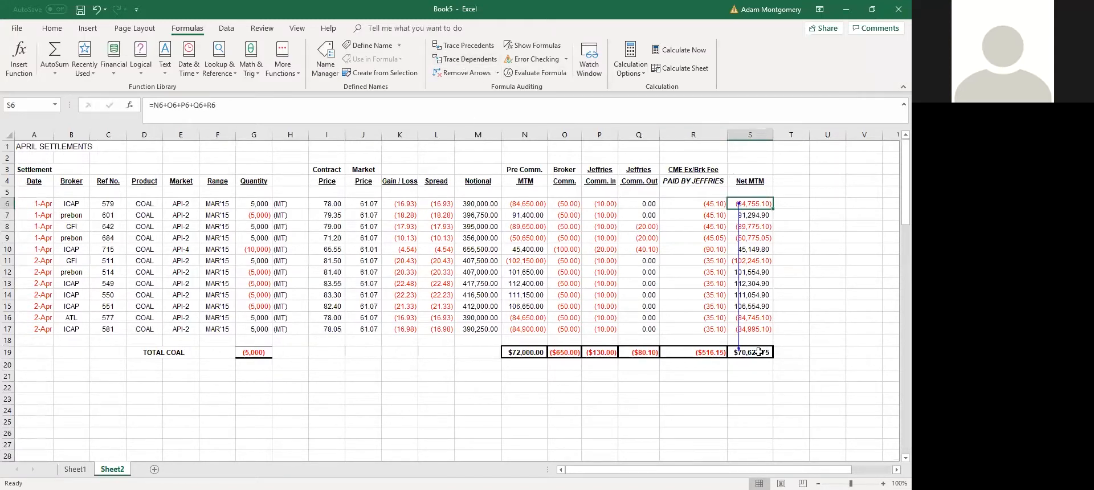
left_click(462, 45)
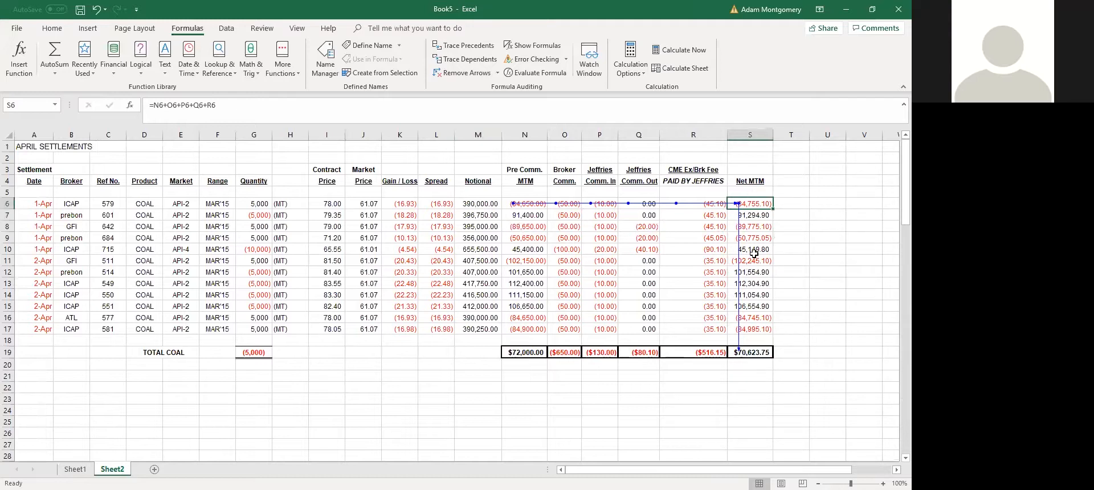
left_click(466, 72)
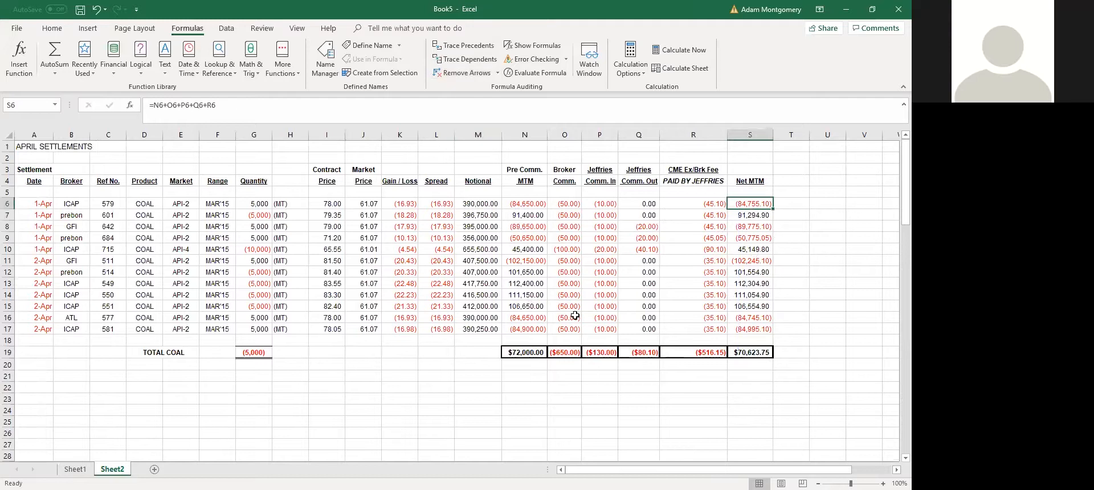
Step: Show the formulas in the April settlements table on Sheet2 and return to displaying values
left_click(79, 469)
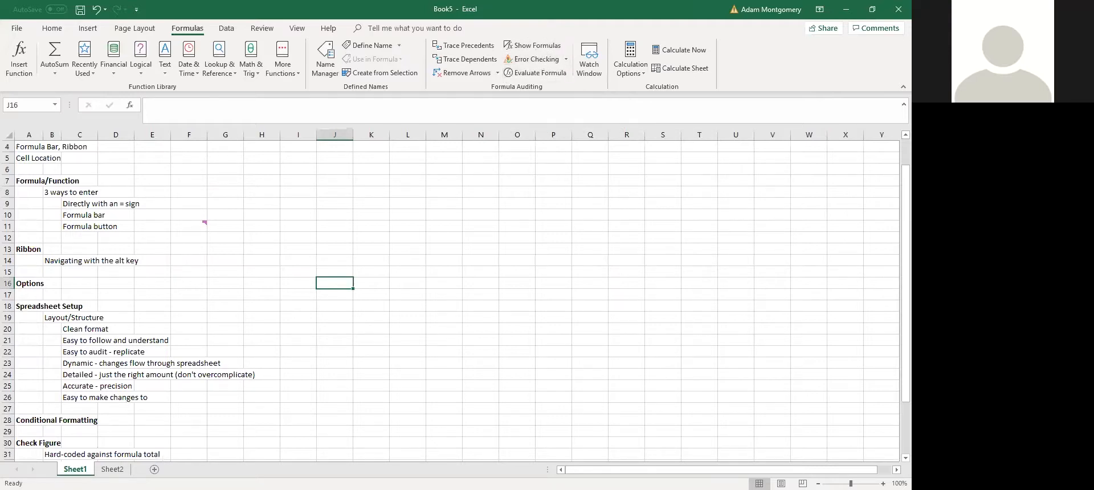
left_click(112, 469)
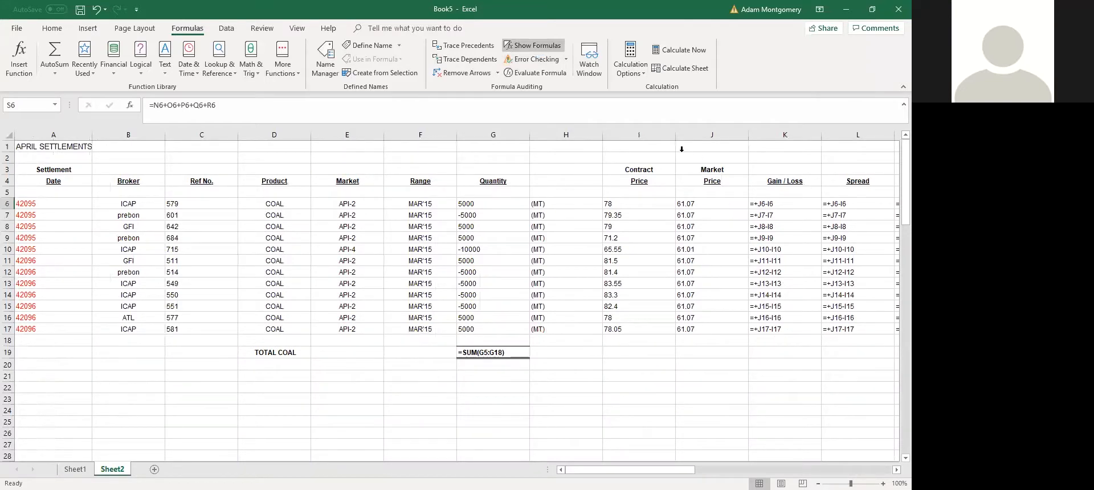
left_click(532, 45)
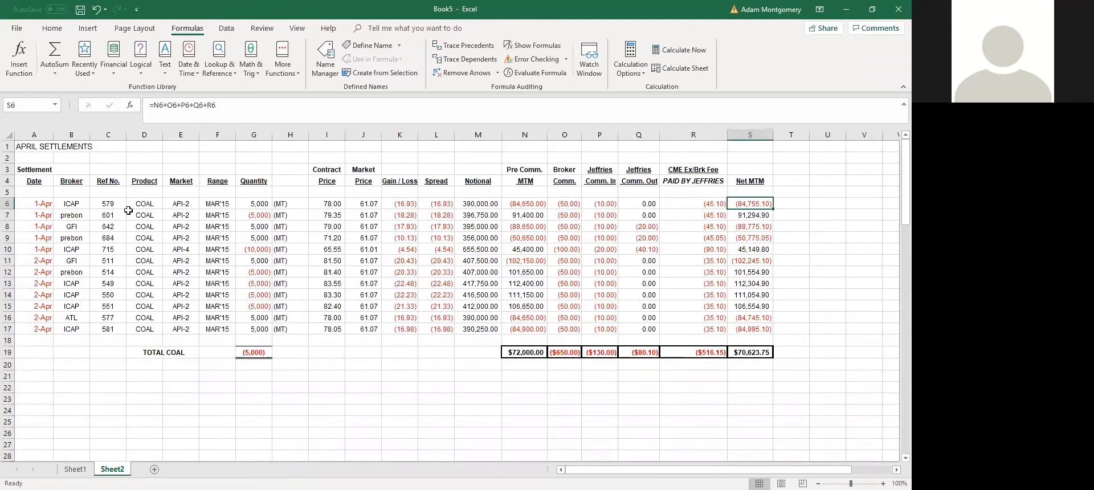
Step: Sort the April settlements rows by Column A on cell values, oldest to newest, with the data-has-headers option off
left_click(230, 29)
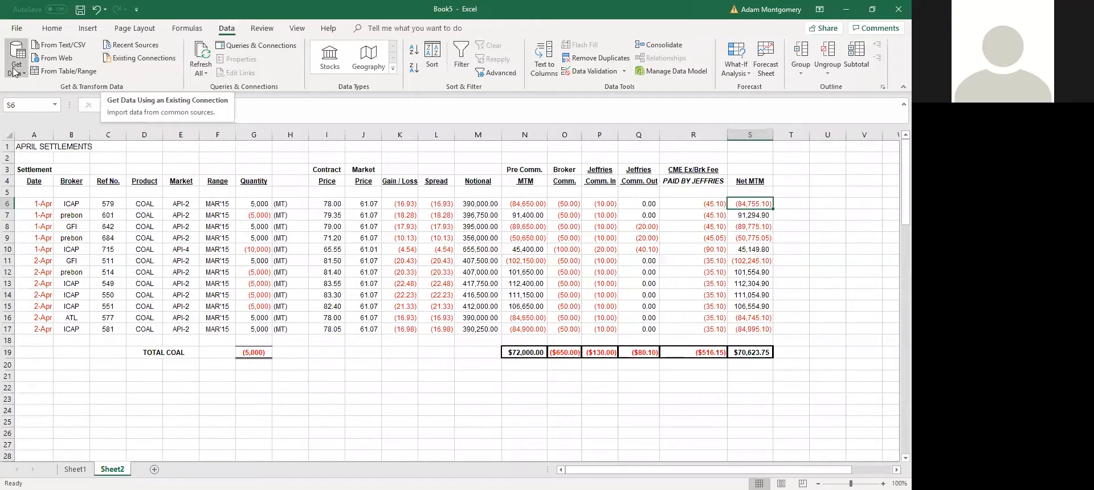
left_click_drag(229, 331, 213, 204)
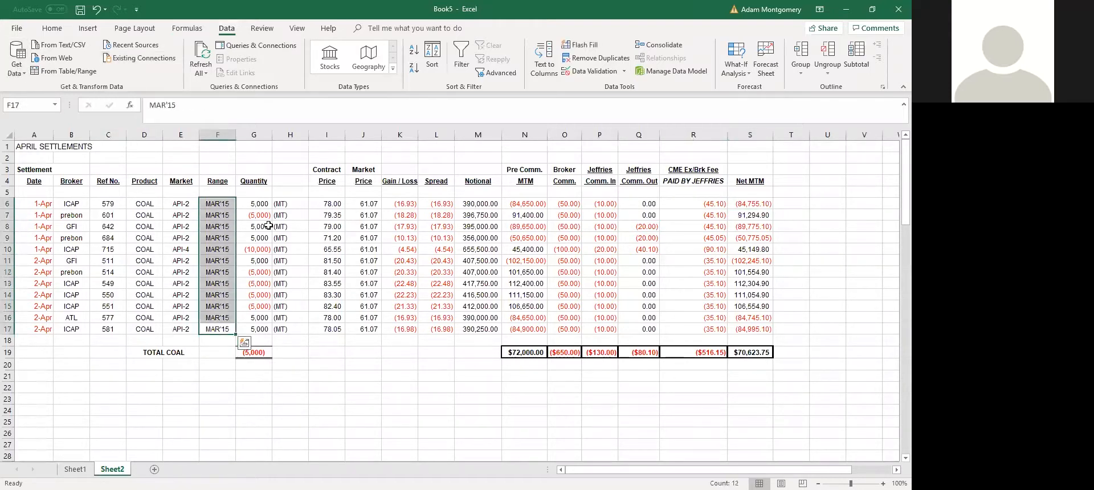
left_click_drag(399, 260, 367, 250)
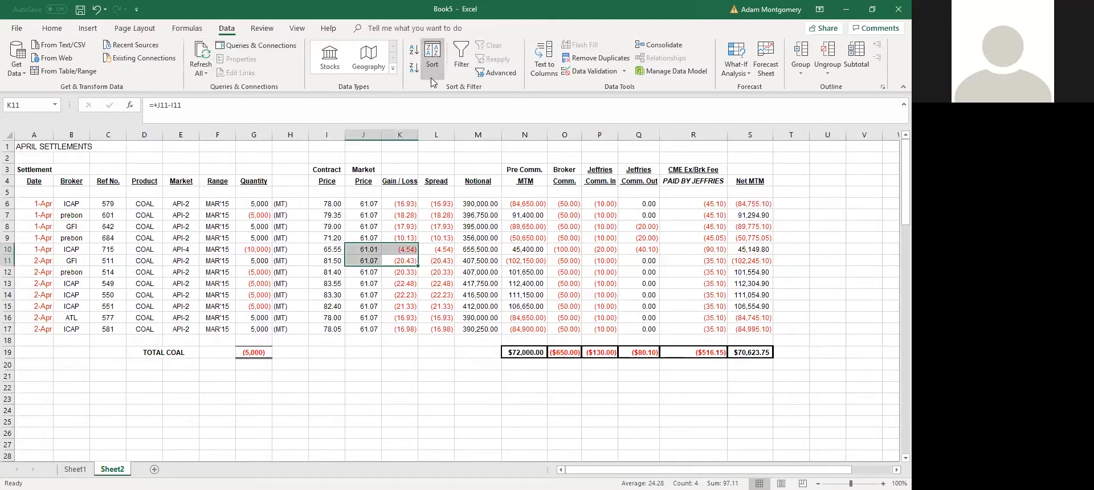
left_click(363, 228)
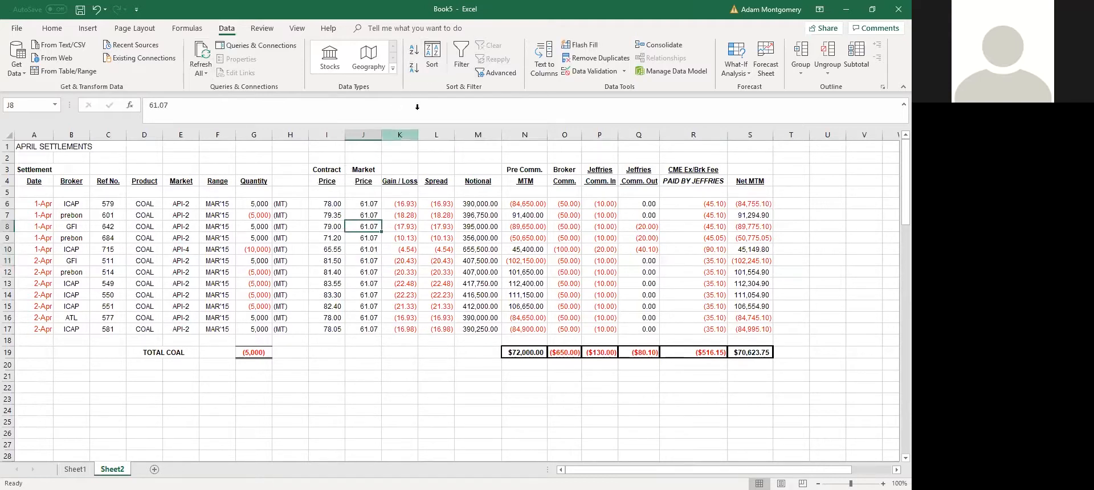
left_click(432, 60)
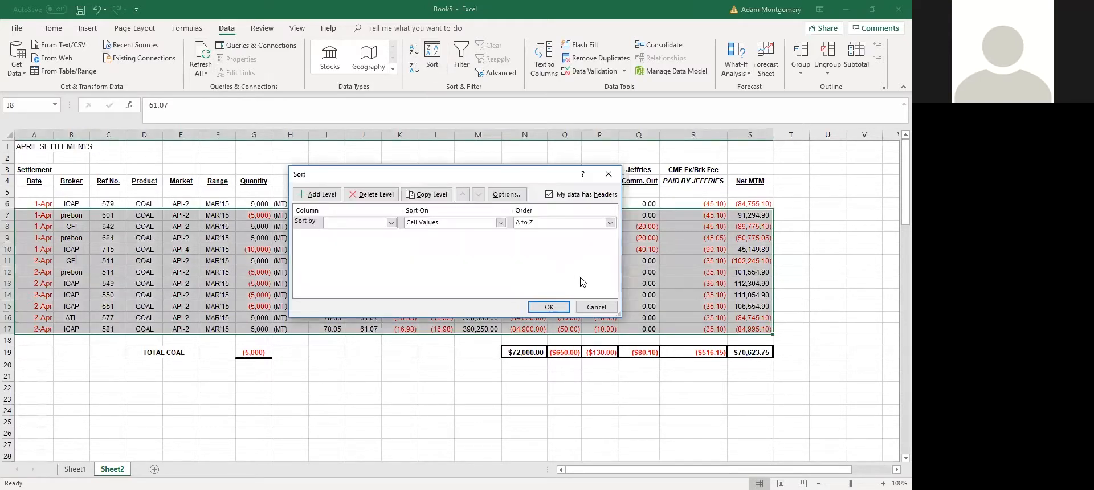
key("alt+h")
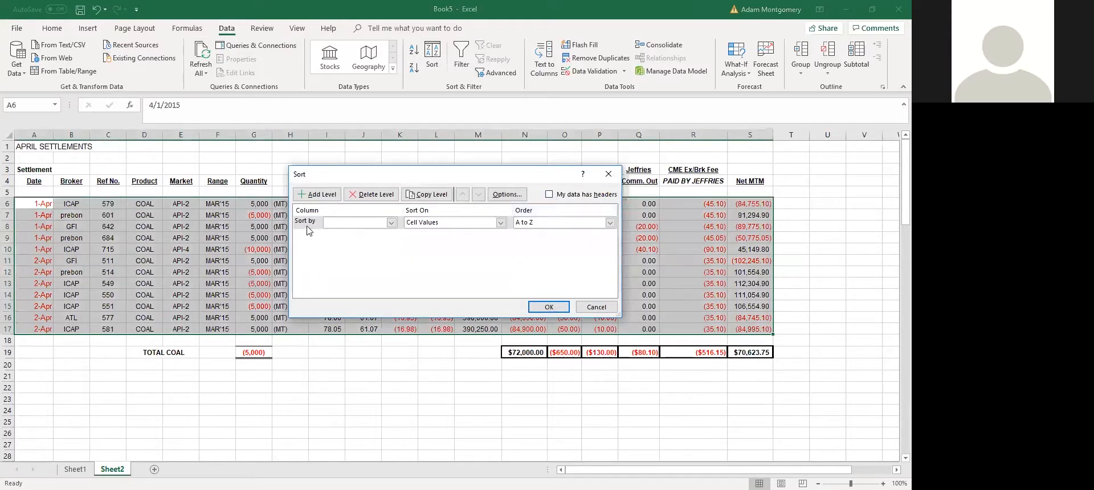
left_click(363, 222)
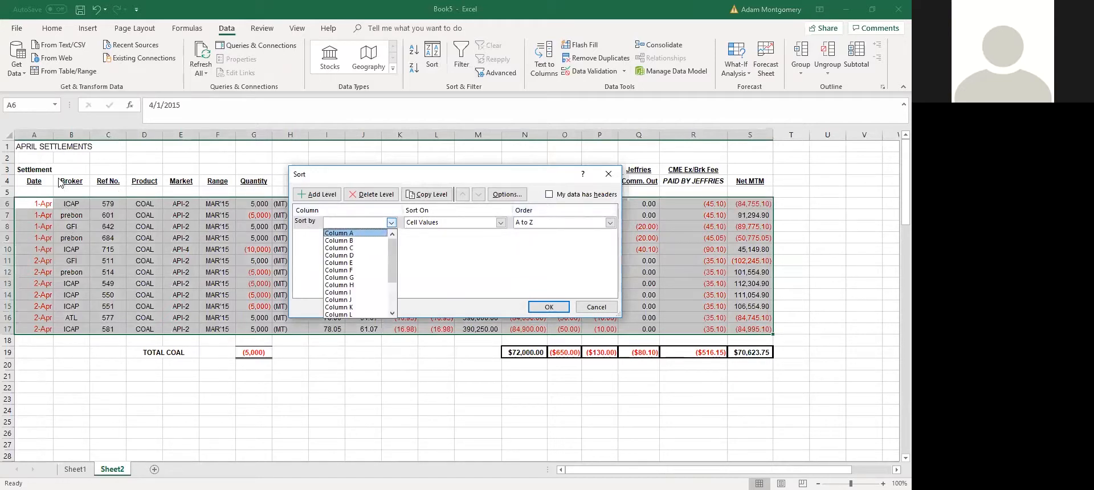
left_click(342, 233)
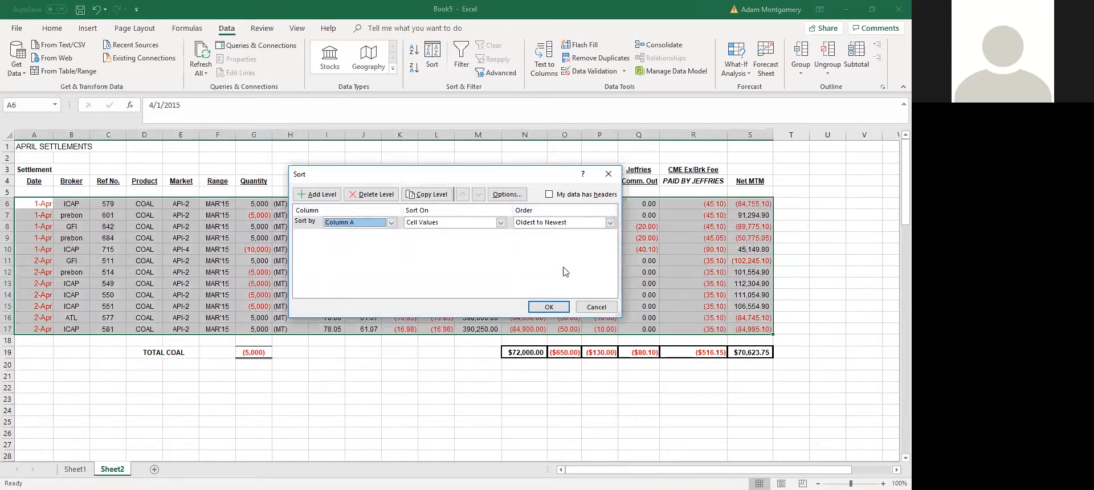
left_click(556, 307)
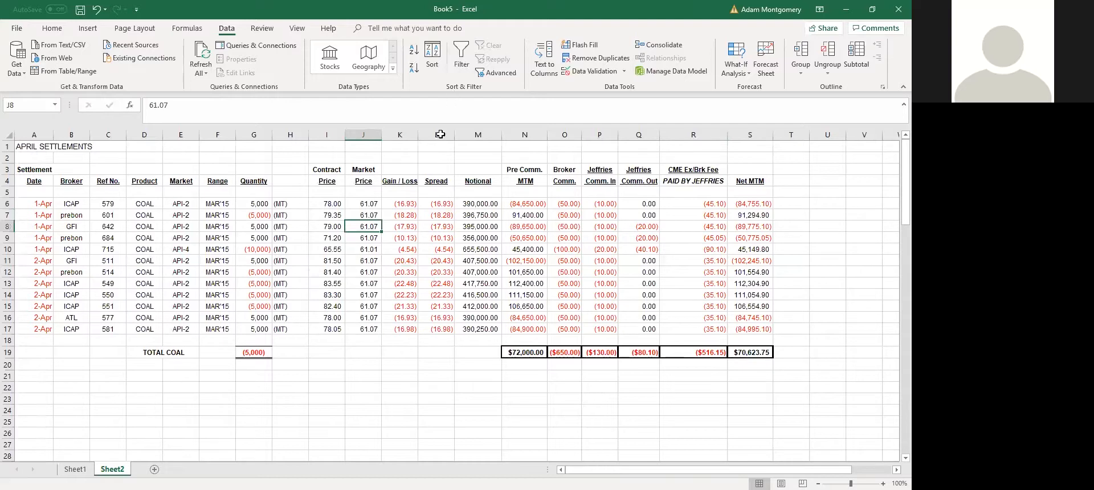
Step: Turn the filter on the settlements table on and off, and delete the blank row 5 beneath the headers
left_click(462, 55)
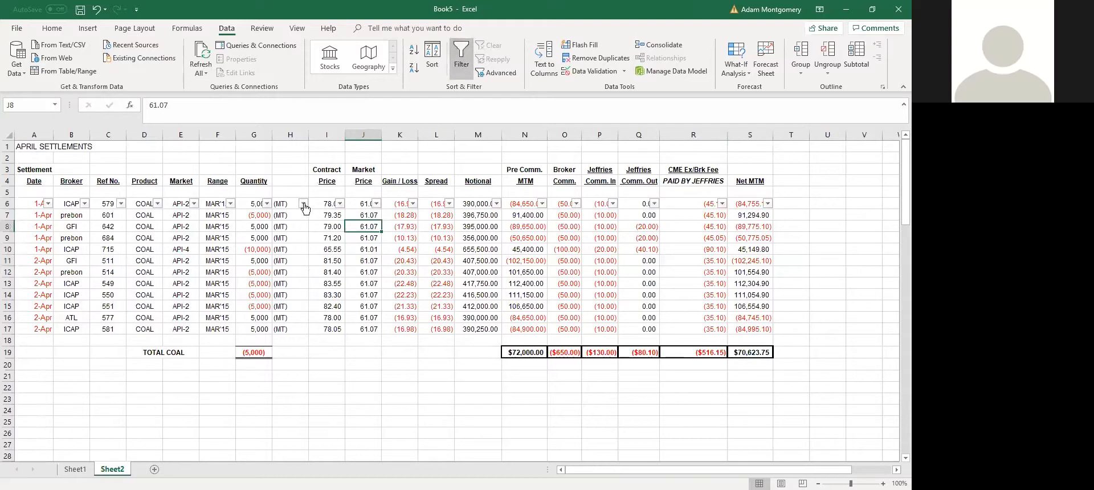
left_click(472, 60)
left_click(371, 194)
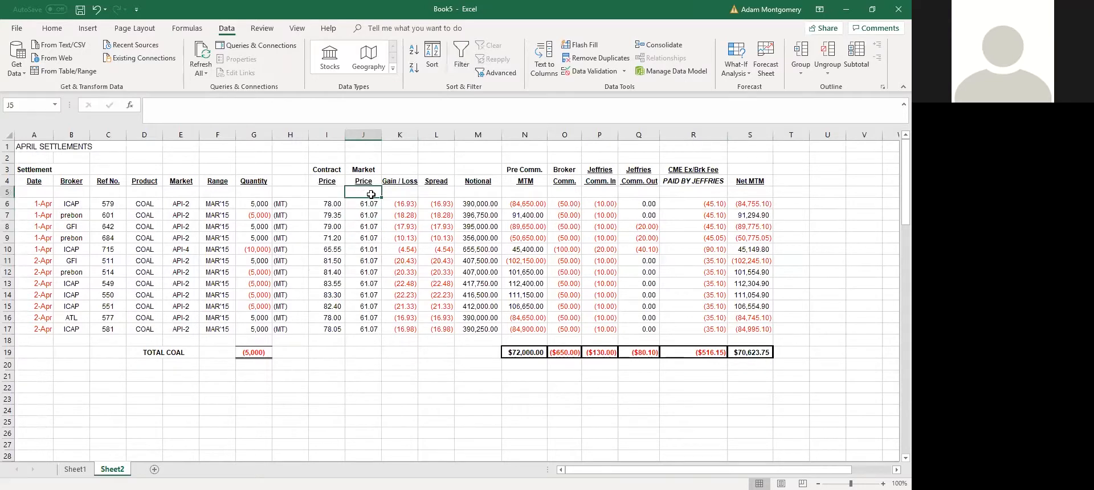
key("shift+space")
right_click(371, 194)
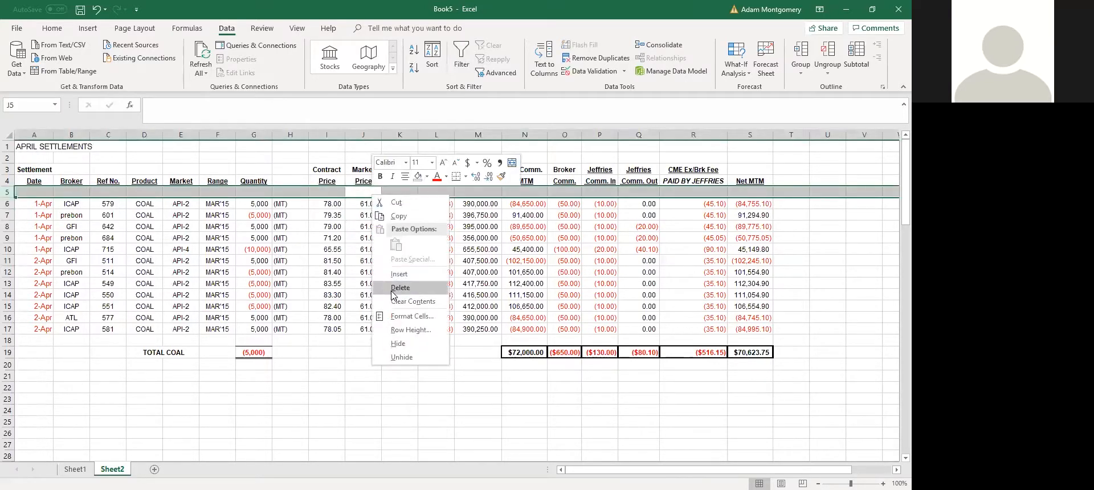
left_click(417, 294)
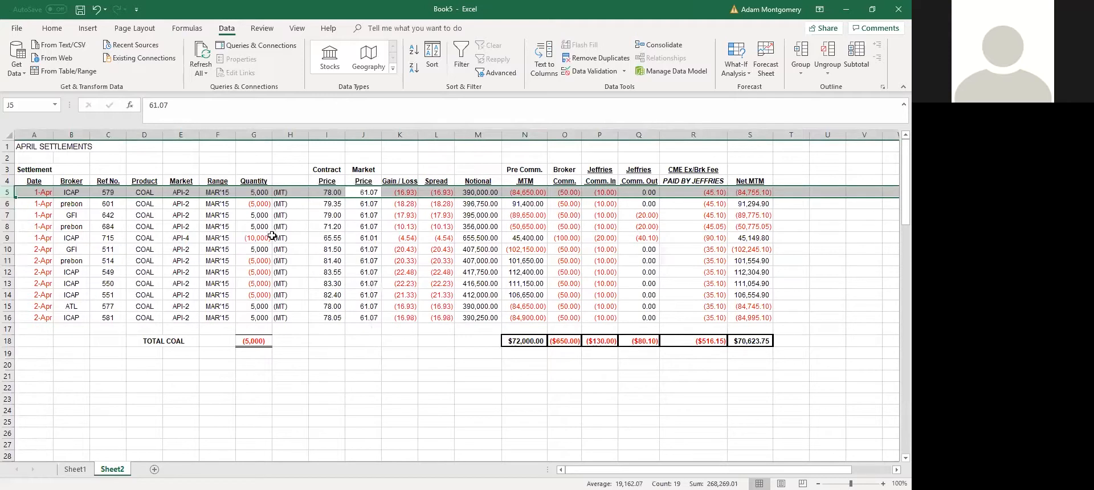
Step: Add filters to the settlements table, view the filter choices for the Gain/Loss column, and remove the filters
left_click_drag(254, 238, 290, 237)
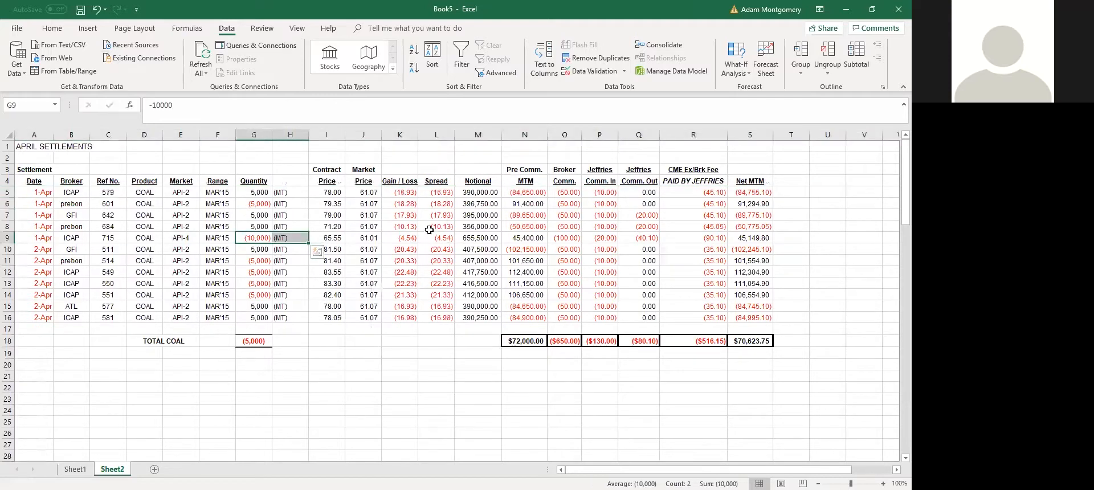
left_click(435, 226)
left_click(462, 55)
left_click(412, 170)
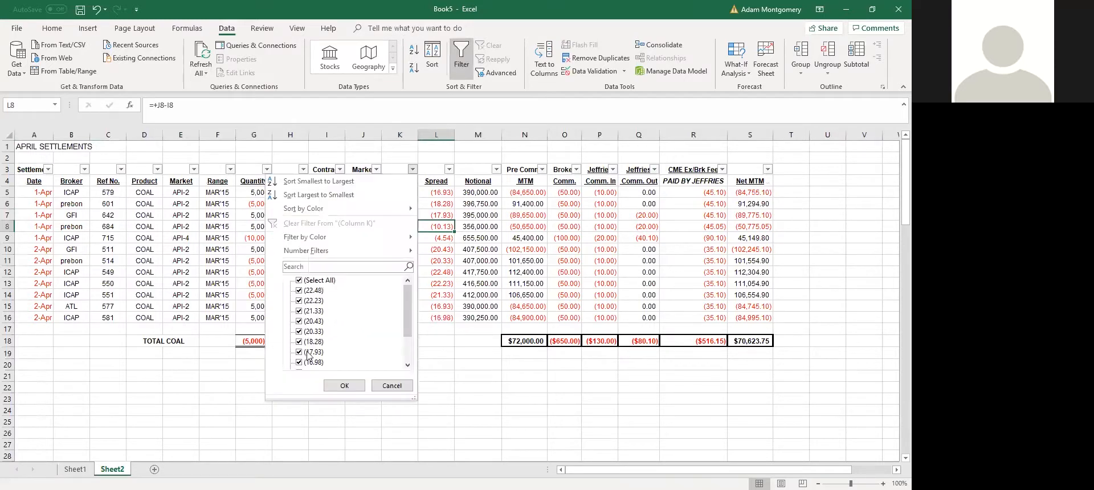
left_click(392, 386)
left_click(462, 57)
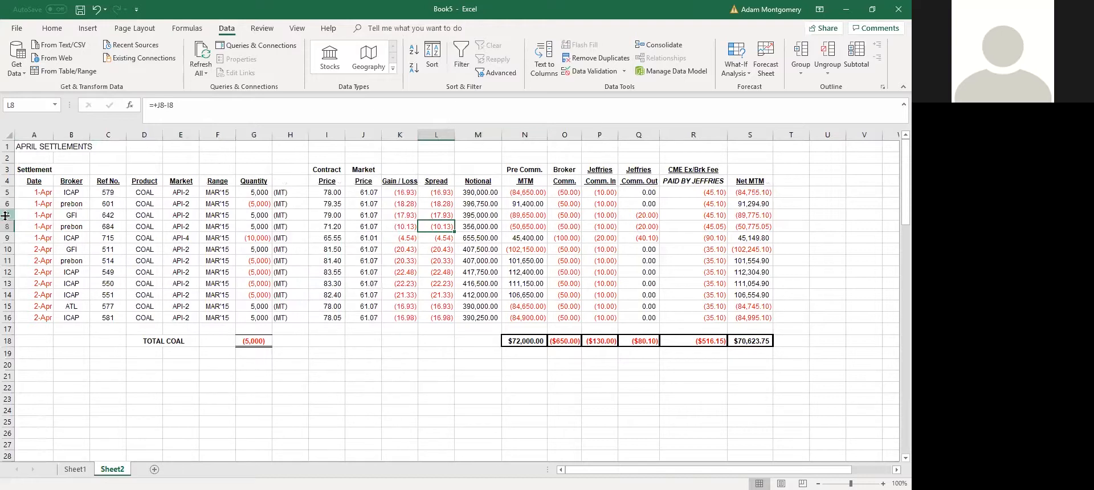
Step: Copy the settlements table rows 3 through 18 and paste the copy starting at row 20
left_click(39, 201)
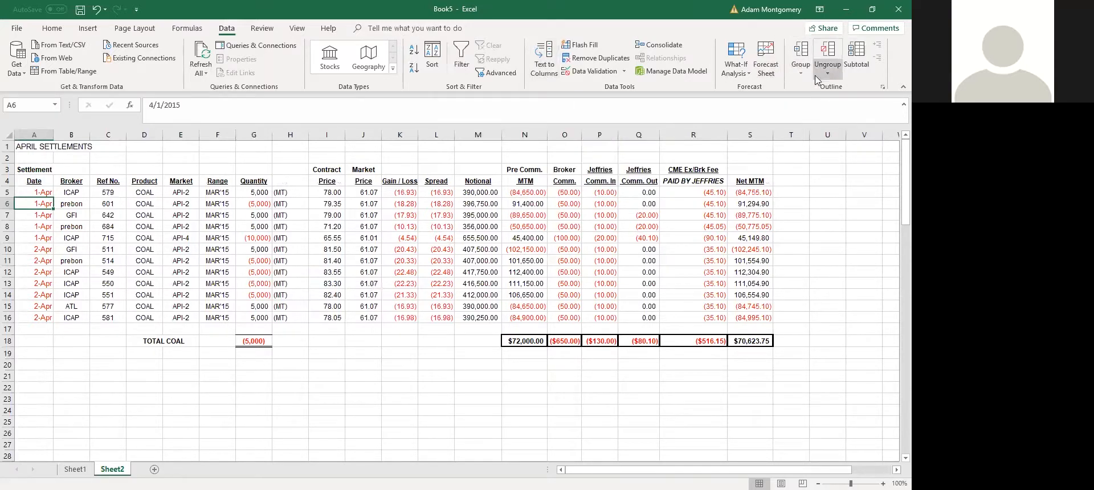
left_click(599, 226)
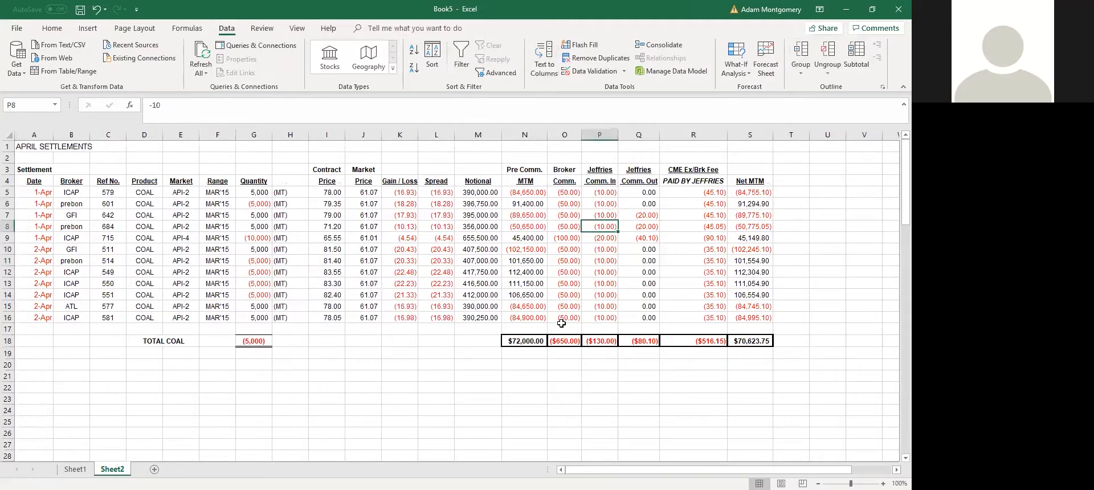
left_click_drag(565, 174, 577, 349)
key("shift+space")
key("ctrl+c")
left_click(494, 411)
left_click(436, 365)
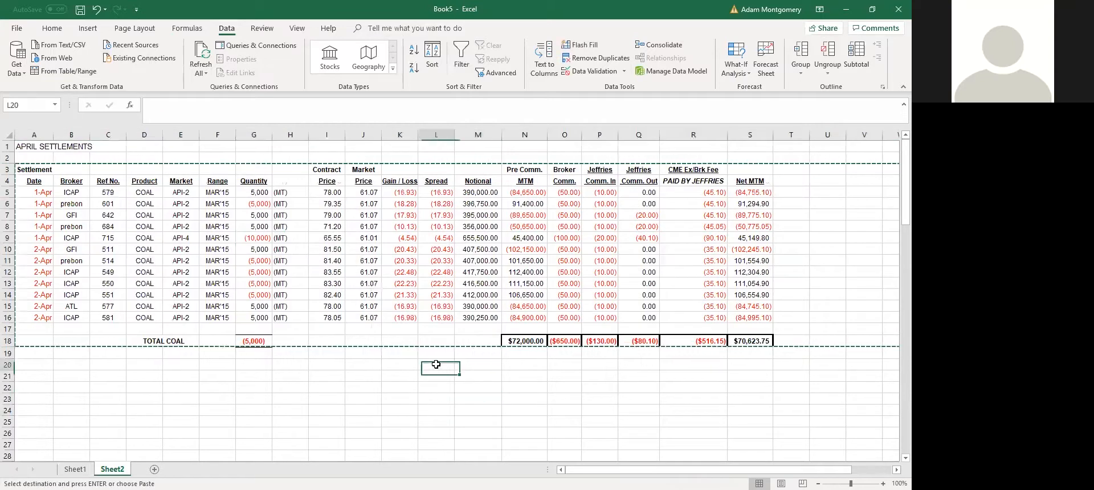
key("shift+space")
key("ctrl+v")
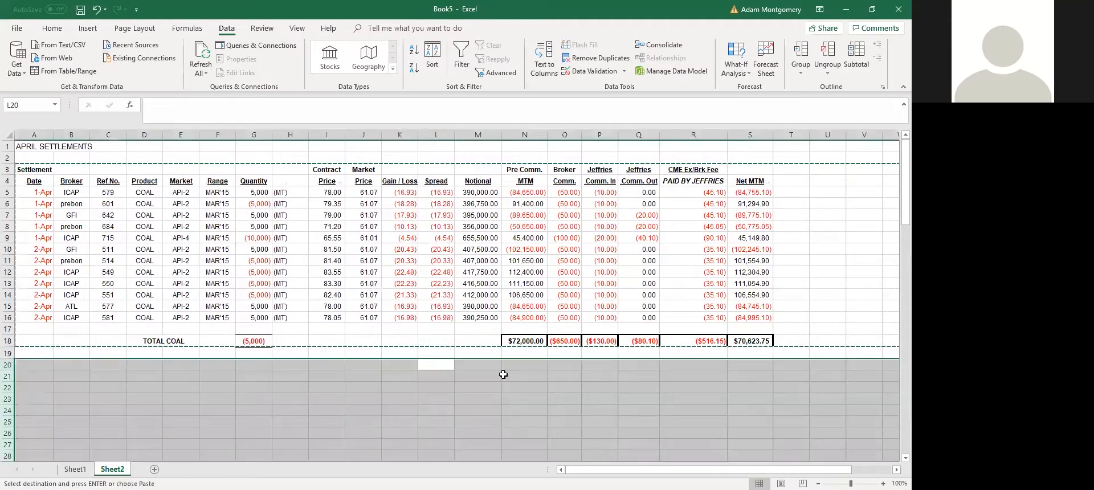
Step: Group rows 3 through 17 of the original settlements table and collapse the group
scroll(638, 322, "down", 2)
left_click_drag(655, 329, 657, 322)
scroll(644, 353, "down", 3)
scroll(621, 383, "up", 5)
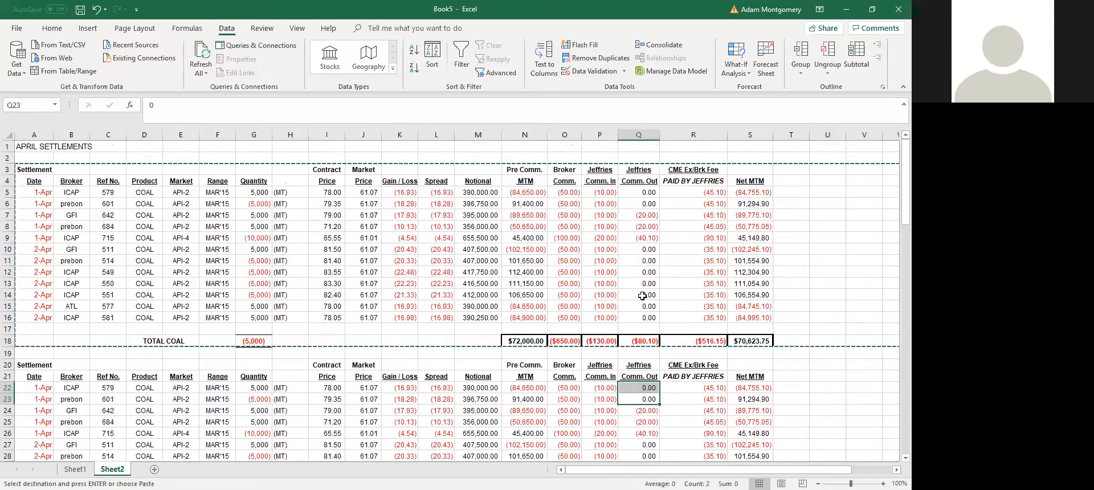
scroll(633, 291, "down", 1)
scroll(642, 295, "down", 2)
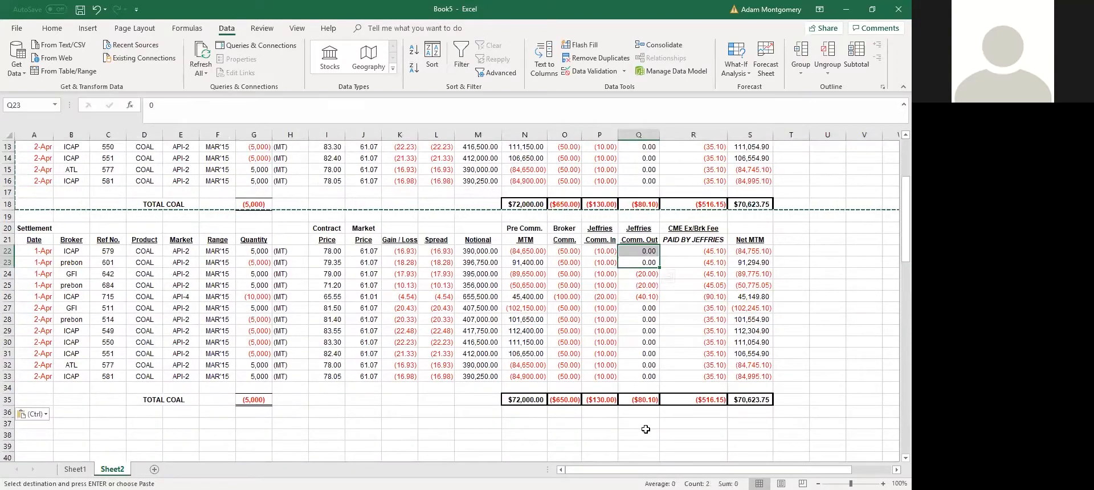
scroll(655, 301, "up", 3)
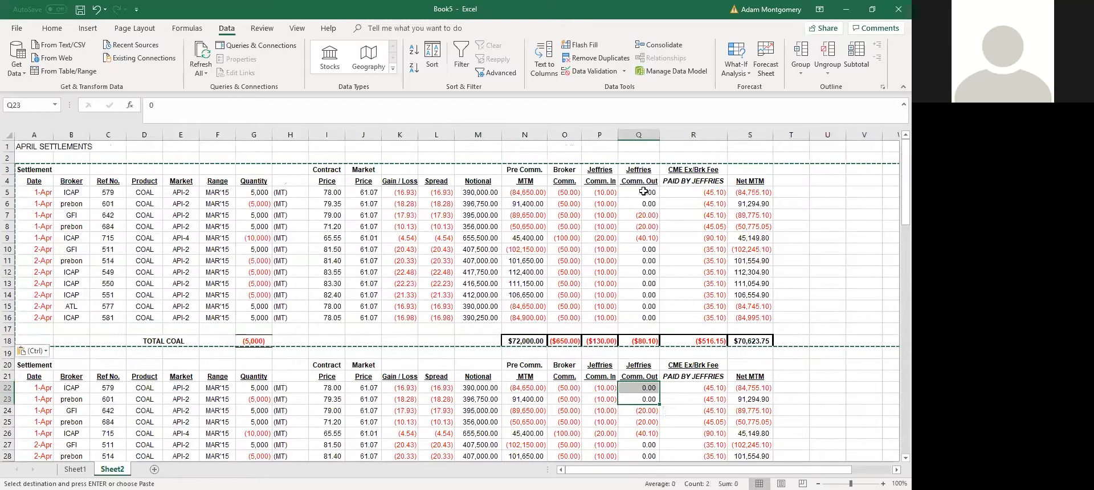
left_click_drag(638, 169, 650, 329)
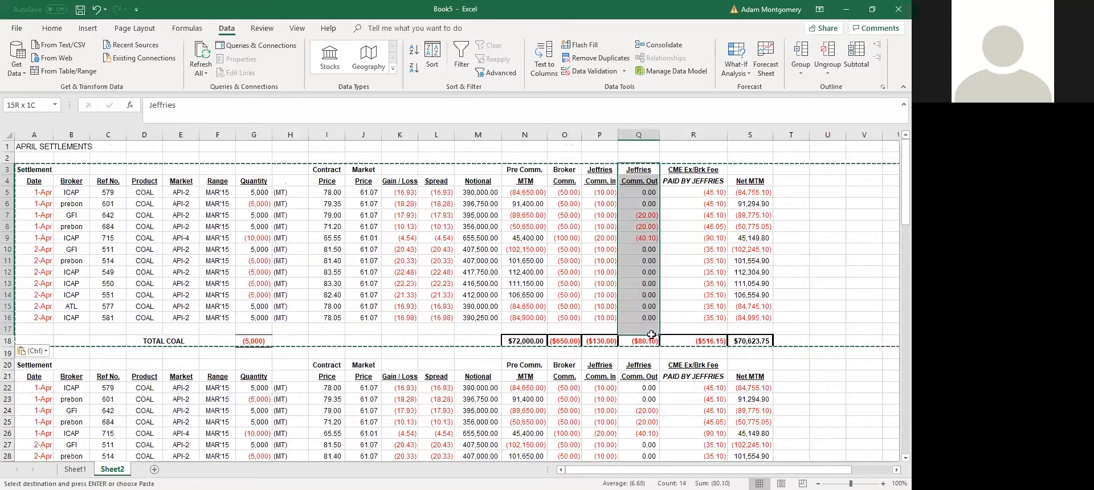
left_click(801, 73)
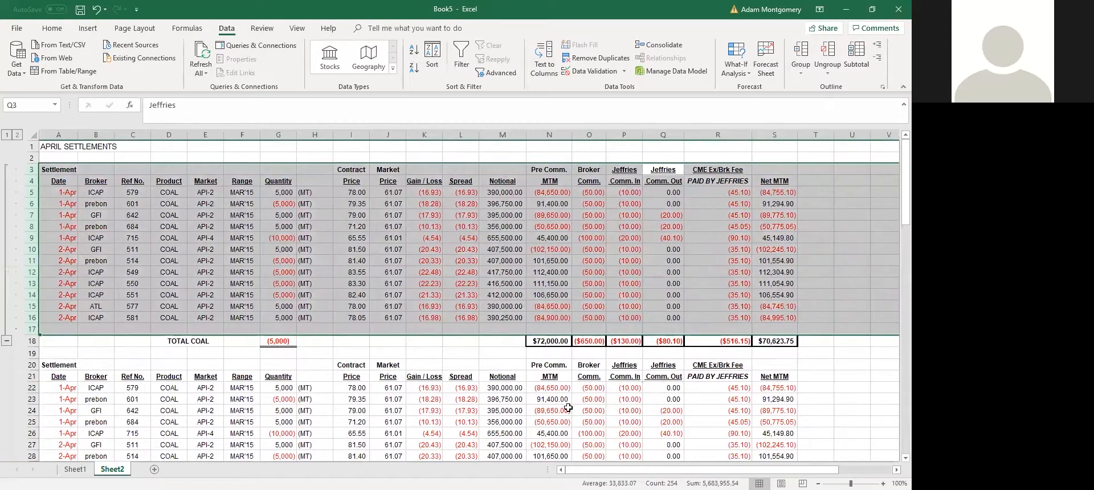
left_click(7, 340)
left_click(539, 171)
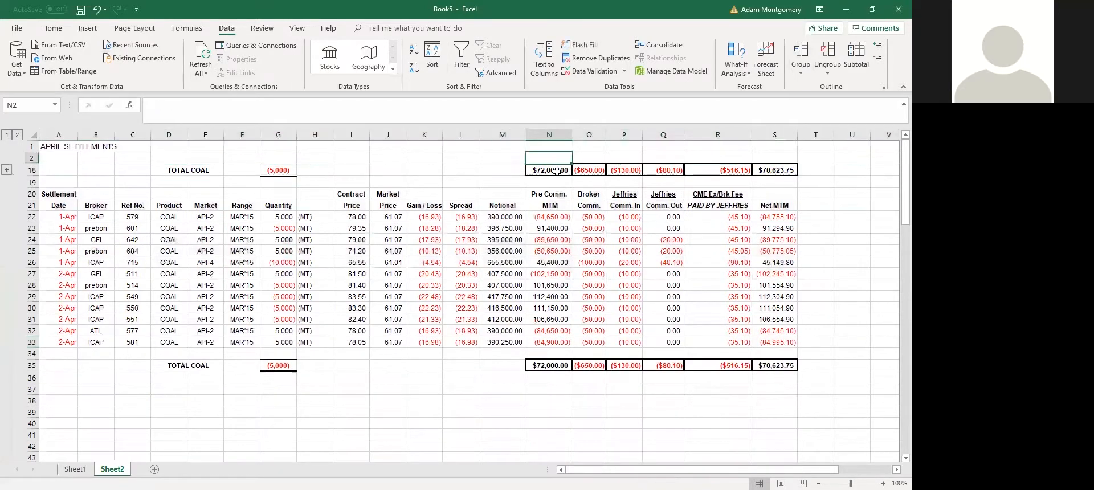
Step: Group rows 20 through 34 of the copied settlements table and collapse the group
left_click_drag(555, 197, 564, 350)
key("shift+space")
left_click(800, 52)
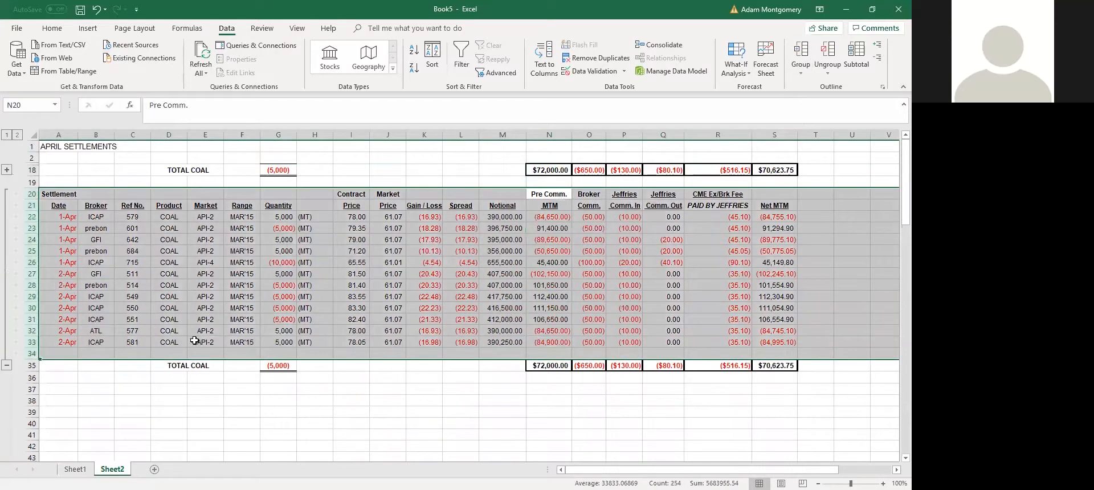
left_click(7, 365)
left_click(709, 218)
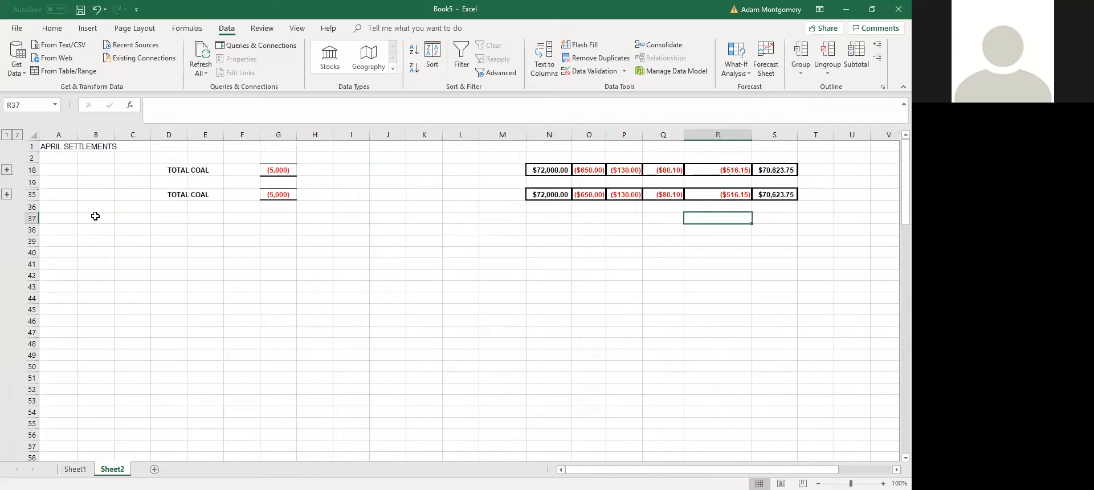
Step: Expand both row groups above the TOTAL COAL rows and collapse them again
left_click(7, 195)
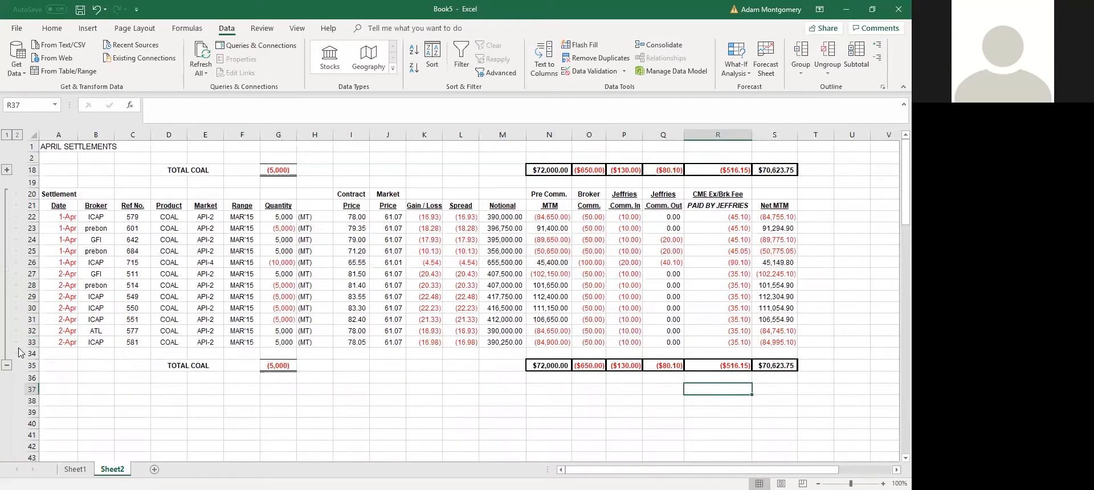
left_click(7, 170)
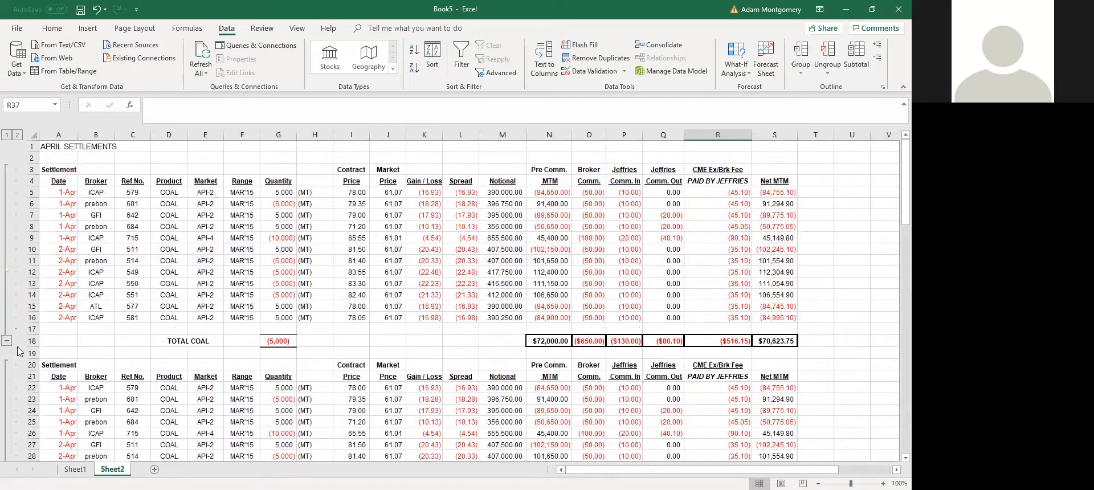
left_click(7, 341)
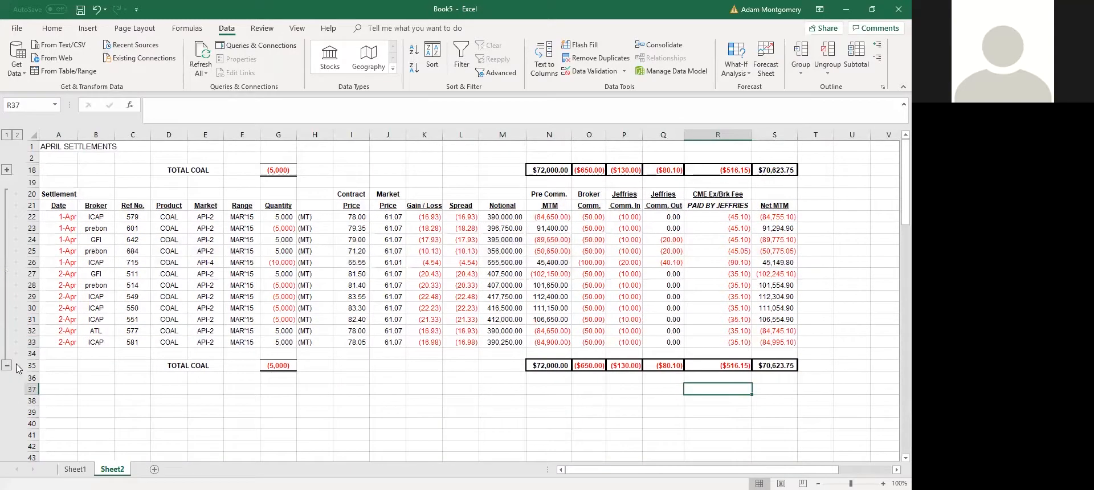
left_click(7, 365)
left_click(387, 228)
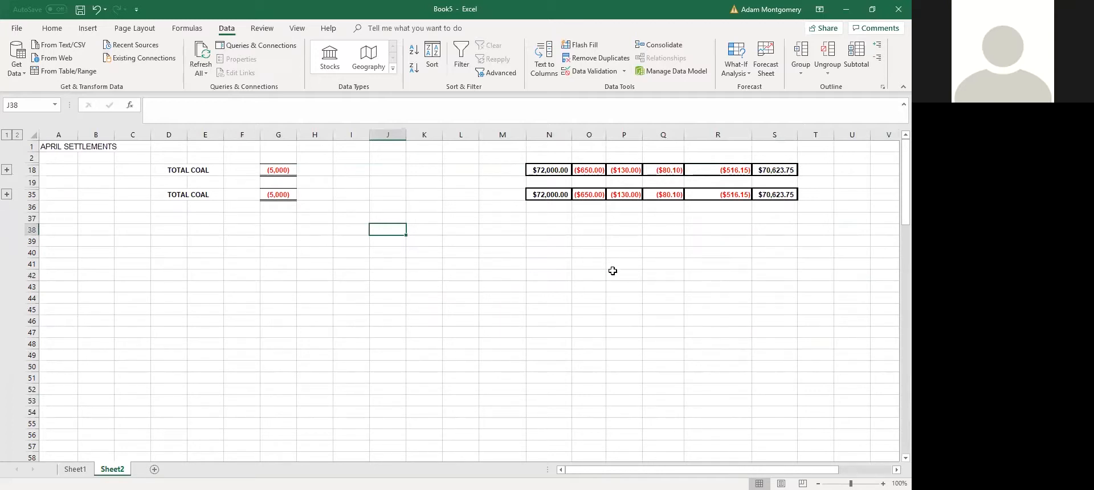
Step: Ungroup all rows from 1 through 47 on Sheet2
left_click(706, 241)
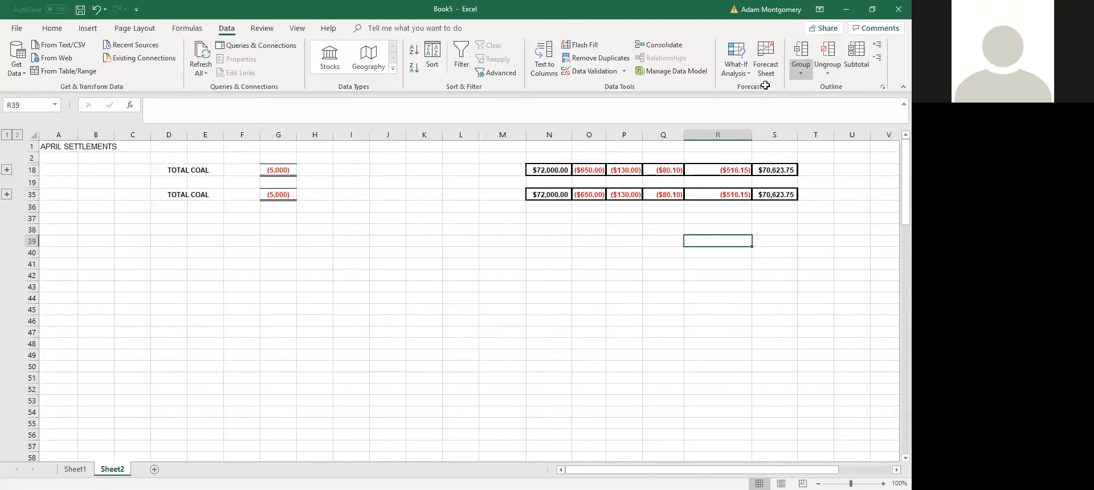
left_click_drag(718, 332, 622, 147)
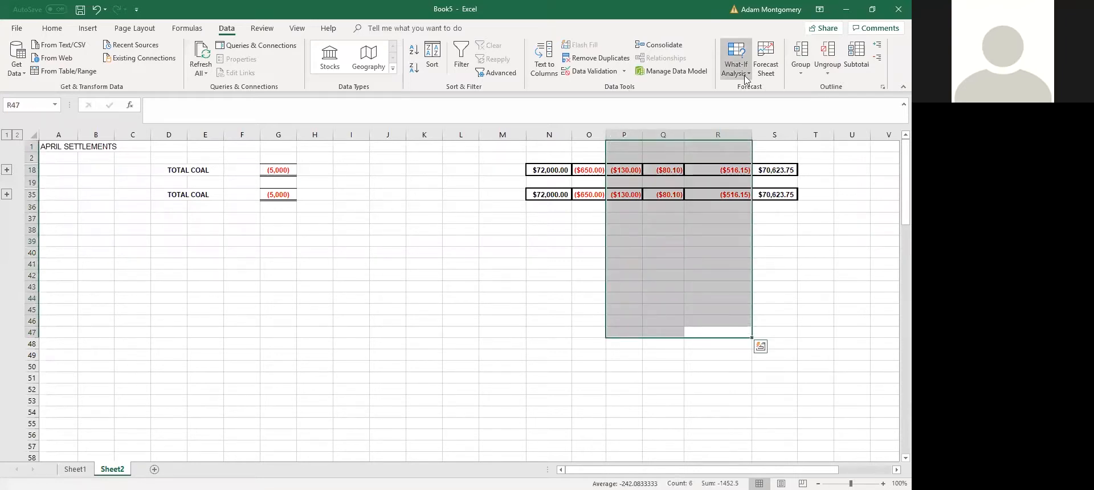
left_click(826, 57)
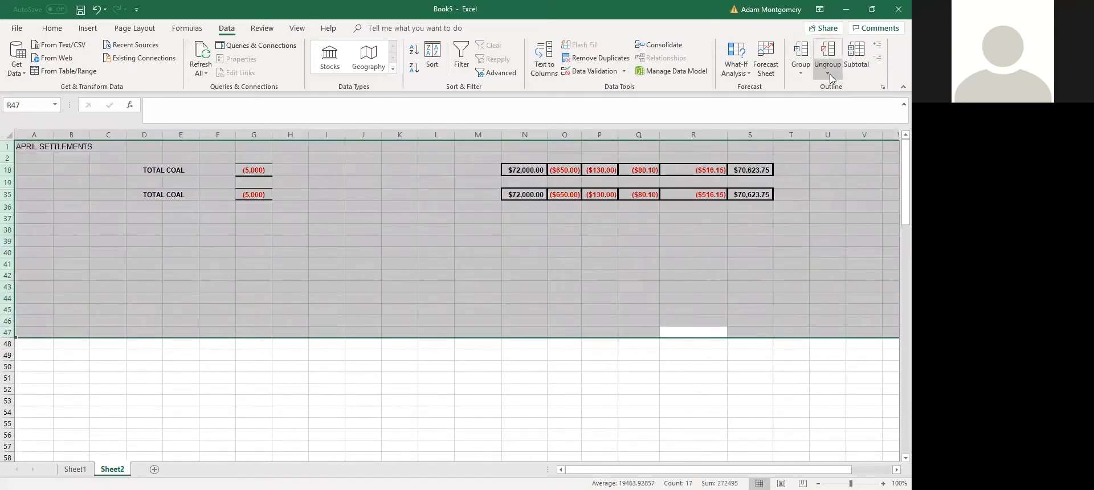
Step: Unhide all the hidden rows between rows 2 and 36 on Sheet2
left_click(828, 80)
left_click(848, 93)
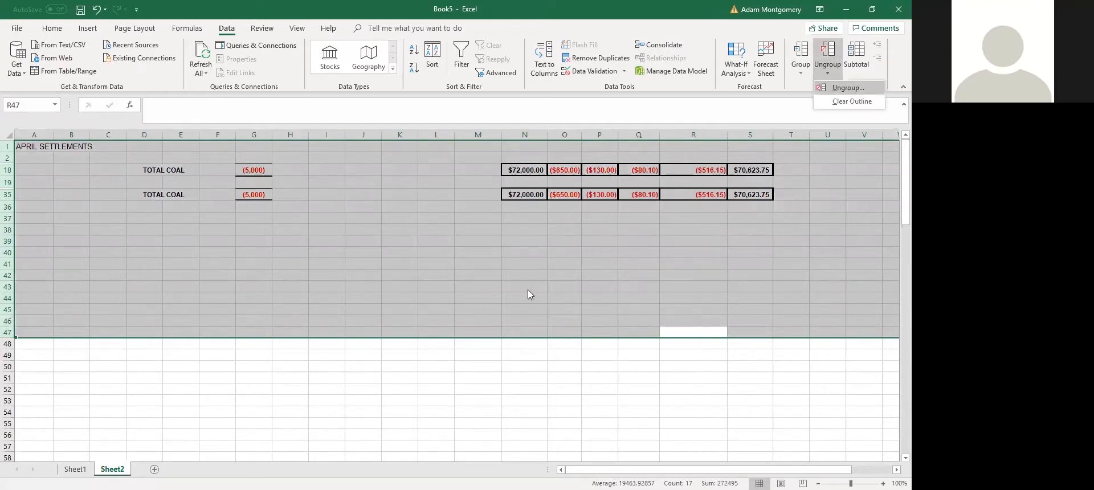
left_click(460, 283)
left_click_drag(71, 207, 35, 158)
key("shift+space")
right_click(31, 183)
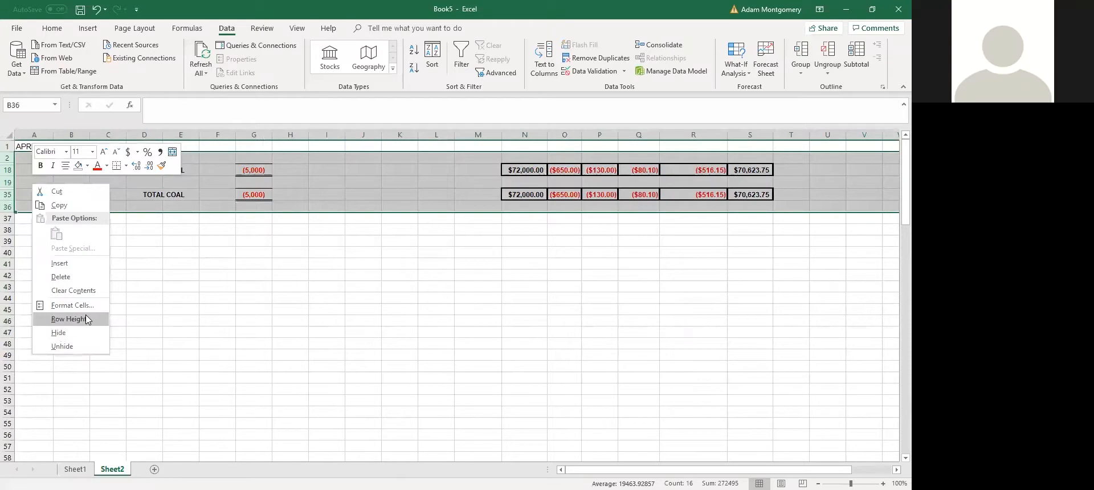
left_click(62, 346)
left_click(217, 364)
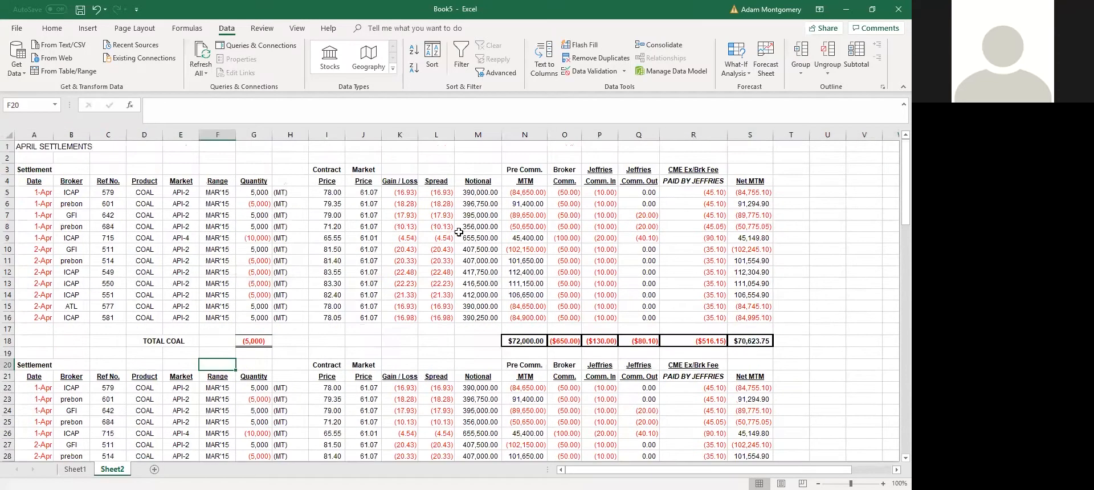
Step: Switch to Sheet1 and show all of its comments using the review commands
left_click(262, 28)
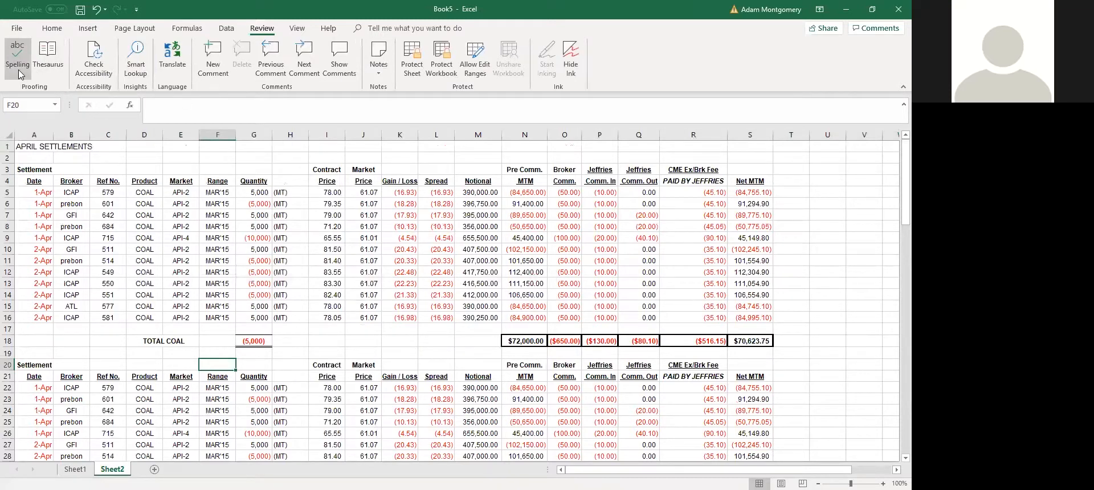
left_click(393, 180)
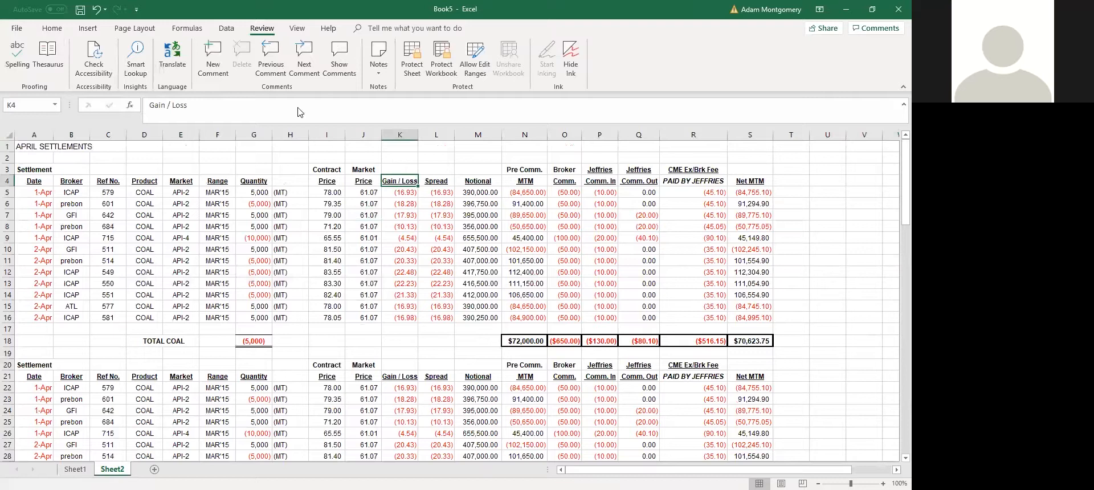
left_click(287, 157)
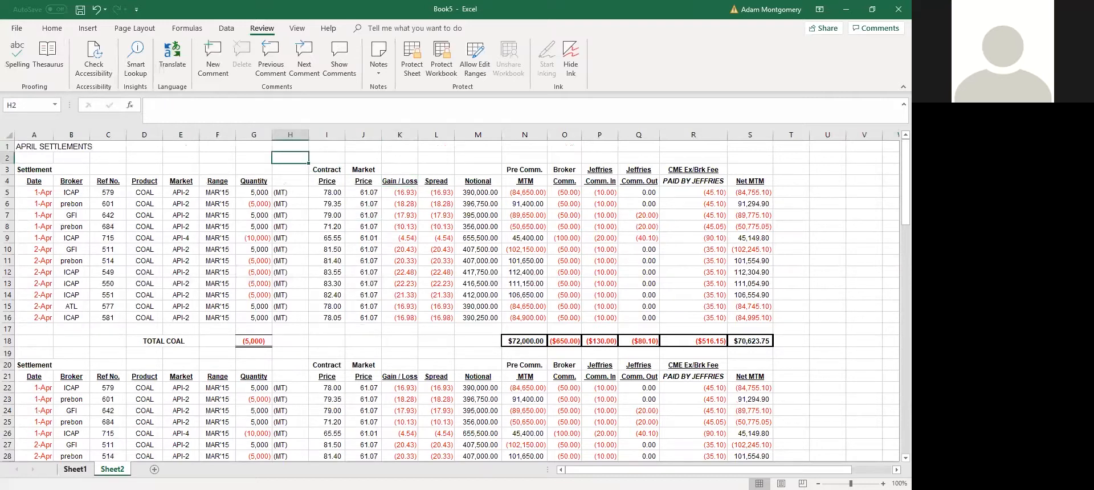
key("ctrl+Page_Up")
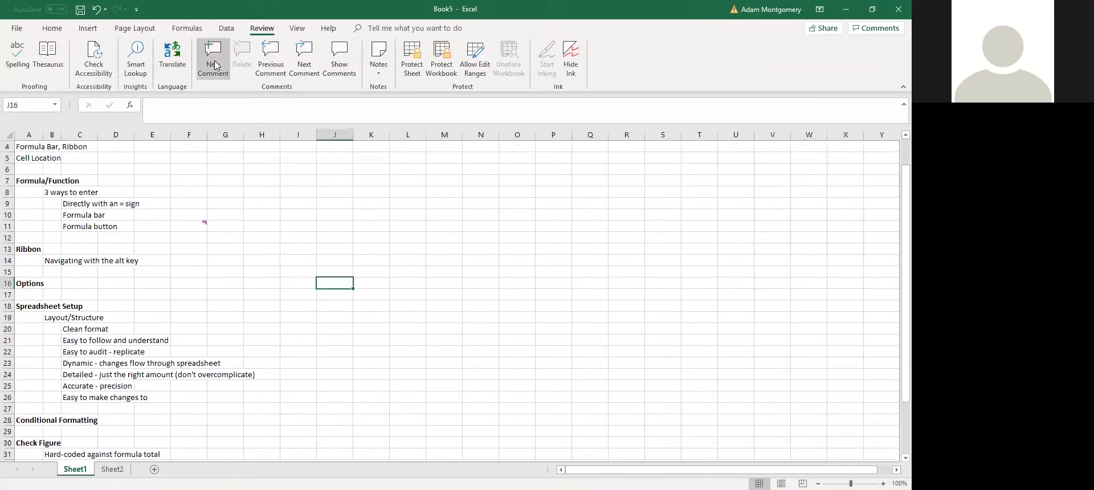
left_click(341, 62)
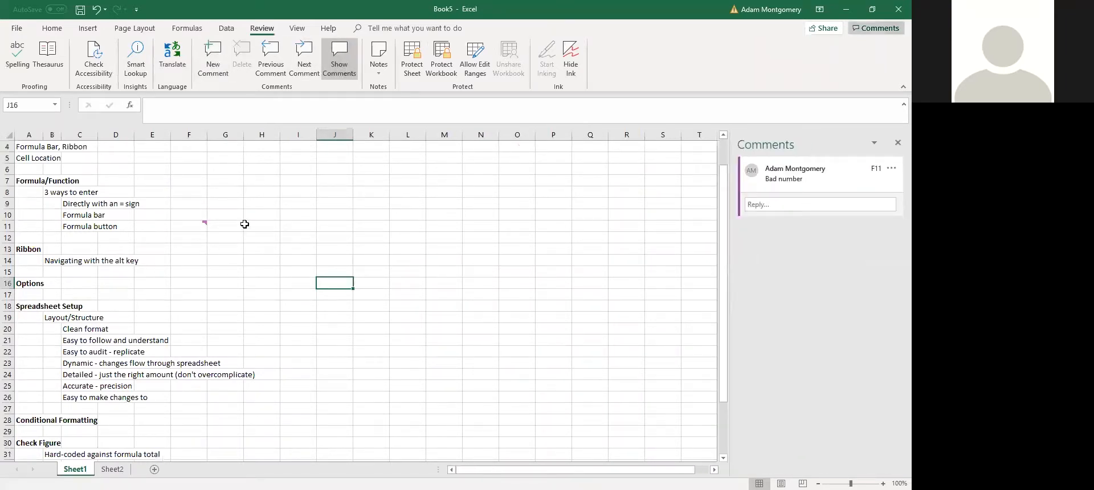
Step: Add and post a new comment reading "Good number" on cell J13 of Sheet1
left_click(337, 251)
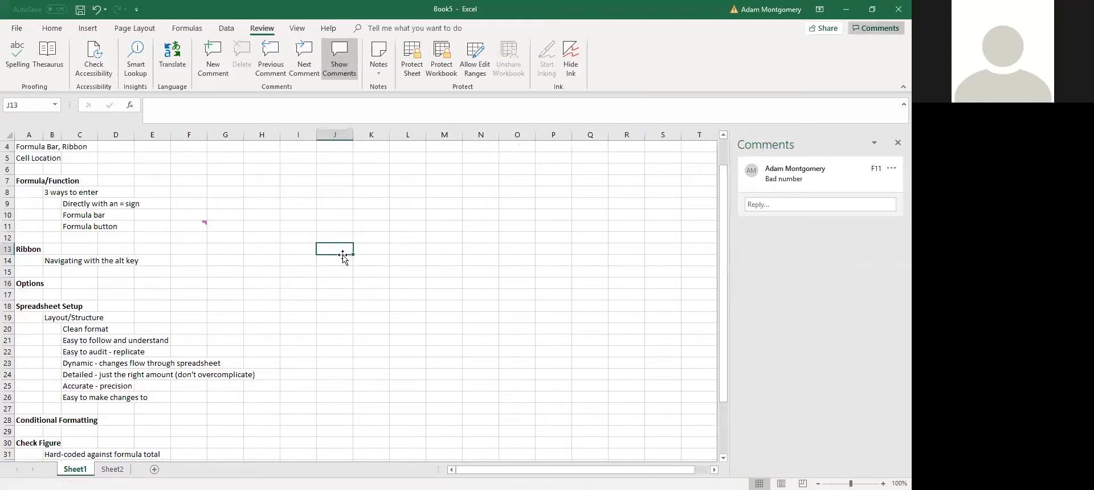
right_click(344, 250)
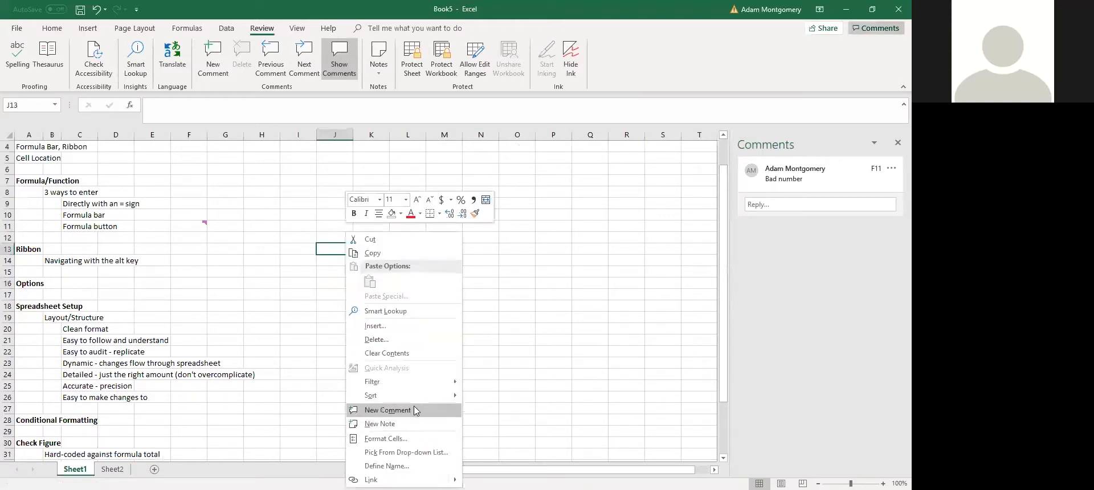
left_click(387, 410)
type("Go")
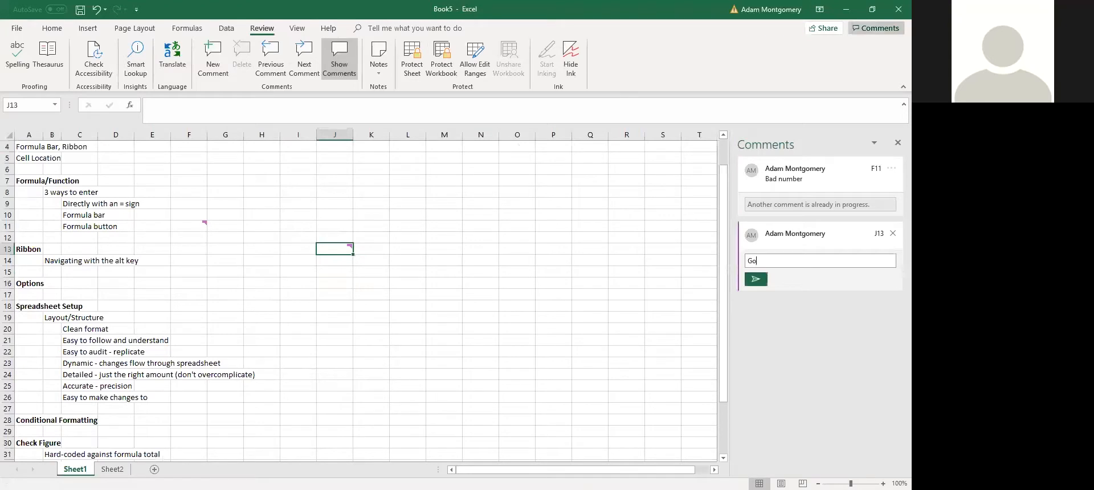
type("od number")
key("Return")
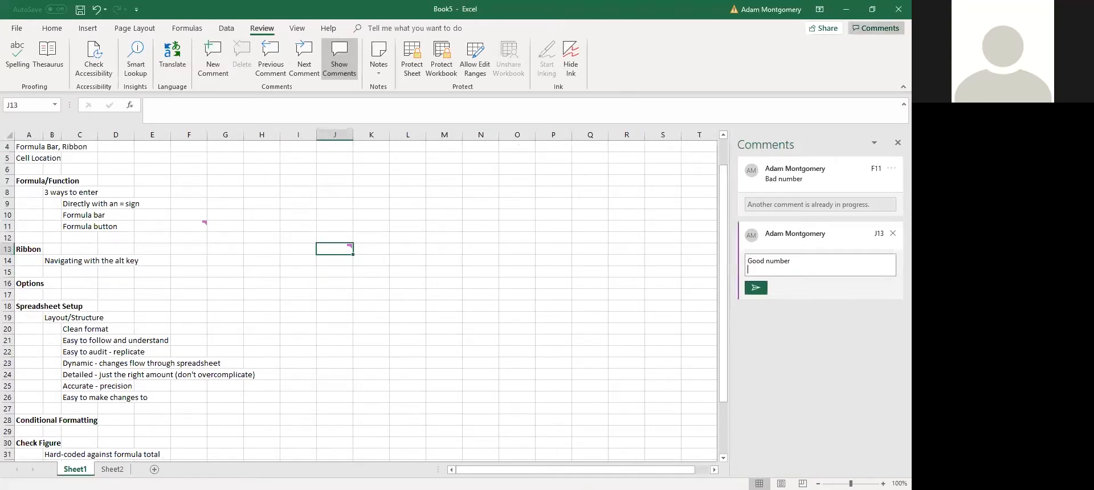
left_click(756, 289)
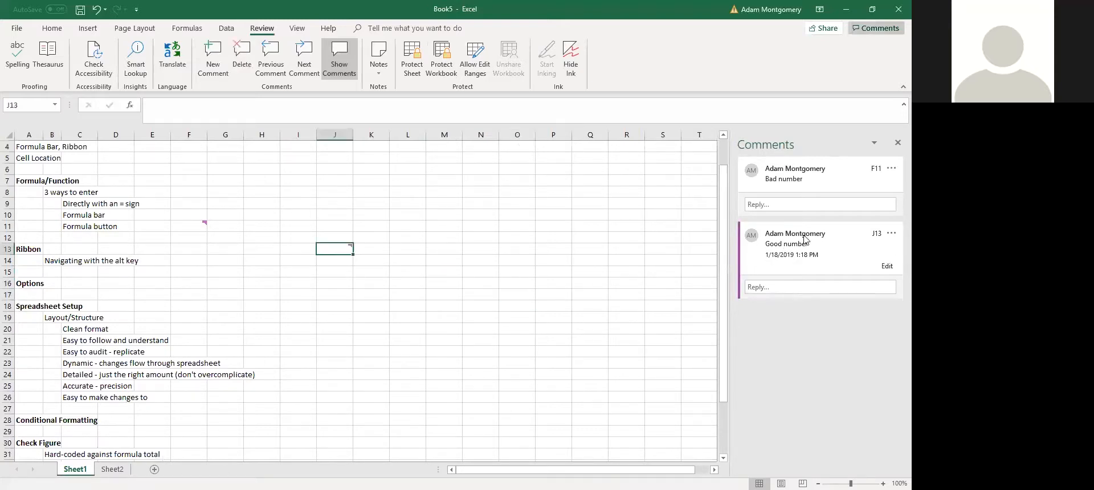
Step: Locate the cell belonging to the "Bad number" comment by selecting that comment
left_click(804, 193)
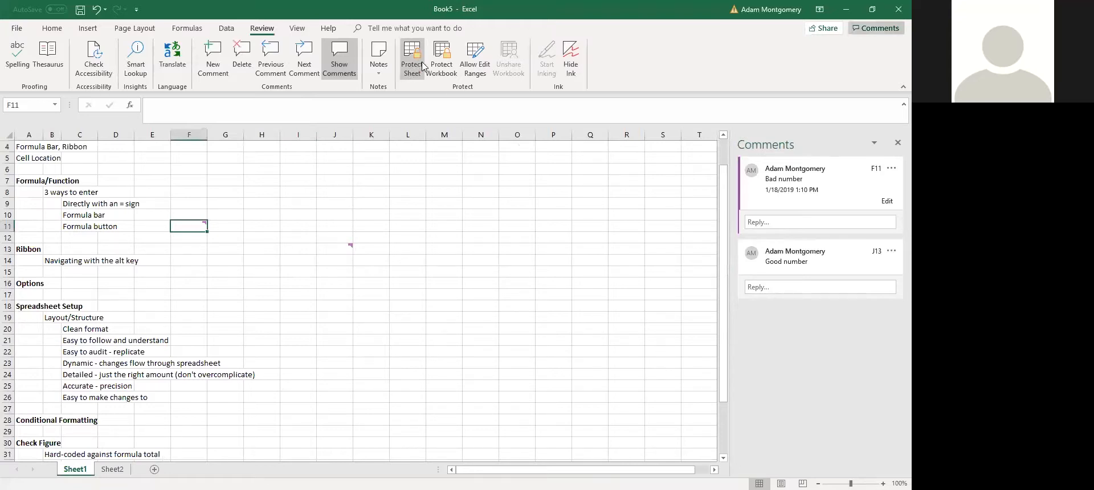
left_click(407, 250)
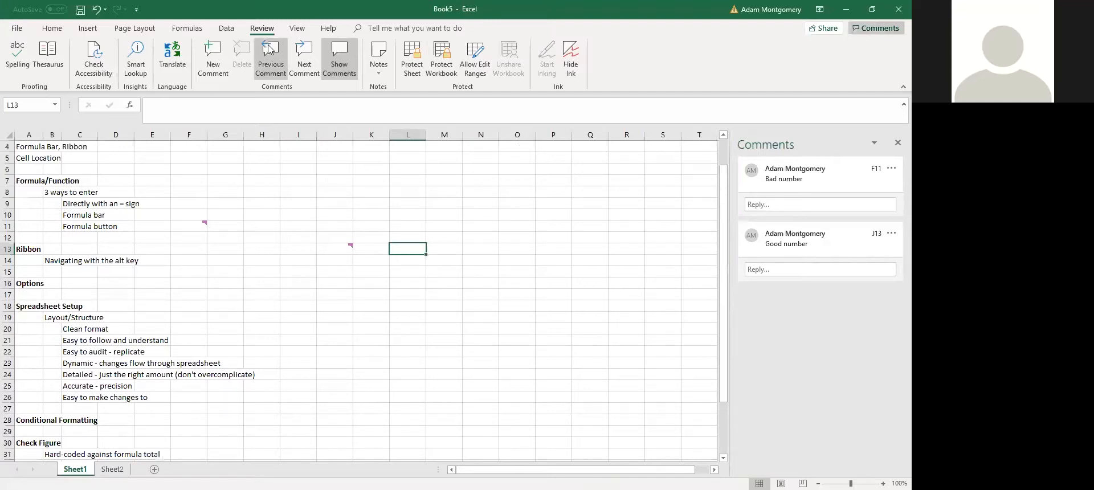
left_click_drag(538, 292, 257, 185)
left_click(408, 354)
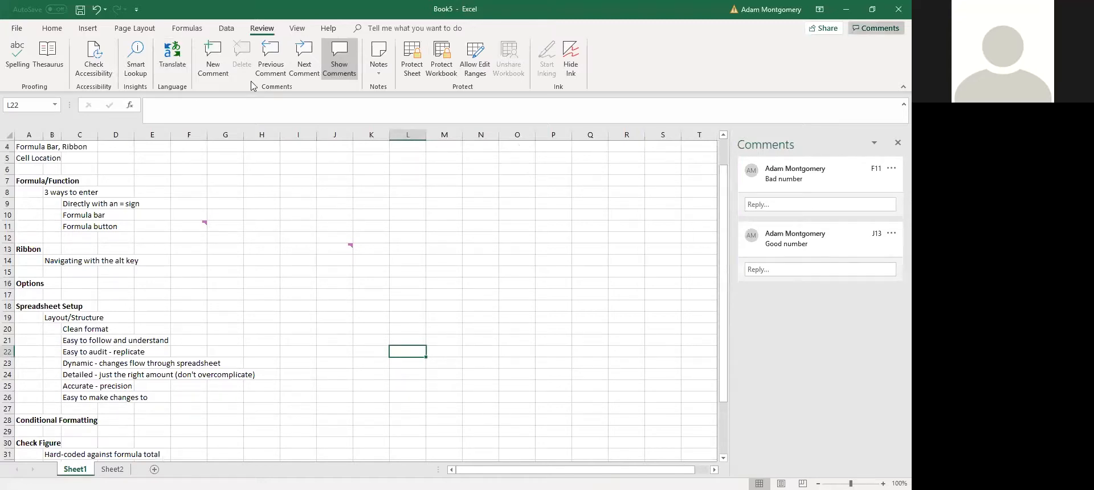
Step: Display Sheet2 in Page Layout view, look over its pages and close the comments list
left_click(297, 28)
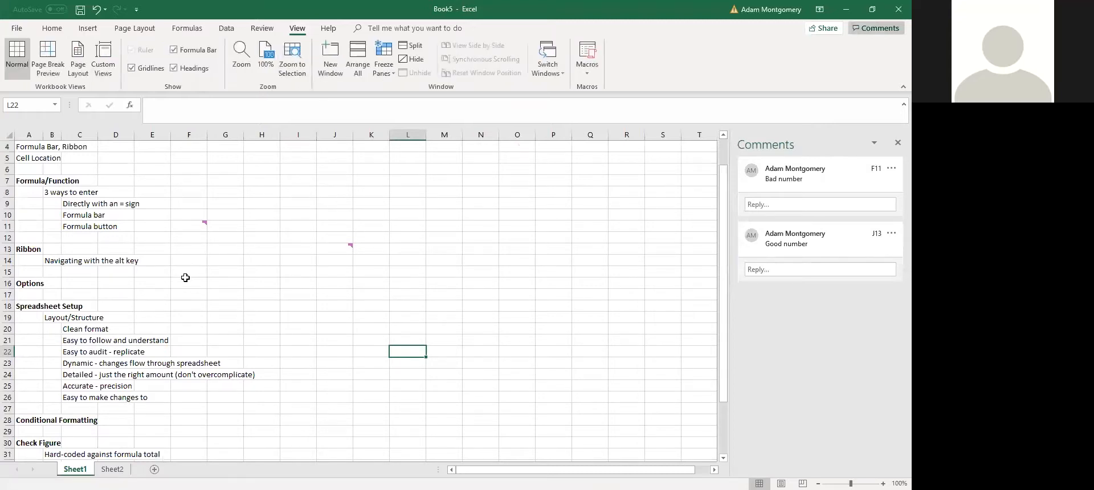
left_click(295, 224)
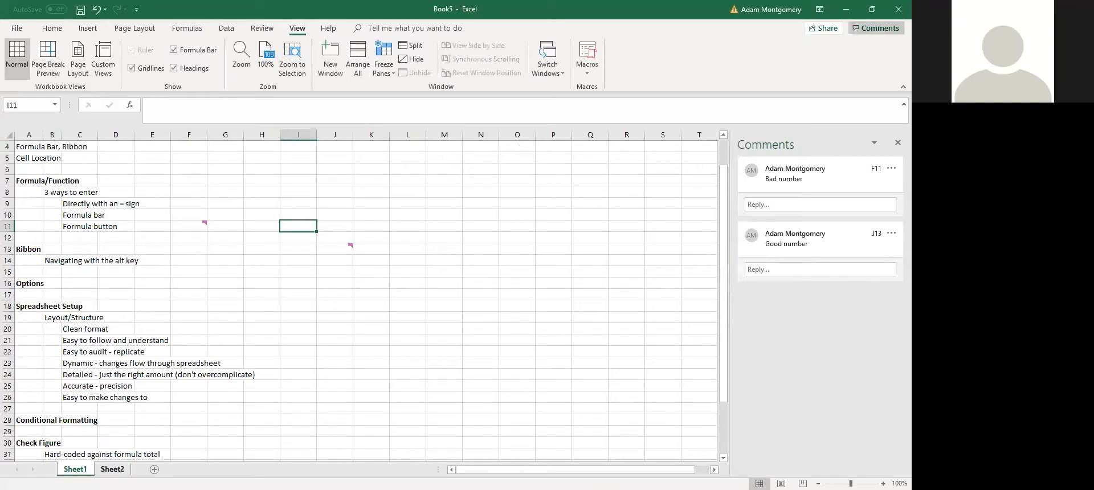
left_click(112, 469)
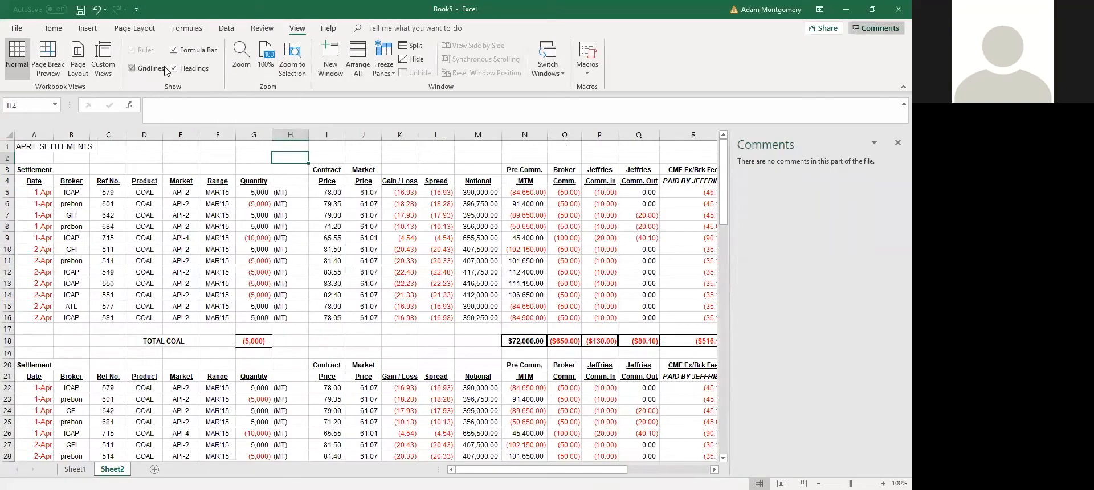
left_click(79, 63)
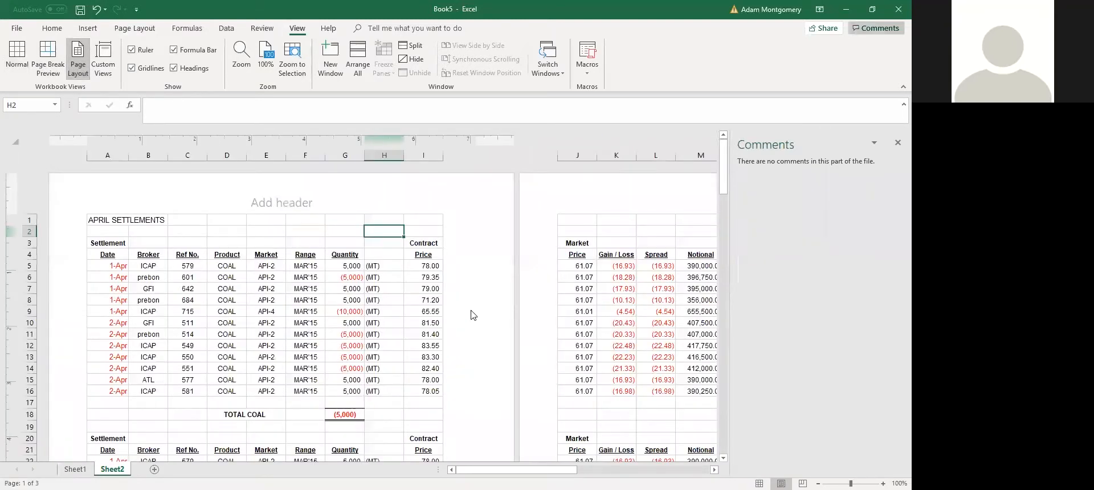
scroll(467, 365, "down", 3)
scroll(469, 365, "up", 3)
left_click(897, 143)
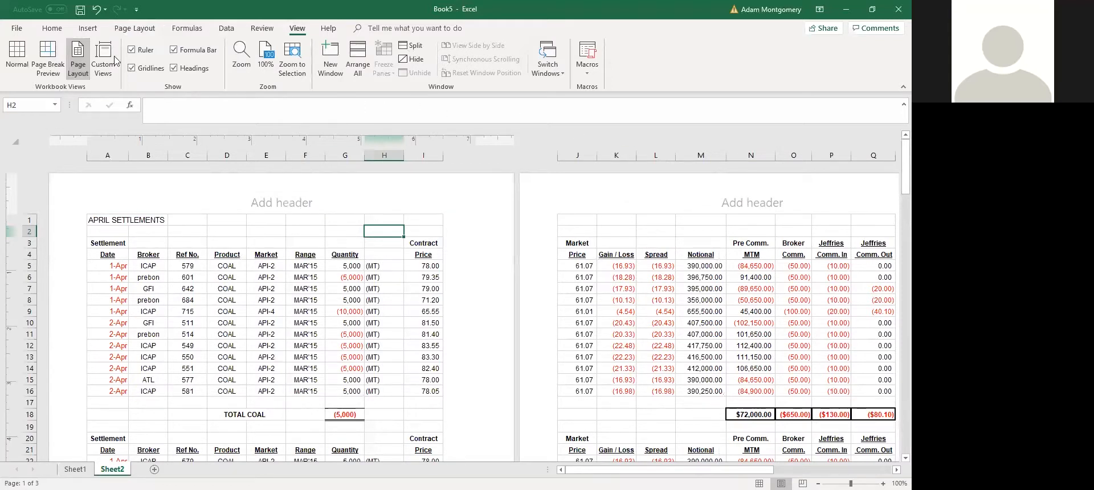
Step: Hide the gridlines on Sheet2 and show them again, returning the sheet to Normal view
left_click(132, 68)
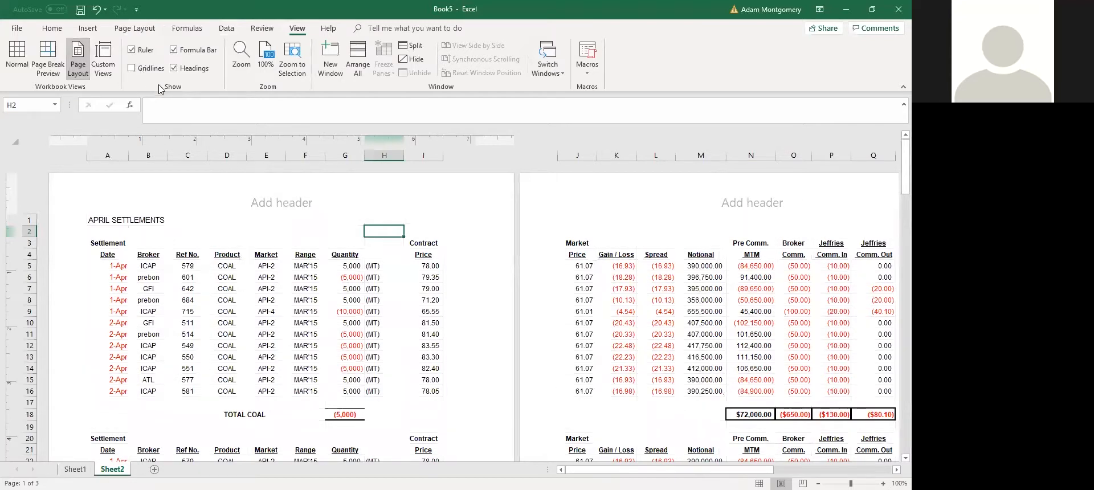
left_click(131, 68)
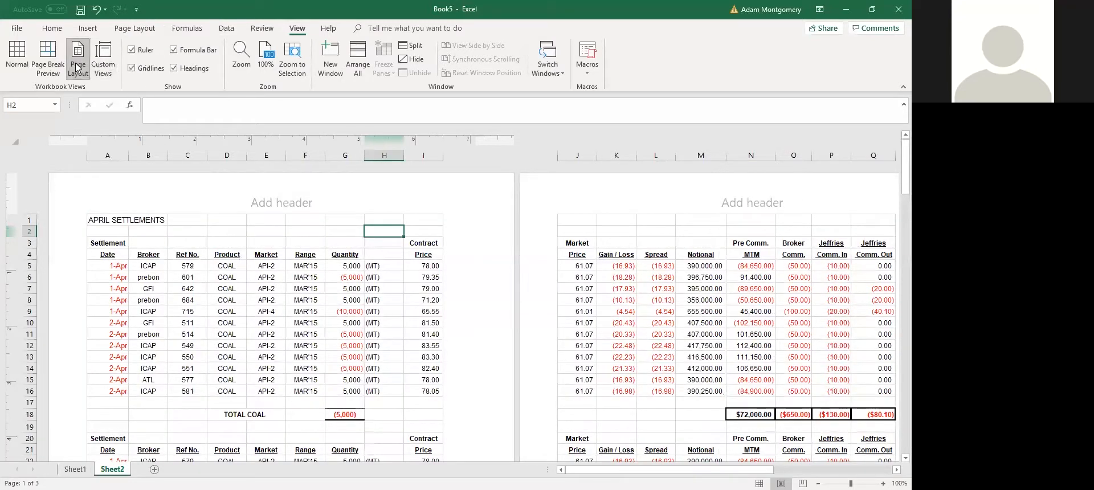
left_click(16, 57)
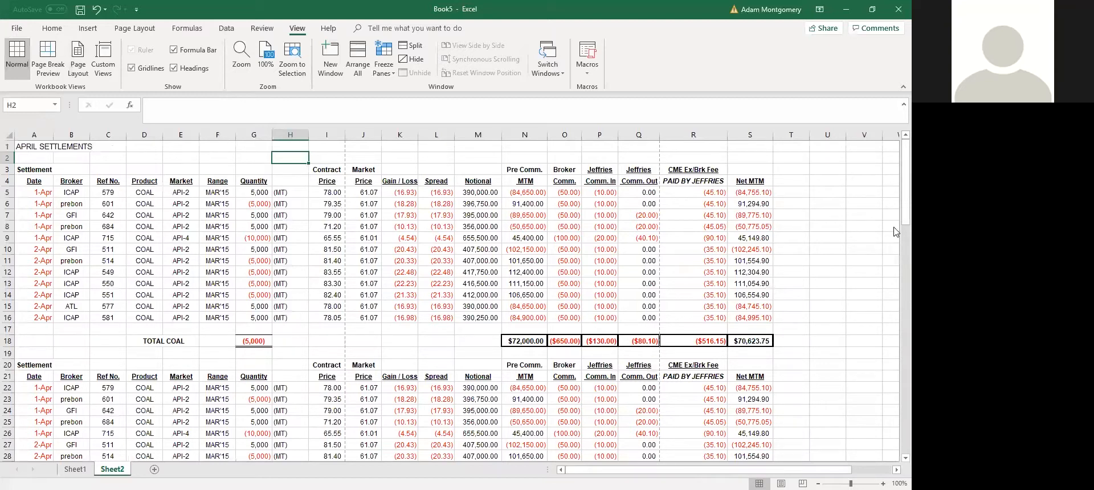
Step: Open a second window of the workbook, enter the test text "fdsafds" and clear cell C2
left_click(331, 64)
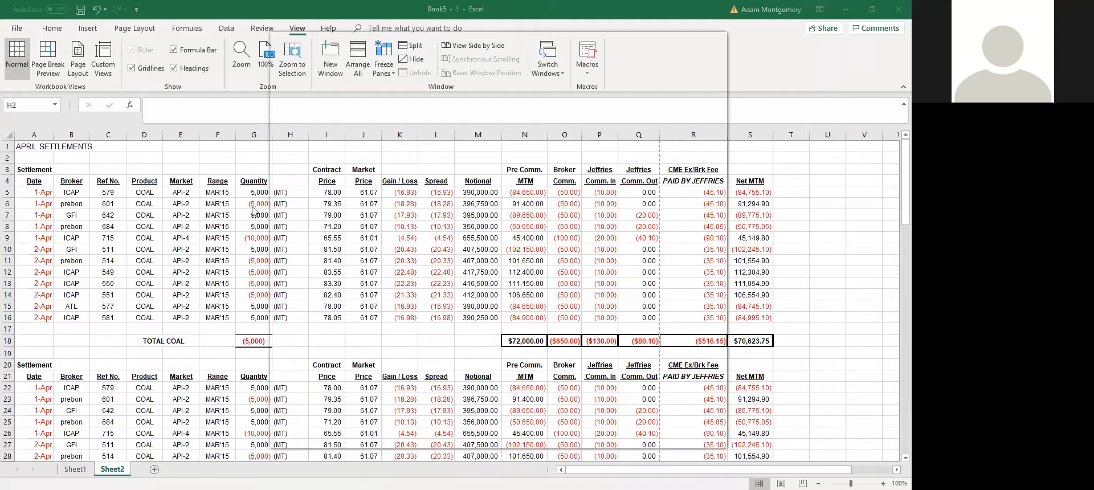
type("fd")
key("Escape")
type("fdsafds")
left_click(108, 158)
key("Delete")
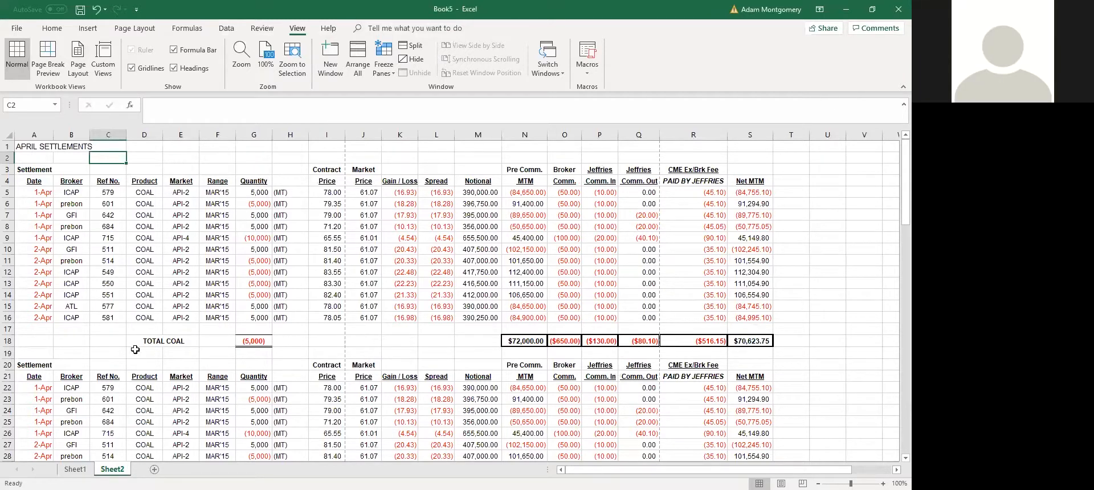
Step: Group rows 3 through 17 of the upper settlements table on Sheet2
left_click_drag(599, 272, 600, 283)
left_click(601, 329)
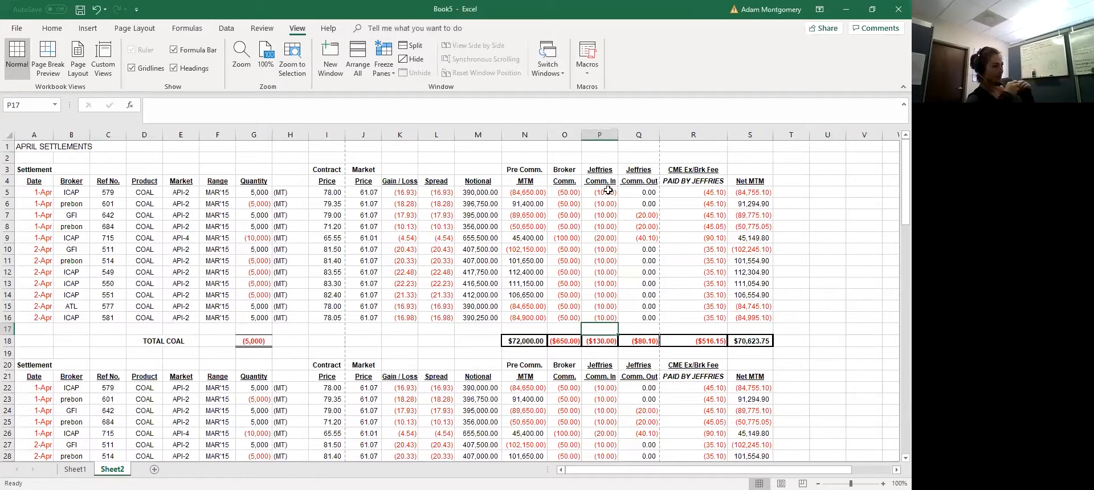
left_click(600, 168, "shift")
key("shift+space")
left_click(52, 28)
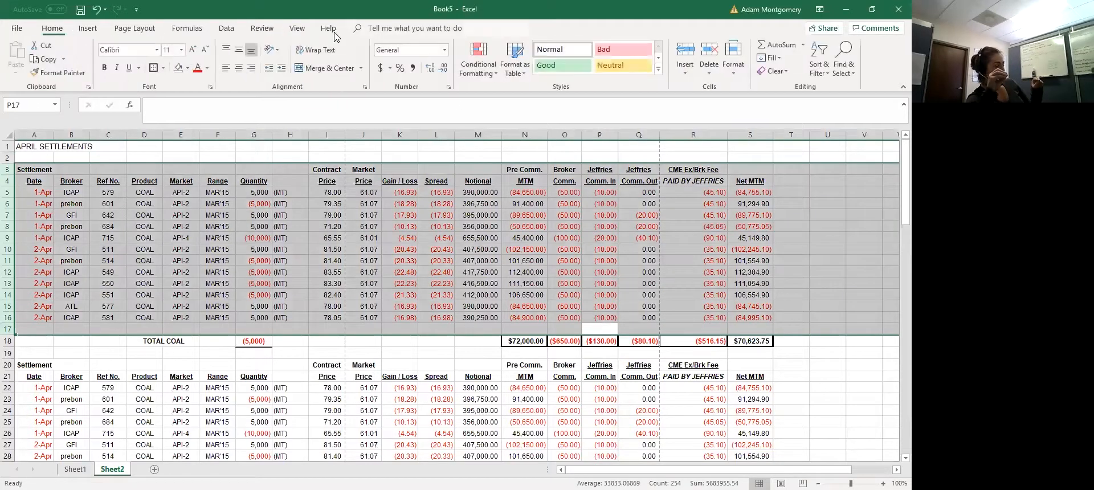
left_click(227, 28)
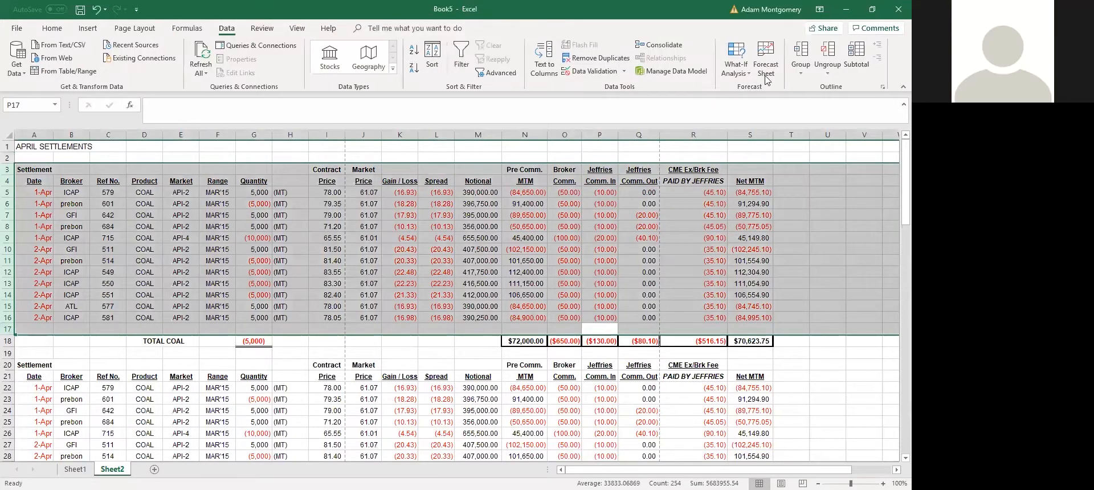
left_click(802, 73)
left_click(811, 86)
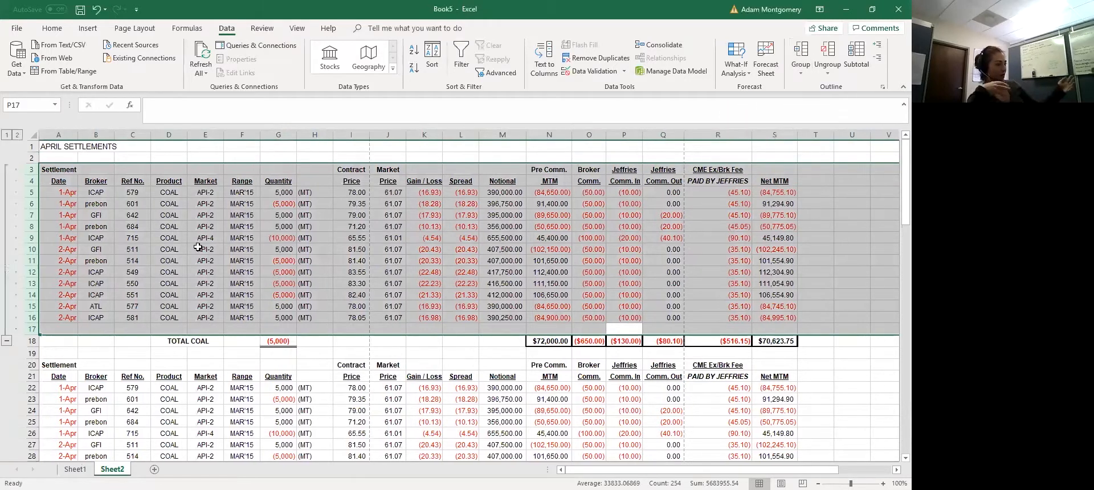
Step: Collapse the row group above the first TOTAL COAL row and expand it again
left_click(138, 286)
left_click(7, 340)
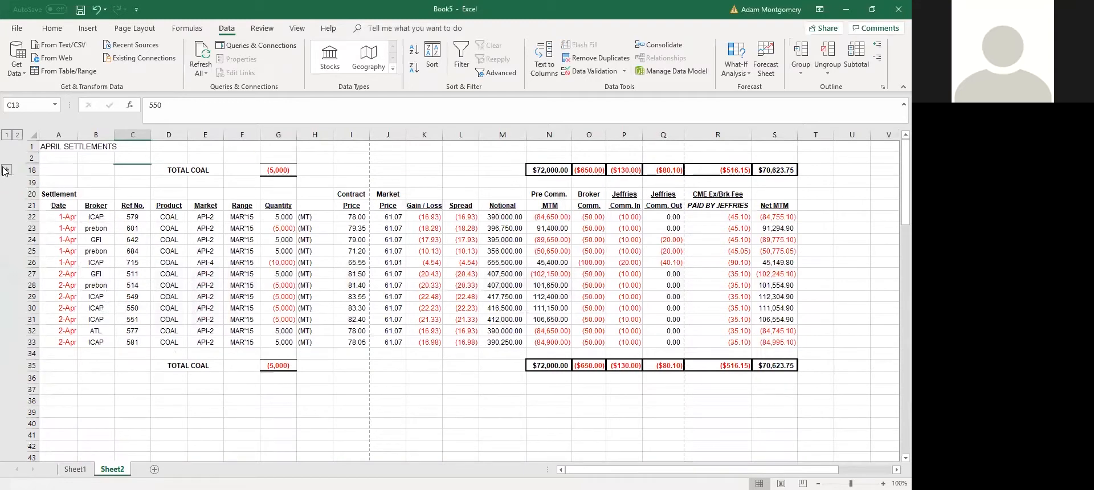
left_click(178, 242)
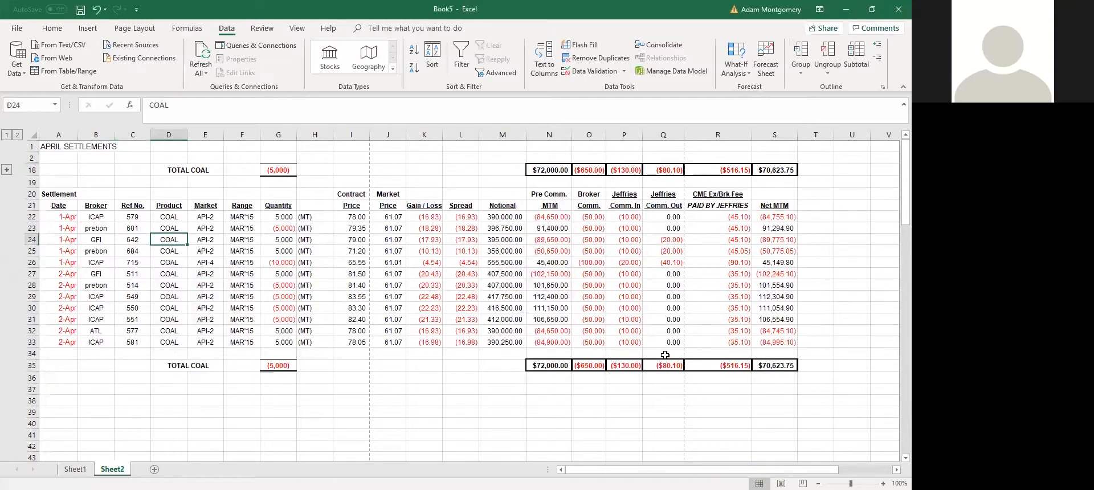
left_click_drag(570, 216, 592, 216)
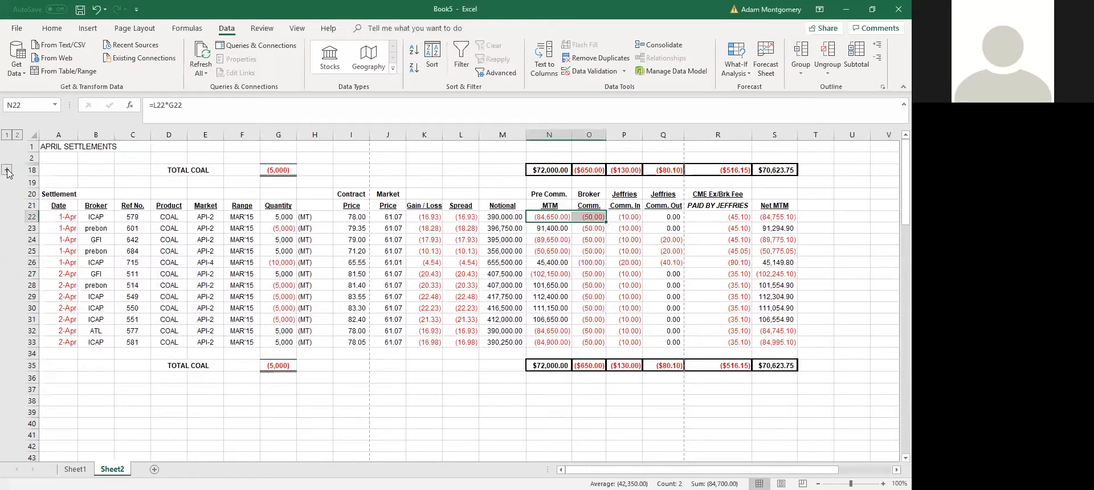
left_click(6, 170)
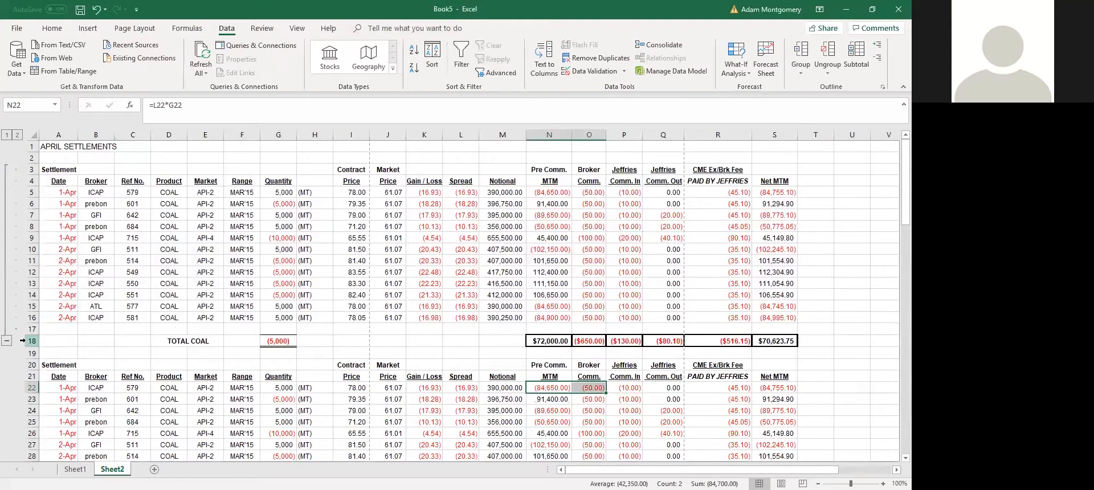
left_click(432, 215)
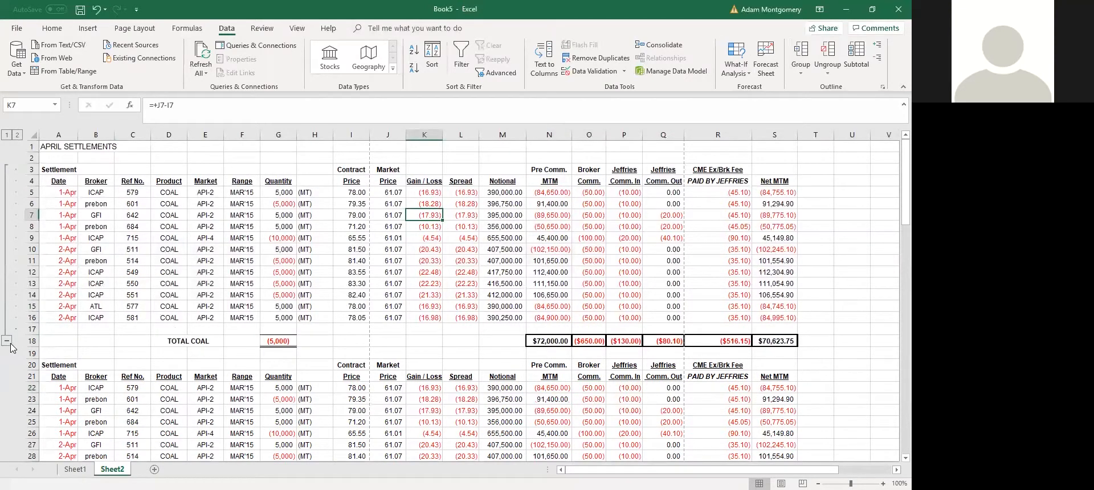
Step: Remove the row grouping from rows 1 through 21 around the upper settlements table on Sheet2
left_click(833, 50)
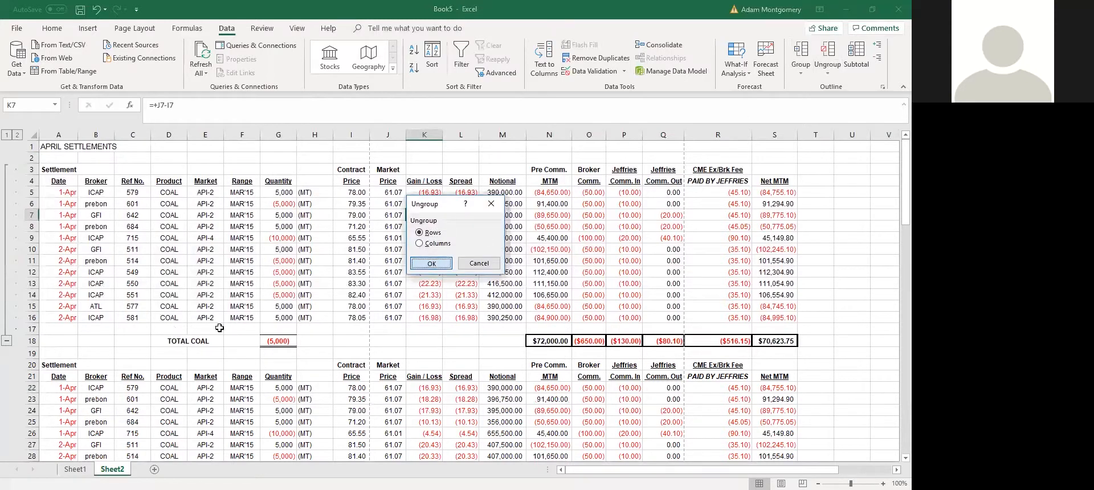
left_click(431, 263)
left_click_drag(663, 376, 549, 146)
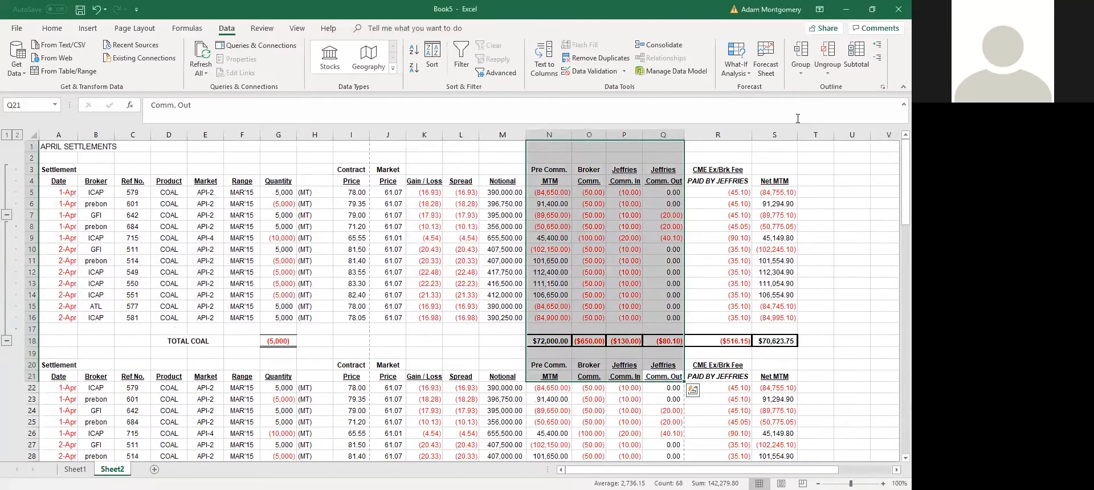
key("shift+space")
left_click(828, 73)
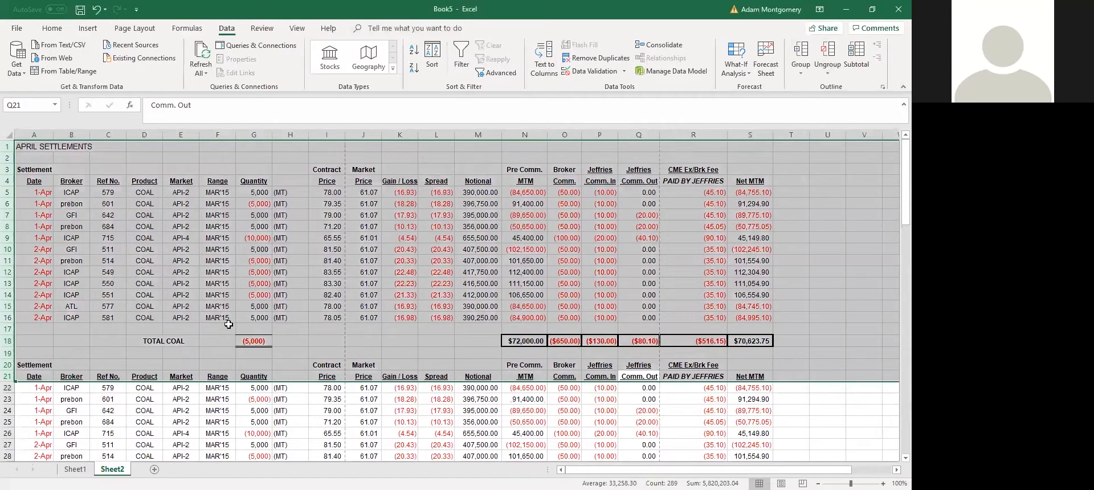
left_click(229, 328)
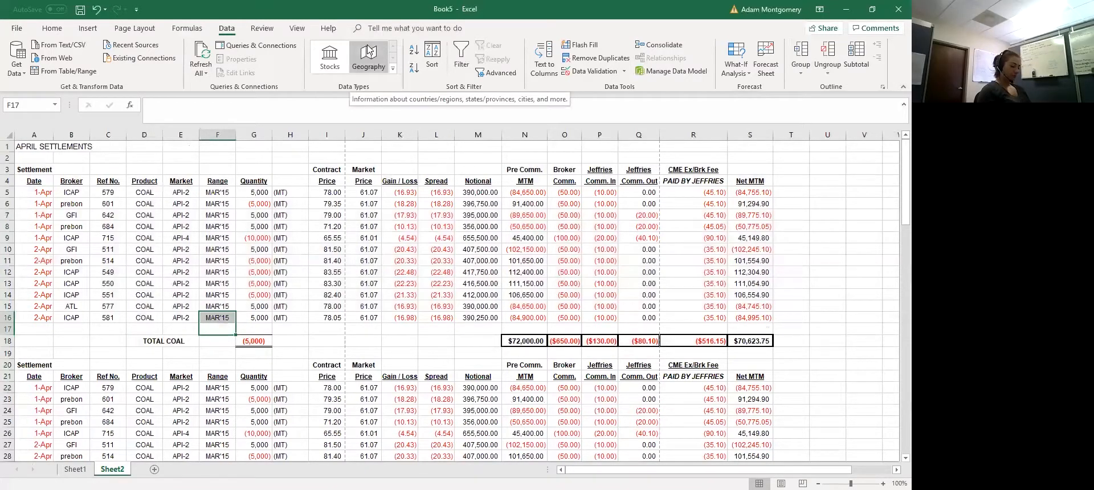
Step: Go to the Options heading in cell A16 of Sheet1 and open the Excel Options
key("ctrl+Page_Up")
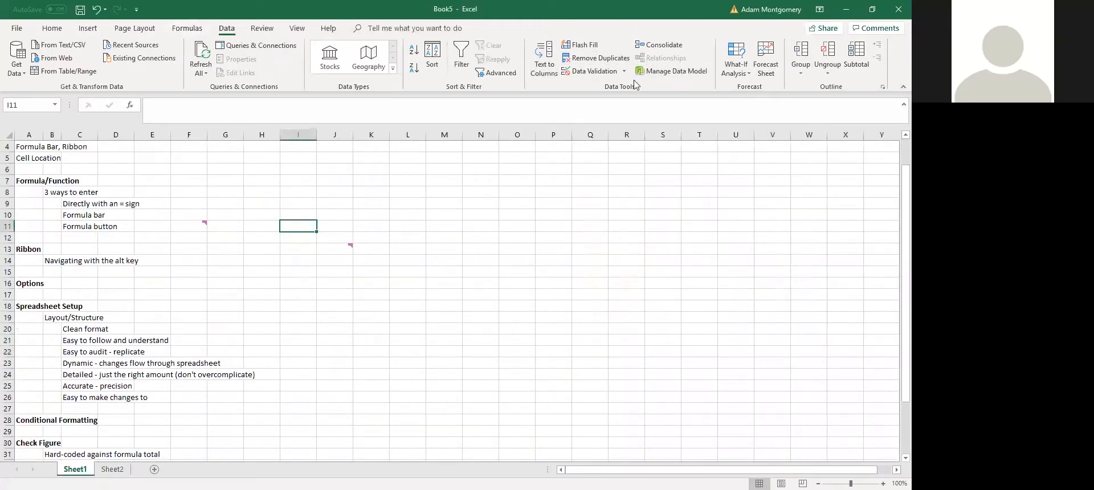
left_click(39, 283)
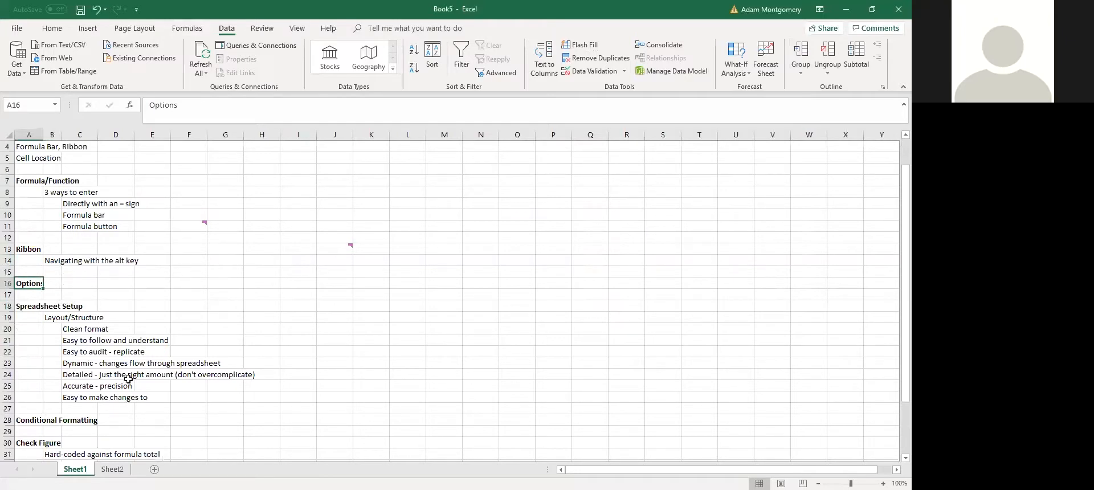
key("alt")
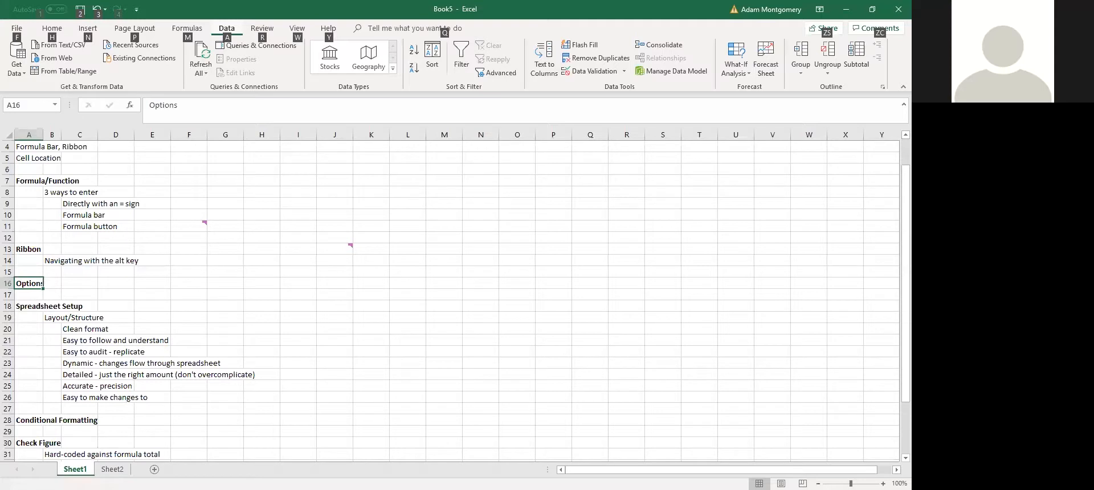
key("f")
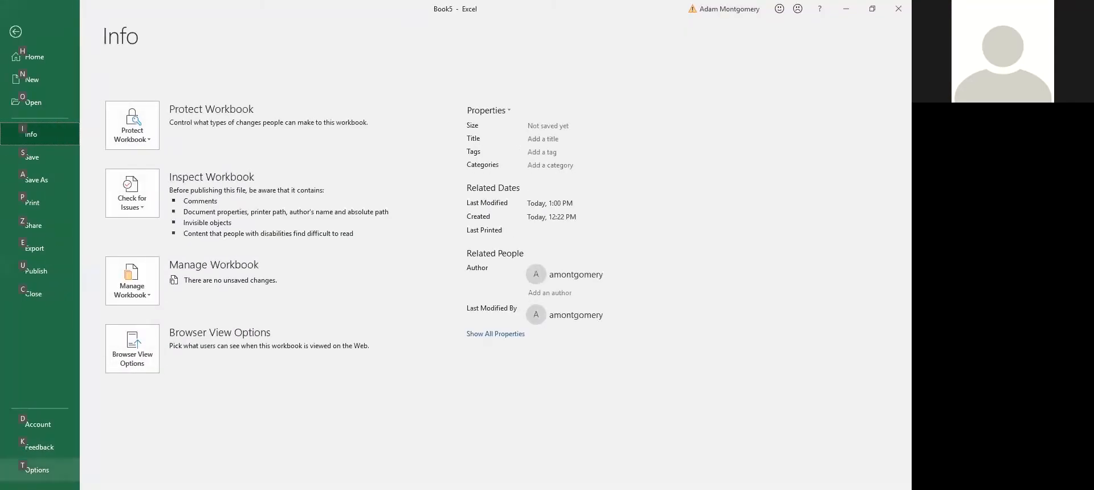
key("Escape")
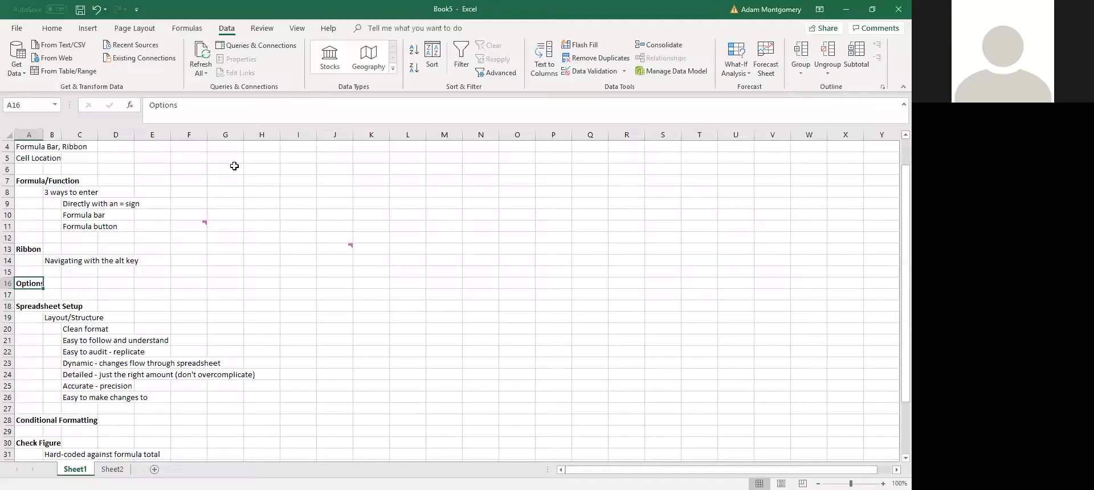
scroll(438, 275, "down", 2)
scroll(465, 153, "up", 2)
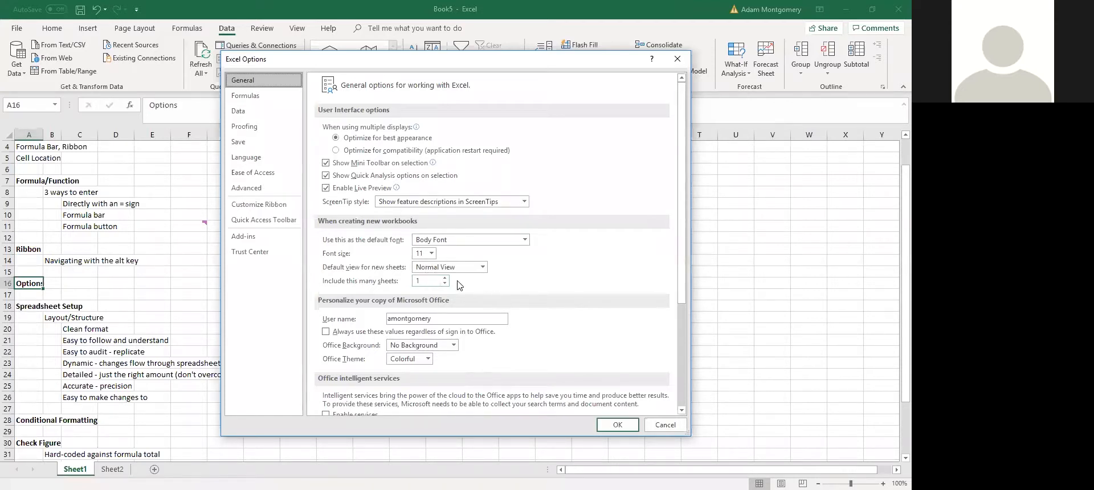
Step: Replace the Office user name in the General options with the user's full name
scroll(482, 267, "down", 1)
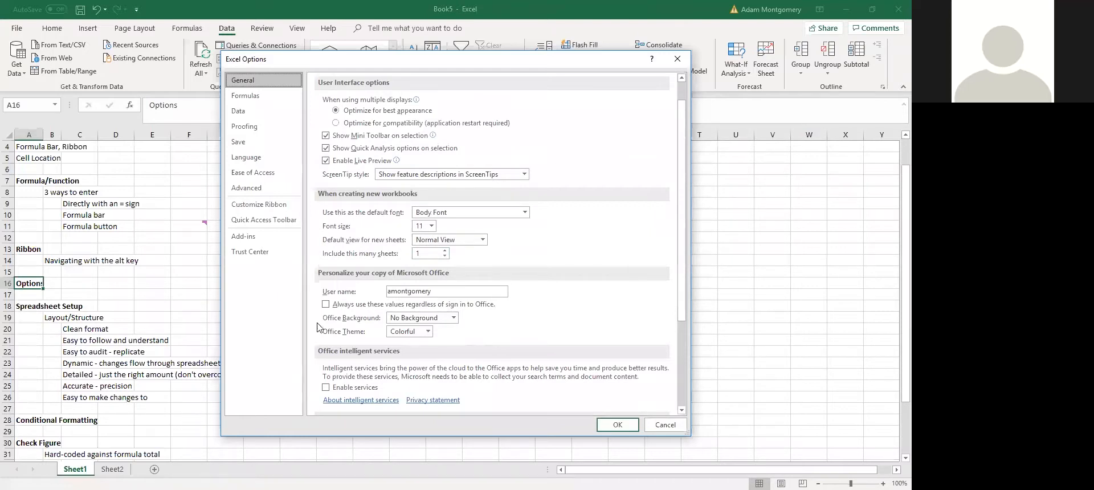
left_click(445, 291)
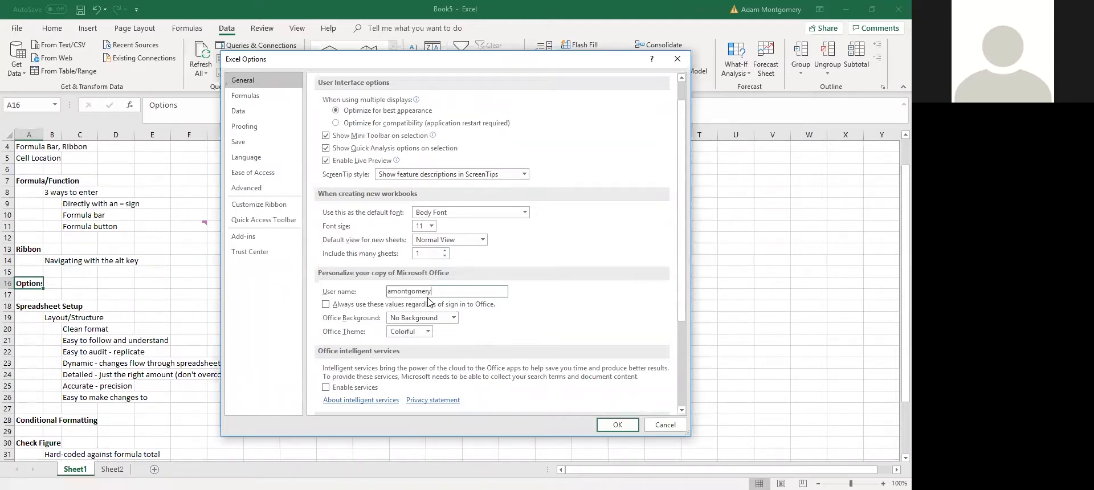
key("ctrl+a")
type("Adam Montgom")
Step: Set the Office background to Calligraphy, apply the options and check the new background in the file's Info view
left_click(451, 318)
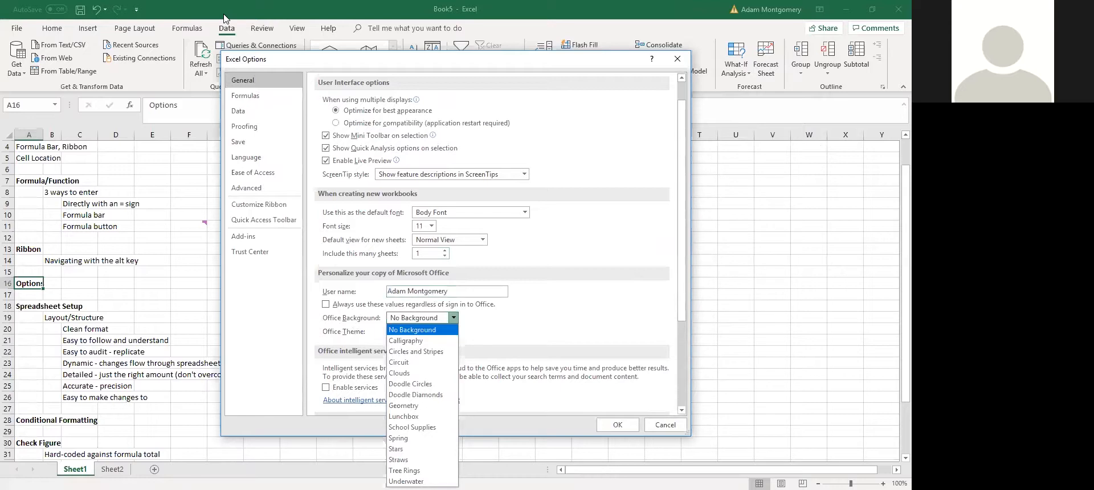
left_click(434, 340)
scroll(548, 349, "down", 1)
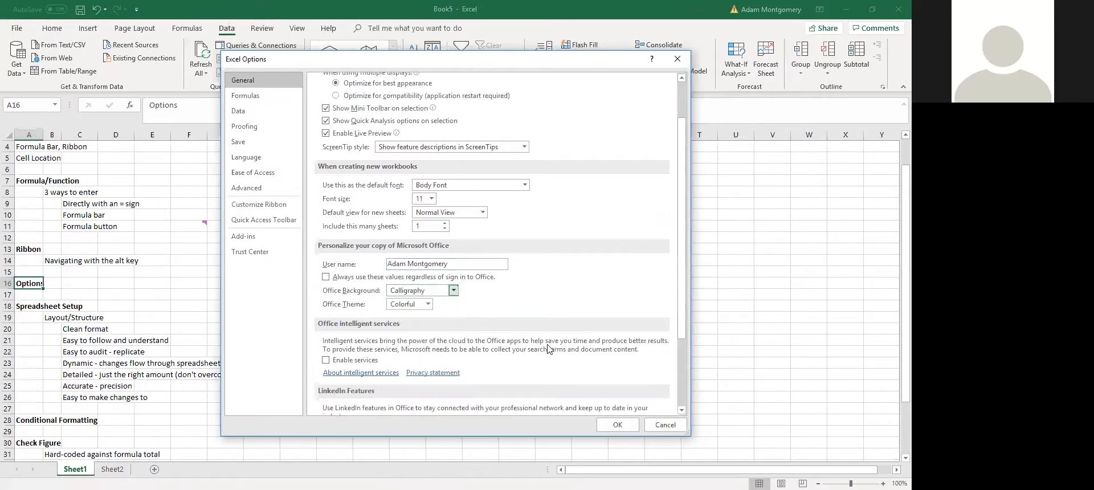
scroll(548, 348, "down", 1)
left_click(617, 427)
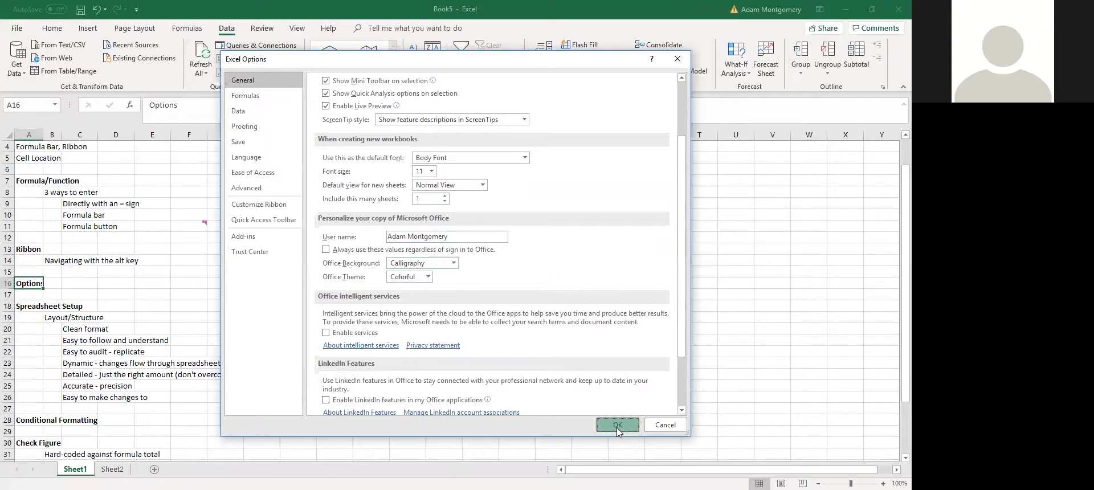
left_click(18, 29)
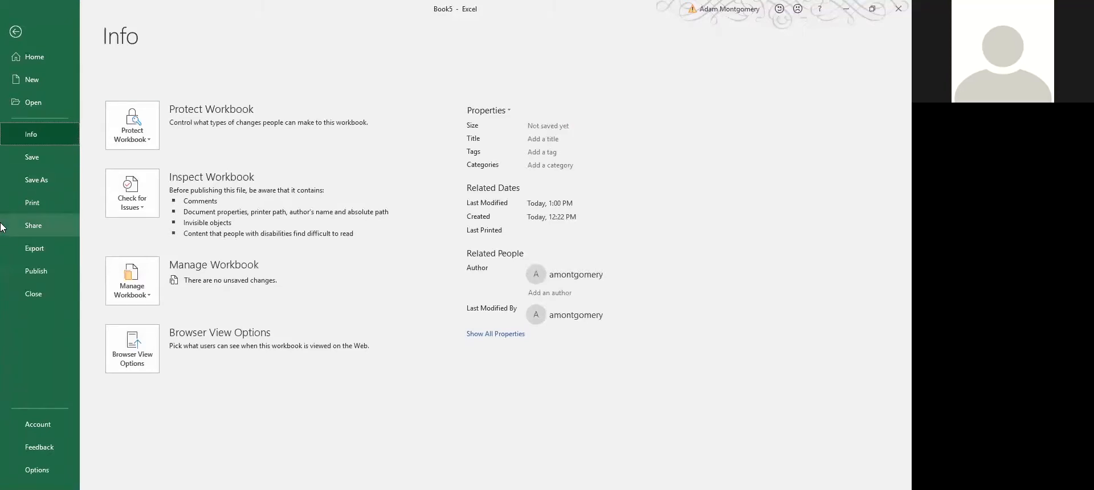
key("Escape")
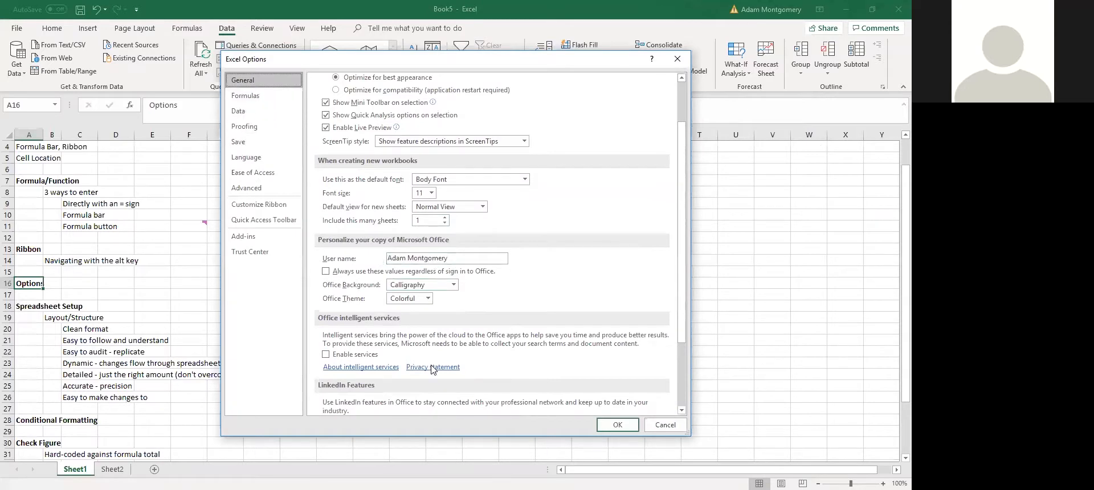
Step: Set the workbook calculation mode to Manual in the Formulas options and apply it
left_click(263, 97)
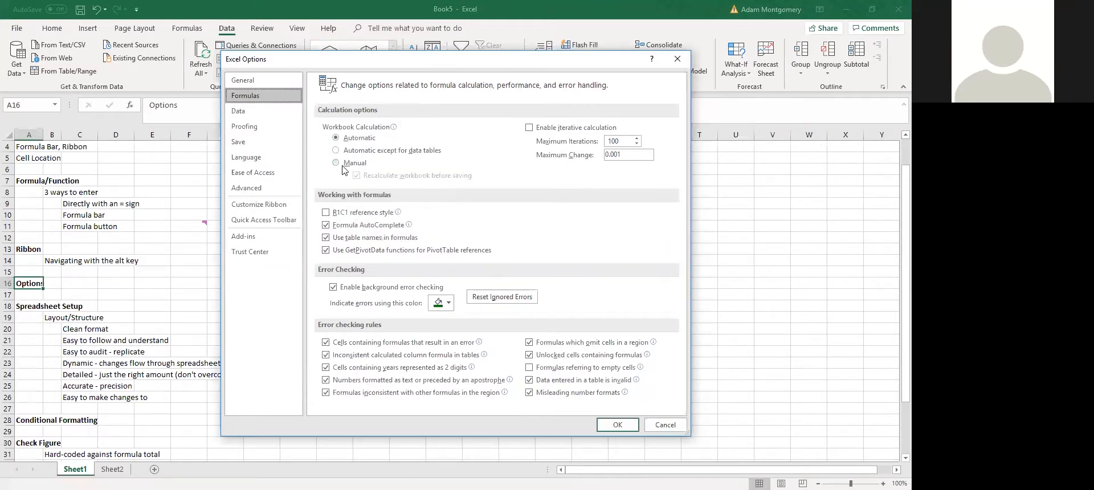
mouse_move(341, 168)
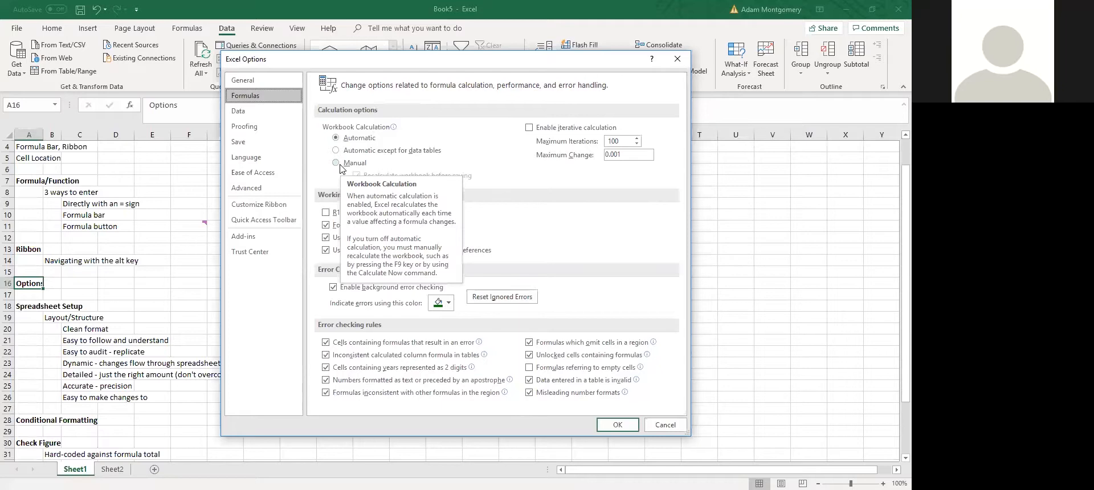
left_click(340, 165)
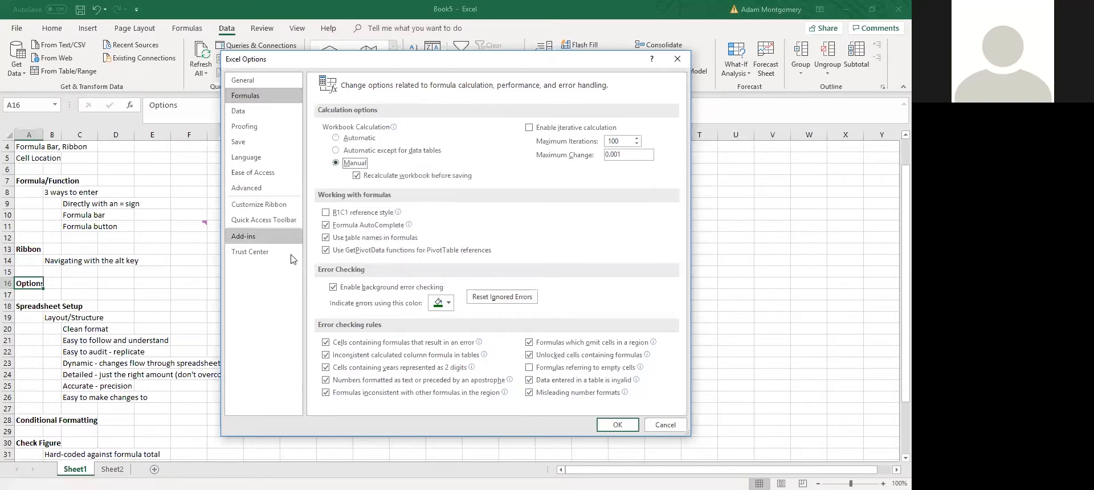
left_click(618, 426)
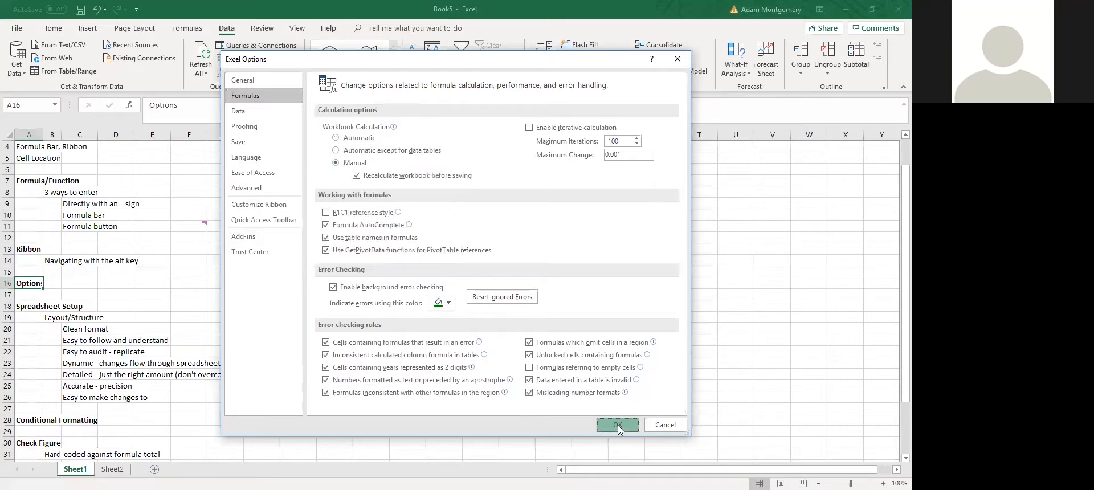
Step: Enter =1+1 in cell H12 of Sheet1 and the reference +H12 in cell H13
left_click(263, 239)
type("=1+1")
key("Return")
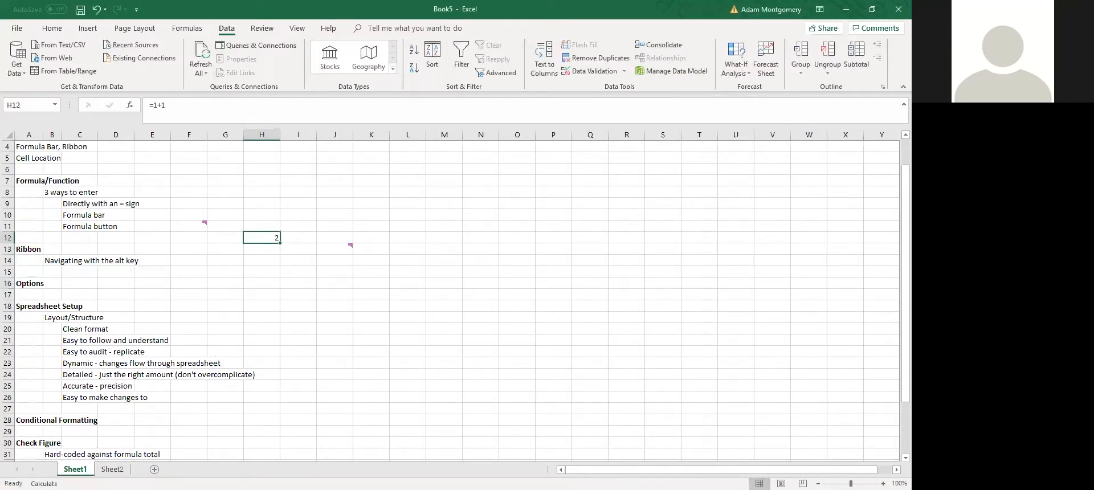
type("+")
key("Up")
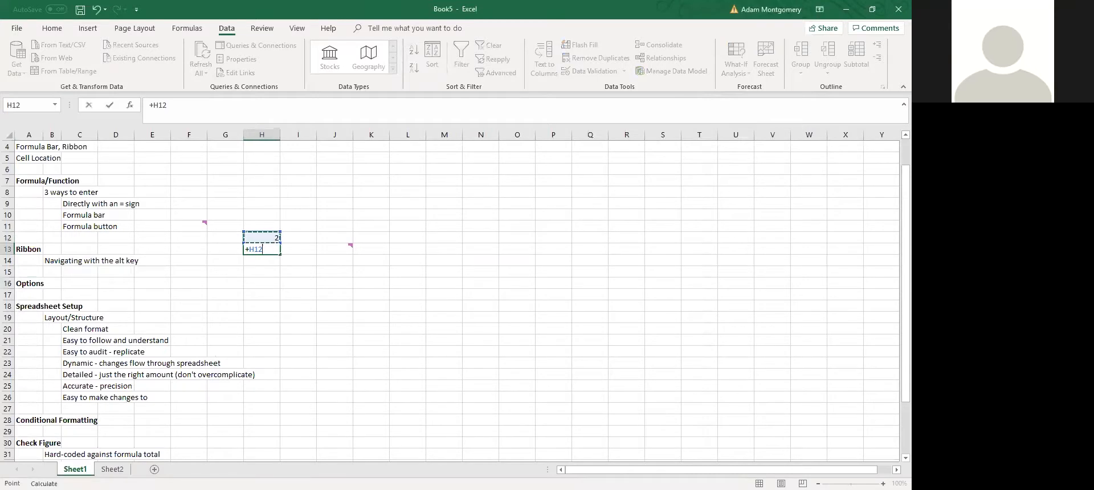
key("Return")
key("Up")
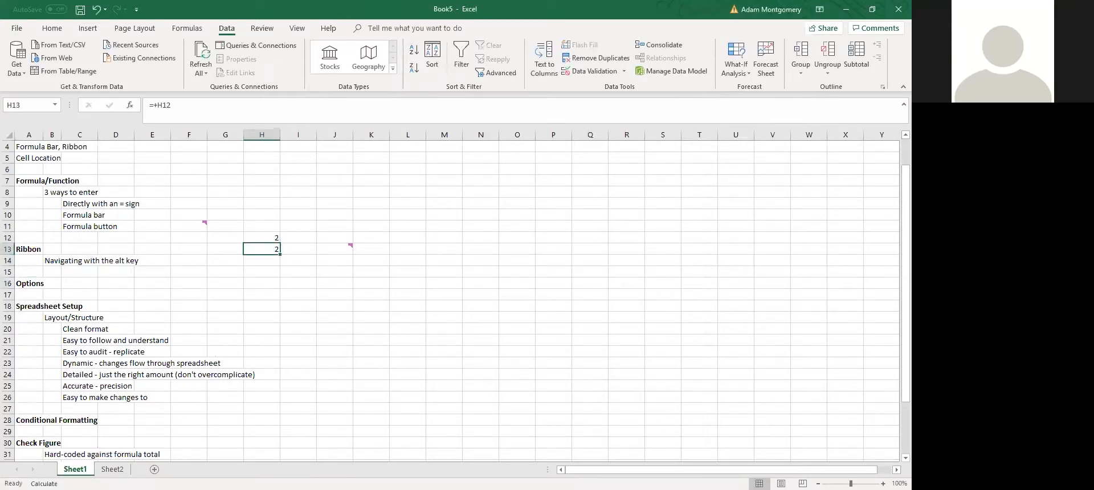
Step: Replace the formula in cell H13 with =H12+1
type("=")
key("Up")
type("+1")
key("Return")
Step: Overwrite cell H12 with 4, check the formula in H13 and recalculate the workbook manually
key("Up")
key("Up")
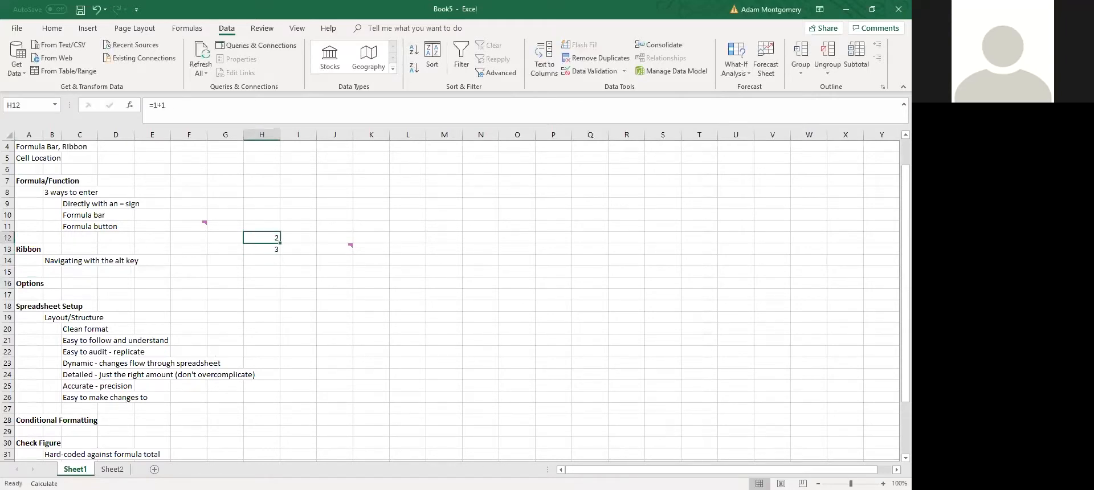
type("4")
key("Up")
key("Up")
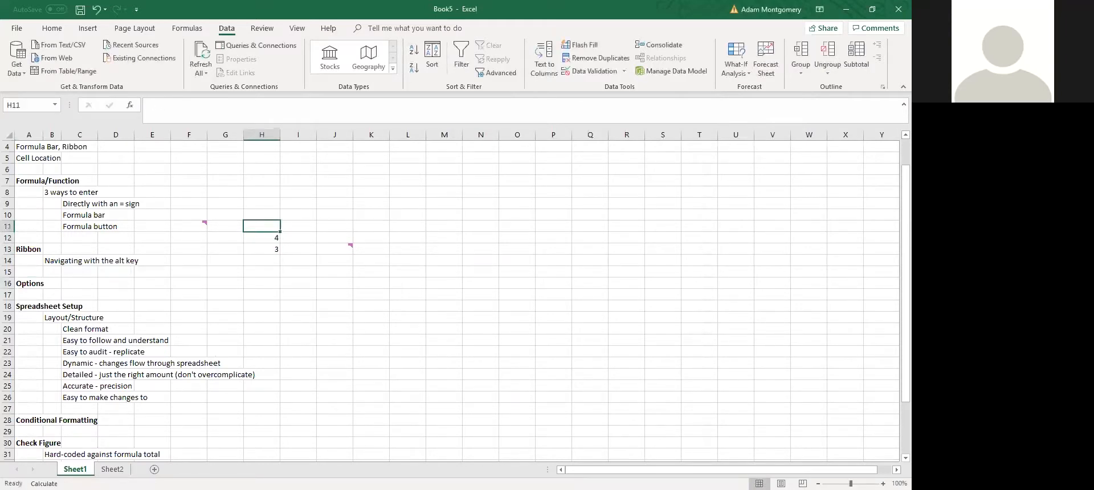
key("Down")
left_click(273, 252)
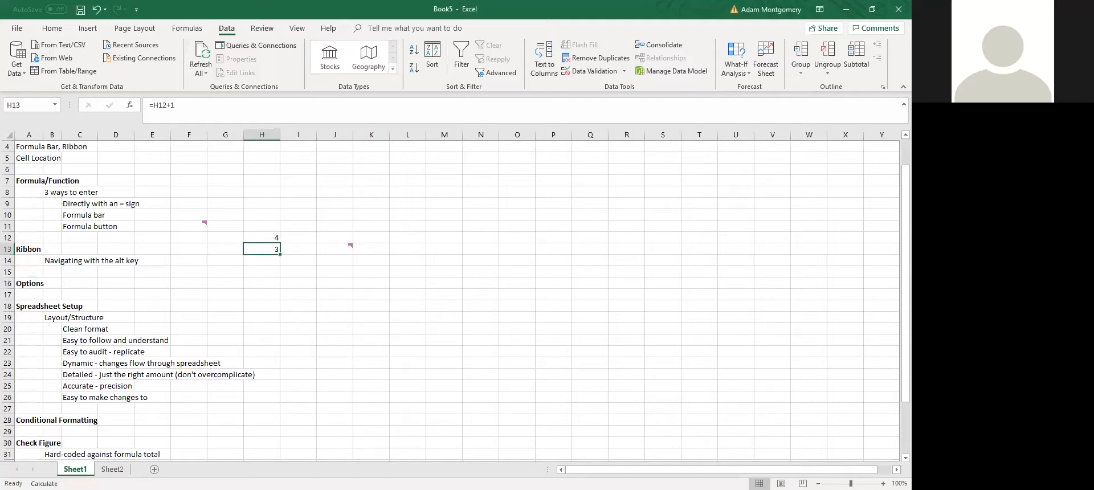
left_click(44, 483)
Step: Reopen the Excel Options and set the workbook calculation mode back to Automatic
left_click(17, 28)
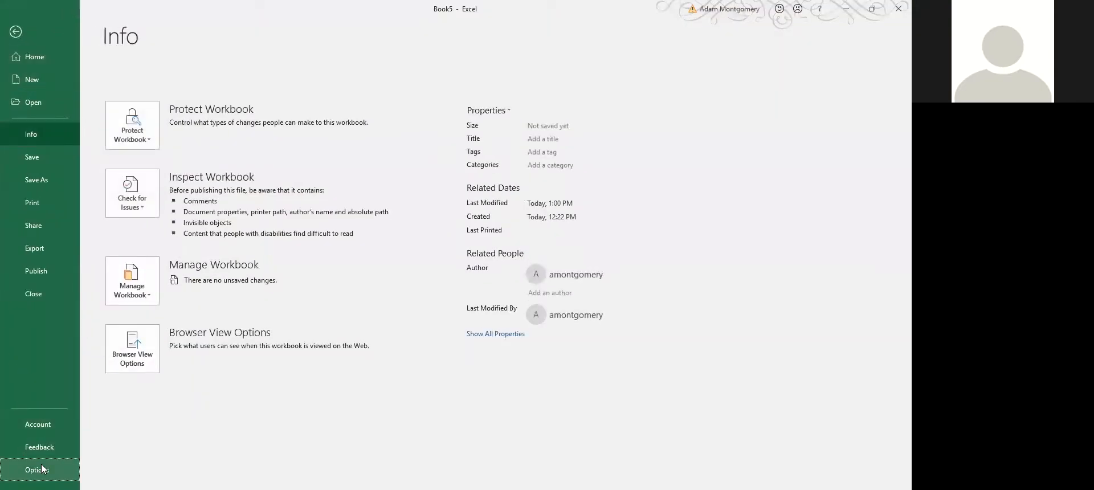
left_click(38, 468)
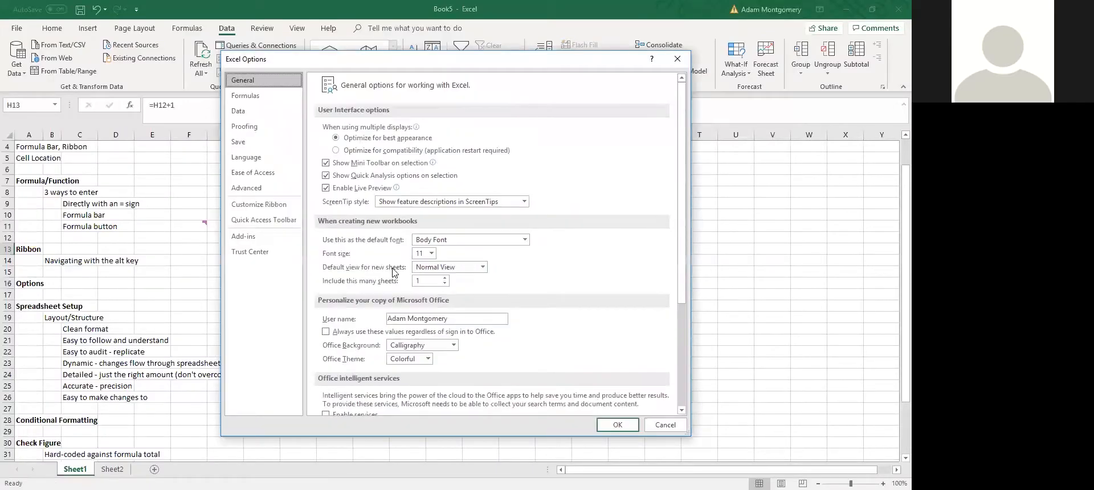
left_click(259, 96)
left_click(335, 138)
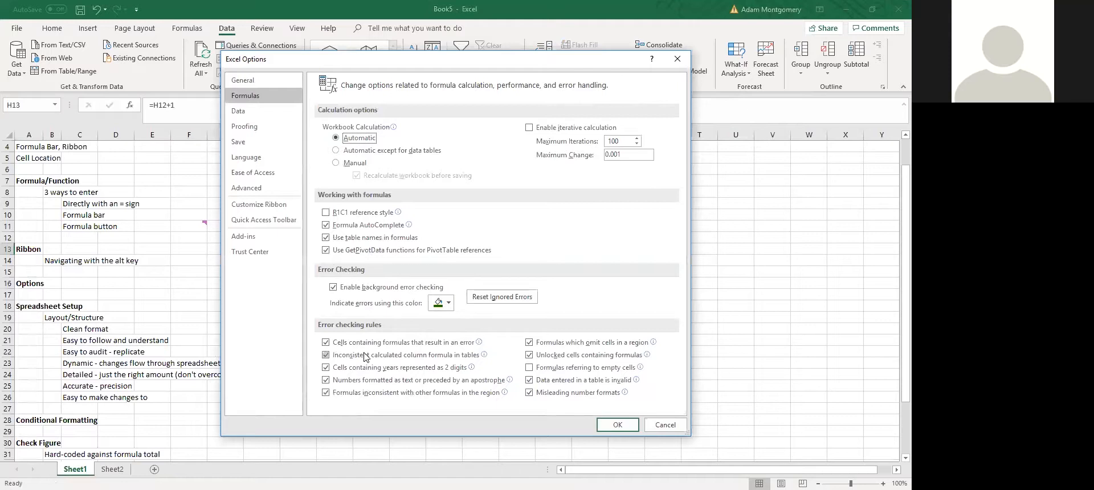
Step: Review the Data and Proofing options, and set the AutoRecover save interval to 5 minutes in the Save options
left_click(259, 112)
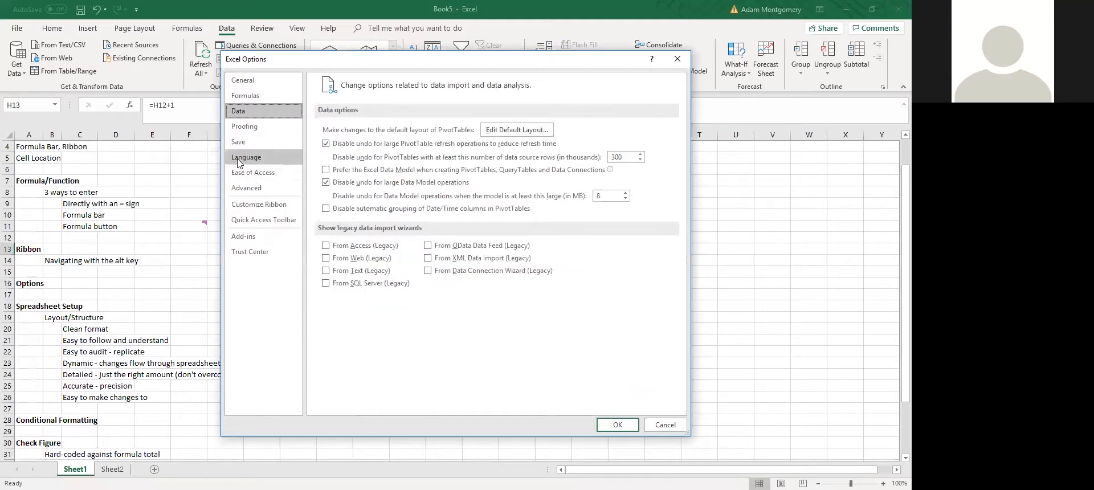
left_click(261, 128)
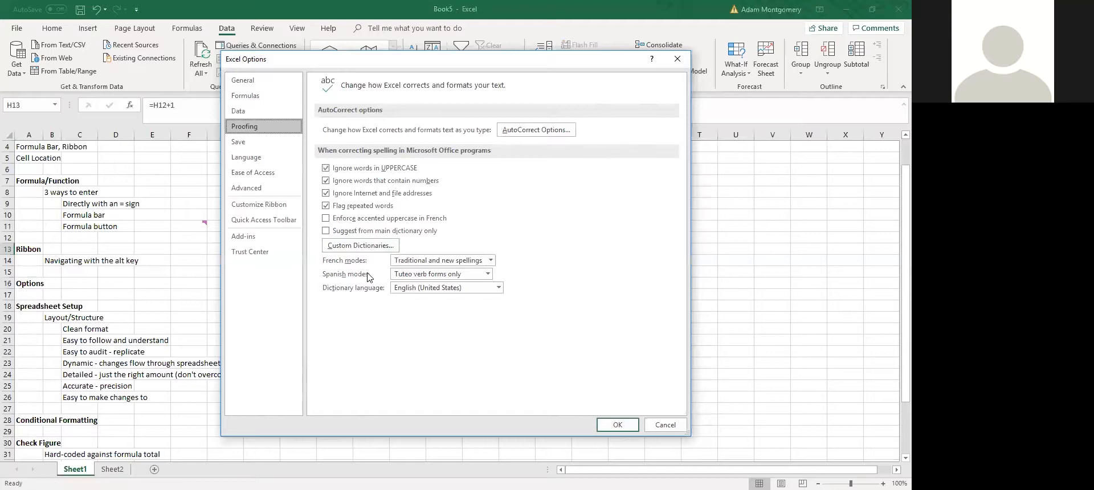
left_click(267, 148)
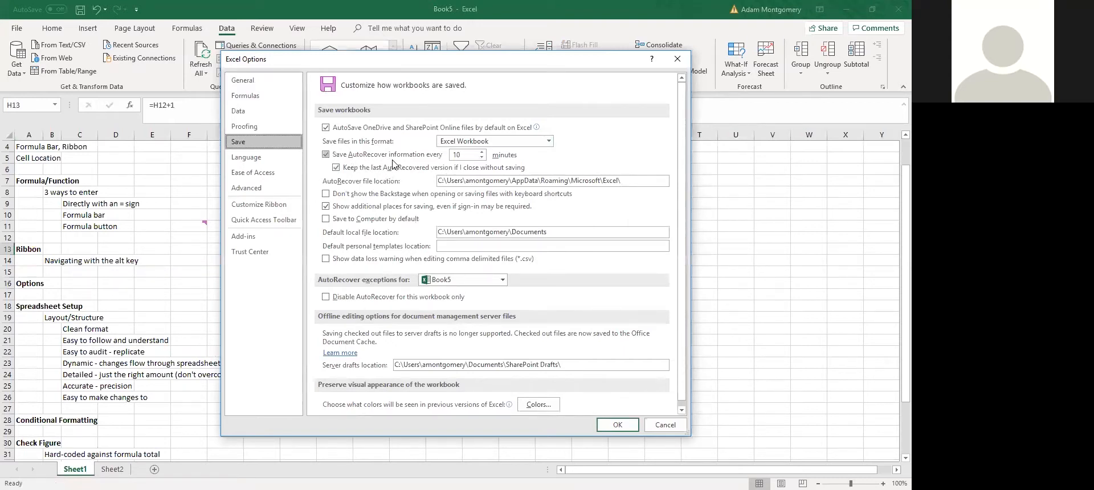
left_click(470, 157)
key("BackSpace")
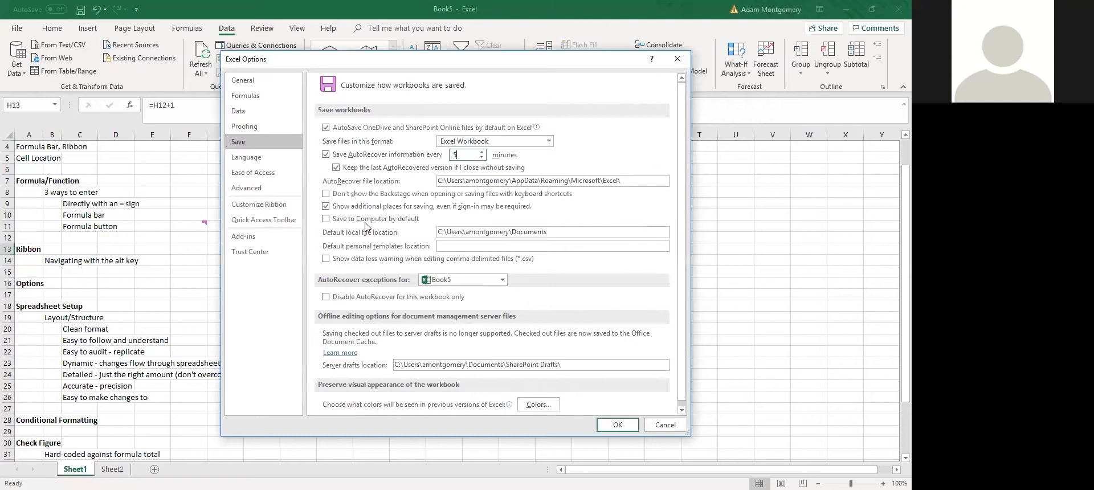
scroll(377, 331, "down", 1)
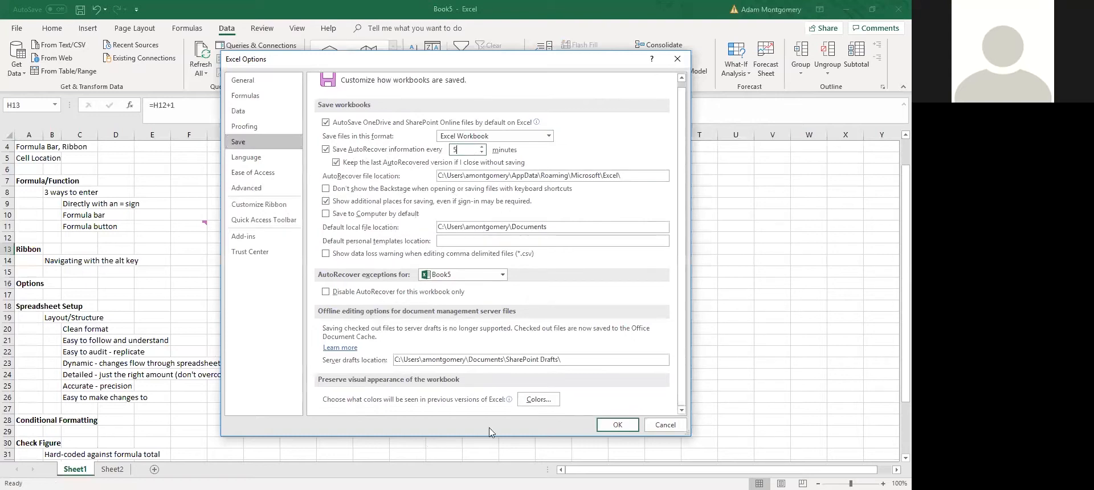
Step: Review the Language and Ease of Access options
left_click(254, 158)
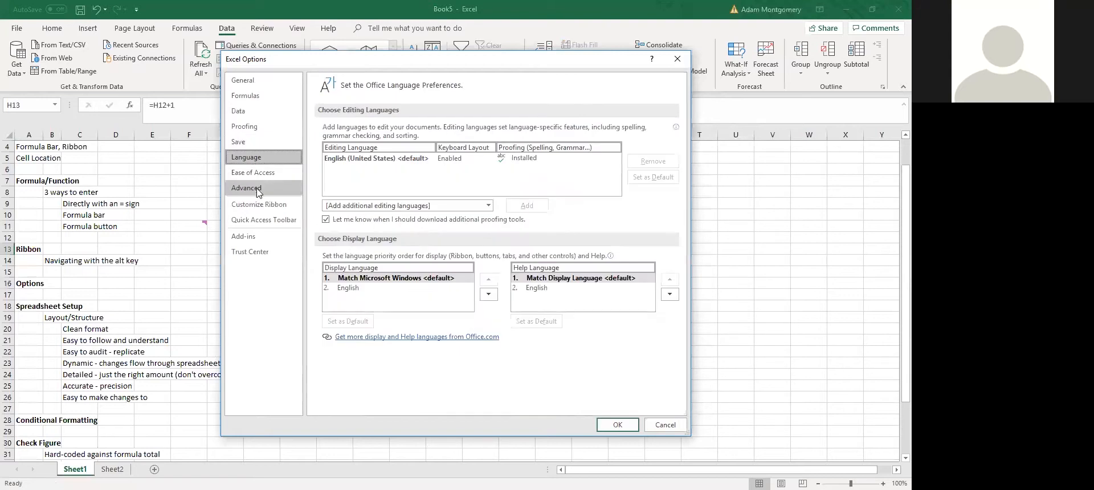
left_click(271, 172)
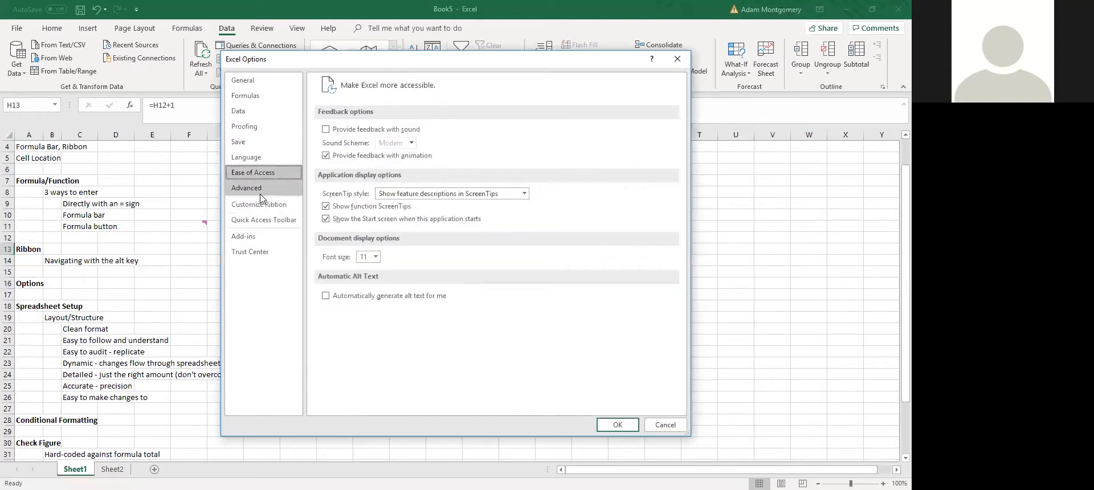
Step: Turn off moving the selection after Enter in the Advanced options and review the remaining advanced settings down to Display
left_click(288, 188)
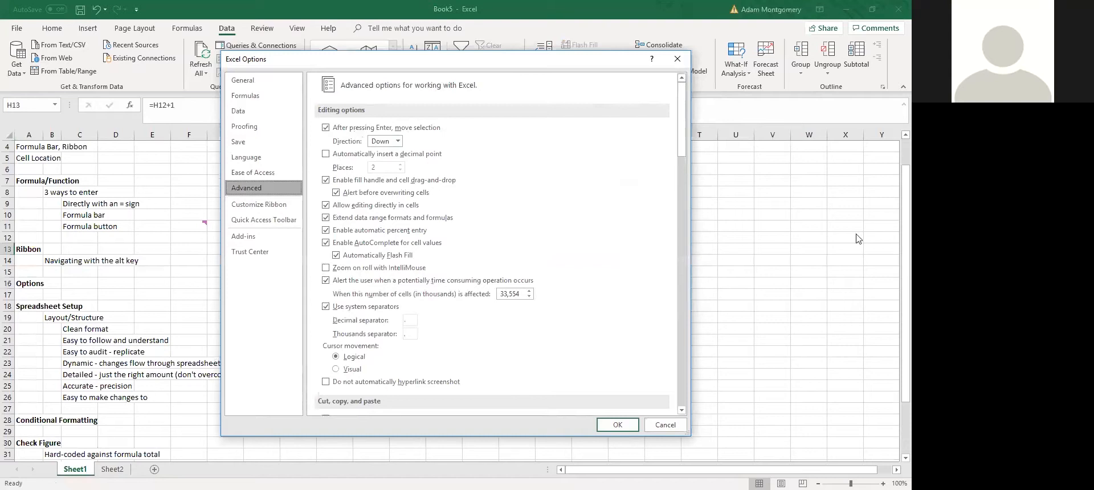
left_click(399, 141)
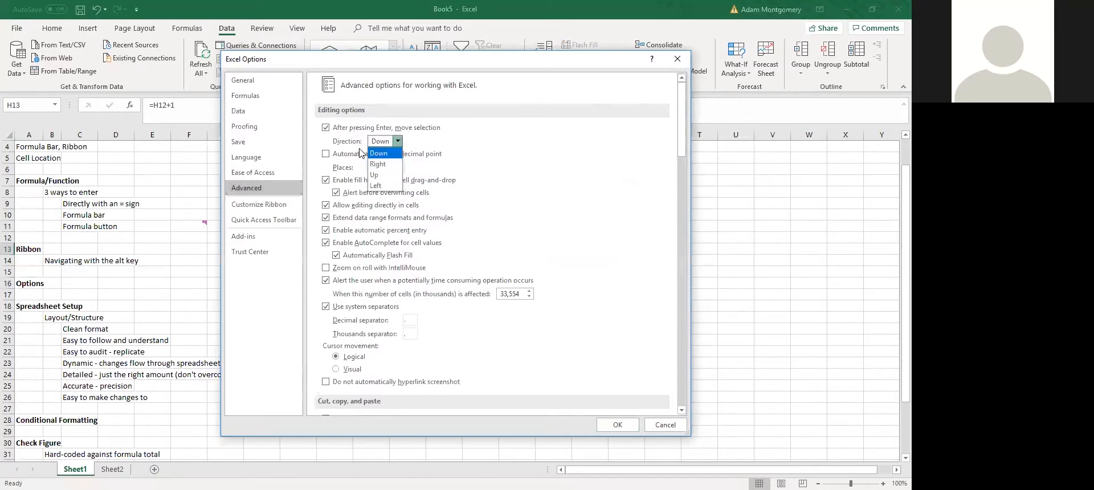
left_click(326, 128)
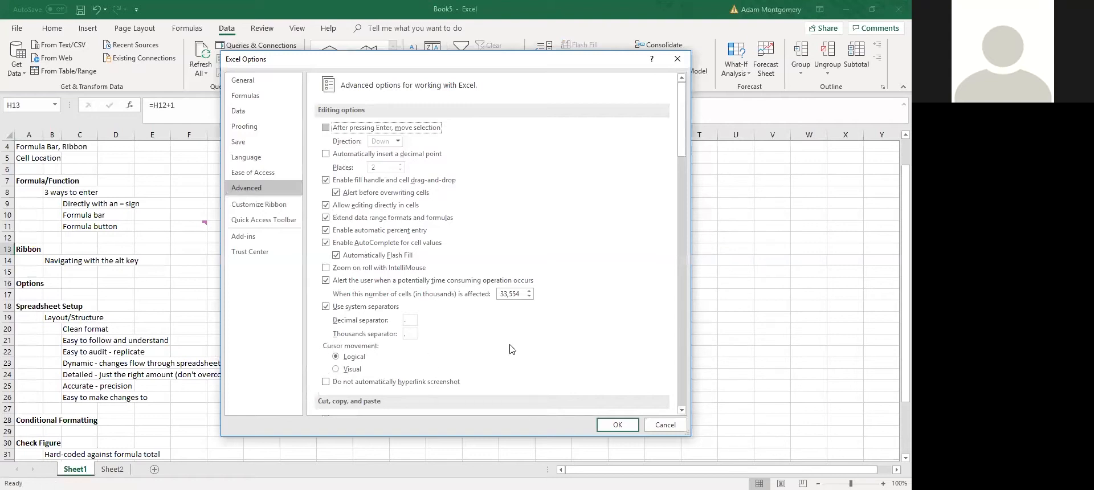
scroll(511, 349, "down", 10)
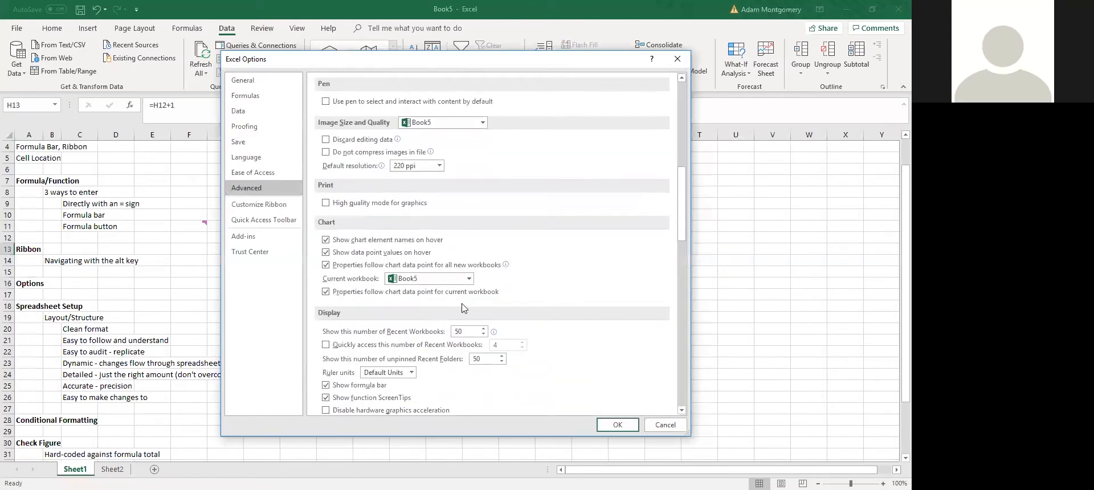
scroll(462, 296, "down", 3)
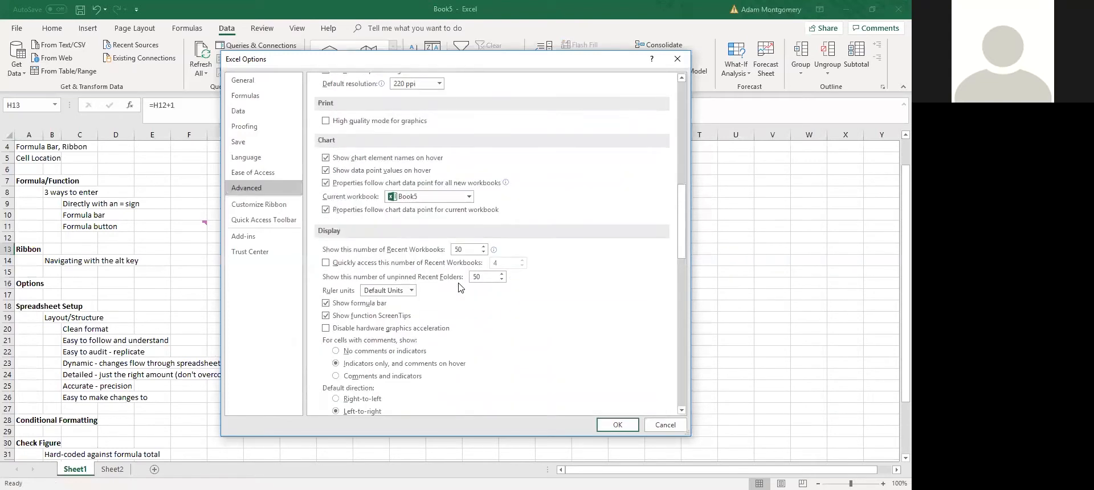
Step: Hide the Help tab from the main tabs in the ribbon customization and browse the popular commands
left_click(271, 205)
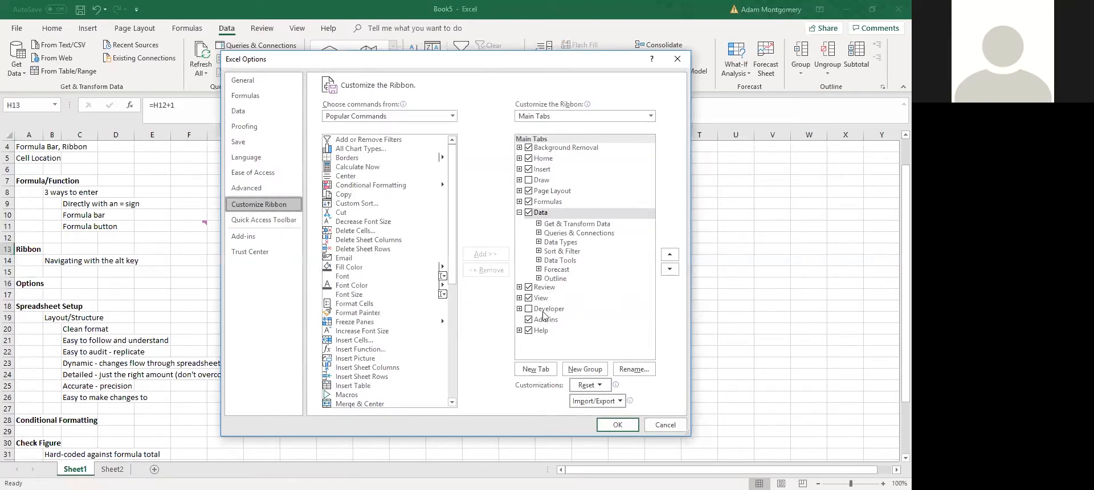
left_click(529, 330)
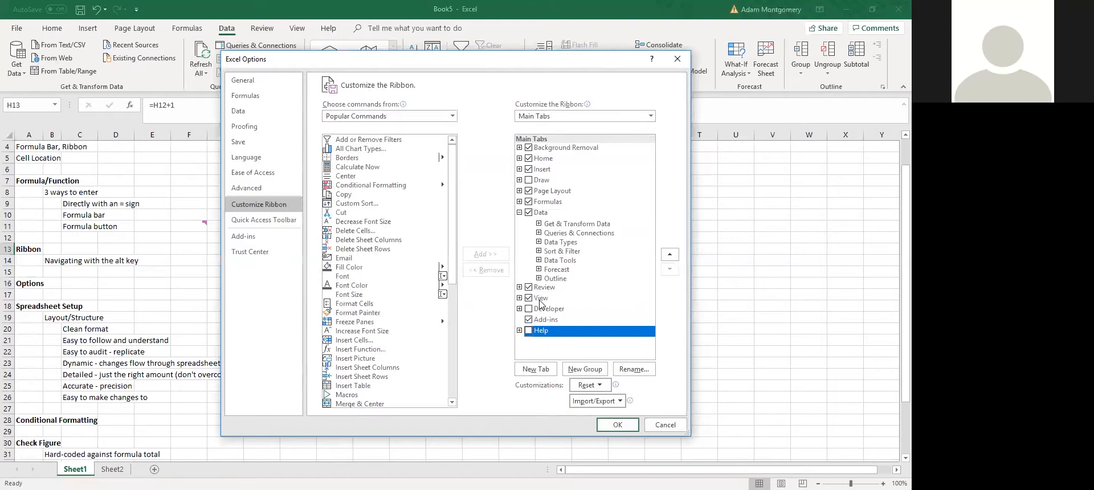
scroll(388, 289, "down", 1)
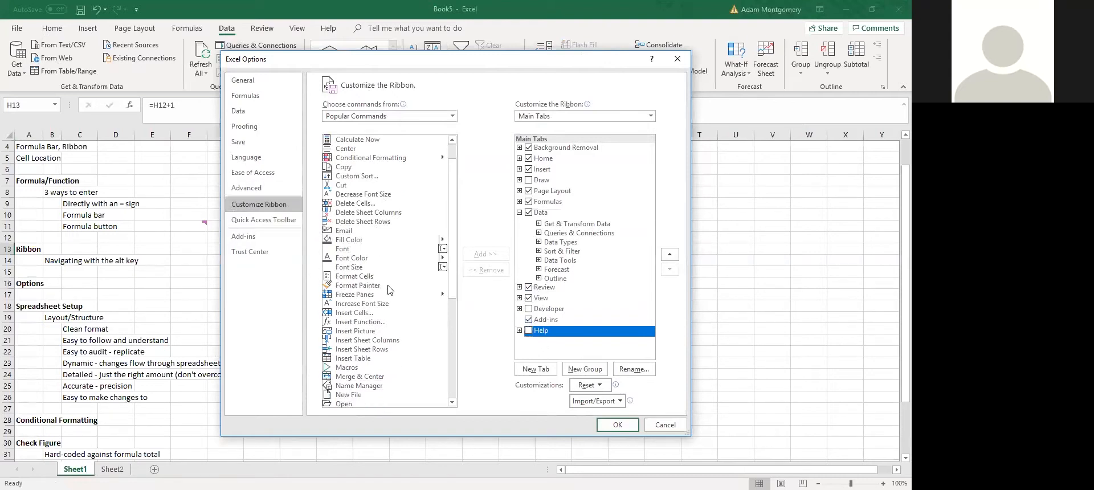
Step: Add the Spelling command to the Quick Access Toolbar and apply the changed options
left_click(266, 221)
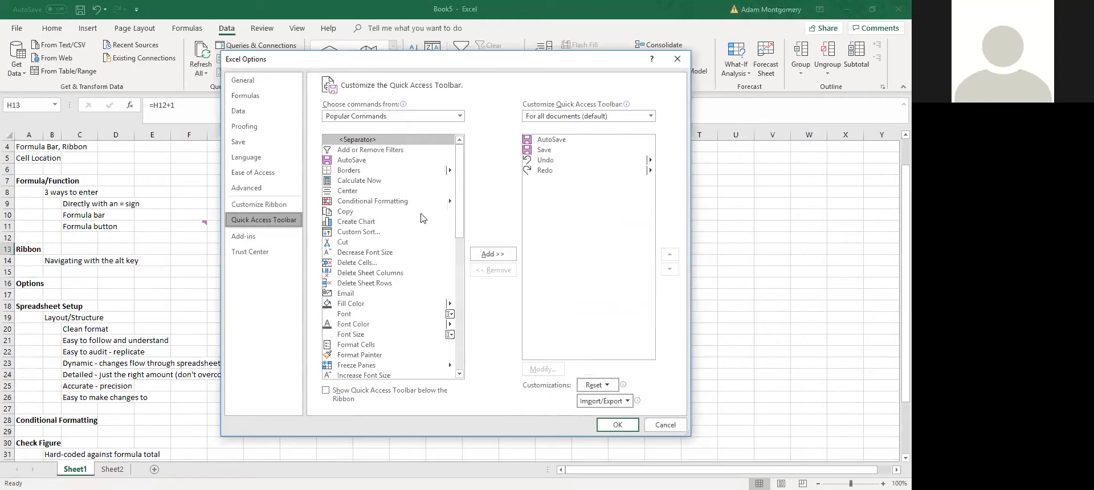
scroll(375, 271, "down", 12)
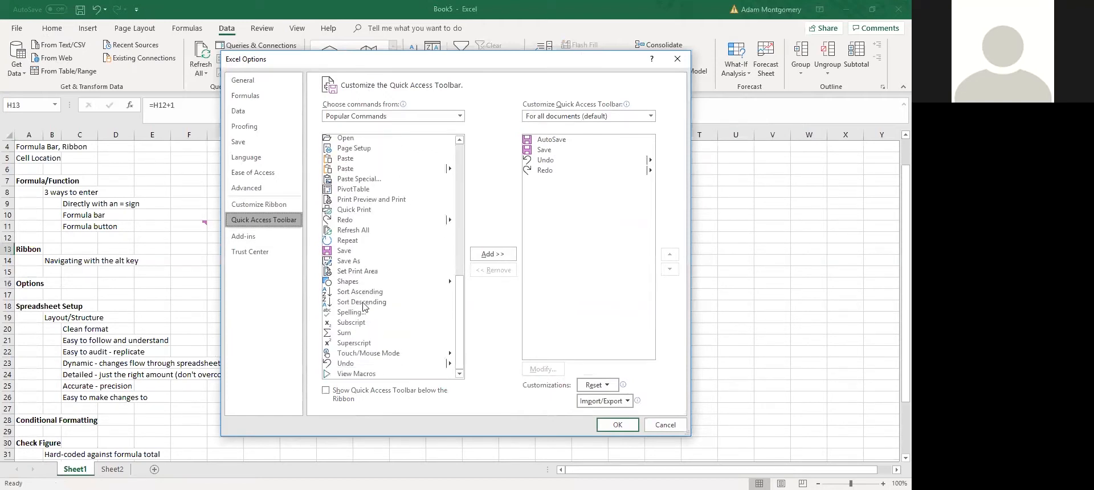
left_click(365, 312)
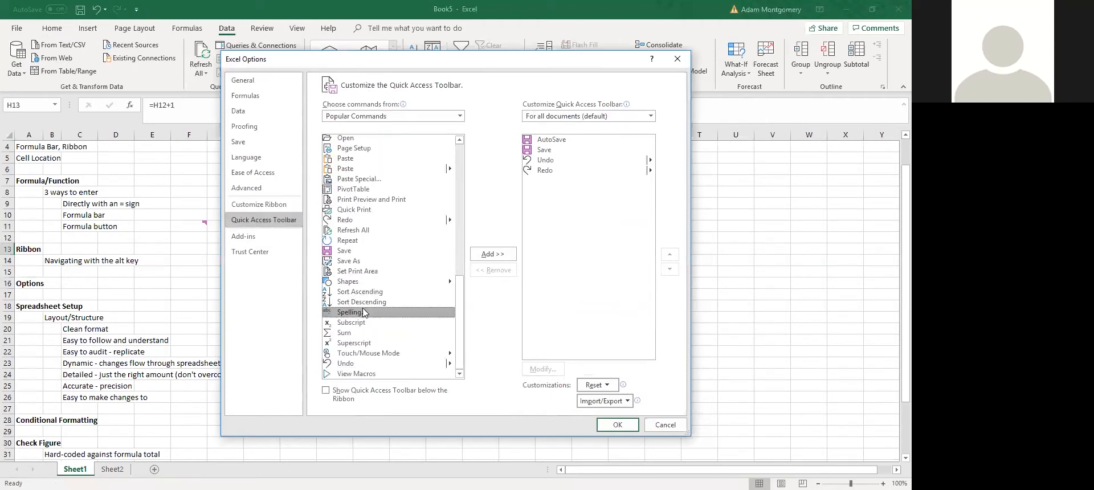
left_click(486, 256)
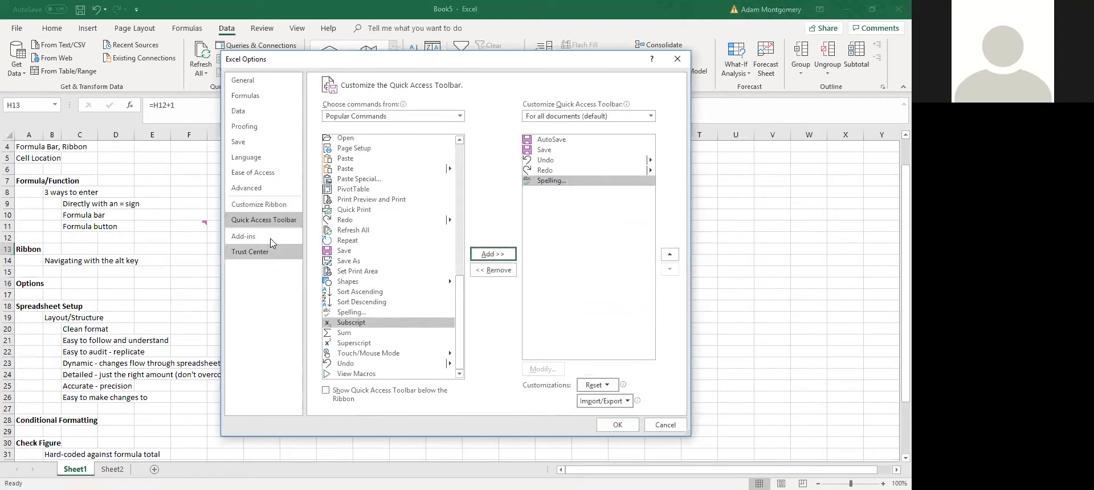
left_click(629, 426)
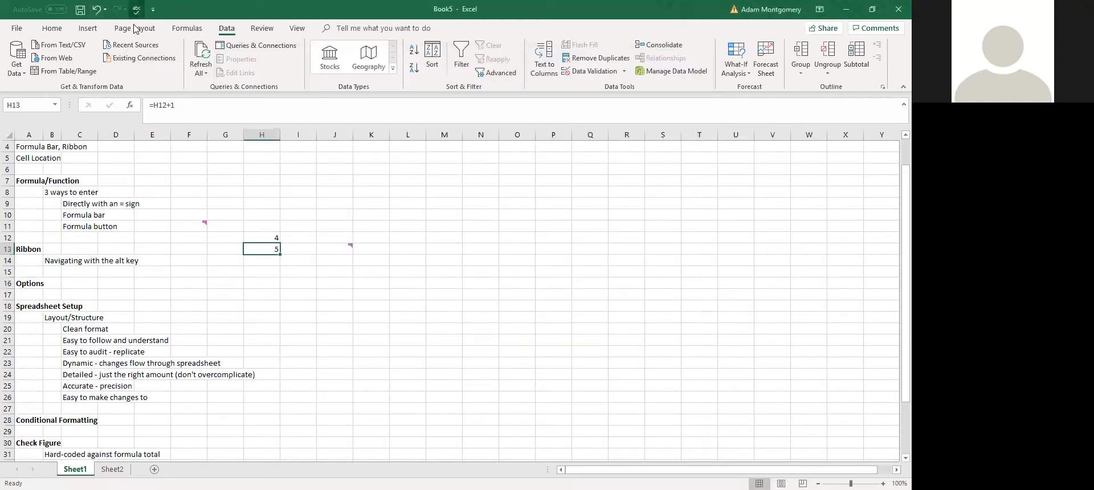
Step: Run a spell check on Sheet1 from the Quick Access Toolbar and dismiss its dialogs
left_click(435, 283)
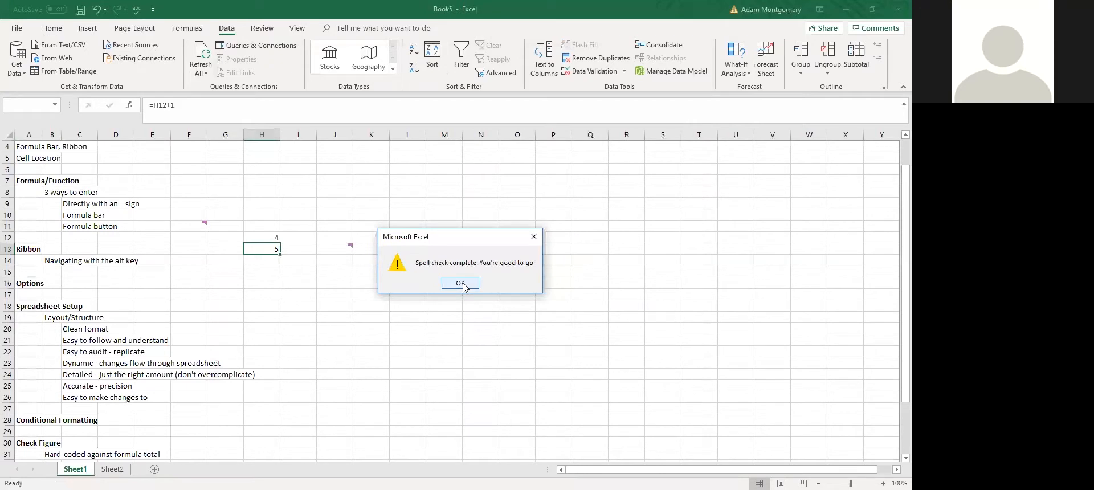
key("Return")
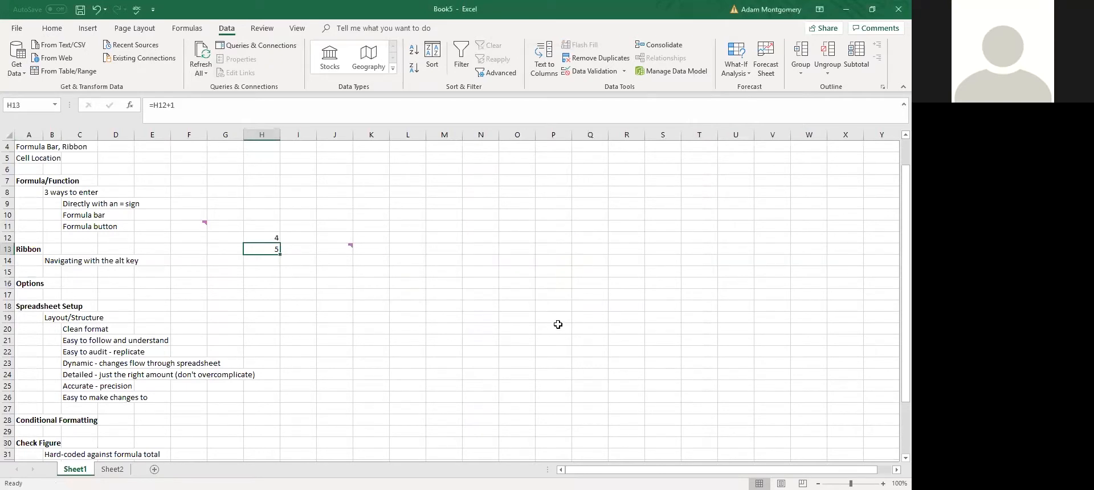
Step: Select the Conditional Formatting heading in row 28 of the Sheet1 outline, cells A28 to D28
scroll(242, 317, "down", 2)
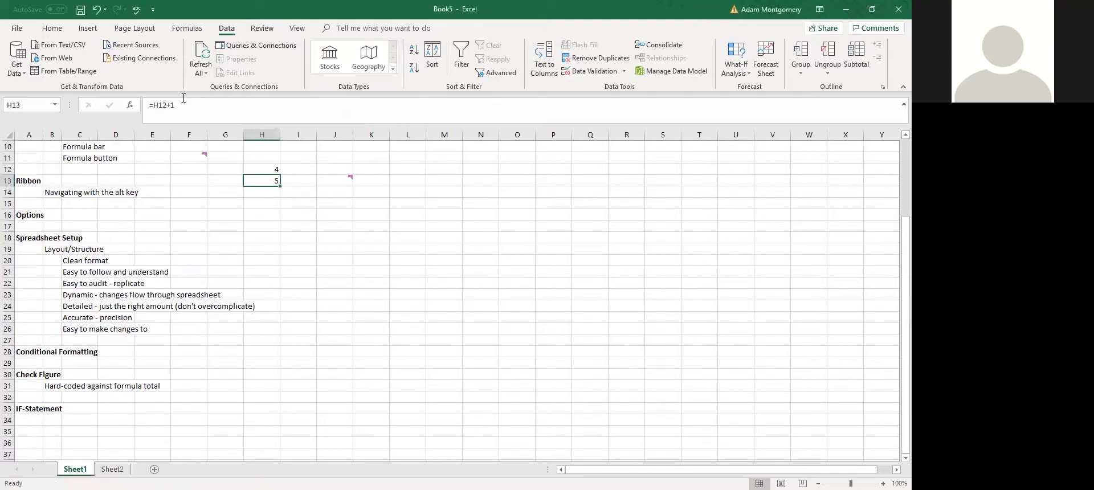
left_click(35, 353)
scroll(237, 350, "down", 1)
left_click_drag(115, 317, 25, 318)
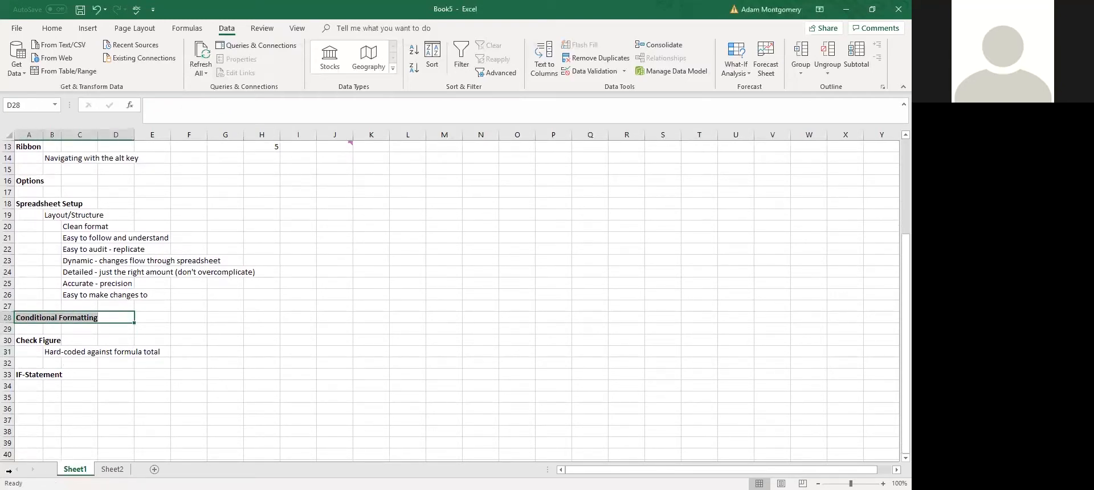
Step: Open Sheet2 and look over the April settlements table
left_click(112, 469)
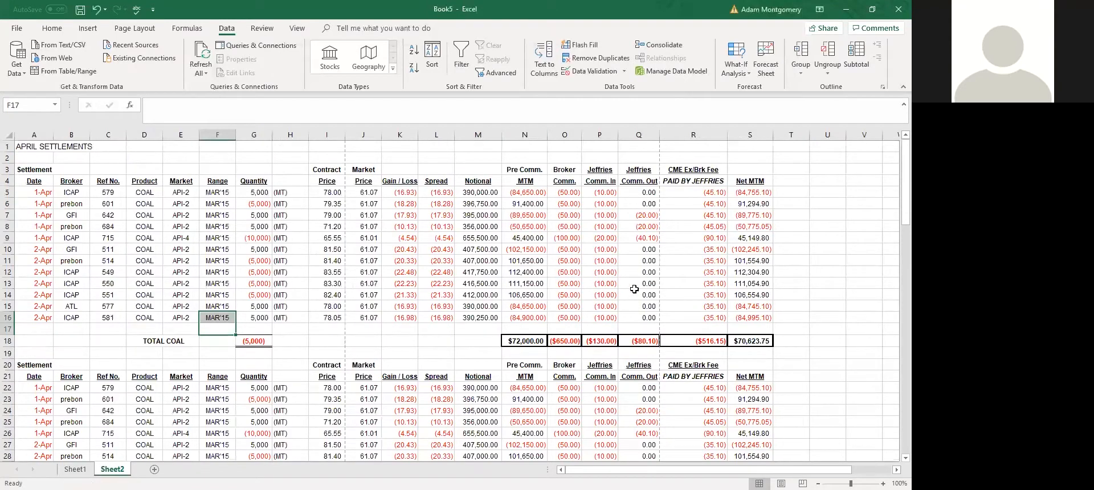
left_click(363, 337)
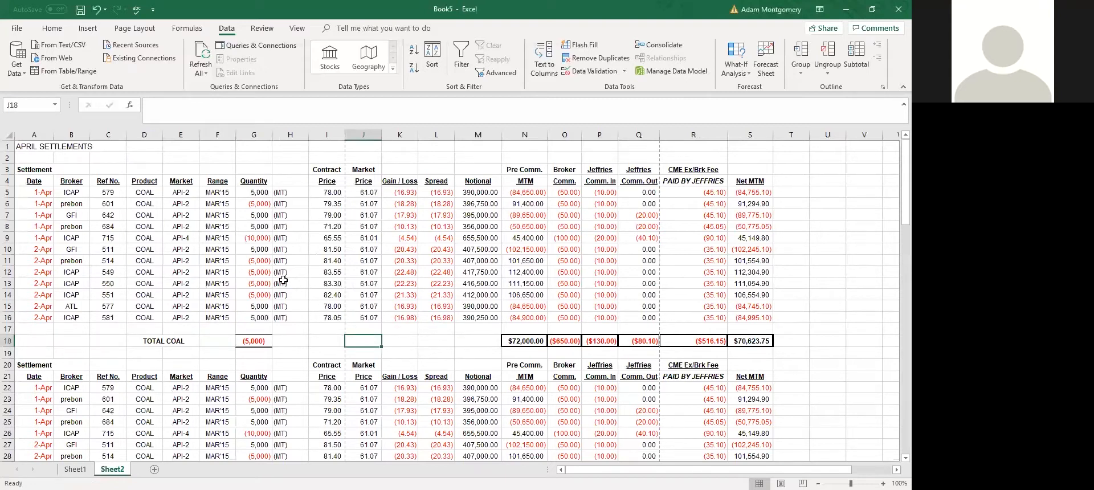
left_click(227, 228)
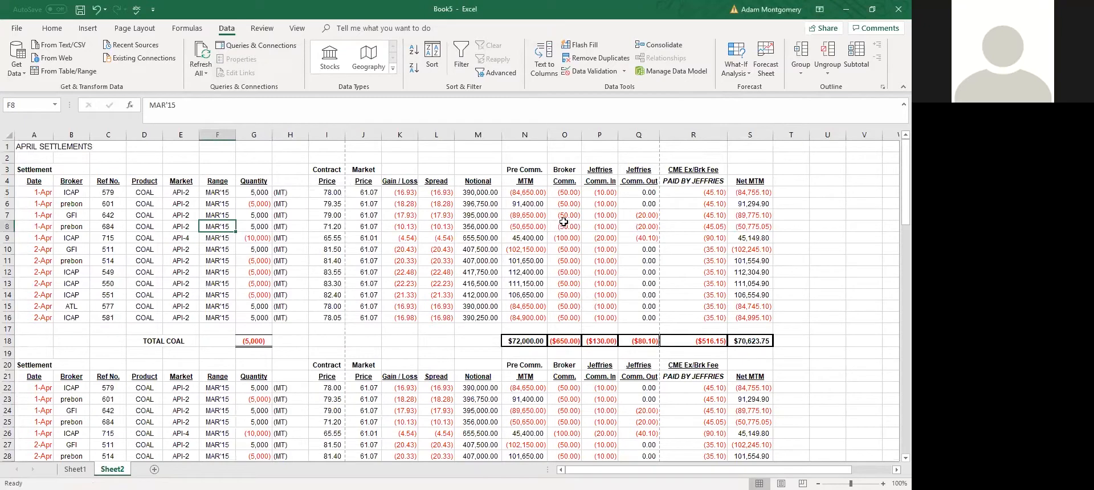
Step: Set up an Equal To highlight rule for -20 with a custom format on the first table's Jeffries Comm. In cells P4:P17
left_click_drag(602, 329, 585, 181)
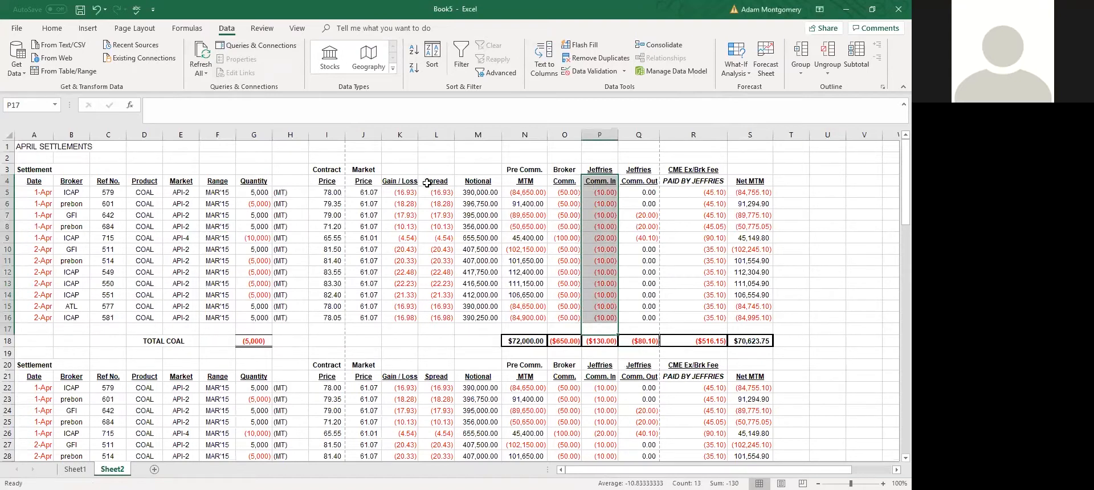
scroll(248, 31, "up", 2)
scroll(248, 31, "up", 2)
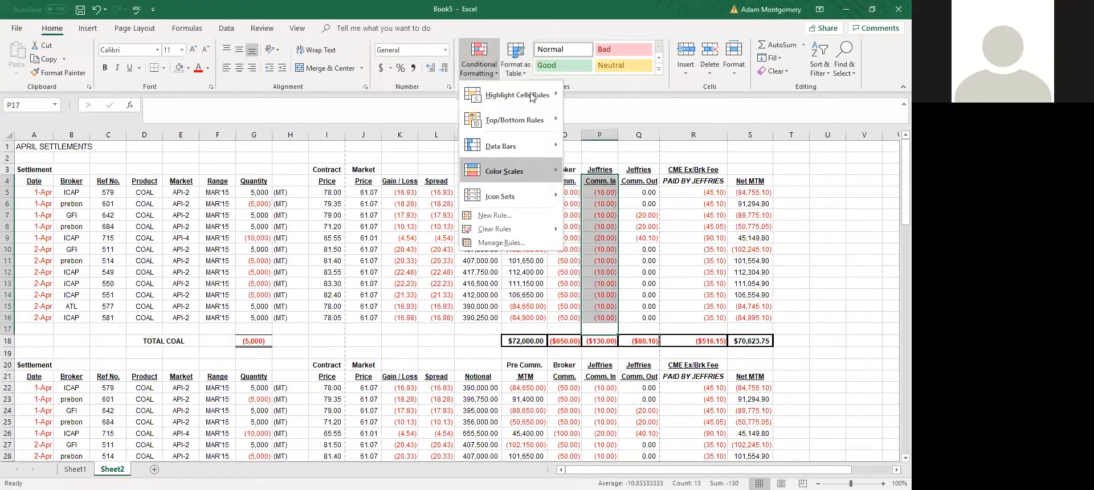
mouse_move(531, 97)
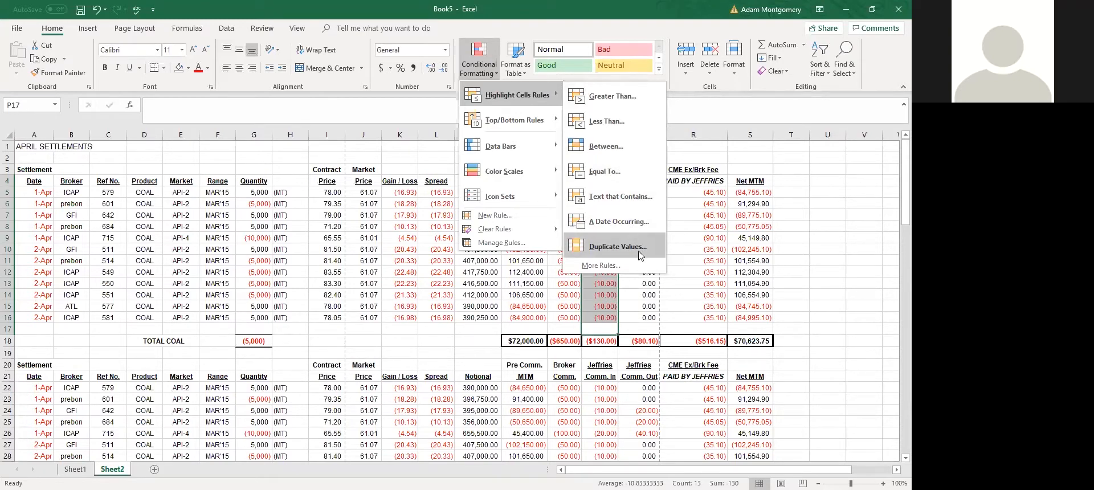
left_click(629, 177)
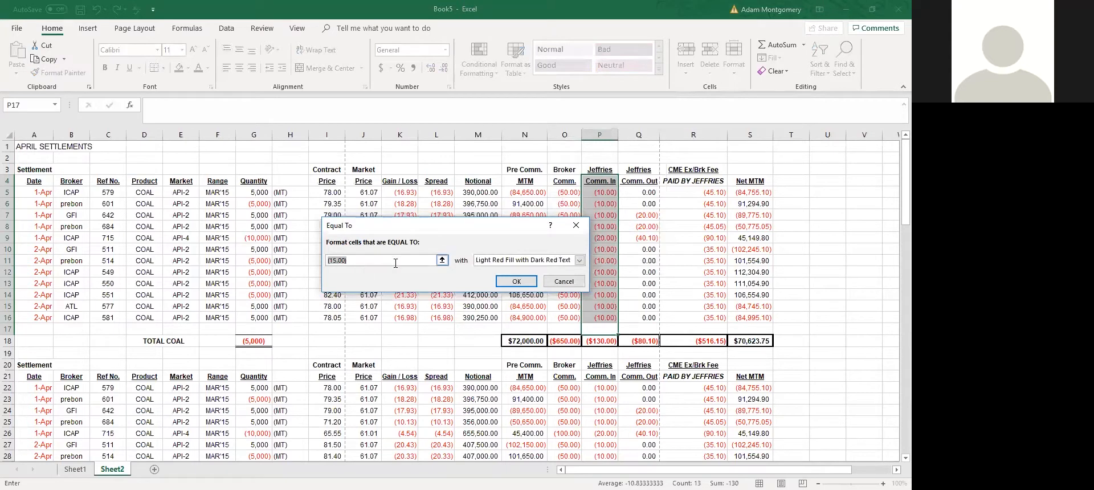
type("-20")
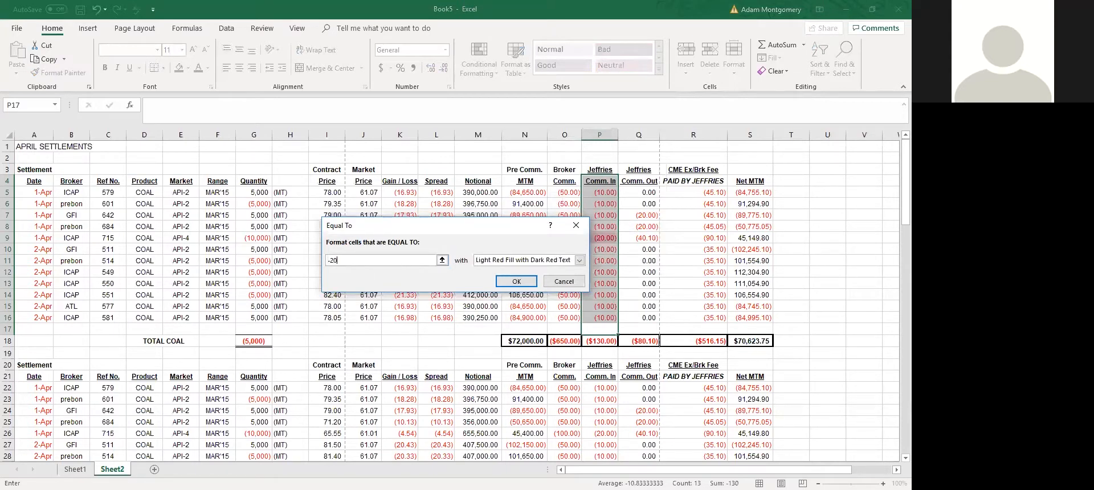
left_click(522, 262)
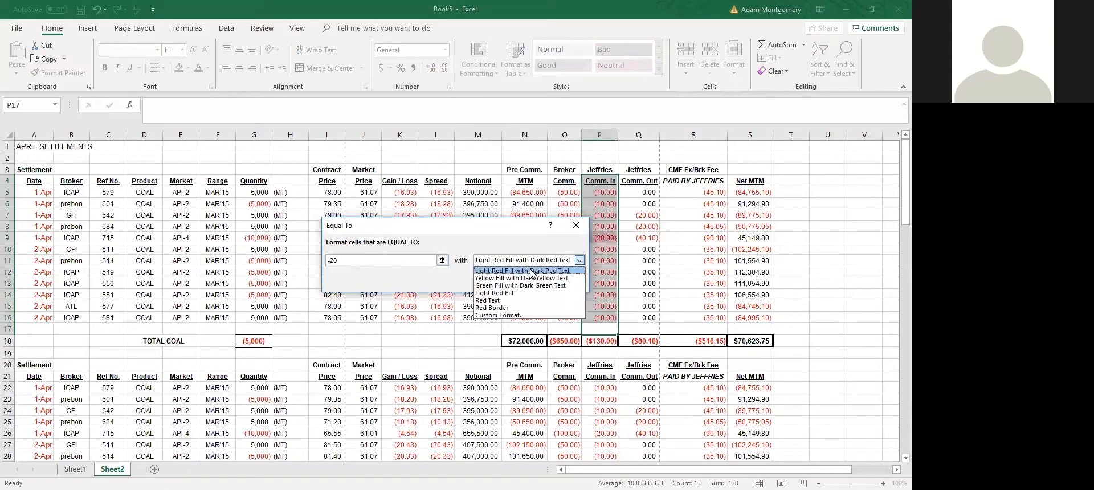
left_click(538, 315)
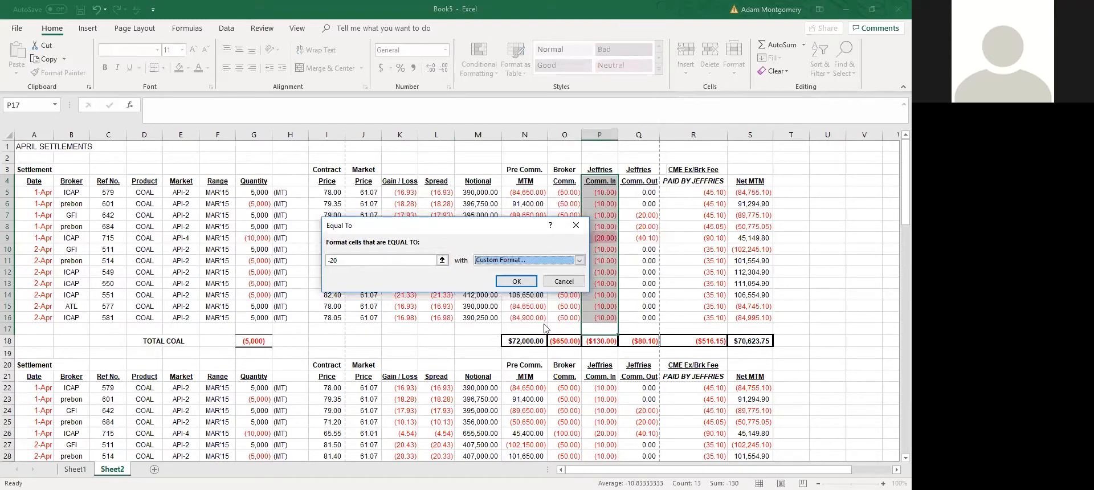
Step: Give the Equal To rule's custom format a yellow fill and apply the rule
left_click(322, 122)
left_click(400, 122)
left_click(419, 122)
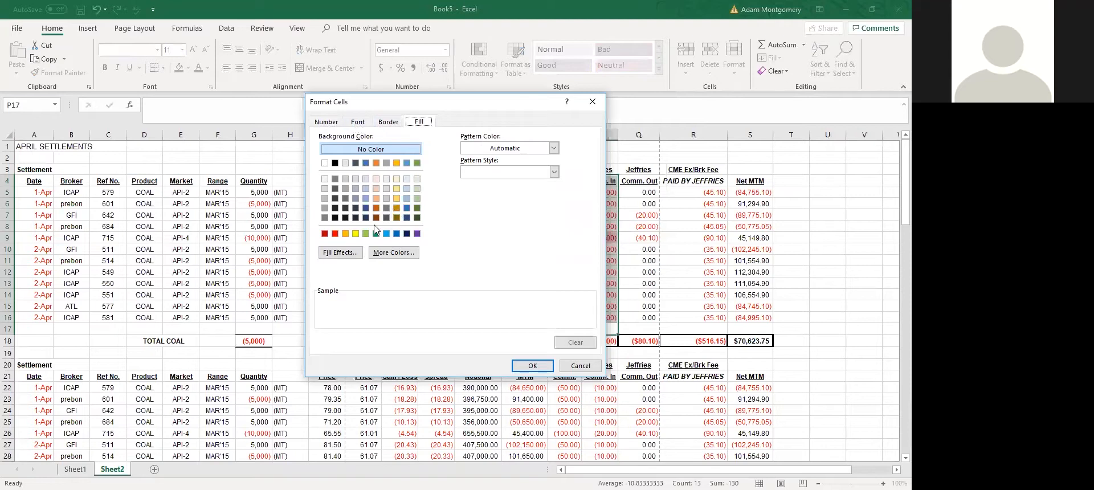
left_click(355, 234)
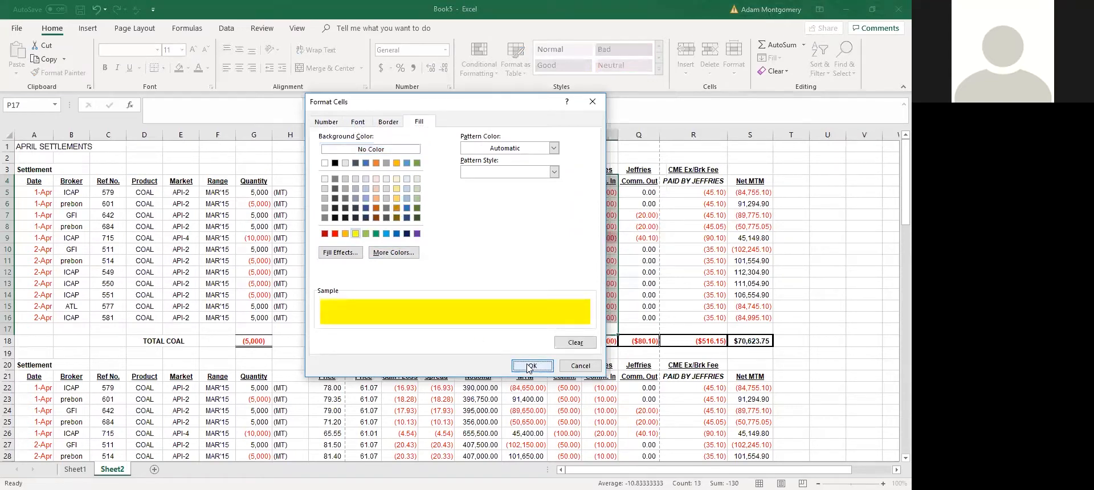
left_click(529, 366)
left_click(516, 281)
Step: Check the rule's highlighting against the other values in the first table's Jeffries Comm. In column
left_click(600, 237)
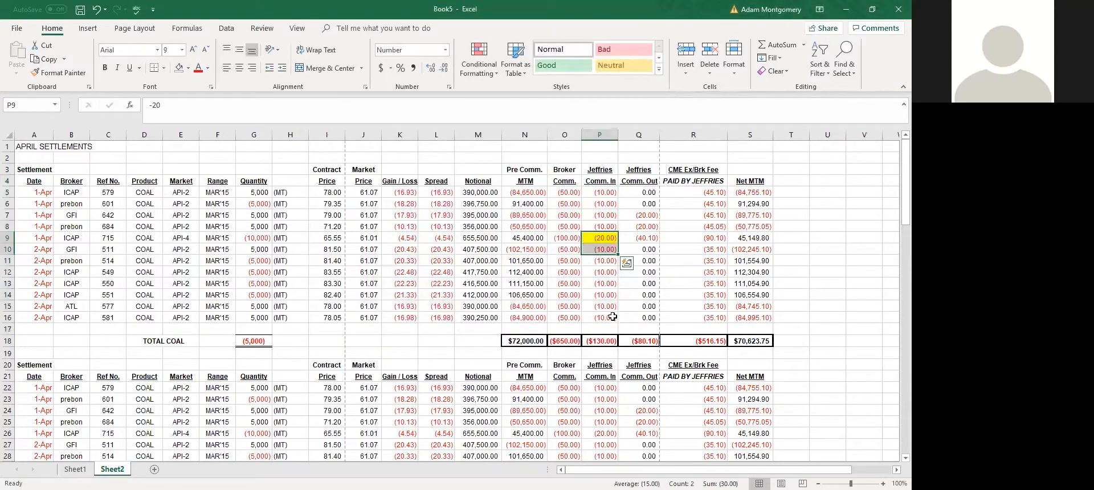
key("Return")
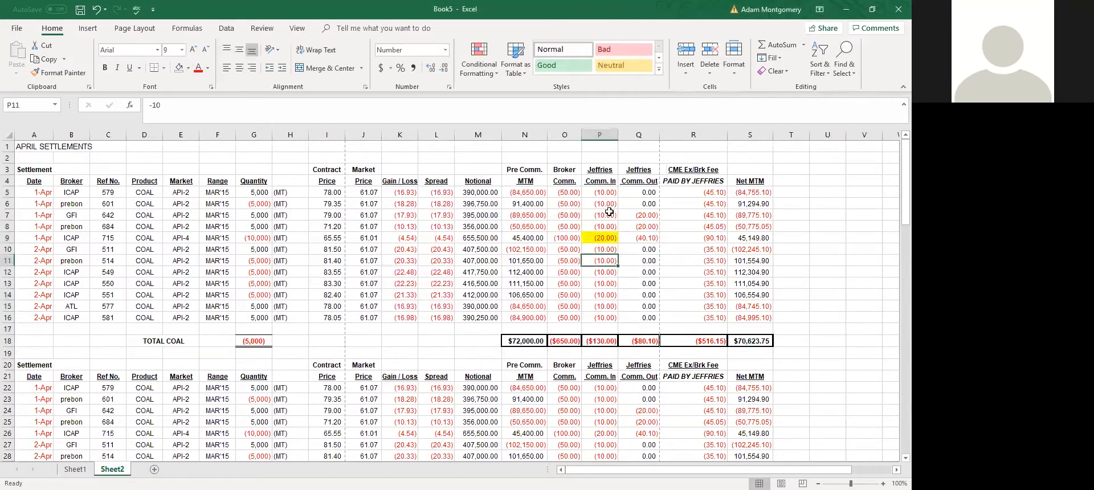
key("ctrl+Up")
left_click(612, 227, "shift")
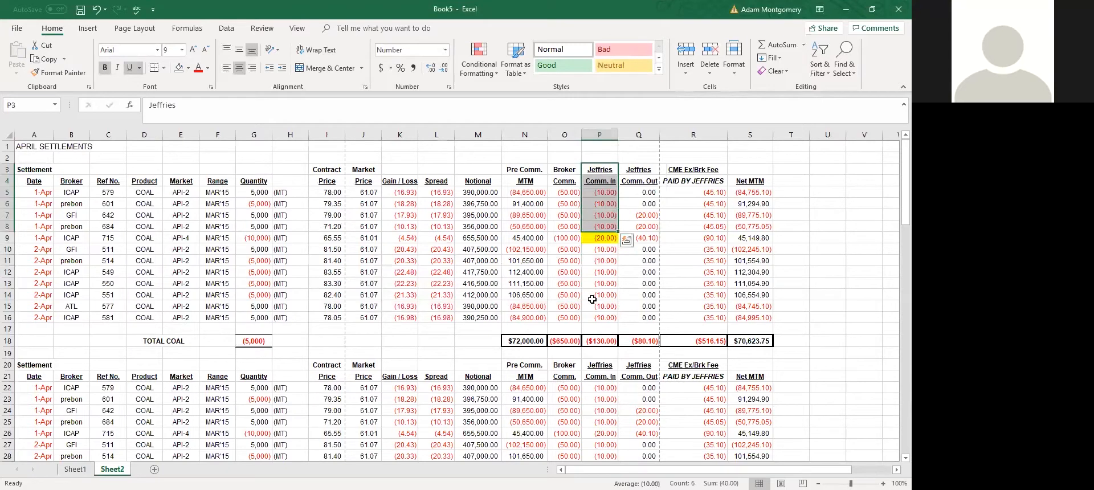
left_click_drag(602, 320, 604, 182)
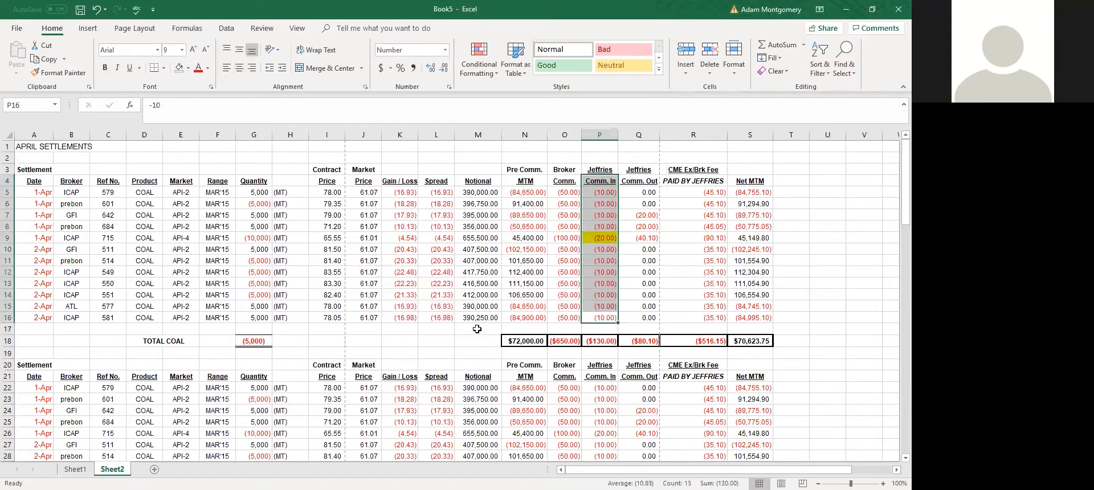
left_click(477, 329)
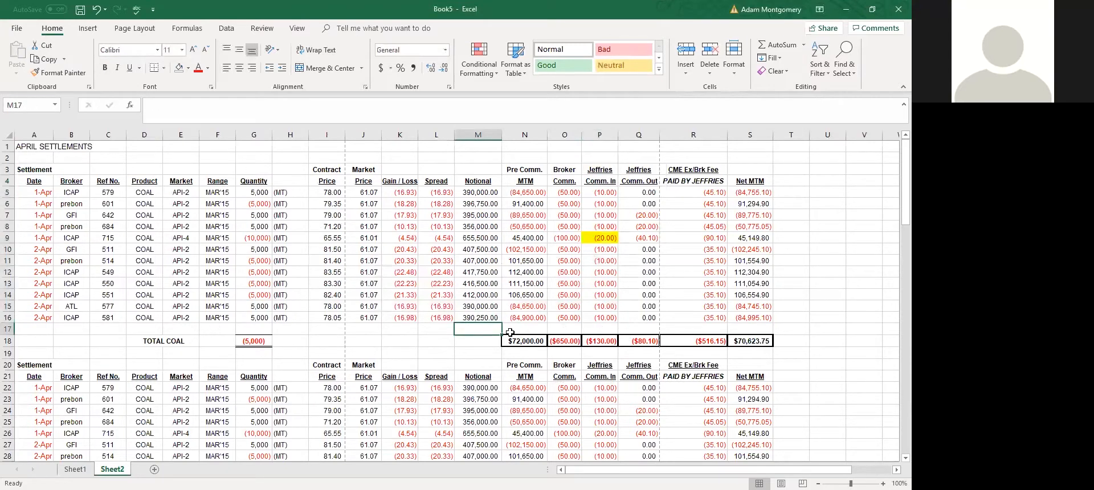
Step: Select the entire column P and inspect the Jeffries Comm. In values and total in both settlement tables
scroll(661, 313, "down", 5)
scroll(615, 361, "up", 5)
key("ctrl+space")
left_click(613, 342)
scroll(603, 393, "down", 2)
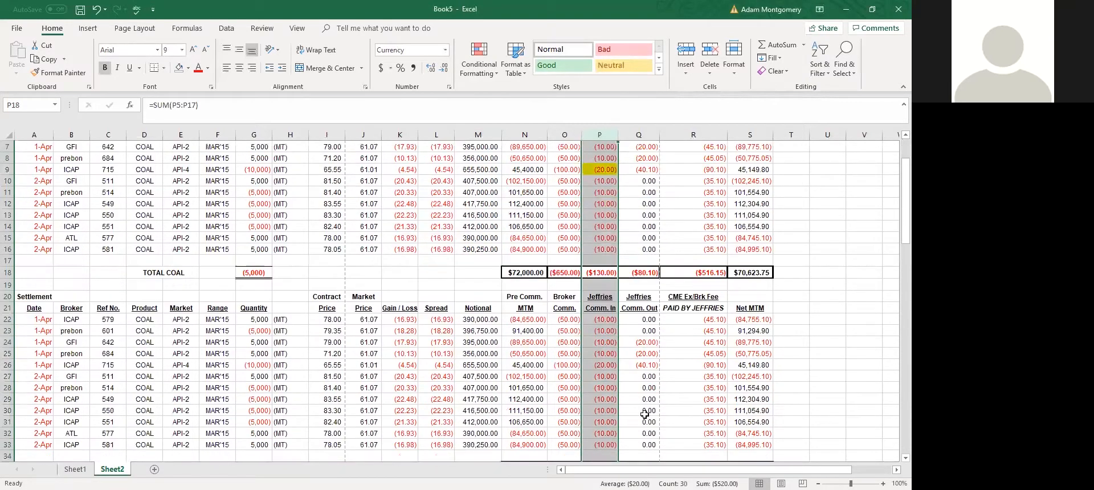
left_click(482, 71)
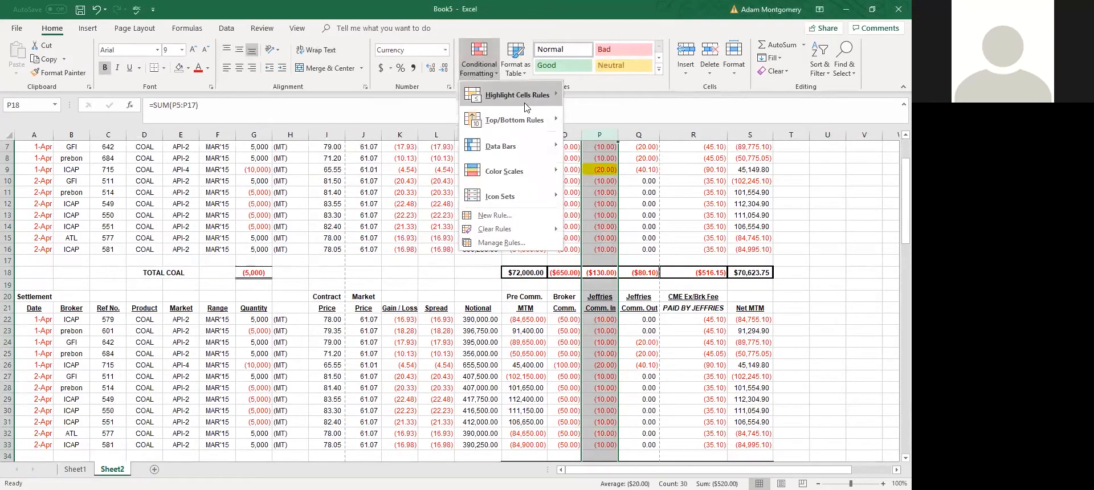
mouse_move(524, 104)
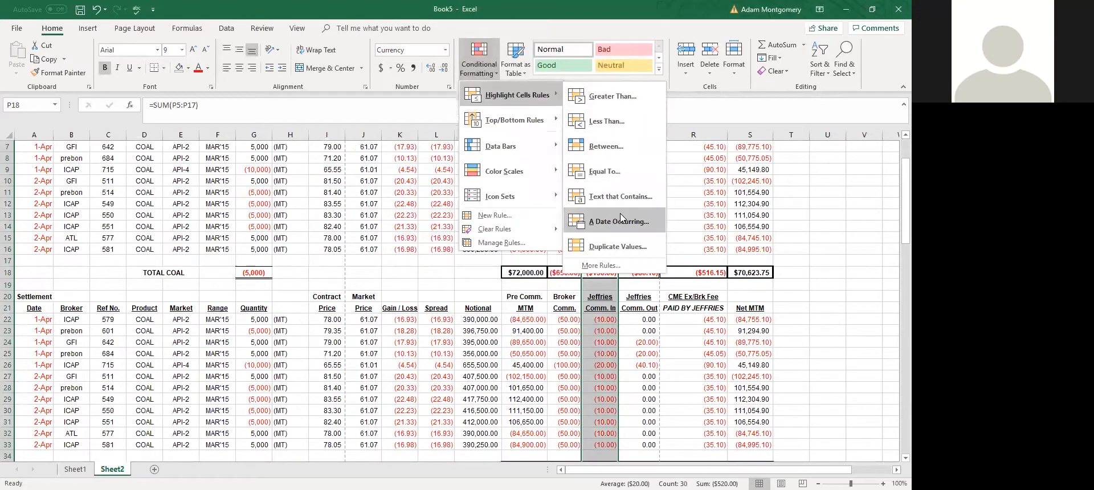
left_click(622, 173)
type("-")
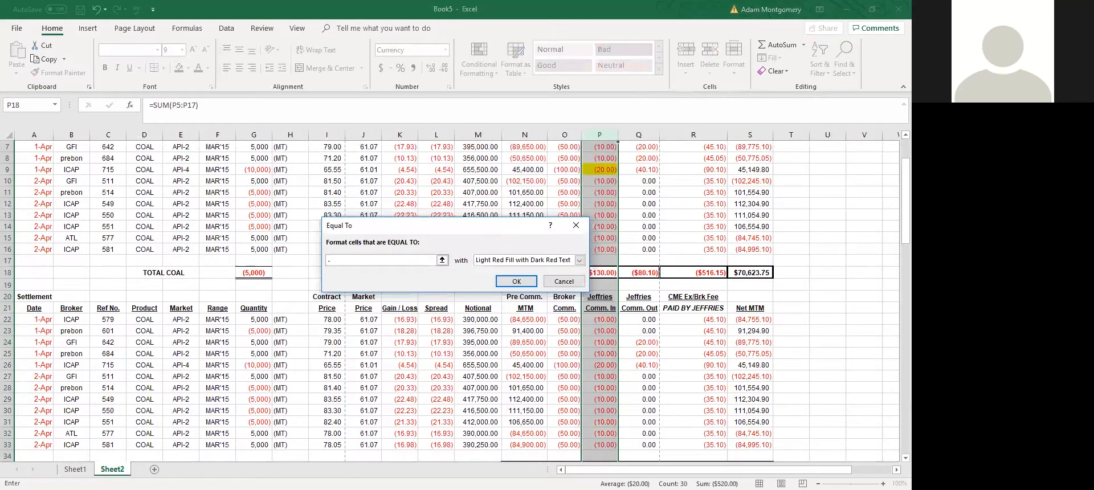
type("10")
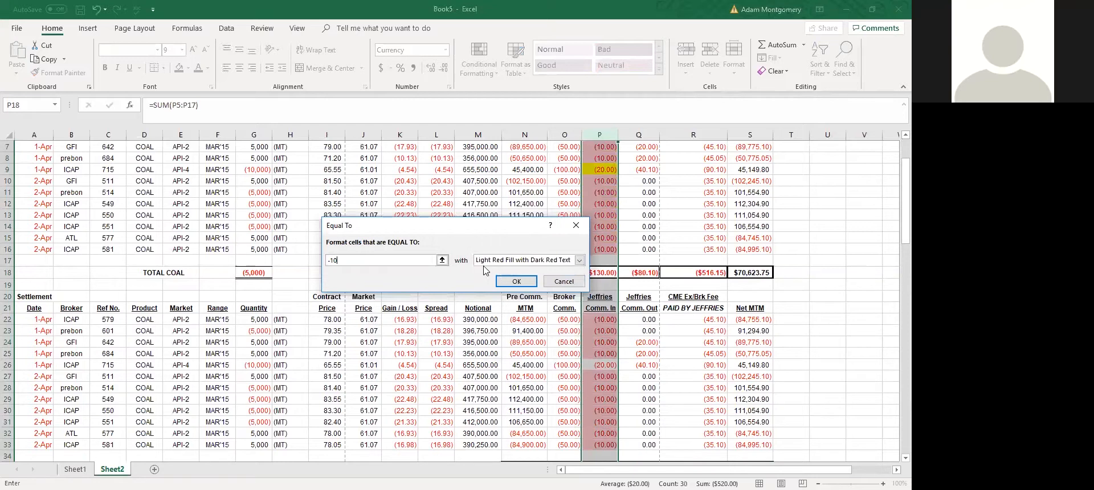
left_click(563, 281)
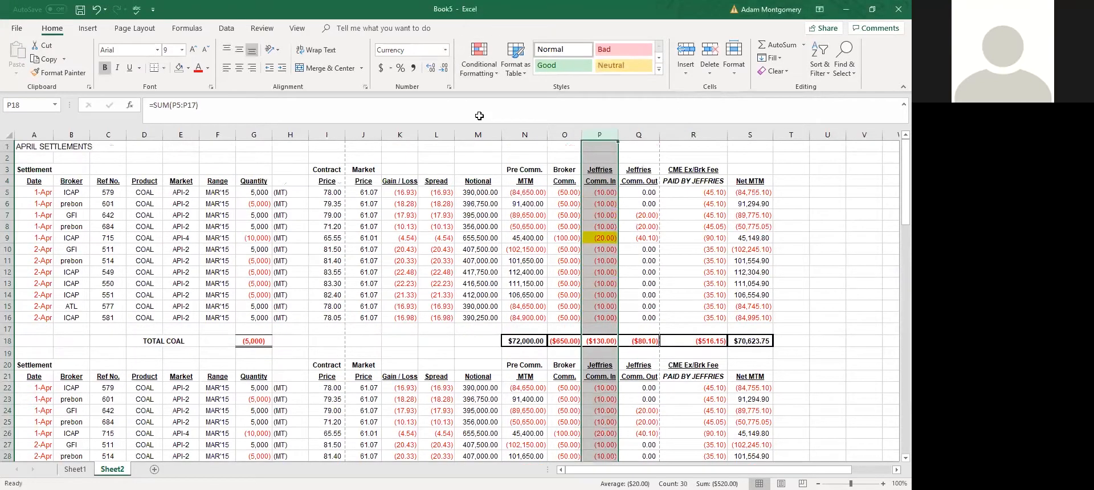
Step: Compare the highlighted cell P9 with the other Jeffries Comm. In values and look over both settlement tables
left_click(585, 298)
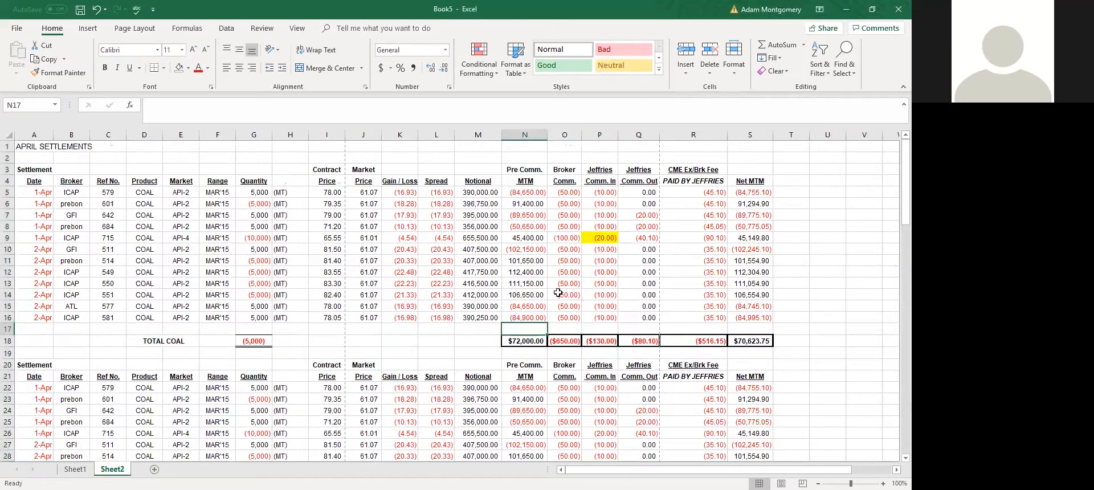
left_click(287, 281)
left_click(202, 274)
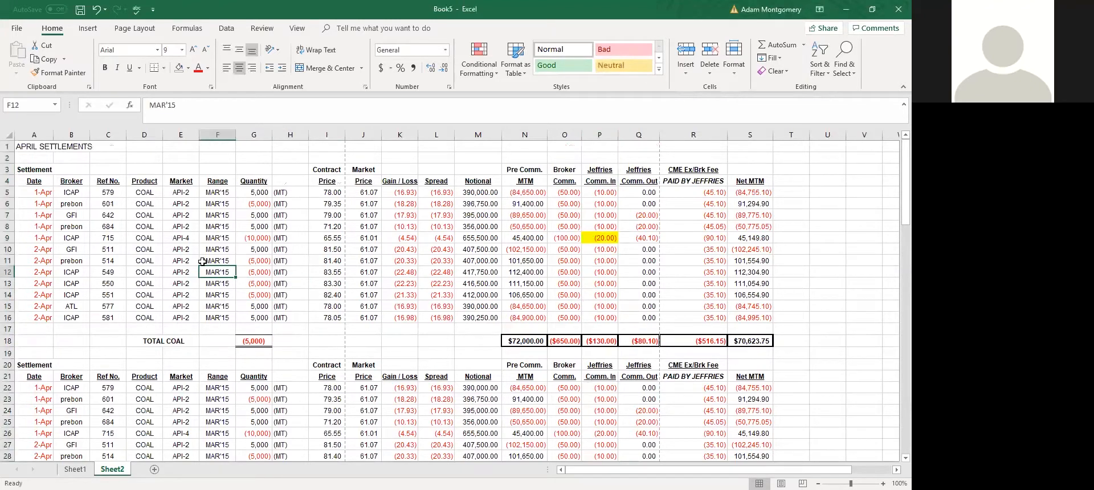
left_click(130, 193)
left_click(590, 238)
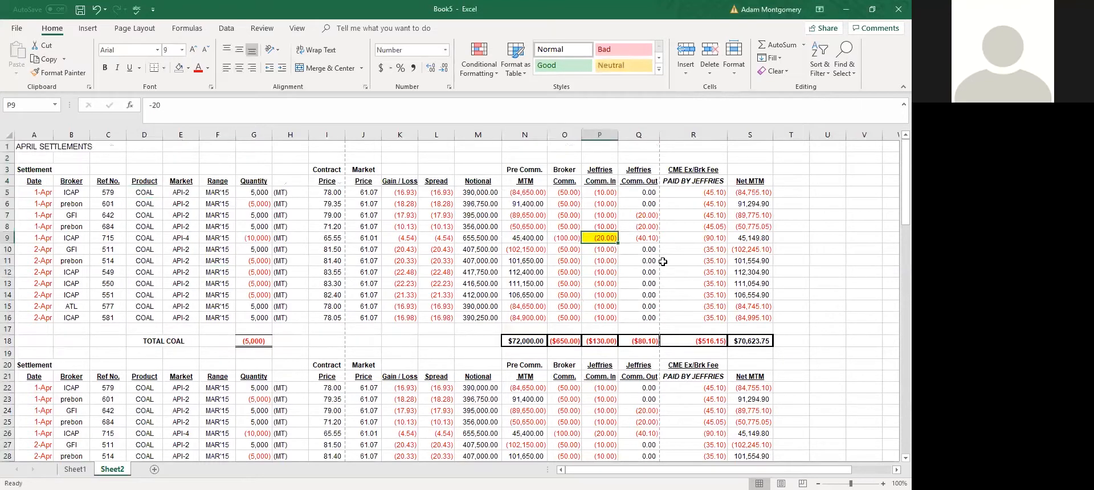
left_click(605, 273)
left_click_drag(605, 317, 595, 181)
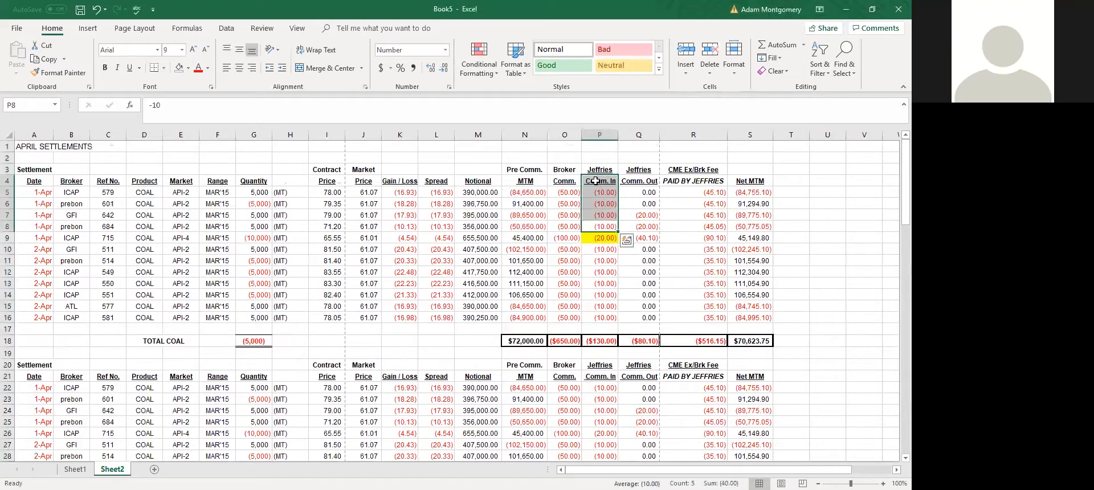
left_click_drag(384, 329, 405, 320)
scroll(696, 222, "down", 1)
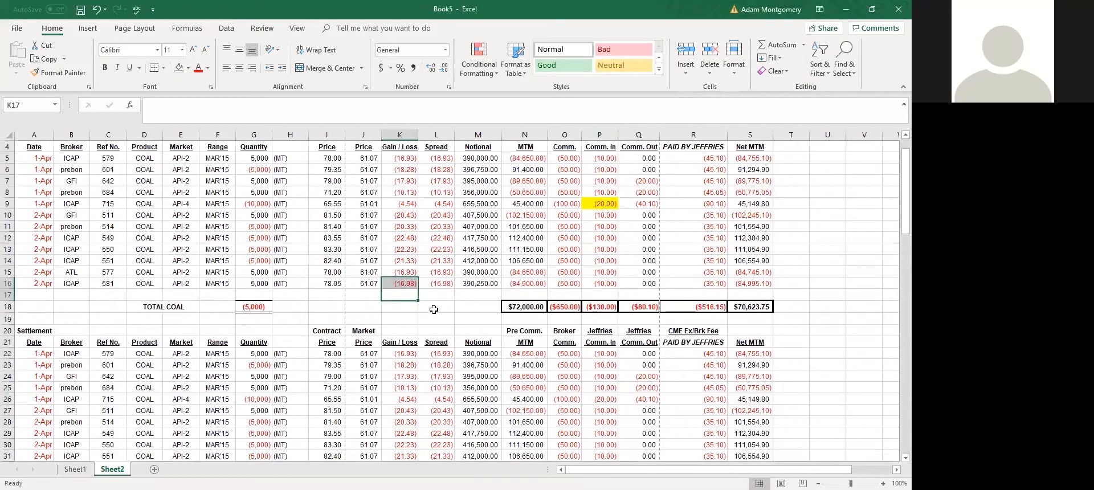
left_click(358, 308)
scroll(639, 274, "down", 2)
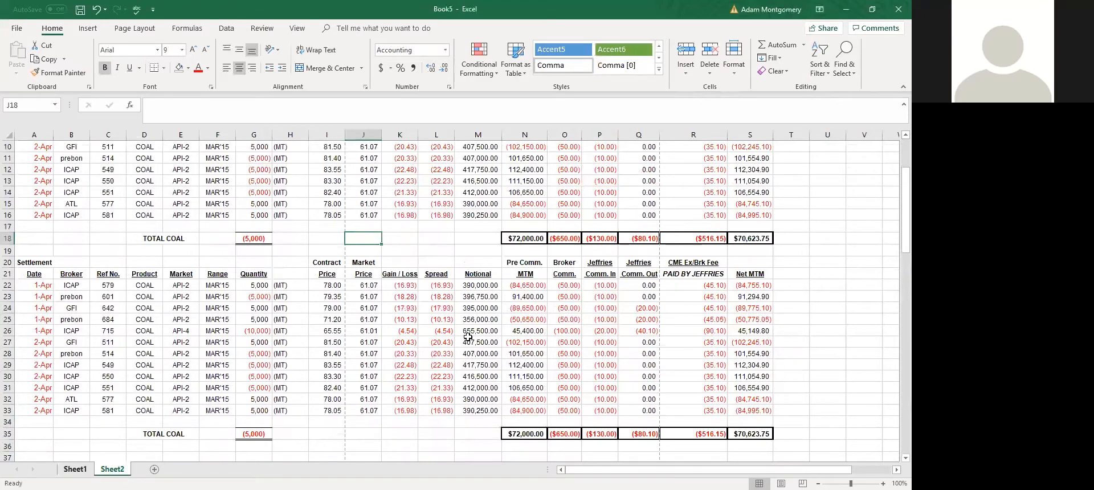
Step: Review the Check Figure topic in the Sheet1 outline and return to the settlement tables on Sheet2
key("ctrl+Page_Up")
left_click_drag(32, 351, 154, 337)
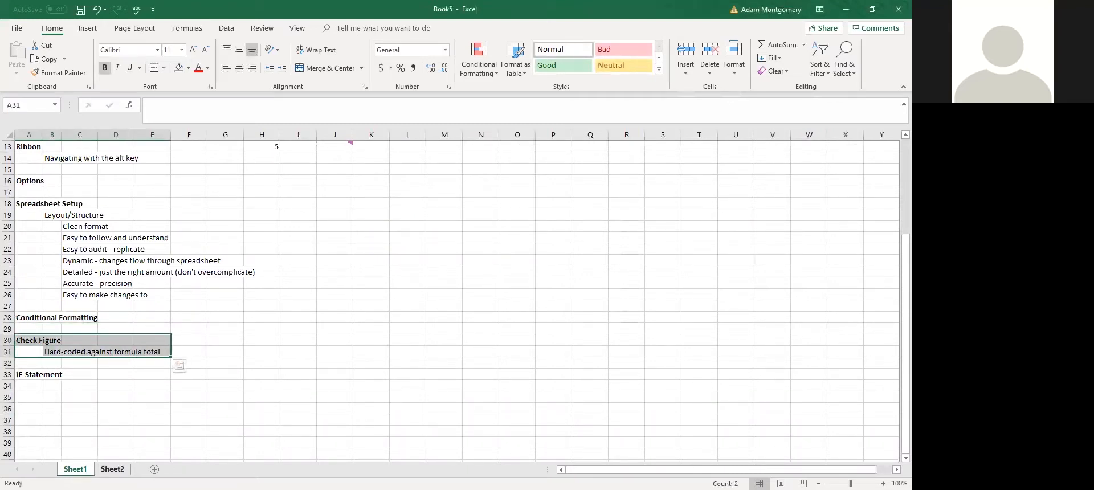
key("ctrl+Page_Down")
scroll(736, 346, "up", 3)
scroll(660, 319, "down", 2)
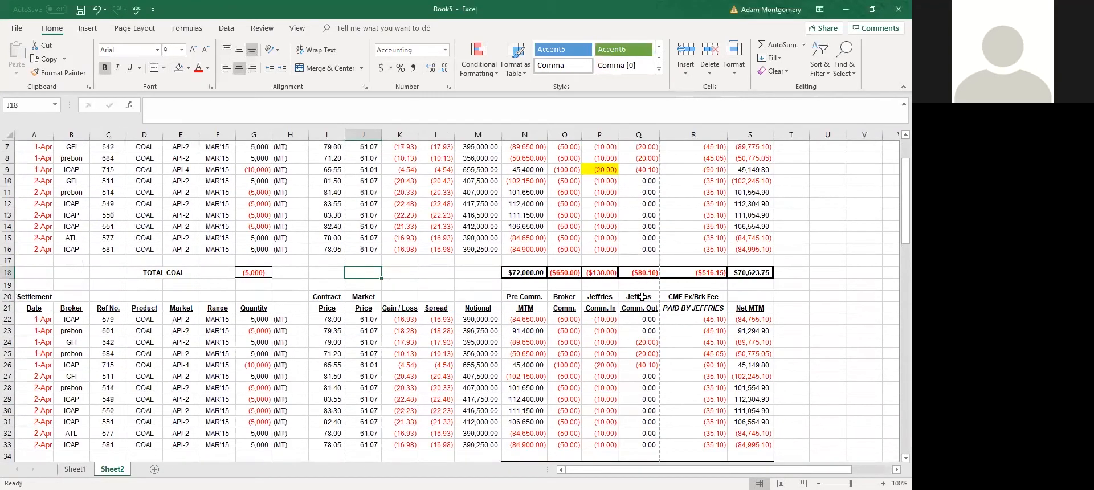
scroll(659, 300, "up", 2)
Step: Delete the second settlement table from row 20 downward, keeping only the first table
left_click(596, 362)
scroll(608, 389, "down", 6)
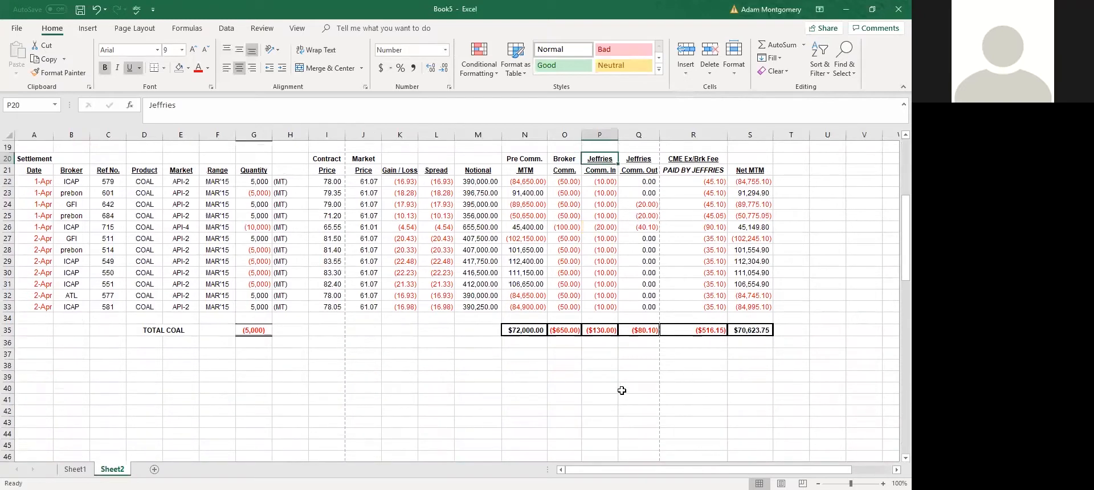
left_click(618, 383, "shift")
right_click(618, 384)
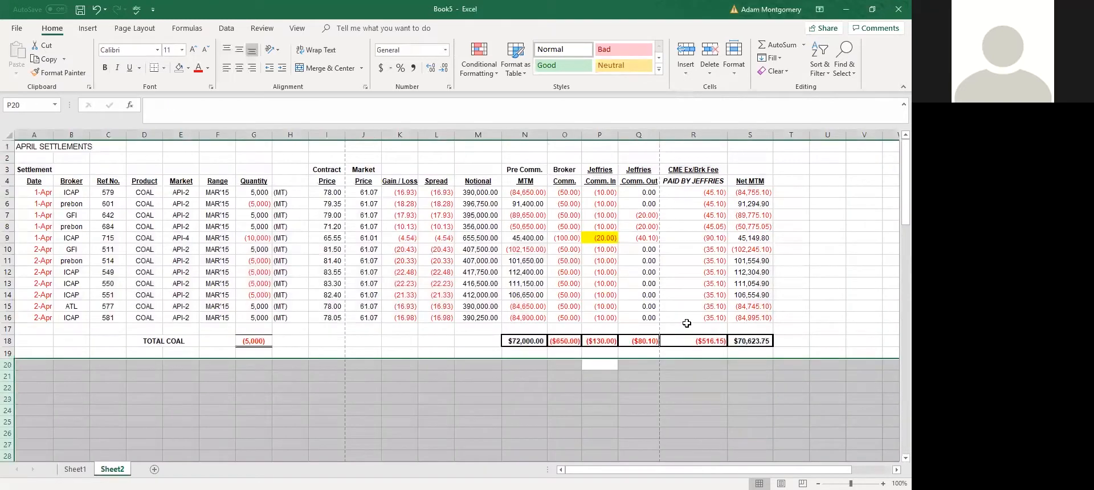
left_click(692, 310)
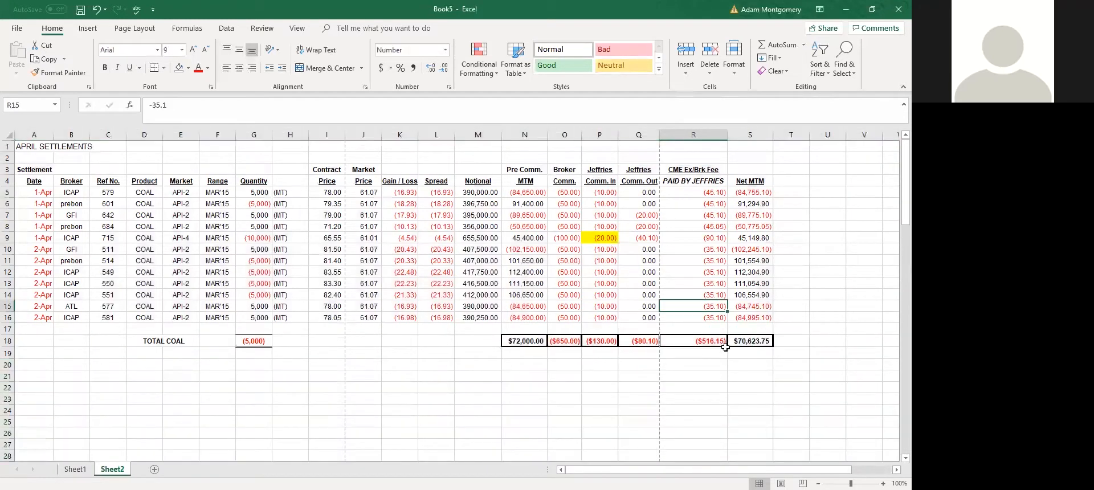
left_click(751, 352)
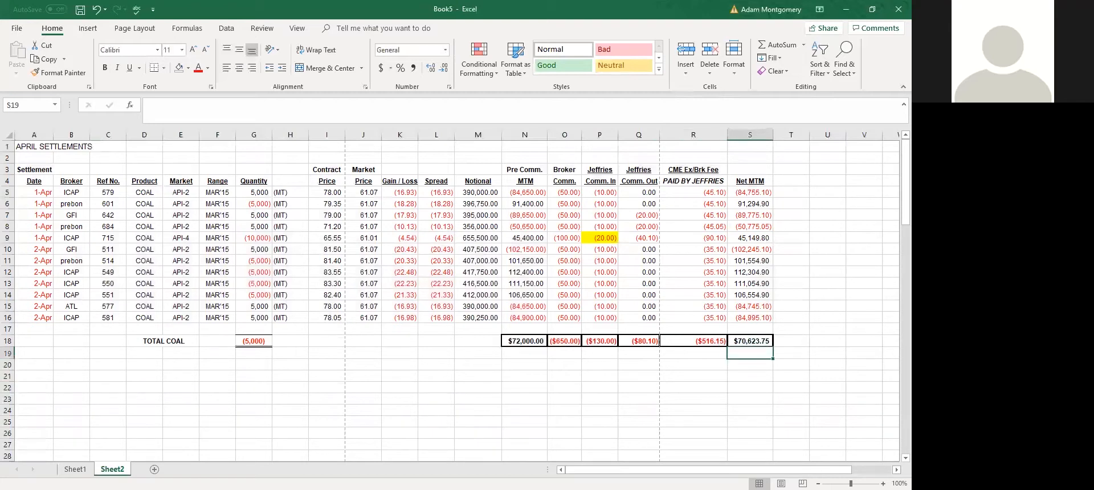
left_click(749, 342)
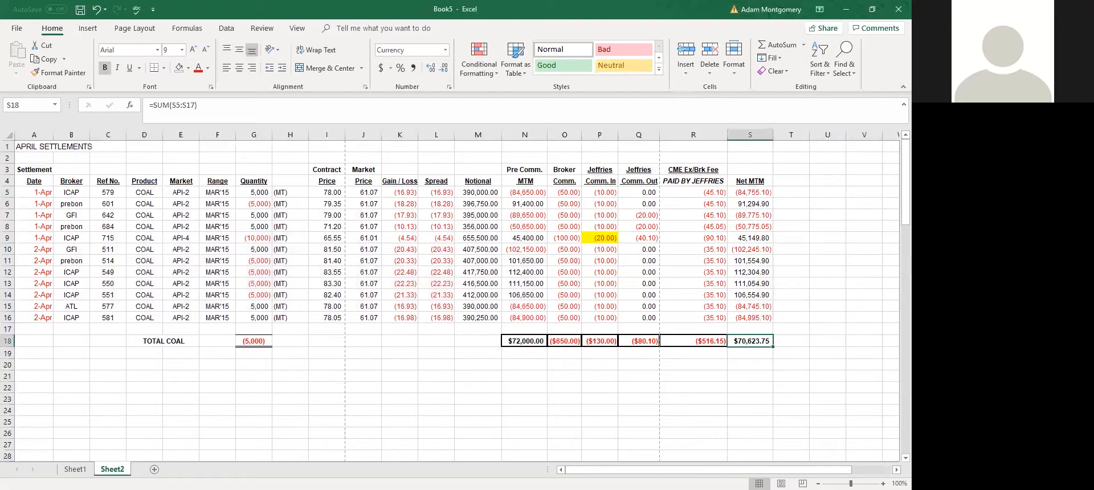
left_click(750, 353)
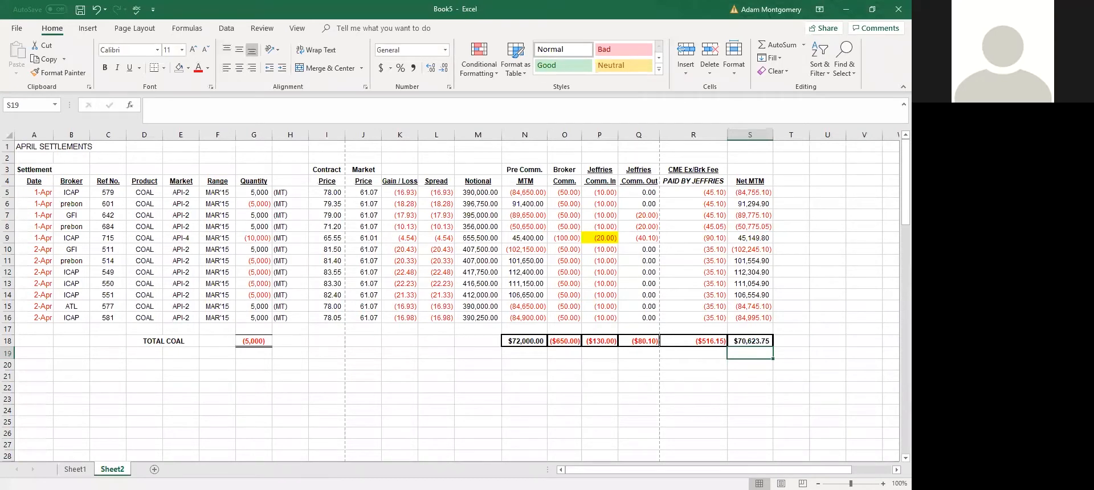
type("70")
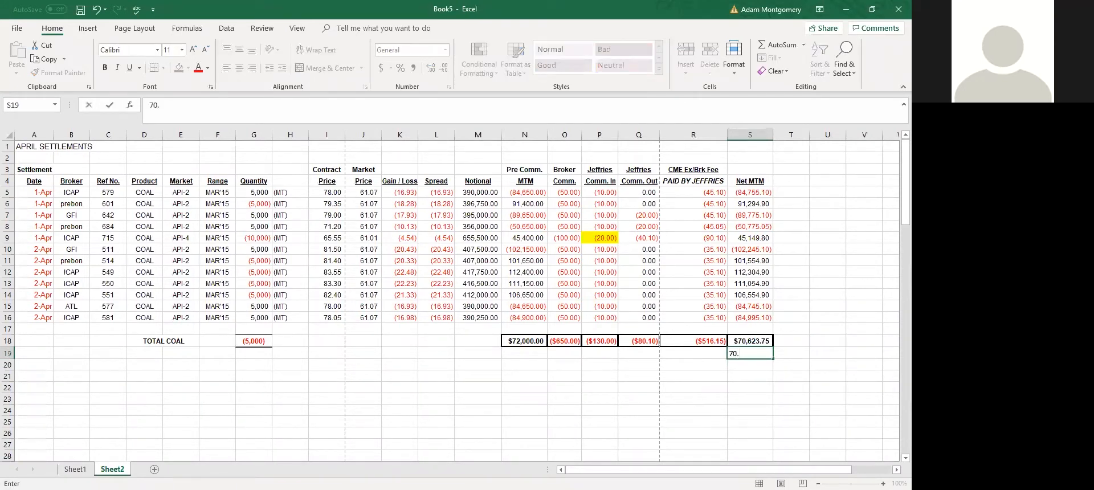
type(".")
key("Up")
key("Down")
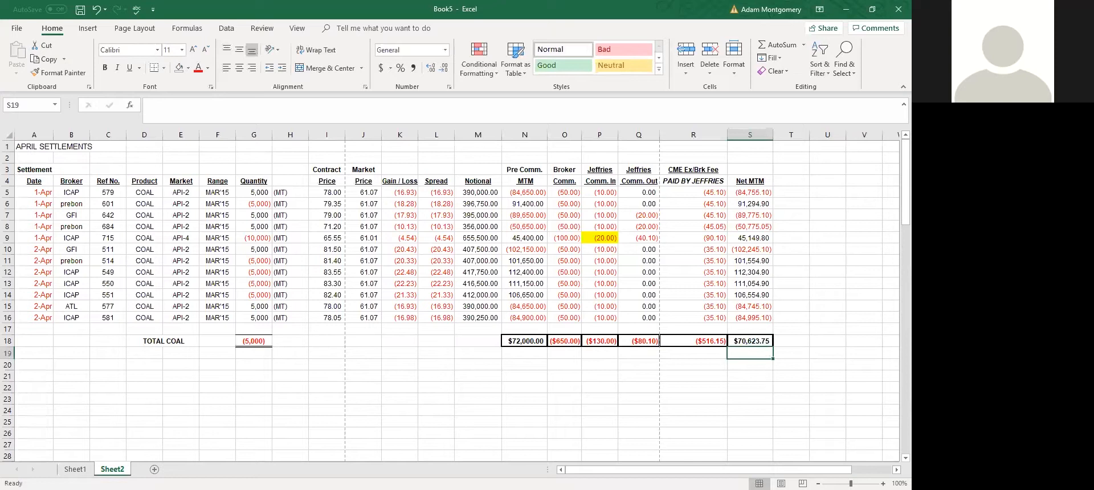
Step: Enter the label "Check Figure" in cell R19, below the CME Ex/Brk Fee total
left_click(693, 353)
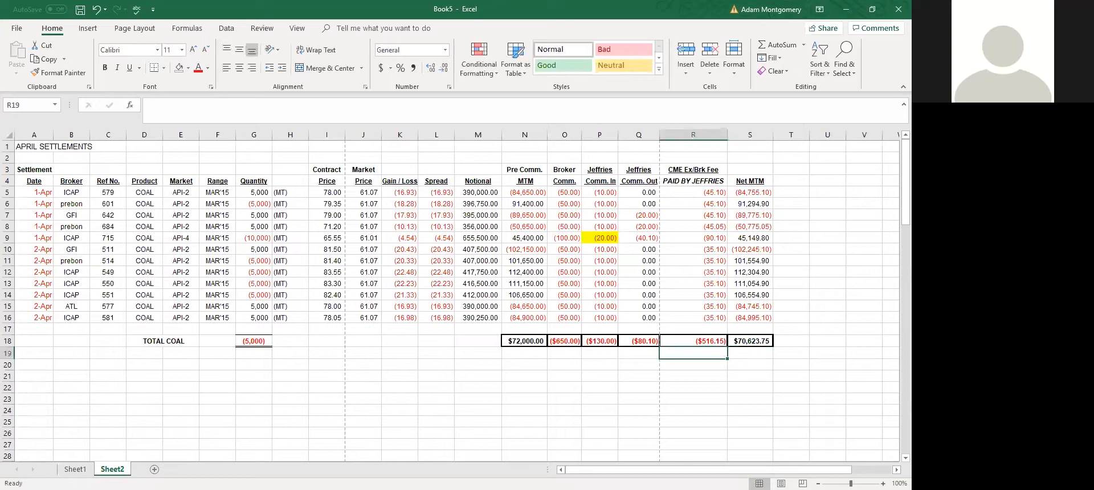
type("Check Figure")
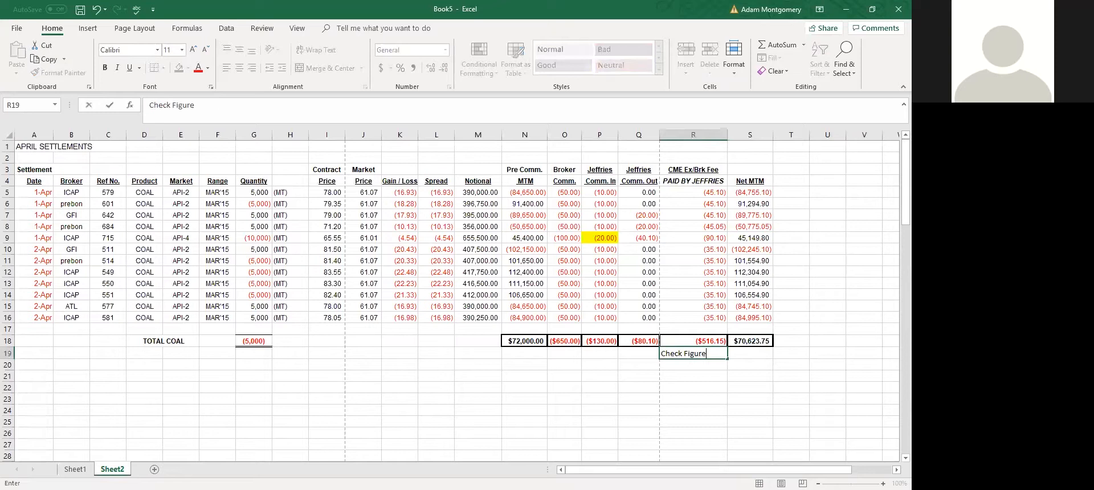
key("ctrl+Return")
key("Down")
Step: Enter the hard-coded check value 70623.75 in cell S19, directly below the Net MTM total
key("Up")
key("Up")
key("Right")
key("Down")
type("70623")
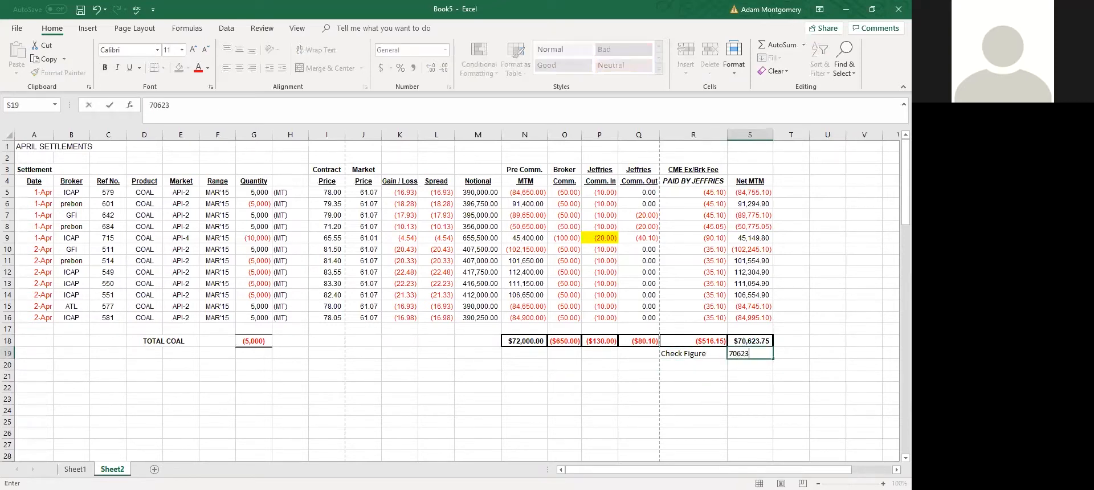
type(".75")
key("ctrl+Return")
Step: Enter the formula +S18-S19 in cell S20 to subtract the check figure from the Net MTM total
key("Down")
type("+")
key("Up")
key("Up")
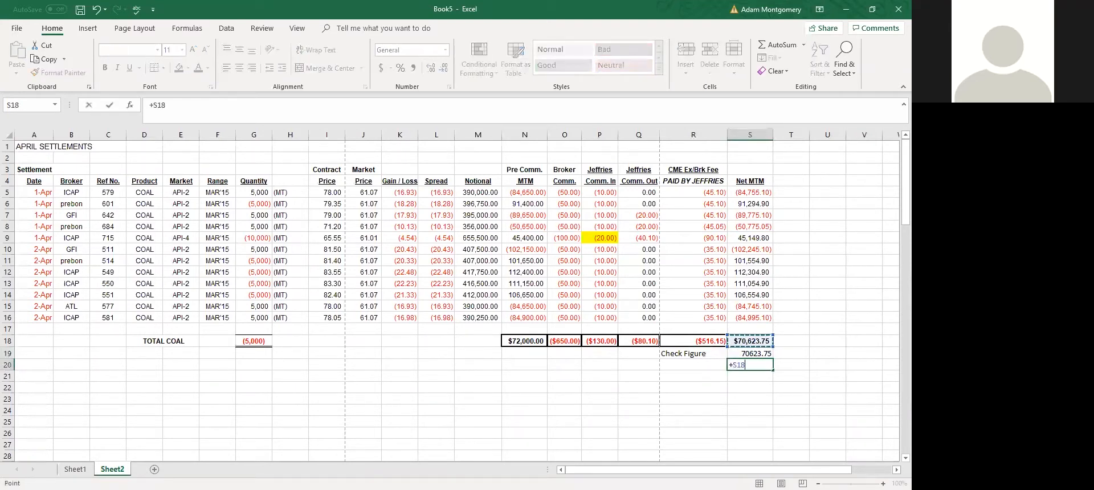
type("-")
key("Up")
key("ctrl+Return")
key("Down")
key("Up")
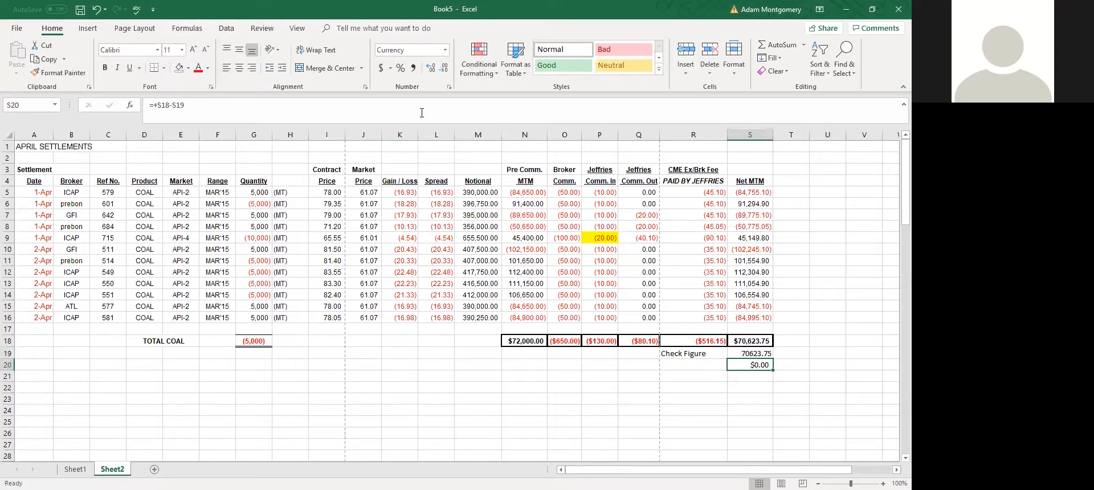
left_click(716, 365)
left_click(764, 364)
left_click(780, 364)
left_click(757, 365)
Step: Review the IF-Statement topic in the Sheet1 outline and return to cell R20 on Sheet2
left_click(692, 365)
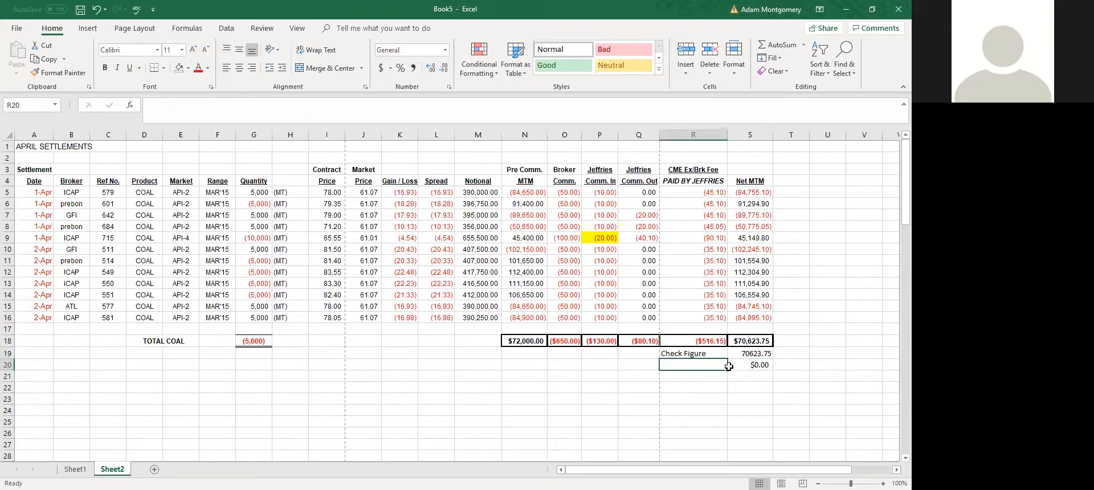
key("ctrl+Page_Up")
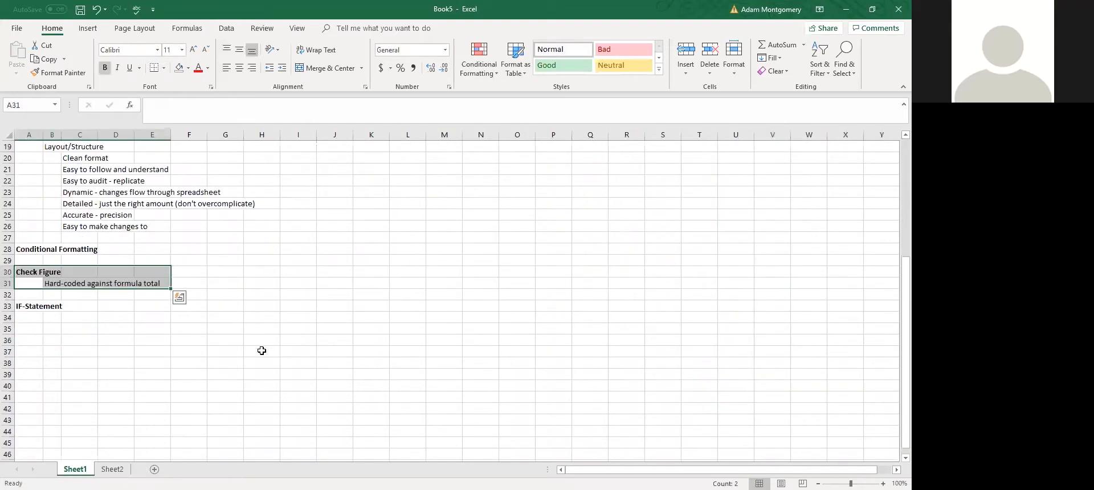
left_click(32, 376)
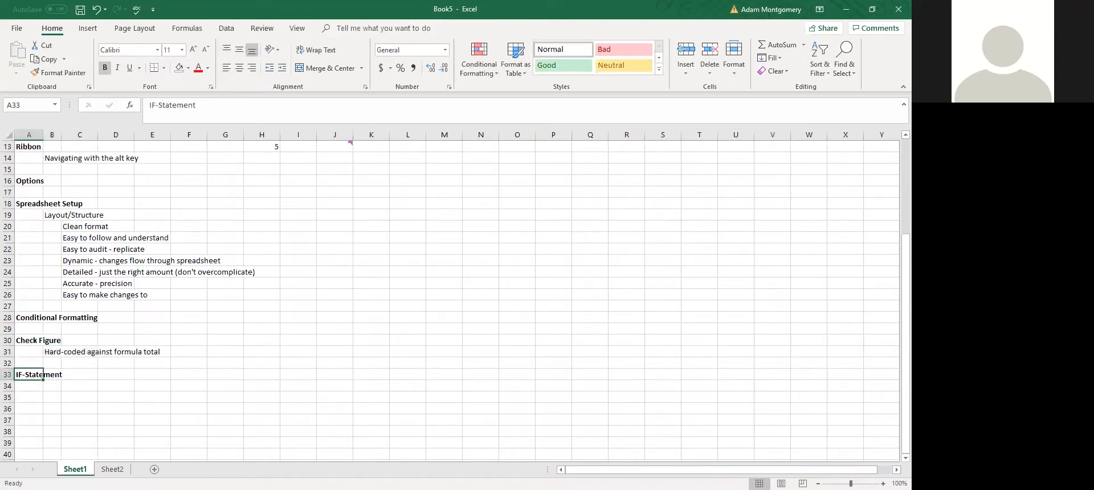
key("ctrl+Page_Down")
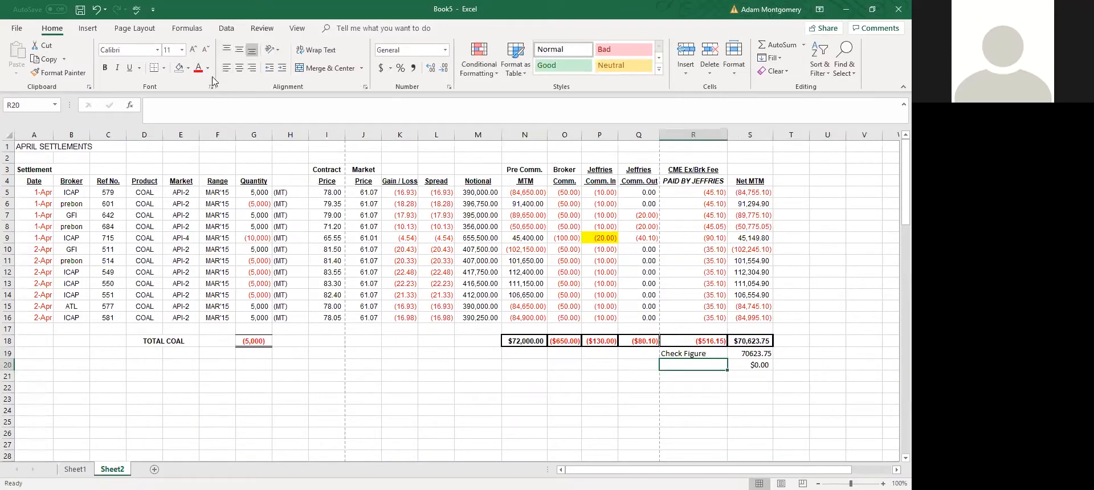
key("F2")
type("=")
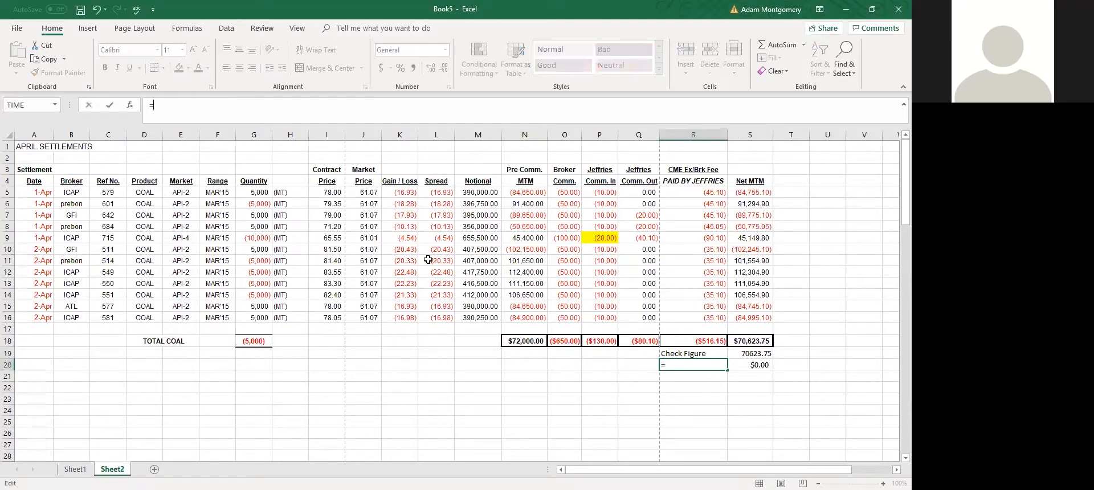
type("if")
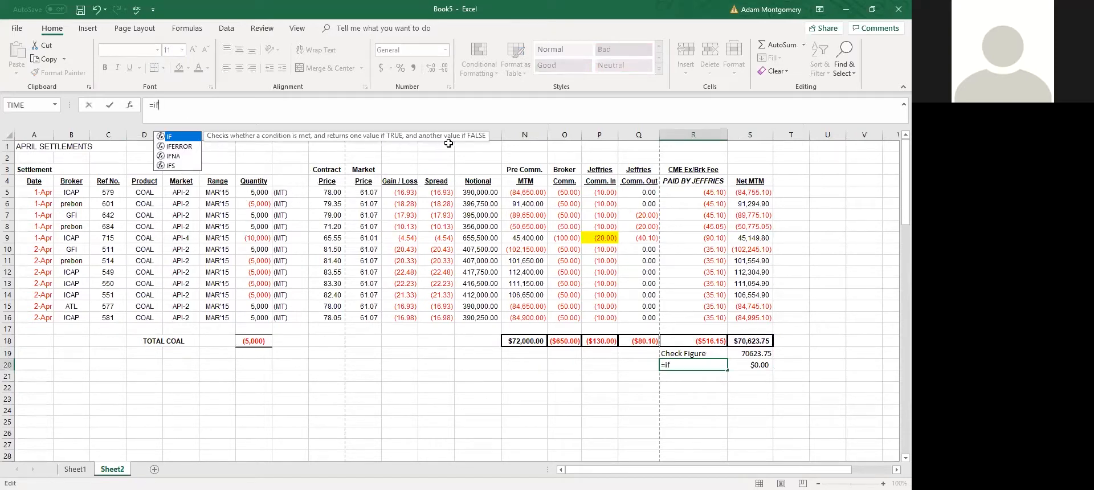
key("ctrl+Return")
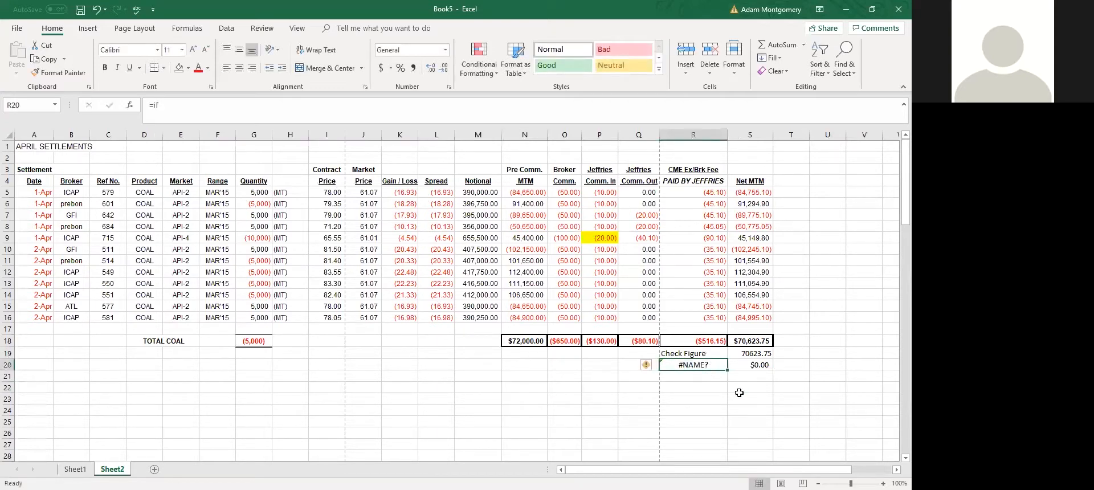
Step: Enter the formula =IF(S20=0,"yay","ERROR") in cell R20, beside the check difference
type("=")
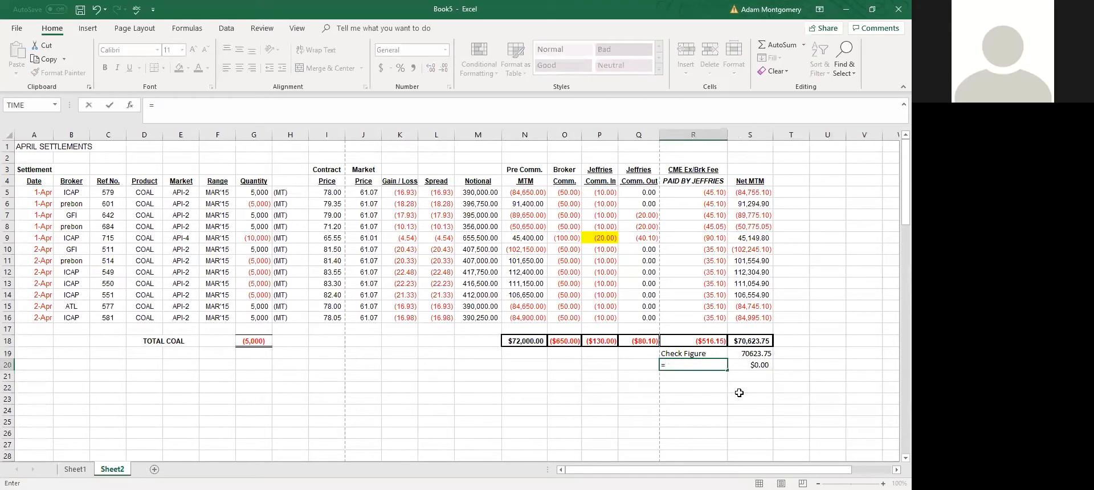
type("if")
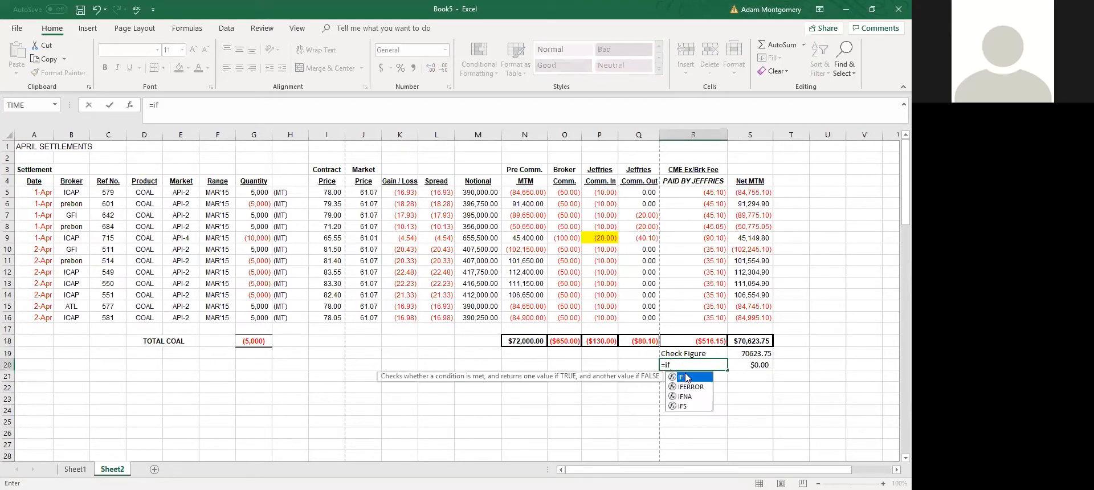
double_click(687, 378)
key("Right")
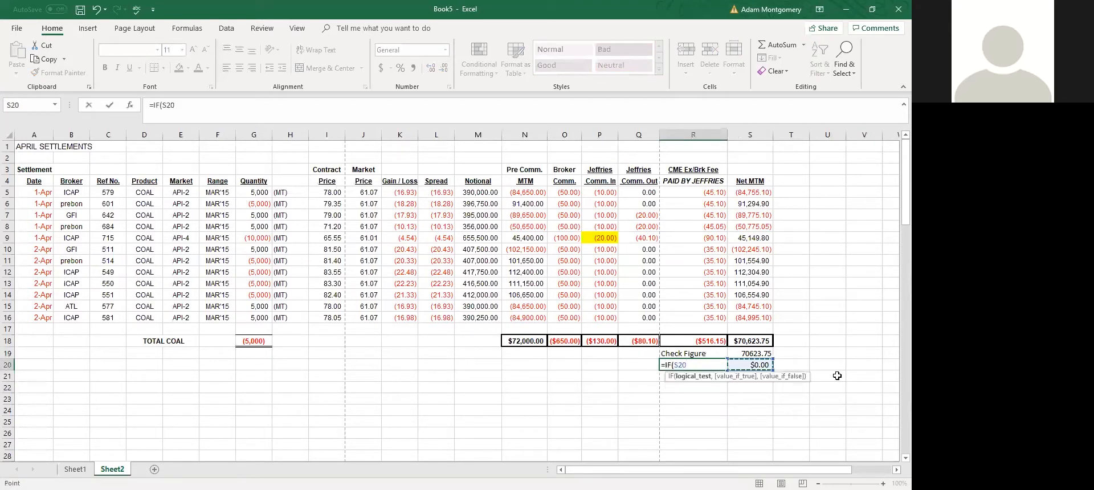
type("=0,")
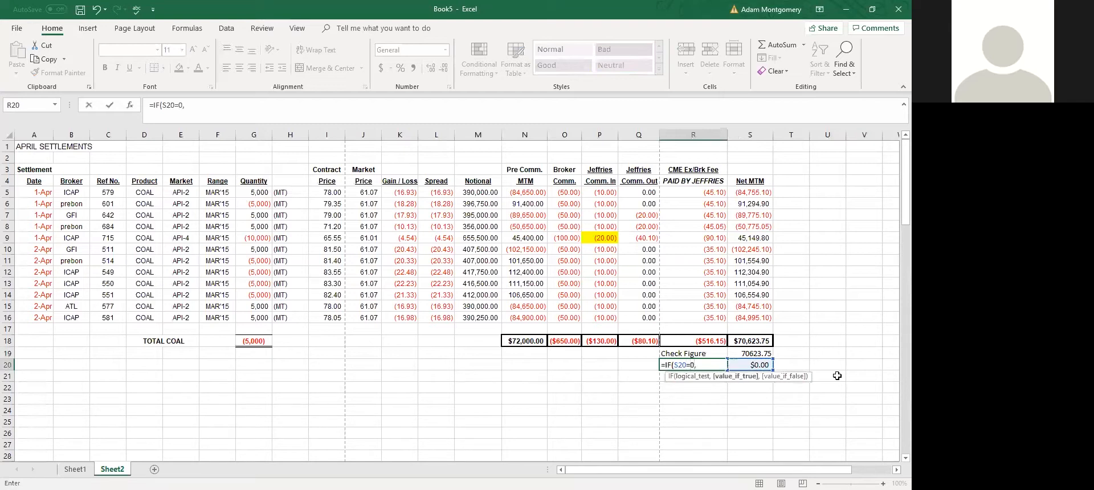
type("\"yay\",")
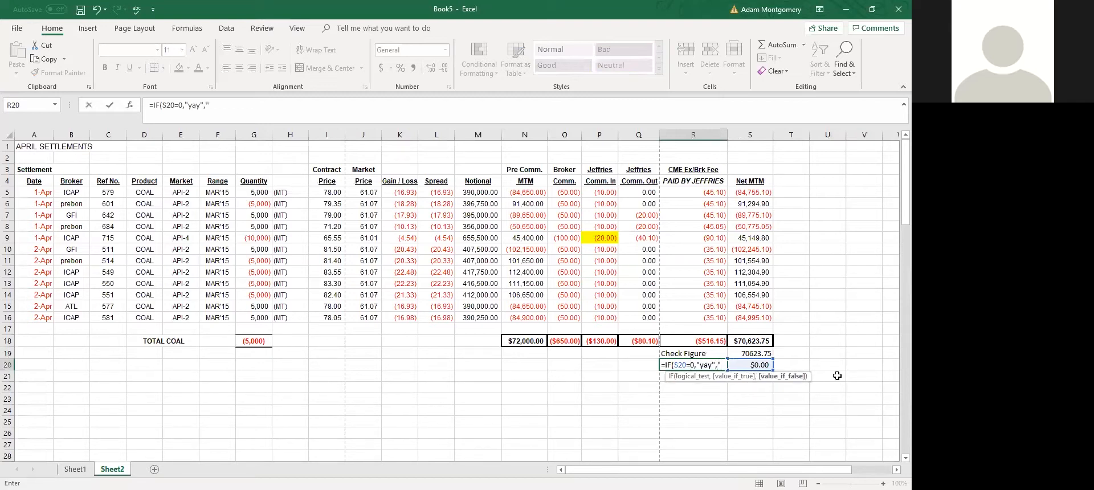
type("\"ERROR\"")
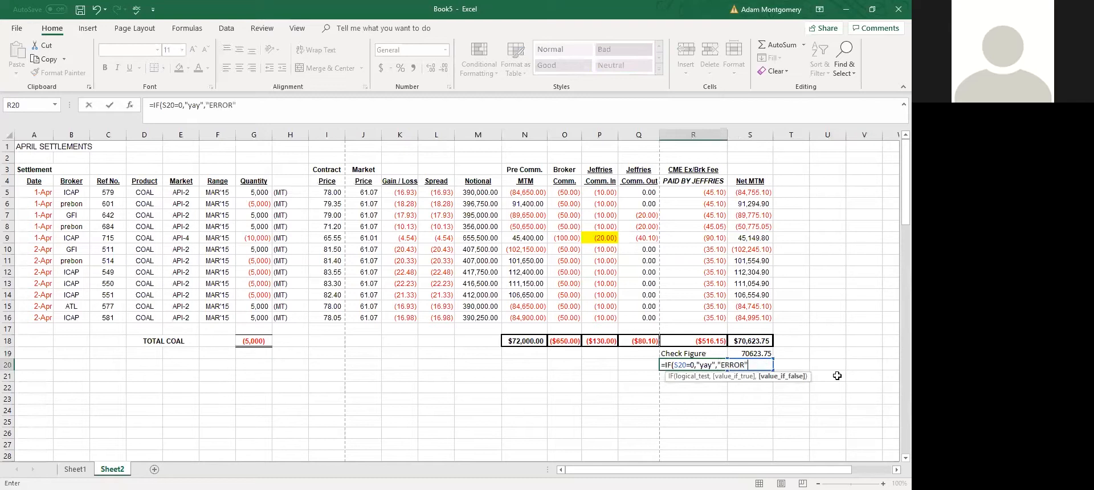
key("Return")
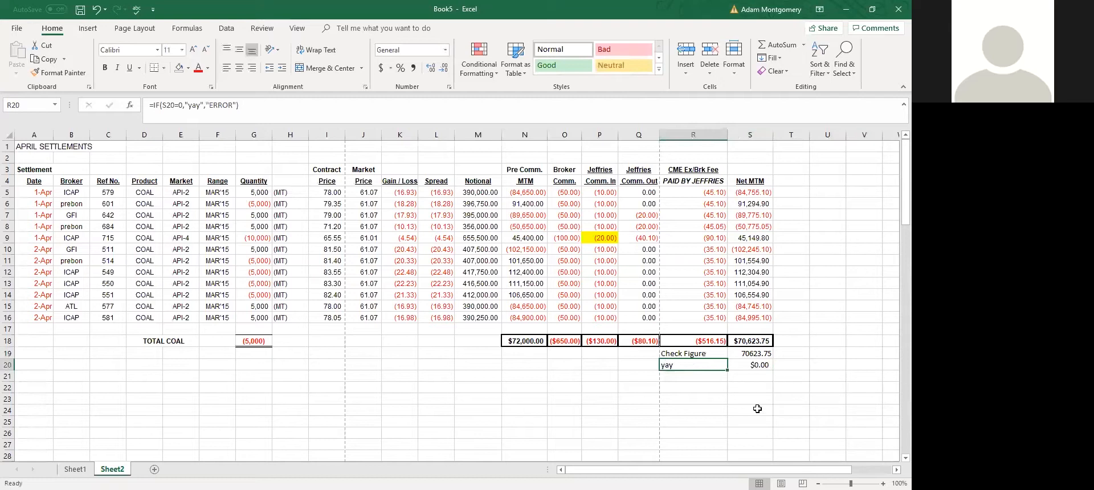
Step: Change the true result of the IF formula in R20 from "yay" to an empty string, giving =IF(S20=0,"","ERROR")
left_click(693, 388)
left_click(682, 364)
left_click(750, 366)
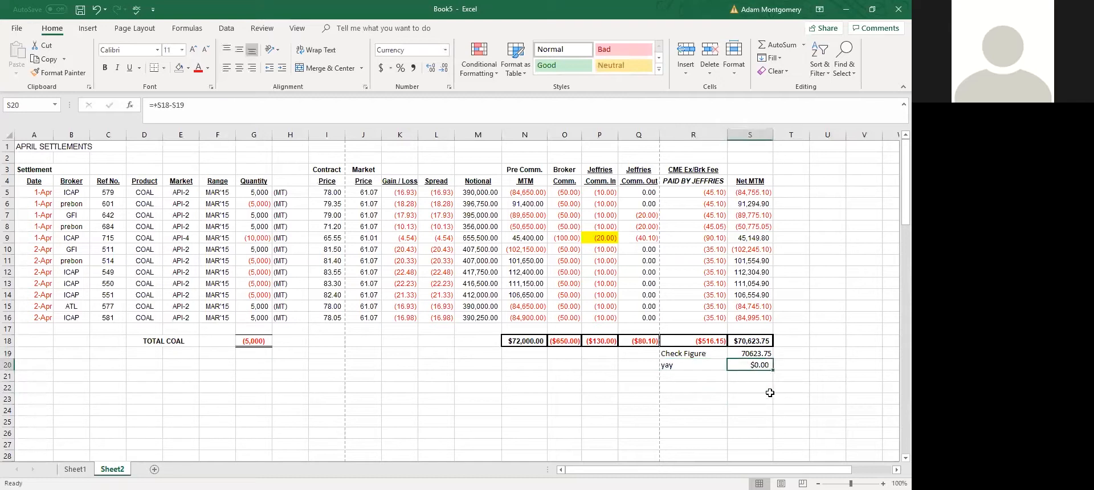
key("Left")
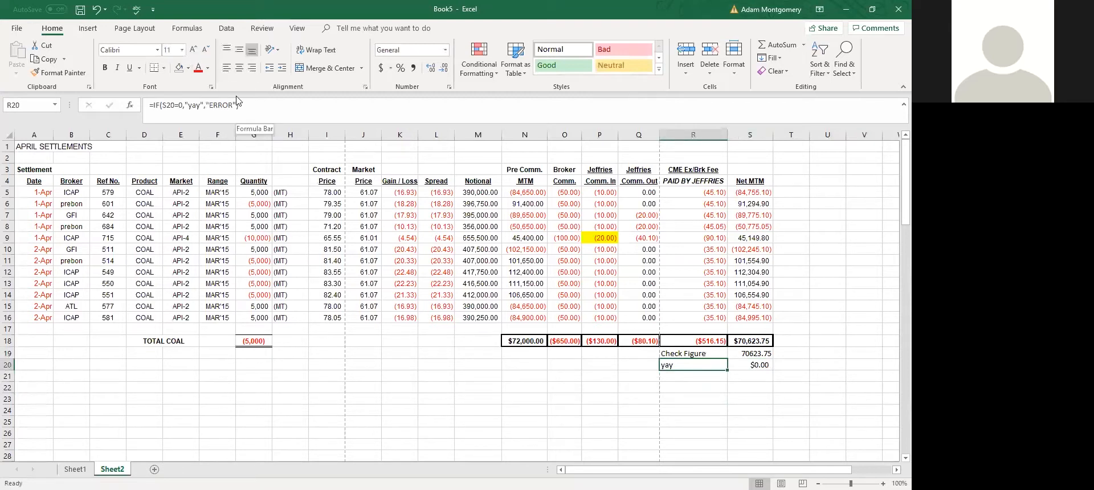
left_click(199, 105)
key("BackSpace")
key("BackSpace")
key("BackSpace")
key("Return")
key("Up")
key("Down")
key("Up")
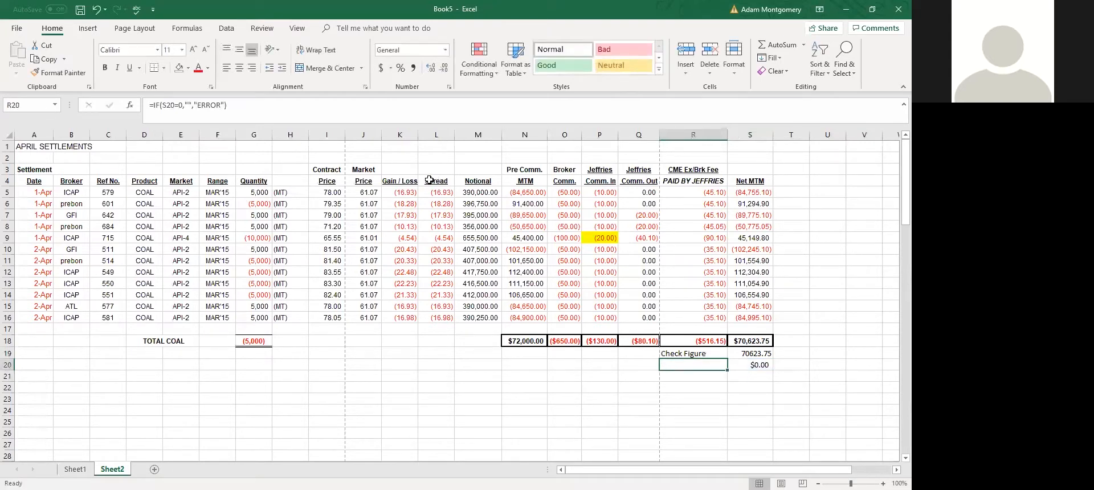
Step: Examine the check difference, the check figure, and the logical test, true and false arguments of the IF formula in R20
left_click(757, 367)
left_click(750, 353)
left_click(705, 366)
left_click_drag(162, 105, 180, 115)
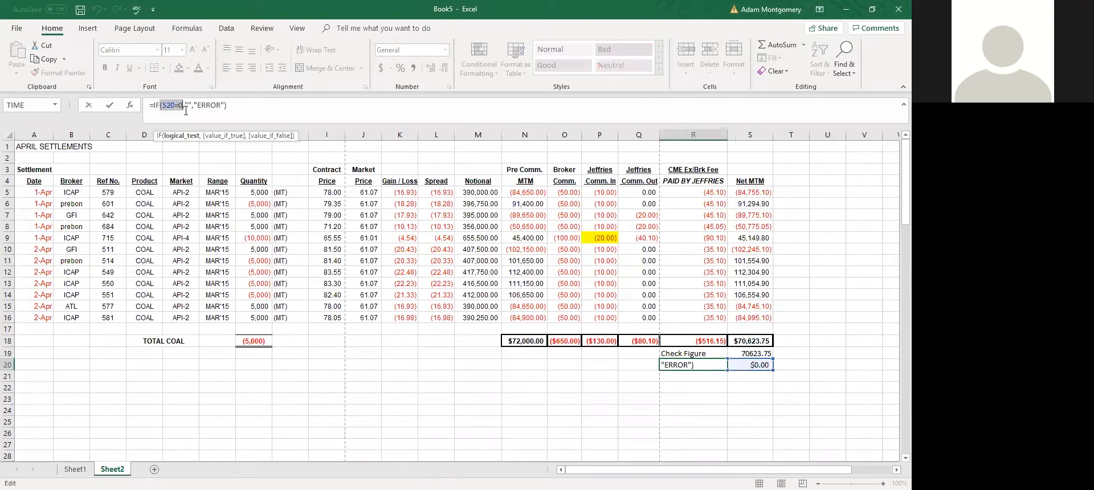
left_click(189, 105)
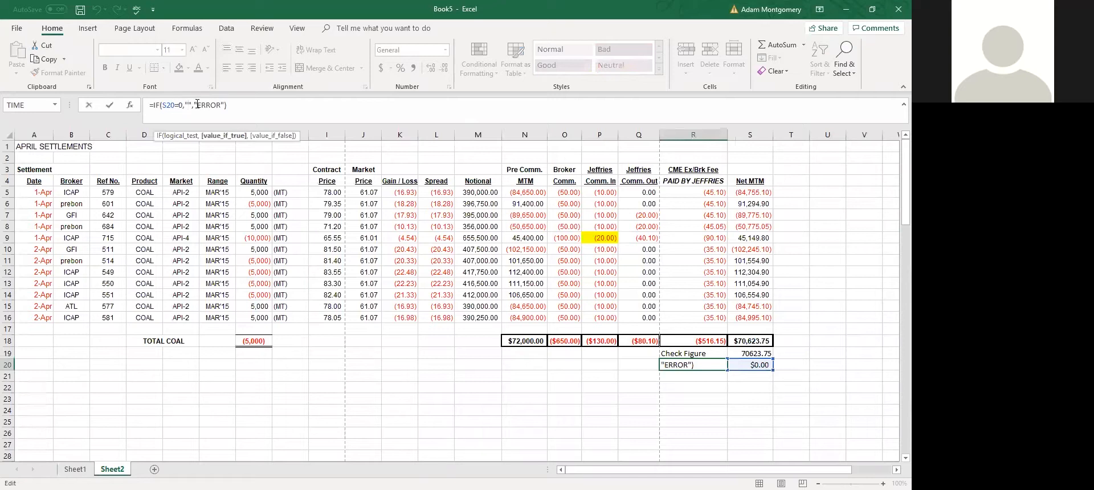
left_click_drag(201, 108, 223, 108)
left_click(399, 294)
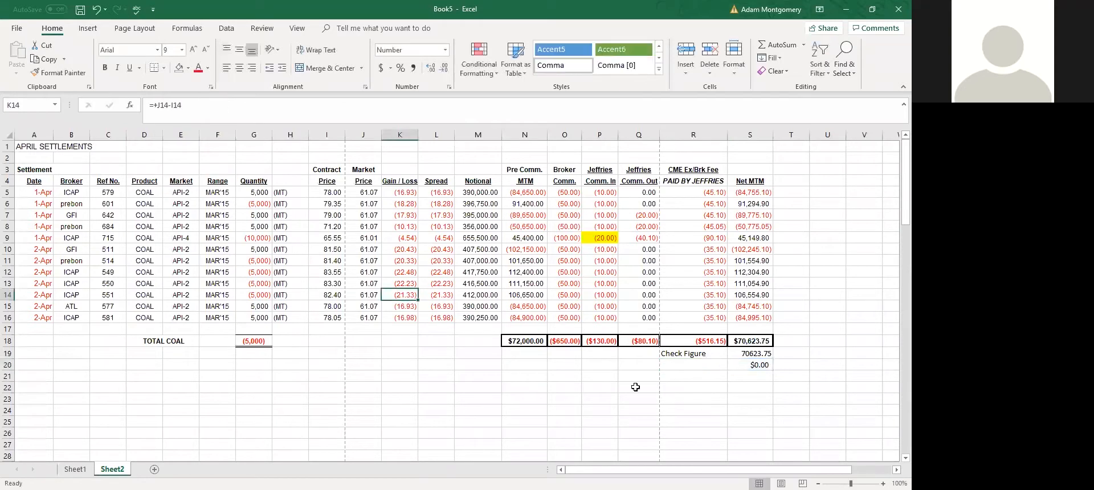
left_click(751, 340)
left_click(693, 330)
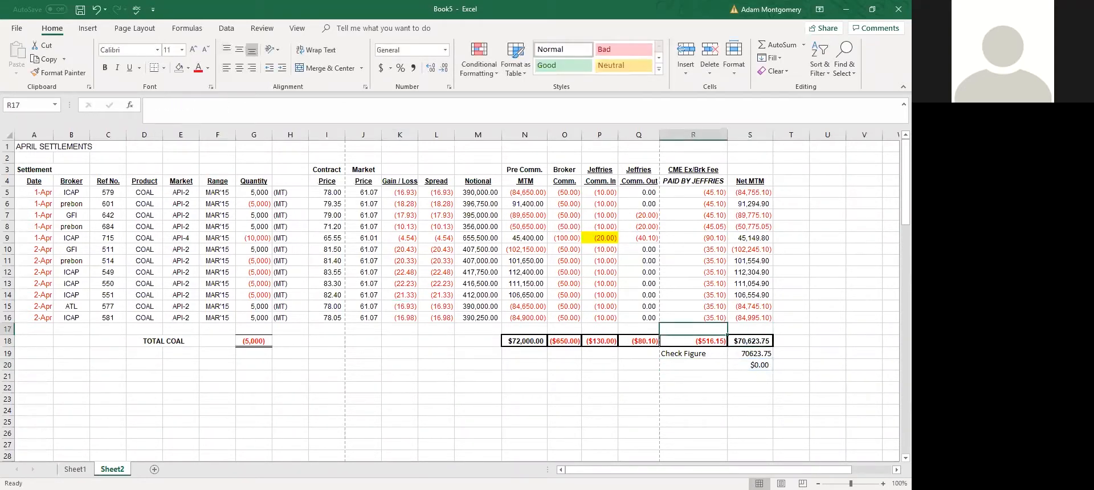
Step: Set the market price in cell J14 to 10 to test the error check
left_click(364, 294)
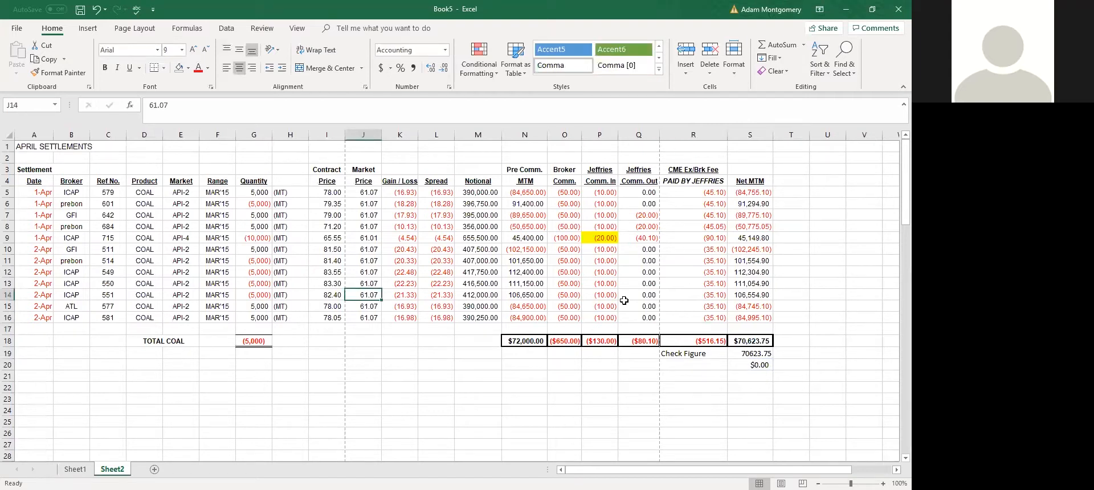
type("10")
key("ctrl+Return")
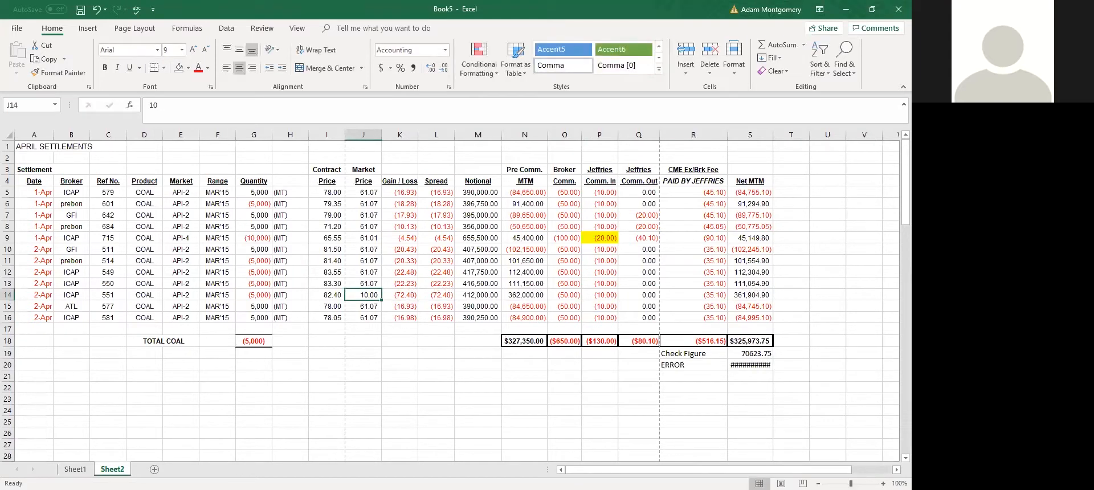
Step: Autofit the width of column S to its contents and check the IF formula in R20
left_click(709, 362)
left_click_drag(745, 363, 745, 354)
double_click(772, 133)
left_click(698, 366)
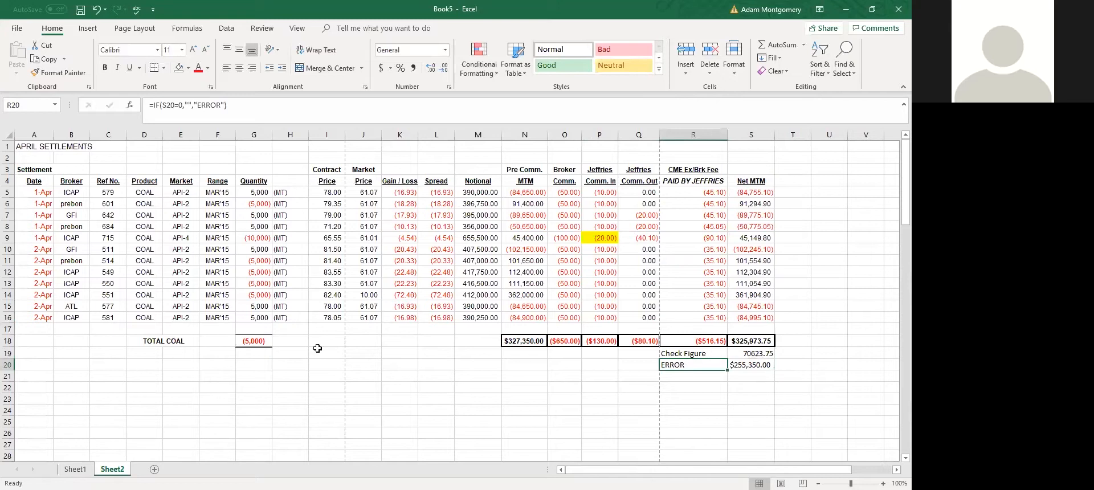
Step: Restore the market price in cell J14 to 61.07 and review the logical test of the IF formula in R20
left_click(369, 294)
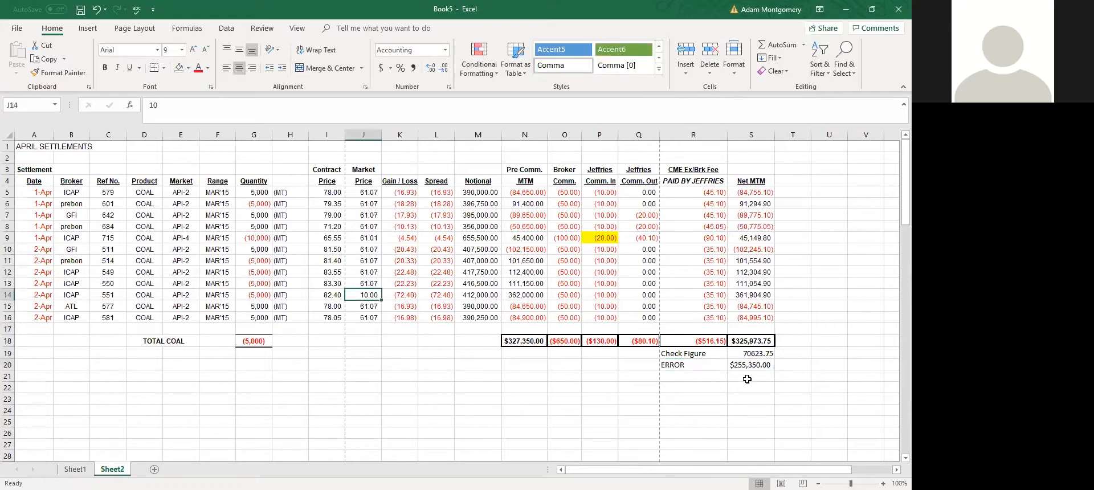
key("ctrl+z")
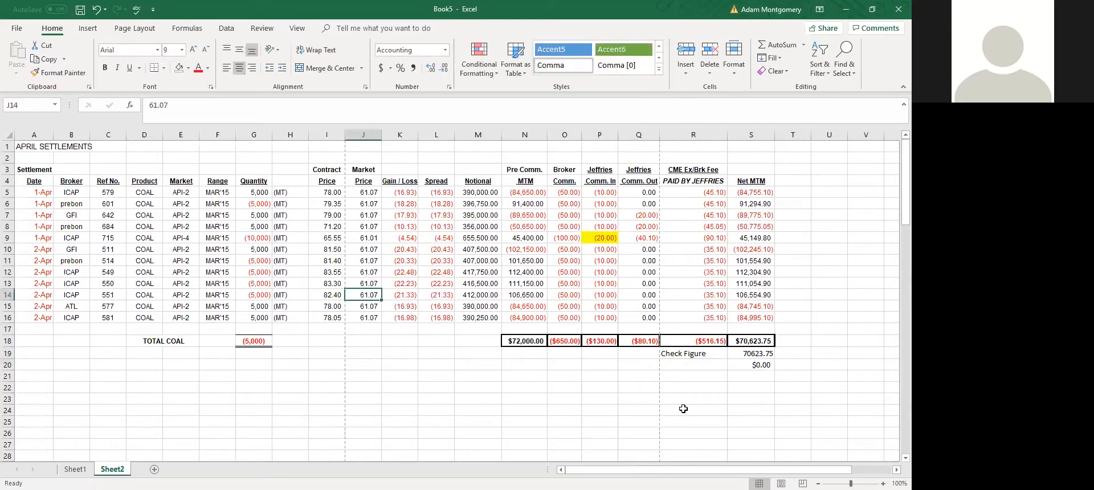
left_click(691, 365)
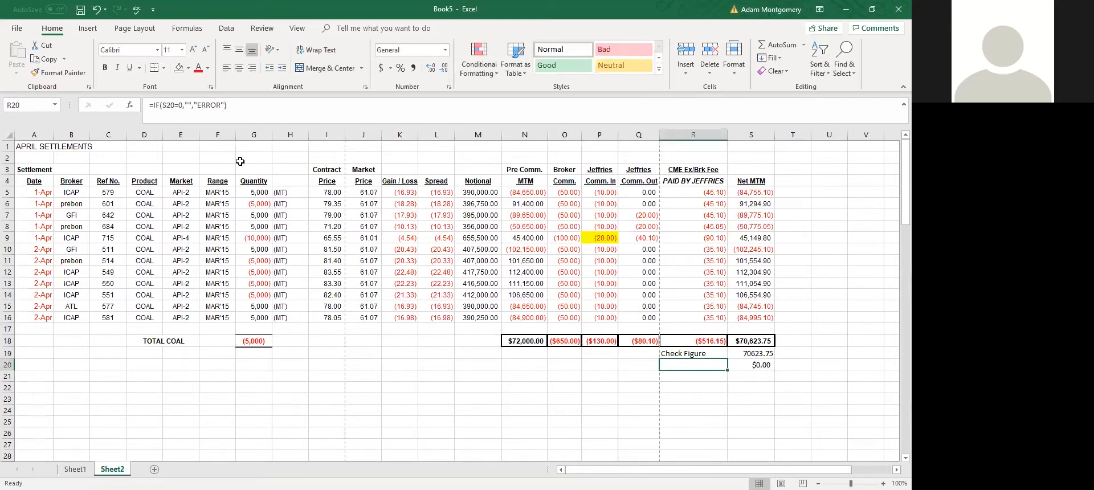
left_click(173, 114)
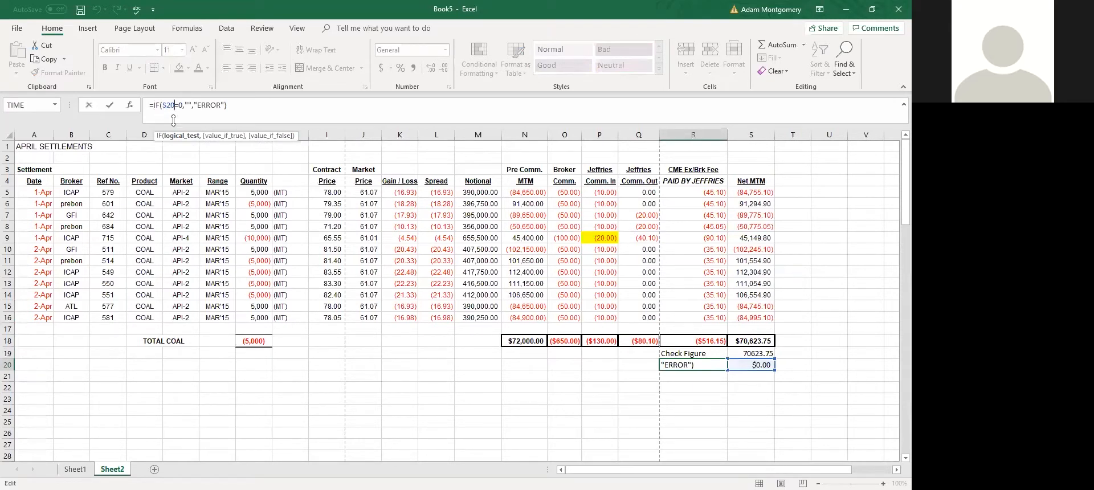
left_click(614, 399)
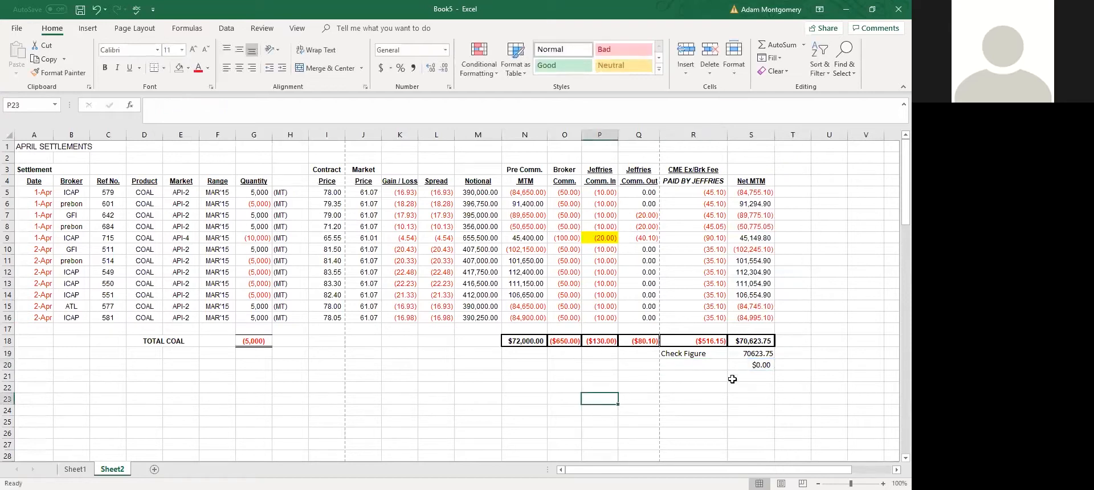
Step: Enter the formula =IF(S5>0,"good","bad") in cell T5, beside the first Net MTM value
left_click(789, 191)
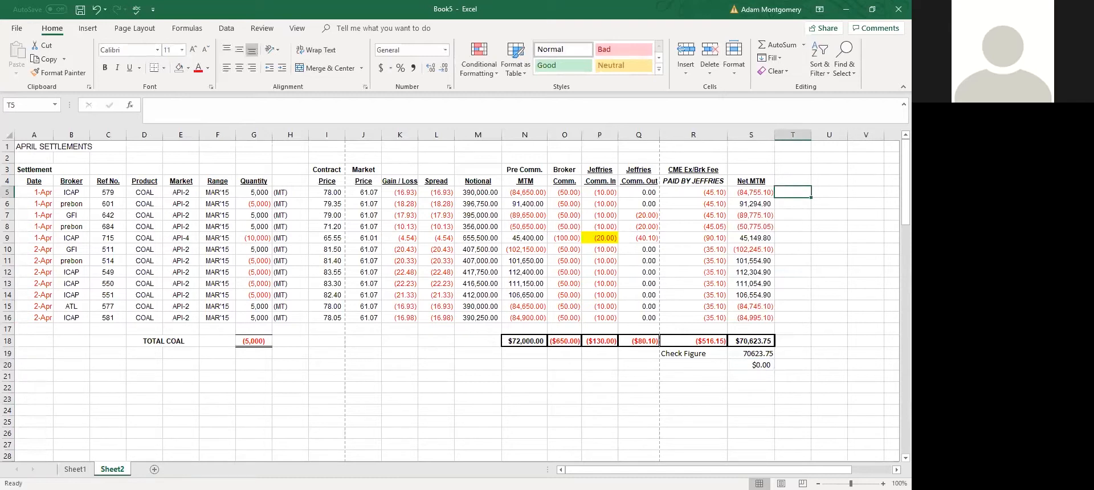
key("F2")
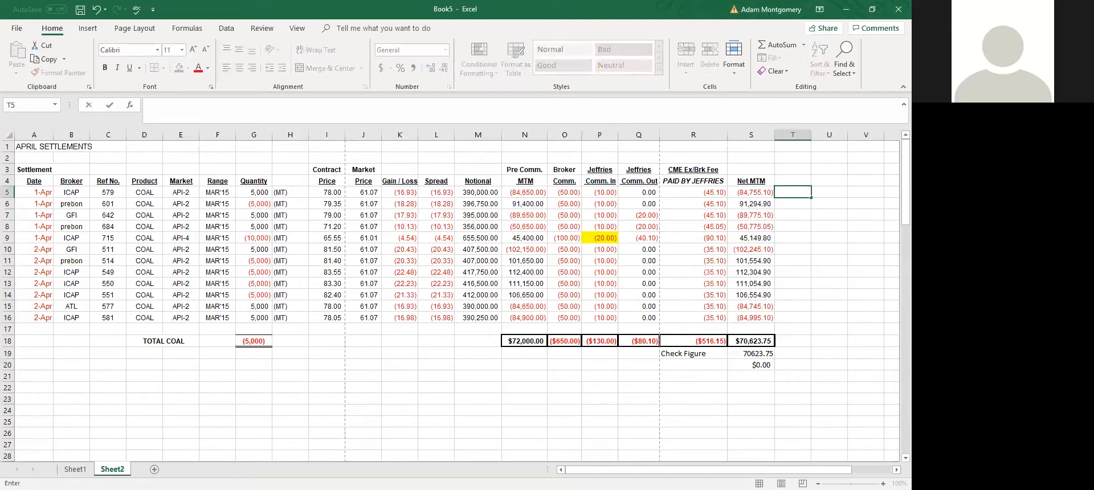
key("Escape")
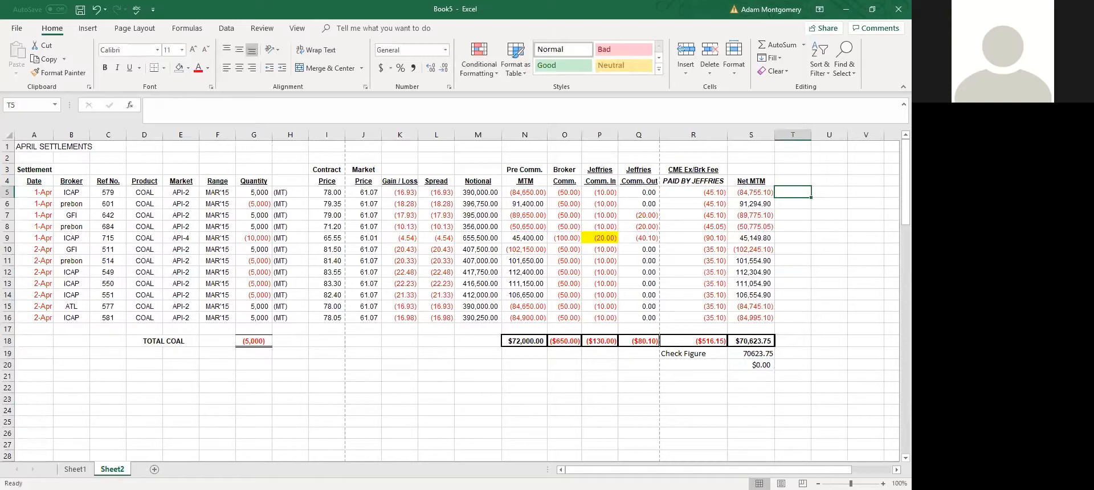
type("=")
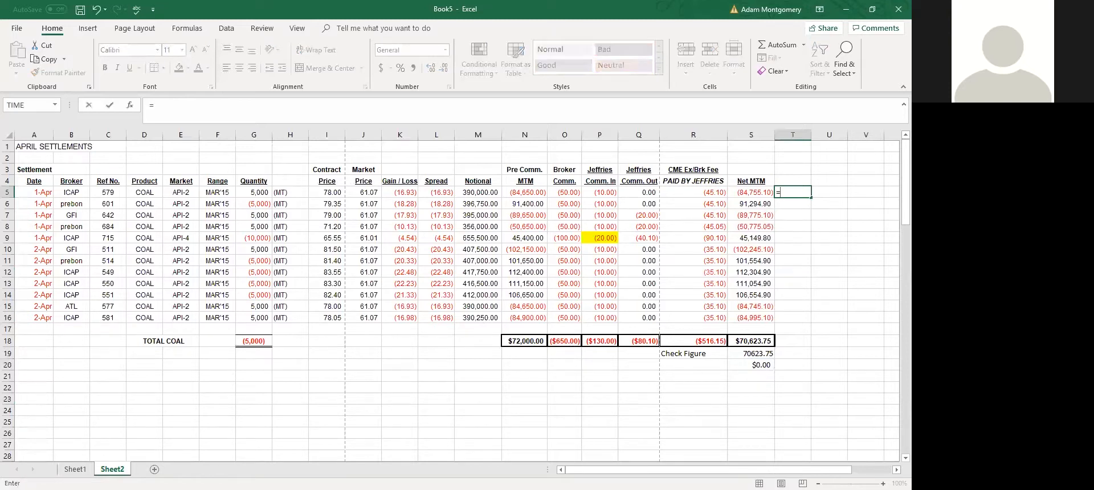
type("if")
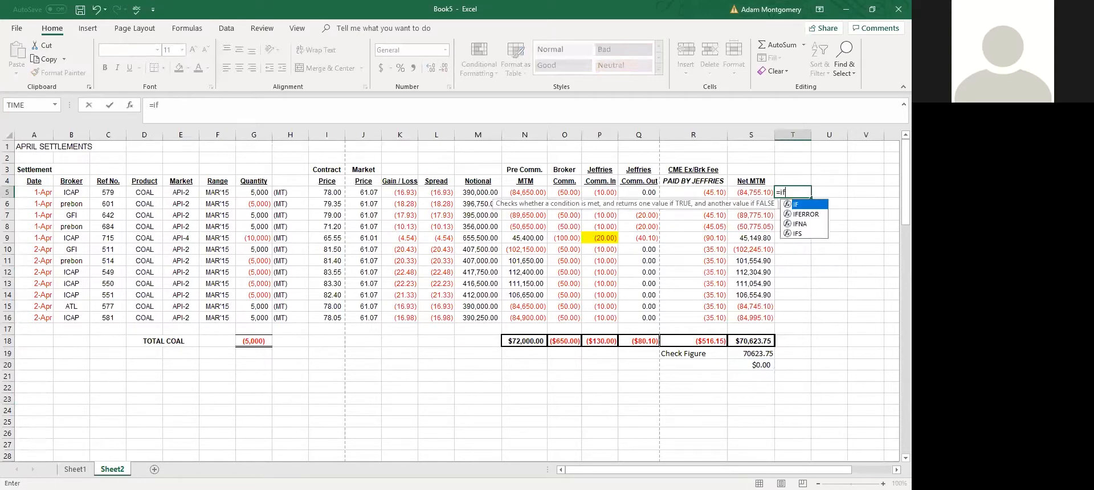
key("Tab")
key("Left")
type(">")
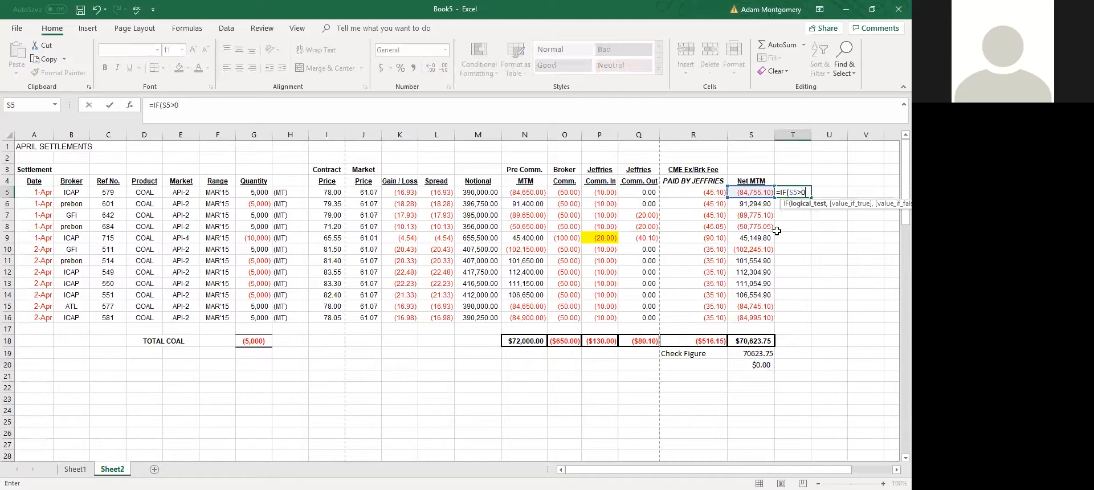
type("0,")
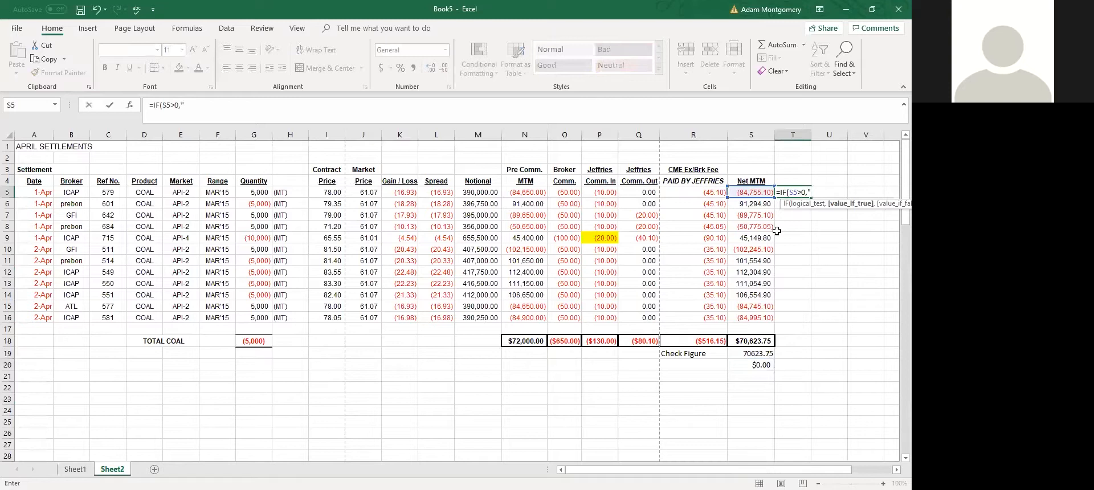
type("\"good\",")
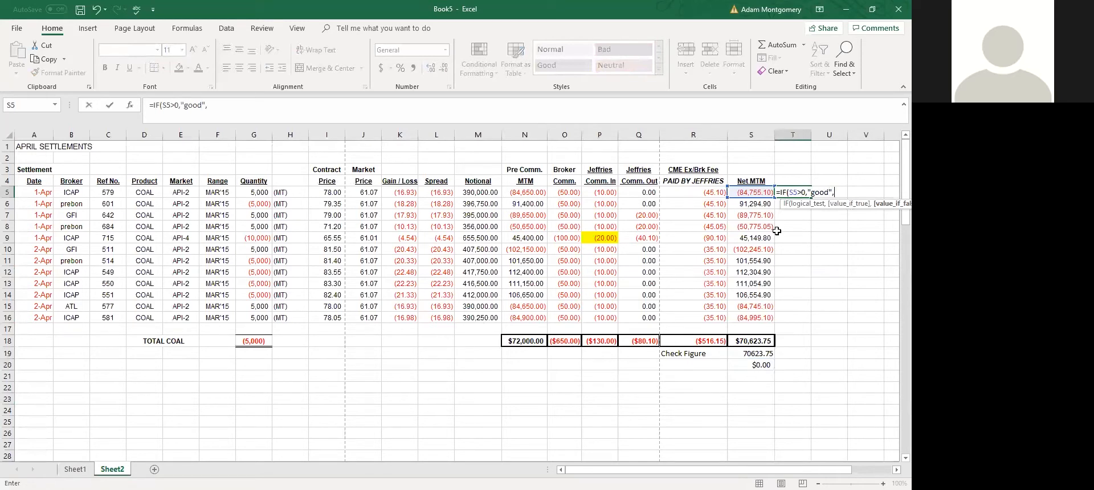
type("\"bad")
key("ctrl+Return")
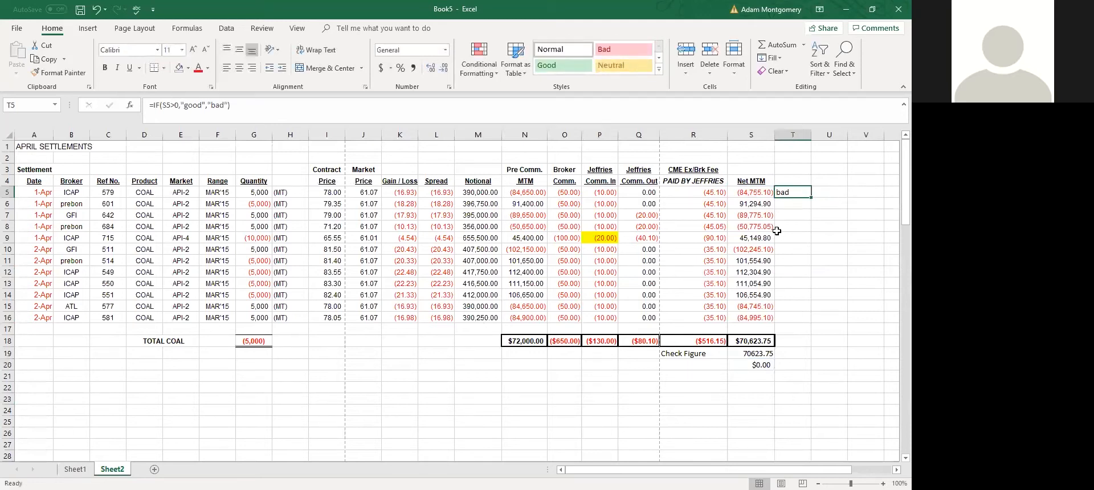
Step: Fill the good/bad IF formula from T5 down through T16 and check the copied formula in T15
left_click(797, 316, "shift")
key("ctrl+d")
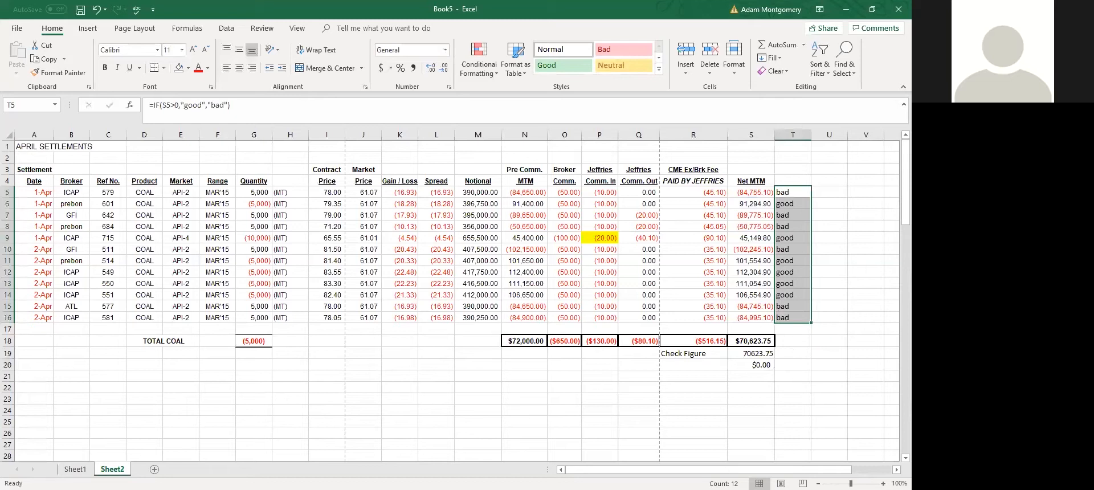
left_click(751, 378)
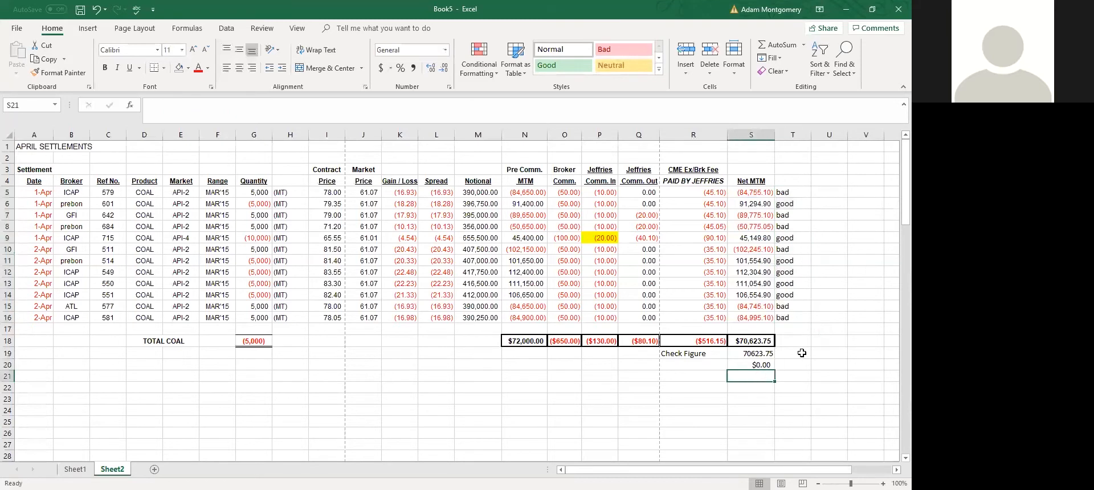
key("Down")
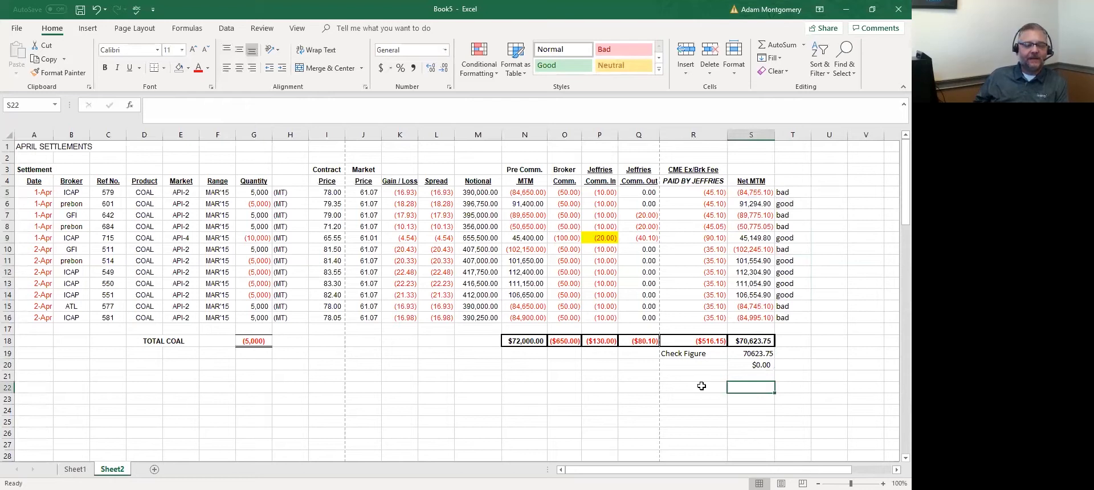
left_click(780, 306)
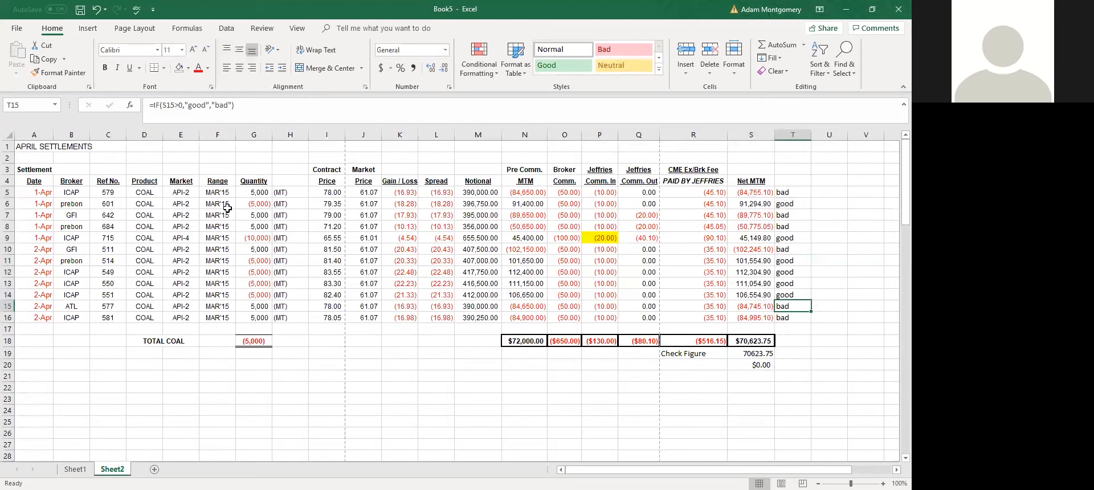
Step: Clear the check figure label, value and difference from the block R19:T22 below the totals
left_click(354, 413)
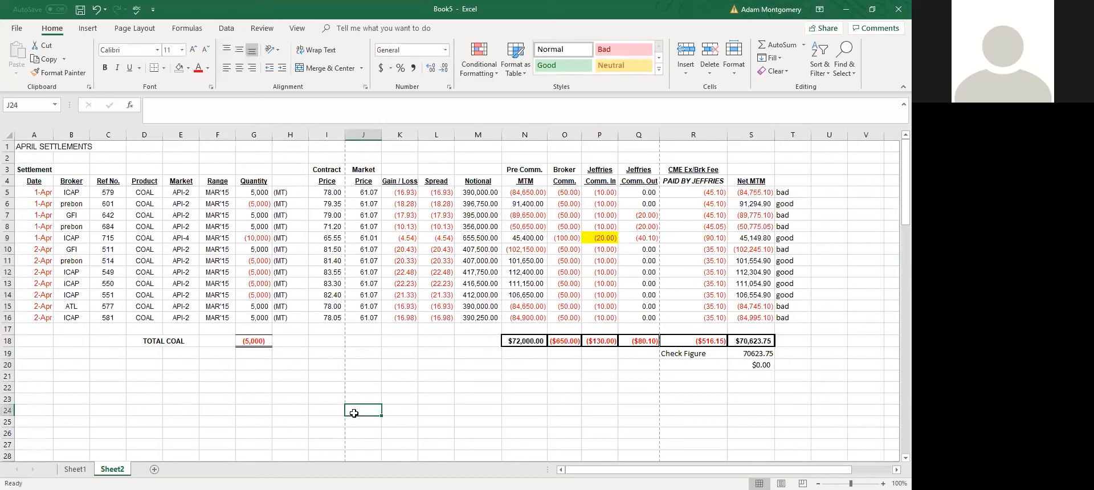
left_click_drag(792, 387, 708, 356)
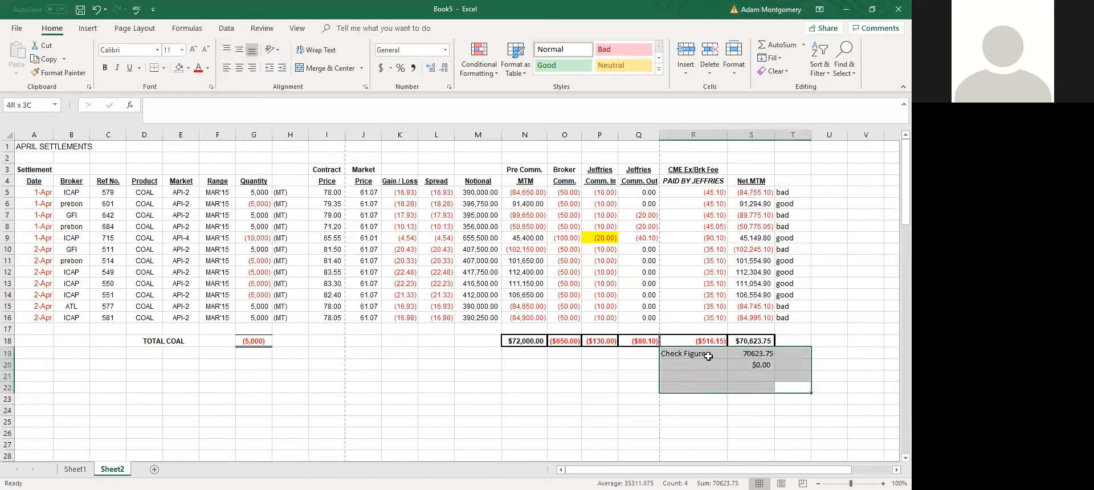
key("Delete")
left_click(357, 401)
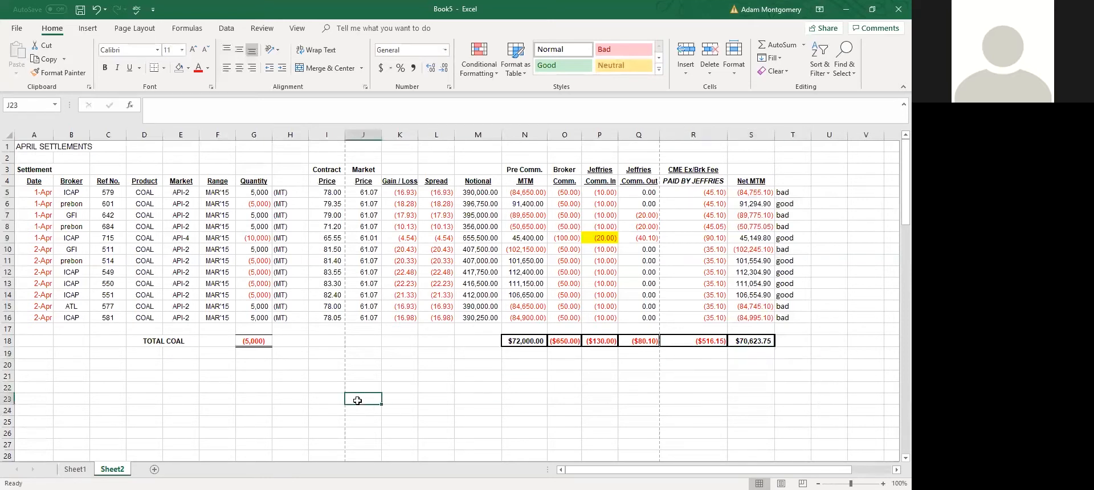
left_click(372, 237)
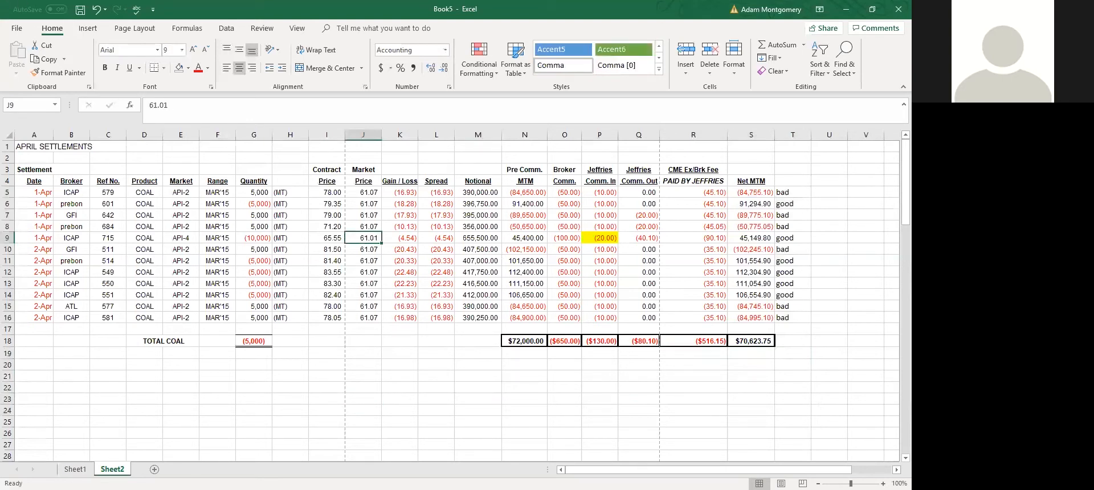
key("alt")
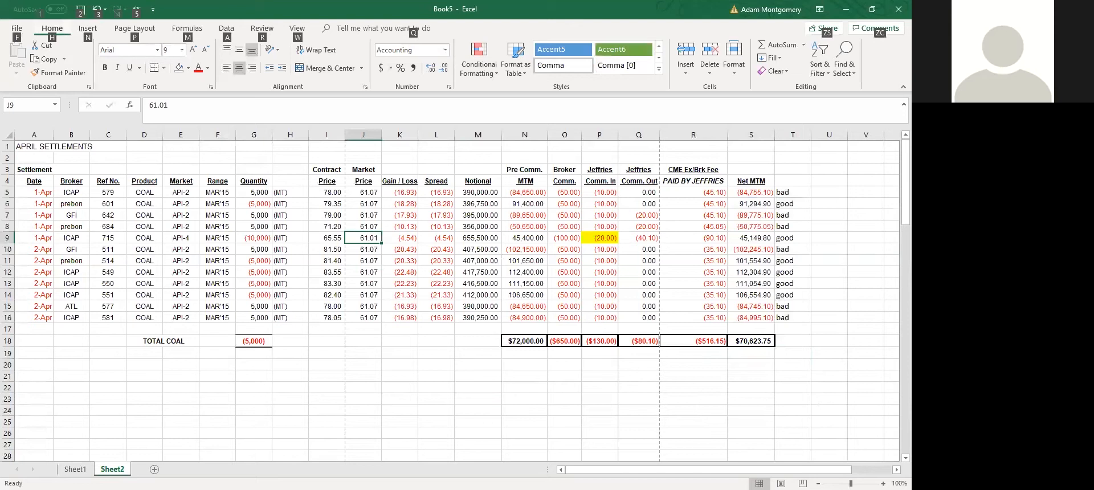
left_click(322, 212)
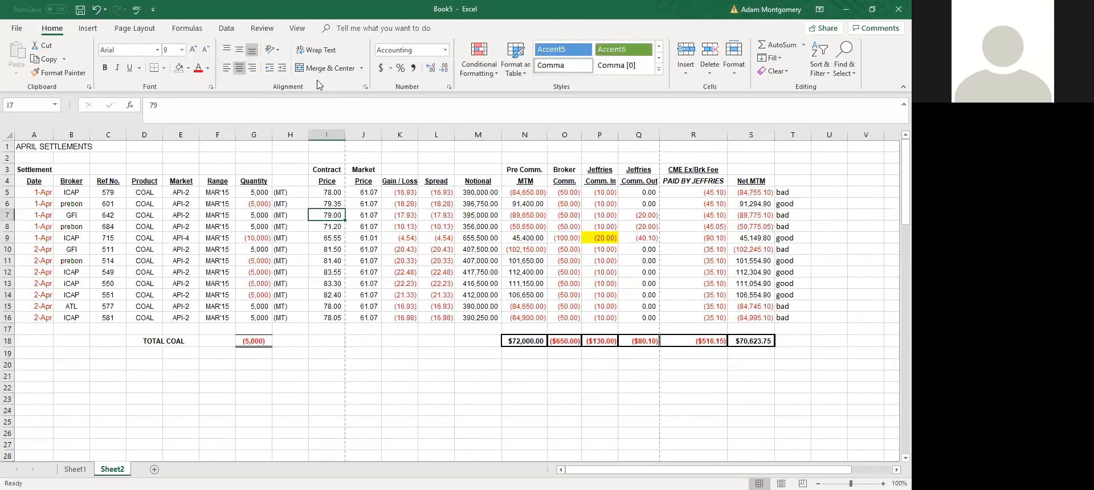
scroll(317, 85, "down", 4)
left_click(322, 324)
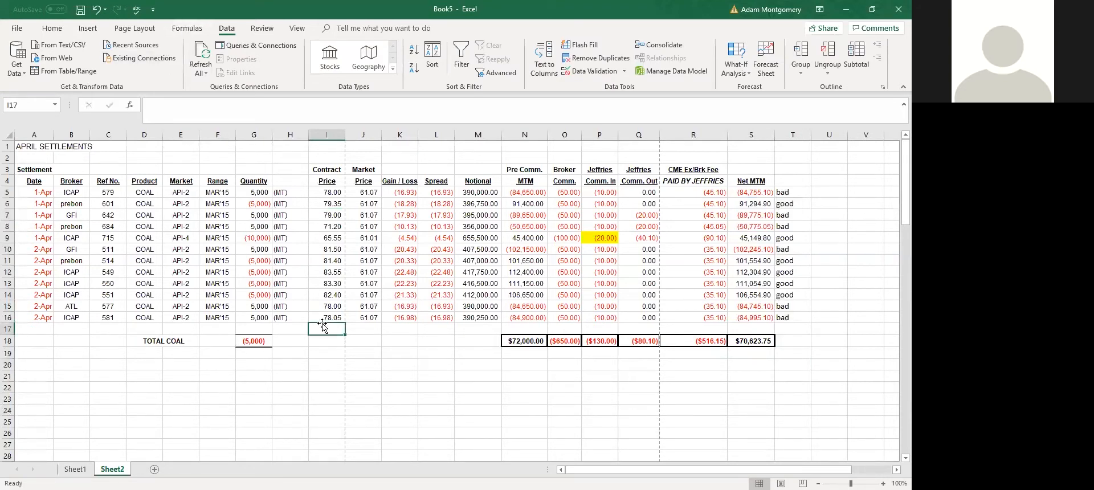
left_click(217, 215)
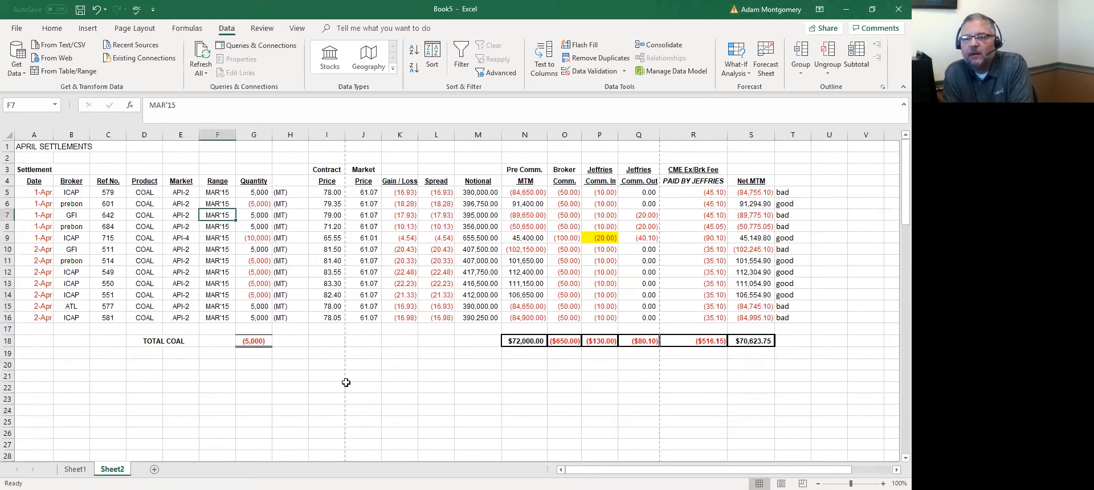
left_click(344, 377)
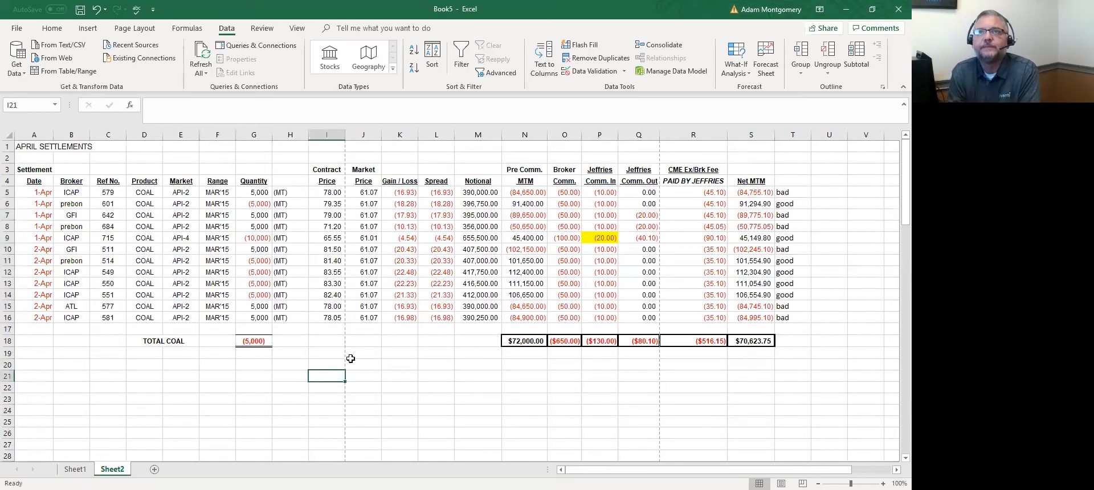
left_click(782, 282)
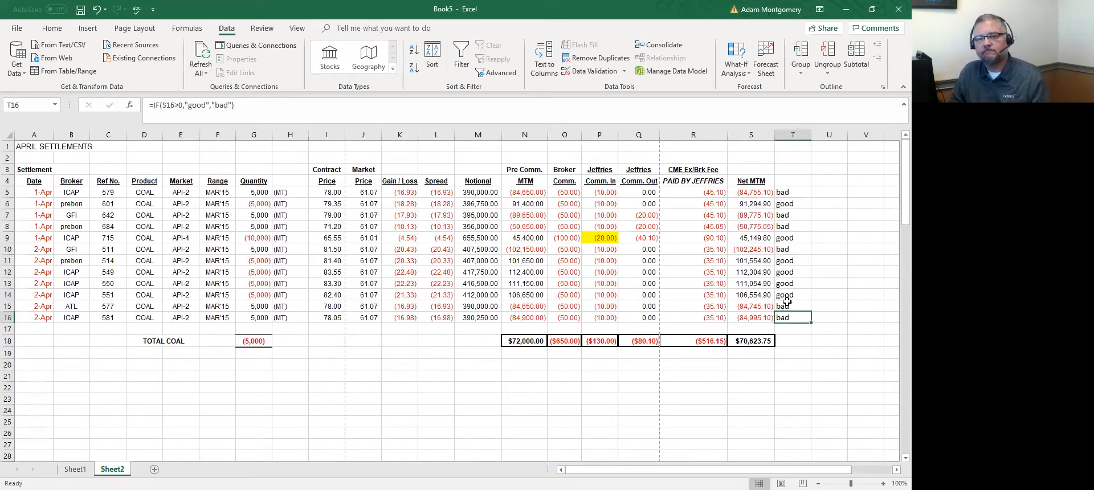
left_click_drag(779, 191, 794, 319)
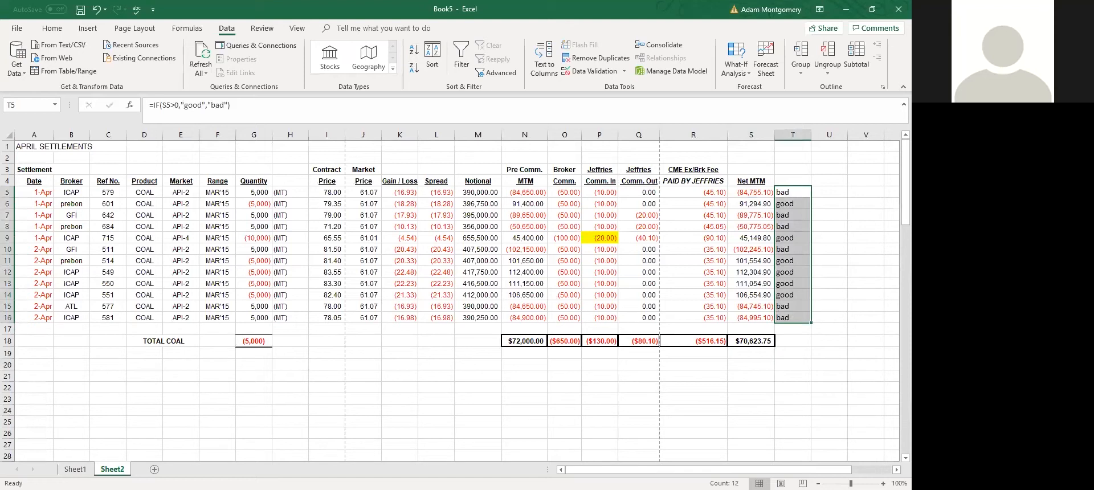
left_click(208, 374)
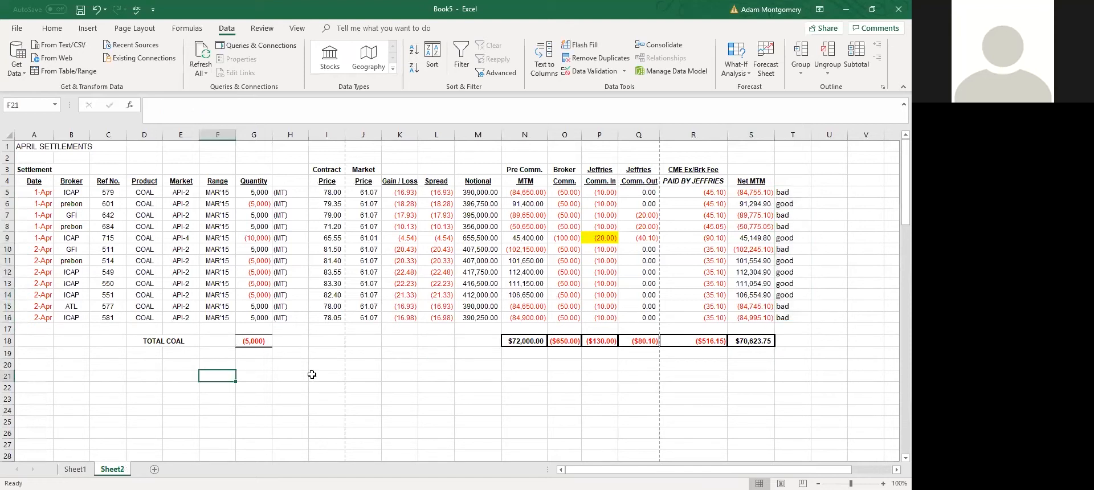
Step: Delete the good/bad formulas from T6 through T16, keeping only the one in T5
left_click_drag(792, 203, 794, 319)
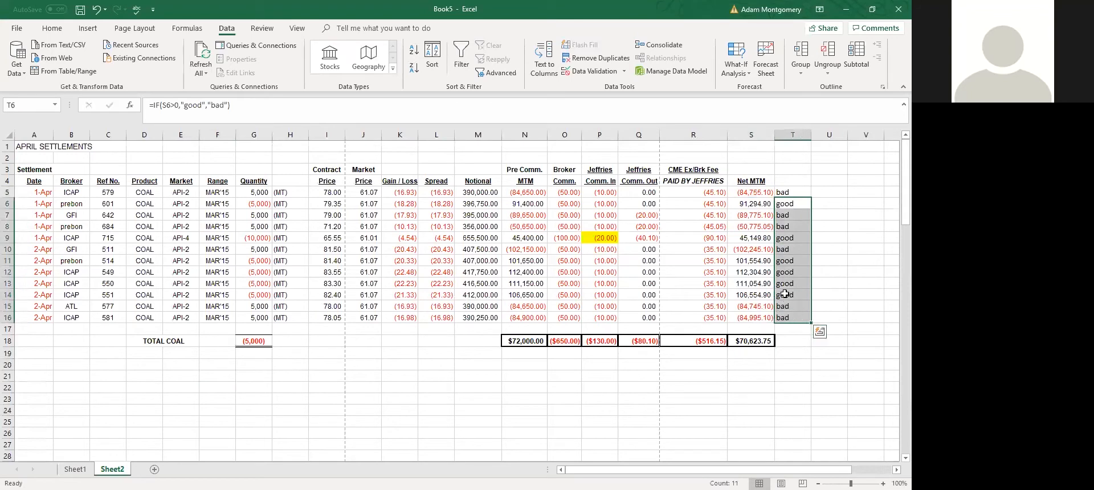
left_click(786, 193)
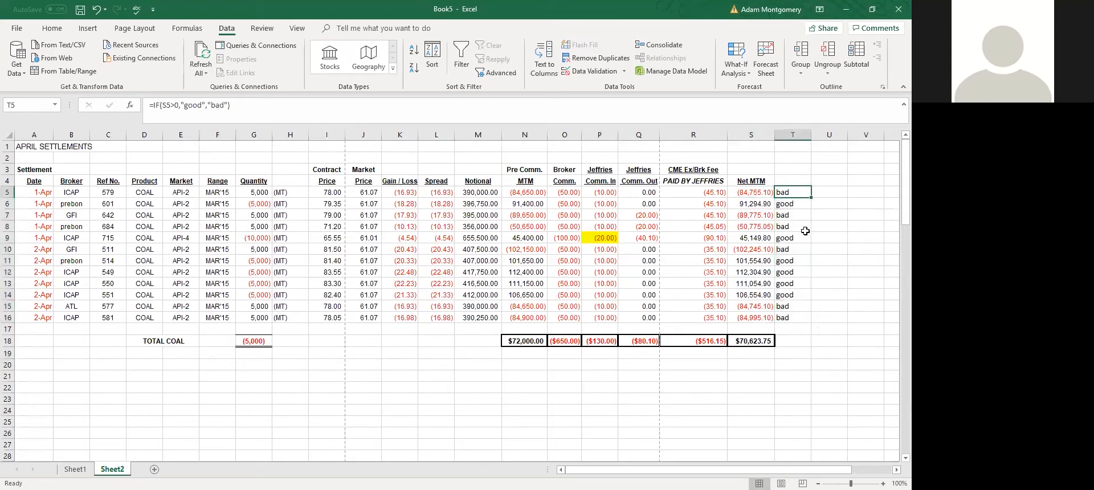
key("Down")
key("ctrl+shift+Down")
key("Delete")
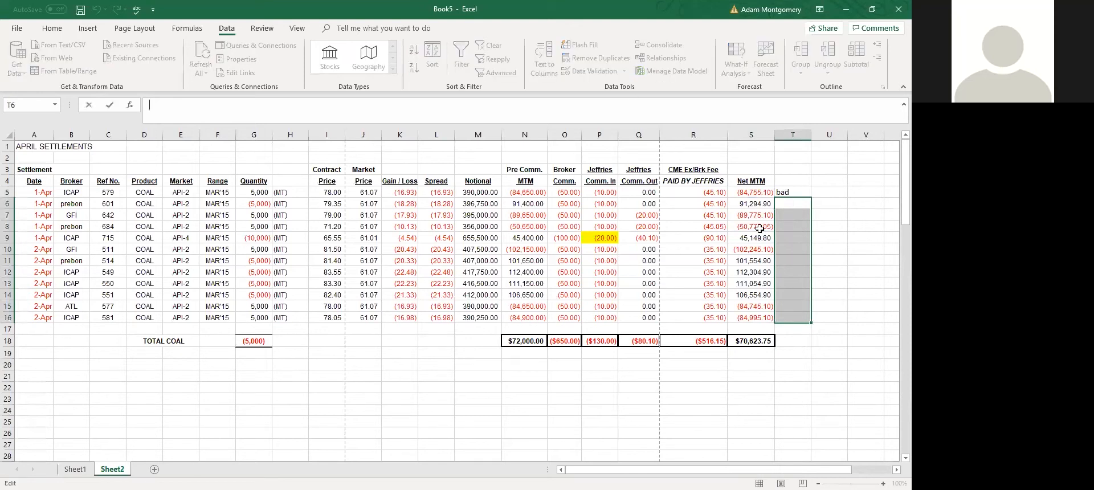
left_click(755, 226)
Step: Copy the IF formula from T5 and paste it into T14
left_click(795, 190)
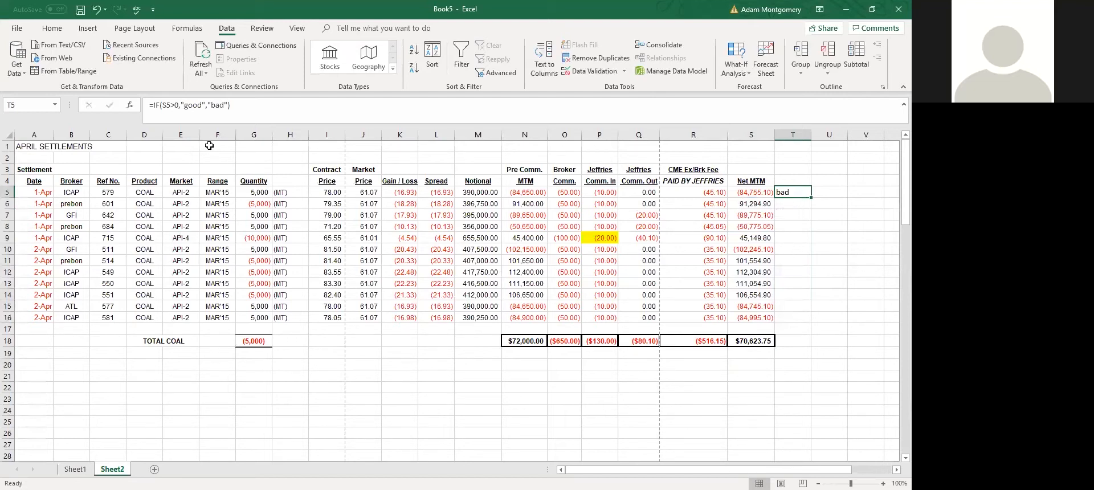
key("ctrl+c")
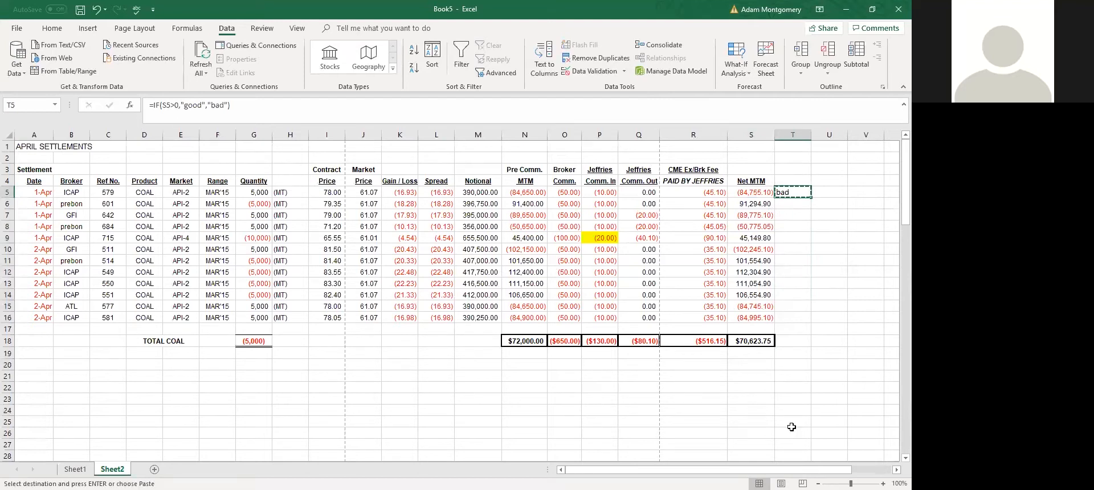
key("ctrl+v")
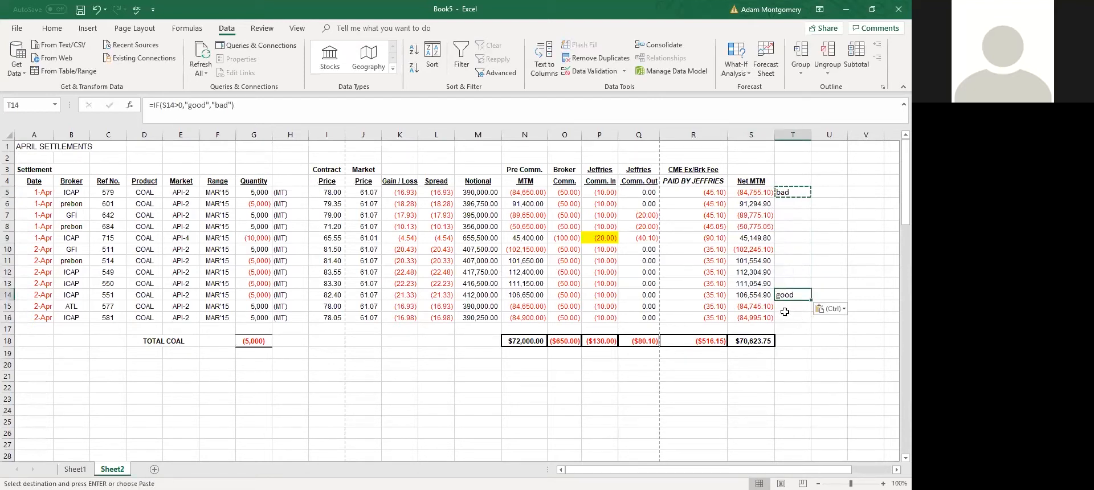
Step: Compare the cell reference in T5's IF formula with the one in the copy in T14
double_click(789, 192)
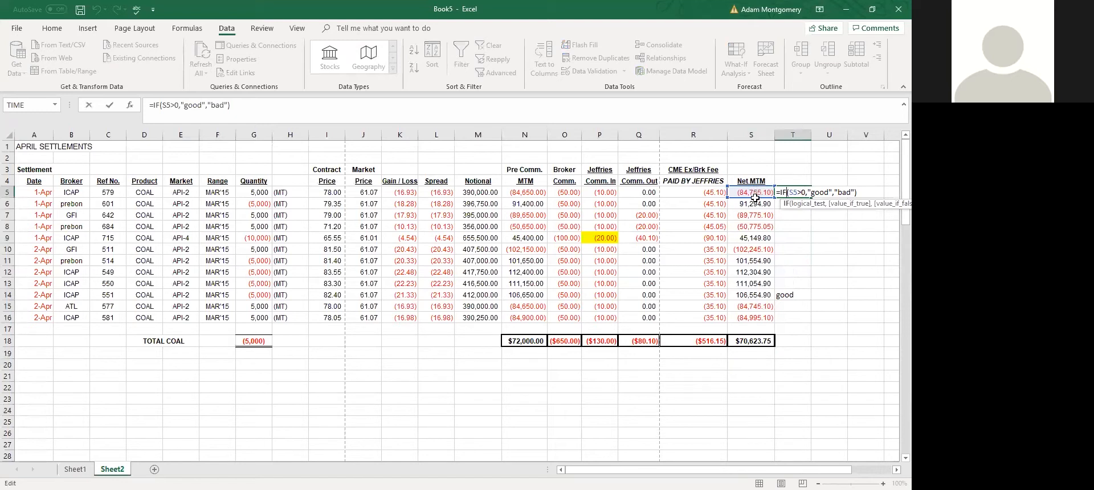
left_click(793, 295)
double_click(792, 295)
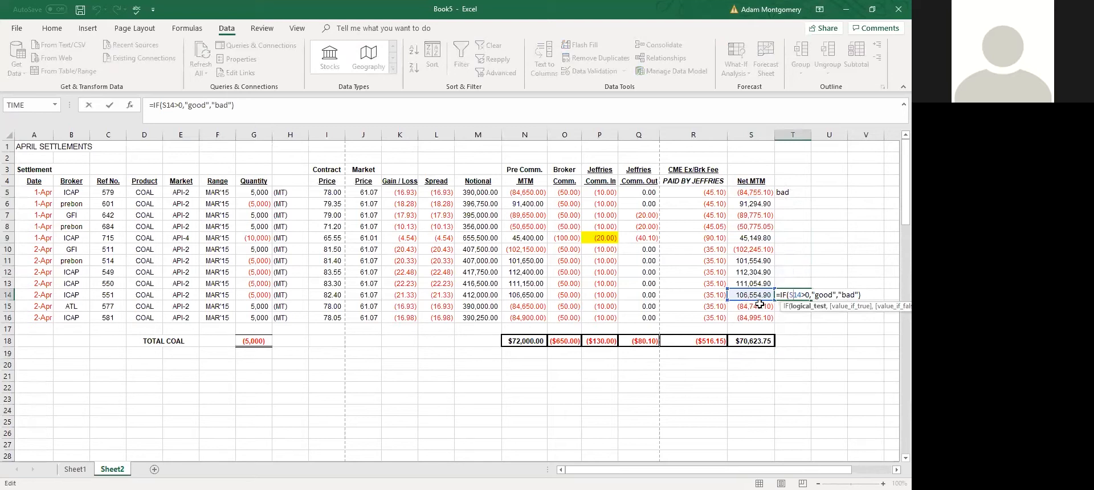
left_click(798, 258)
Step: Move the IF formula from T14 to U14 and check which cell it references
left_click(786, 296)
left_click_drag(794, 301, 831, 301)
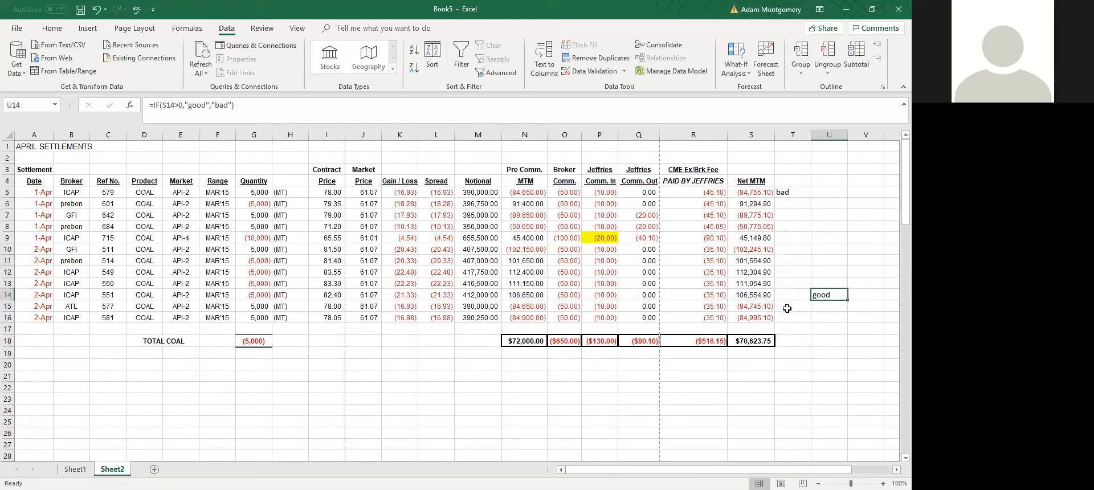
double_click(821, 296)
Step: Discard the stray T17 reference in the U14 formula and undo the move, putting the formula back in T14
left_click(792, 329)
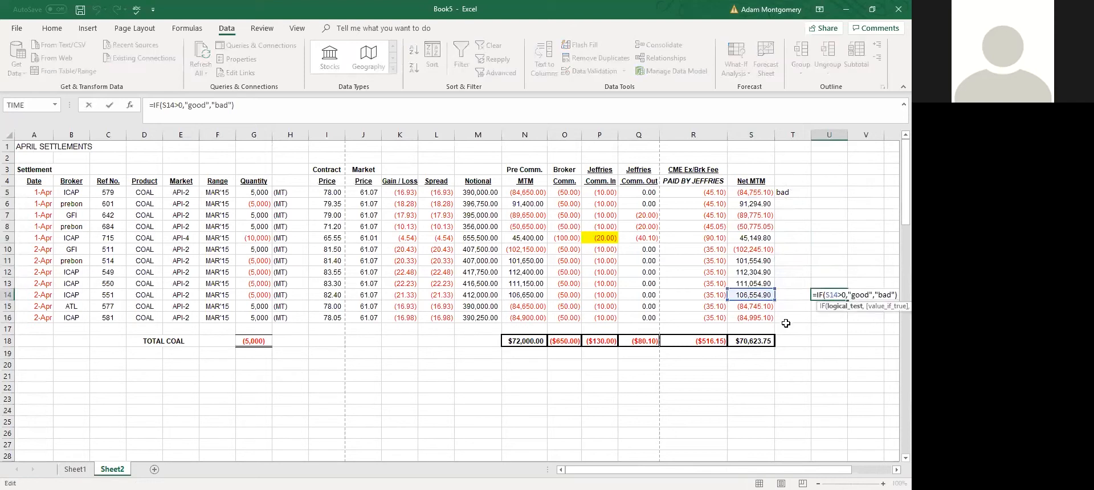
key("BackSpace")
key("BackSpace")
key("BackSpace")
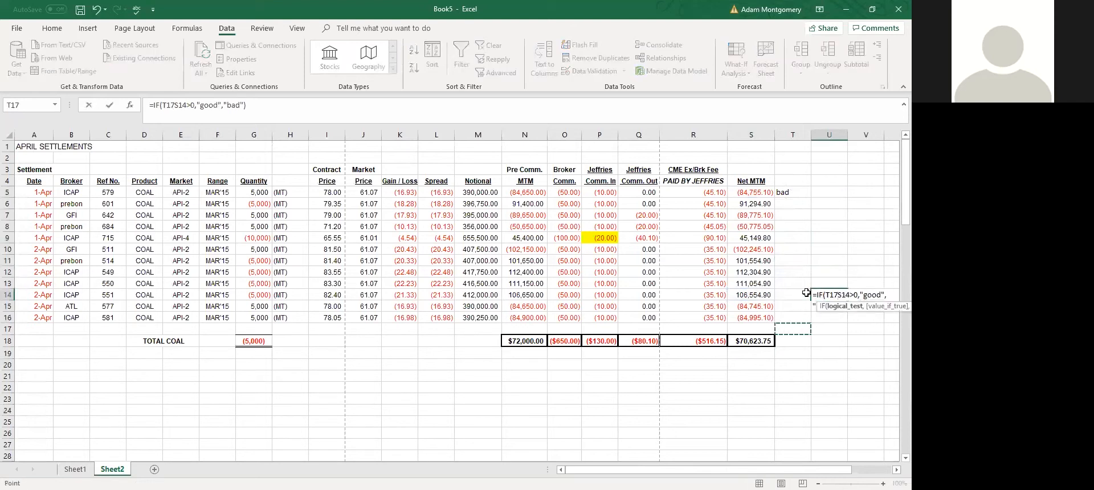
key("ctrl+Return")
key("ctrl+z")
key("Left")
key("Right")
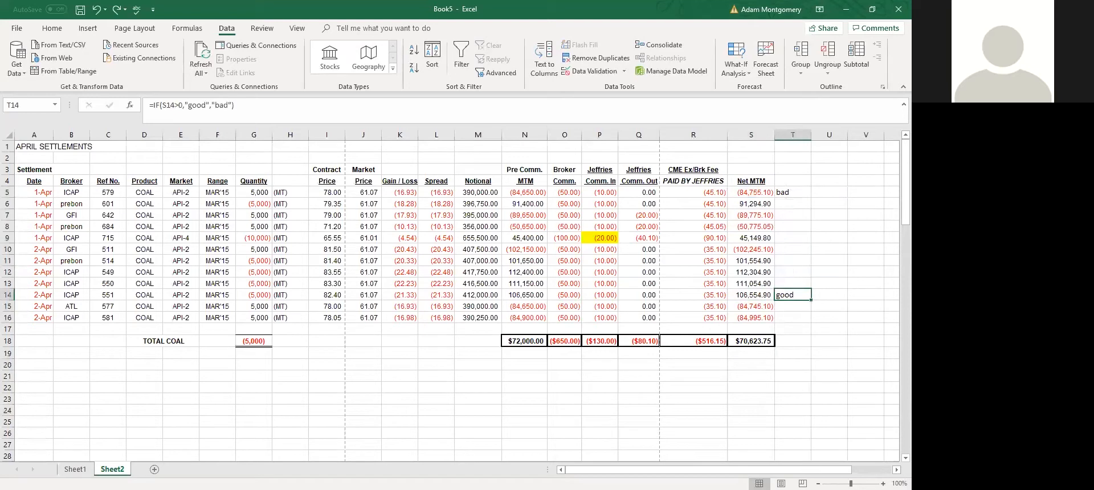
Step: Copy the IF formula from T5 and paste it into U14, one column over
key("Up")
key("Up")
key("Up")
key("Up")
key("Up")
key("Up")
key("Up")
key("Up")
key("Up")
key("Up")
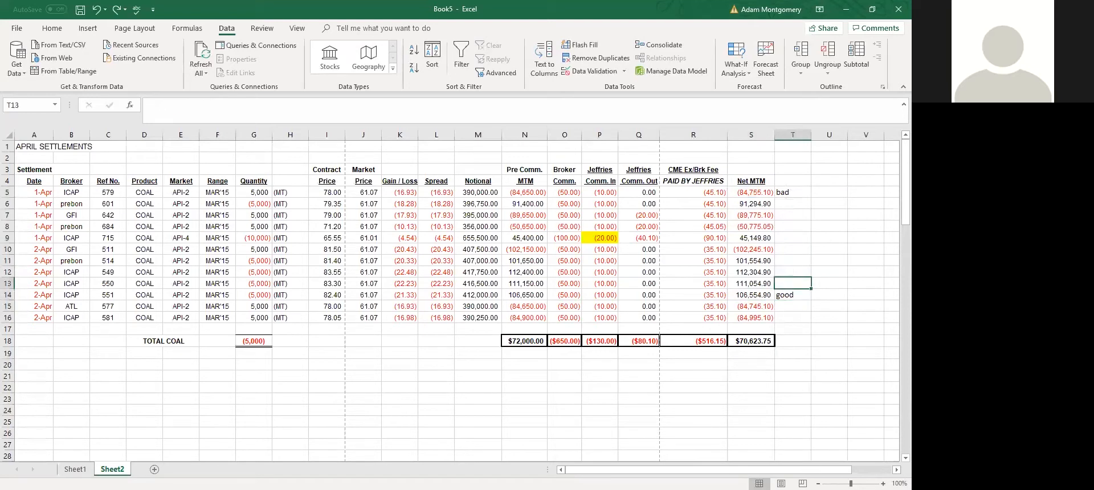
key("Down")
key("Delete")
key("ctrl+z")
key("ctrl+c")
key("Down")
key("Down")
key("Down")
key("Down")
key("Down")
key("Down")
key("Down")
key("Down")
key("Down")
key("Right")
key("Left")
key("Right")
key("ctrl+v")
Step: Clear cell T14 and check the shifted reference in the IF formula pasted into U14
key("Left")
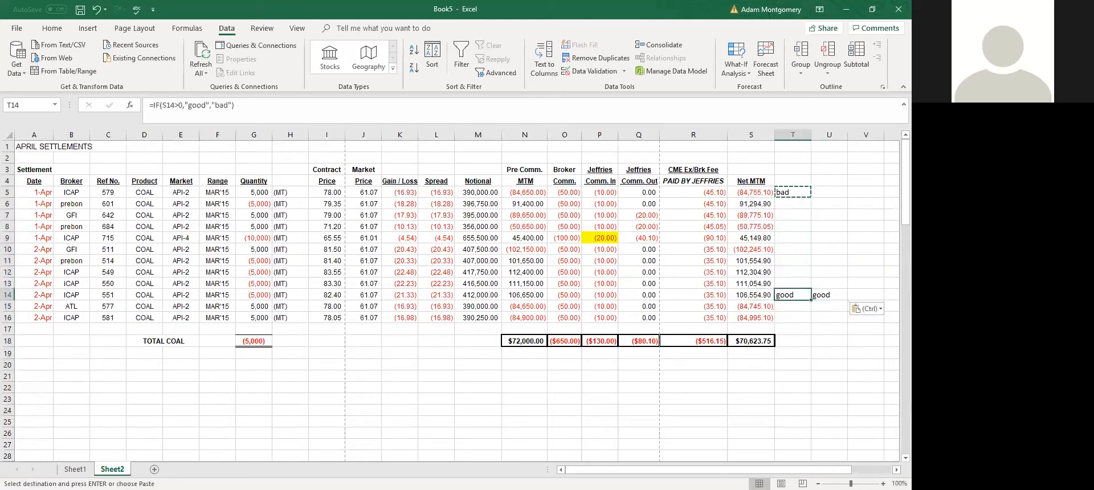
key("Delete")
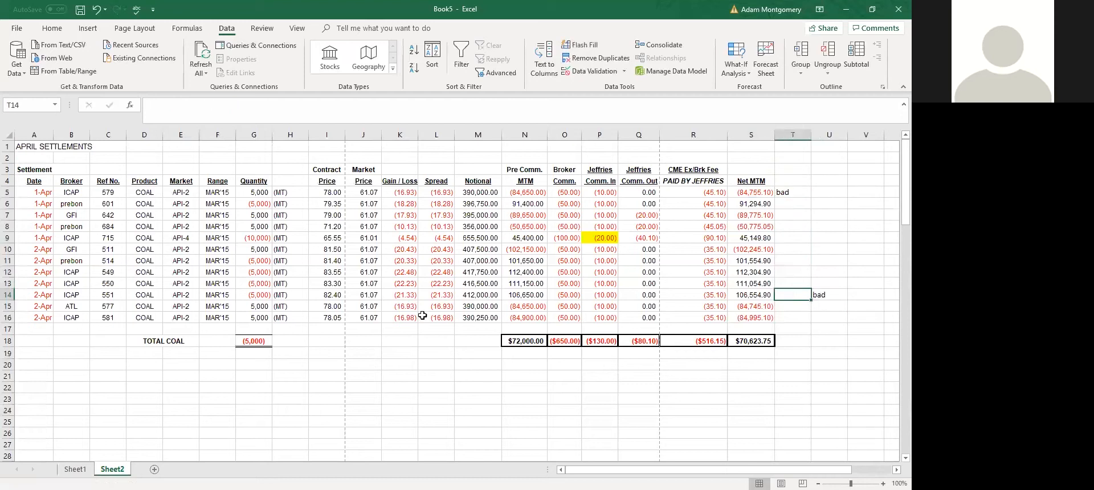
double_click(827, 295)
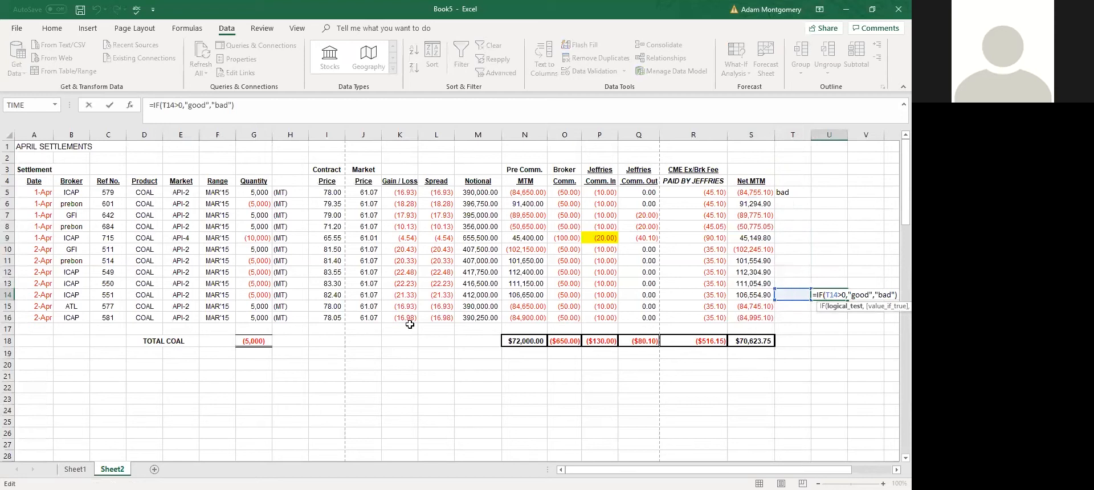
Step: Close the U14 formula and clear that pasted copy from the sheet
key("Escape")
key("Left")
key("Up")
key("Up")
key("Up")
key("Up")
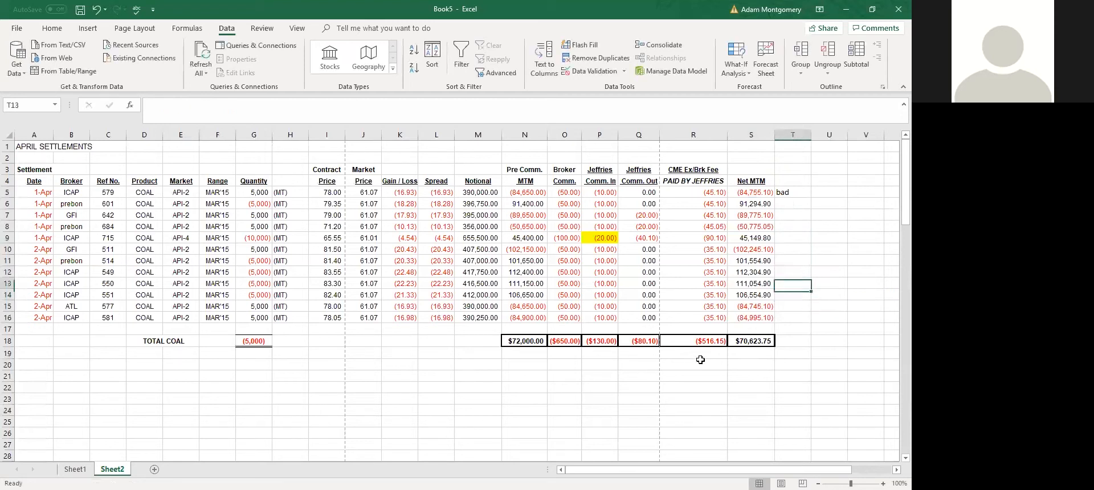
key("Up")
key("Up")
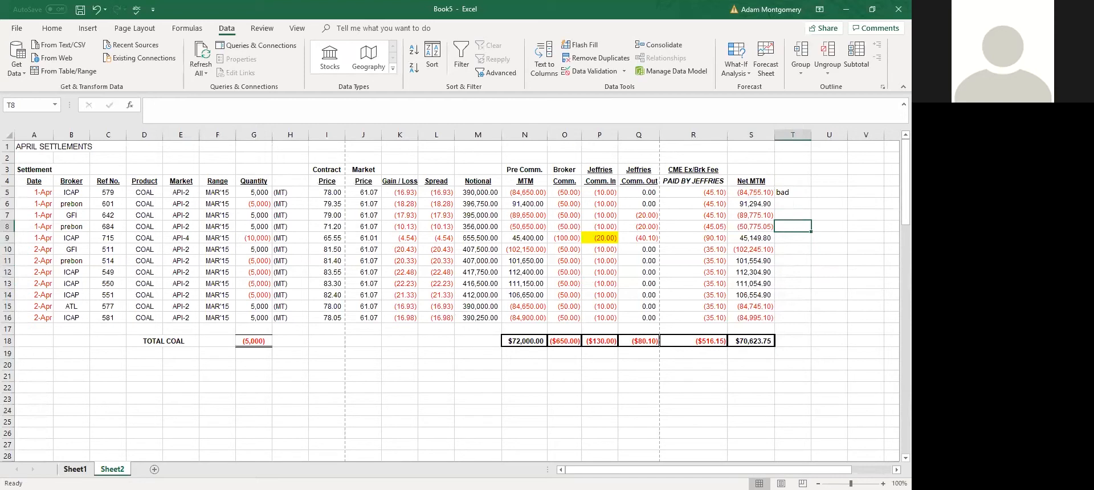
Step: Change the false result of the IF formula in T5 to the number 100, giving =IF(S5>0,"good",100)
left_click(468, 353)
left_click(785, 194)
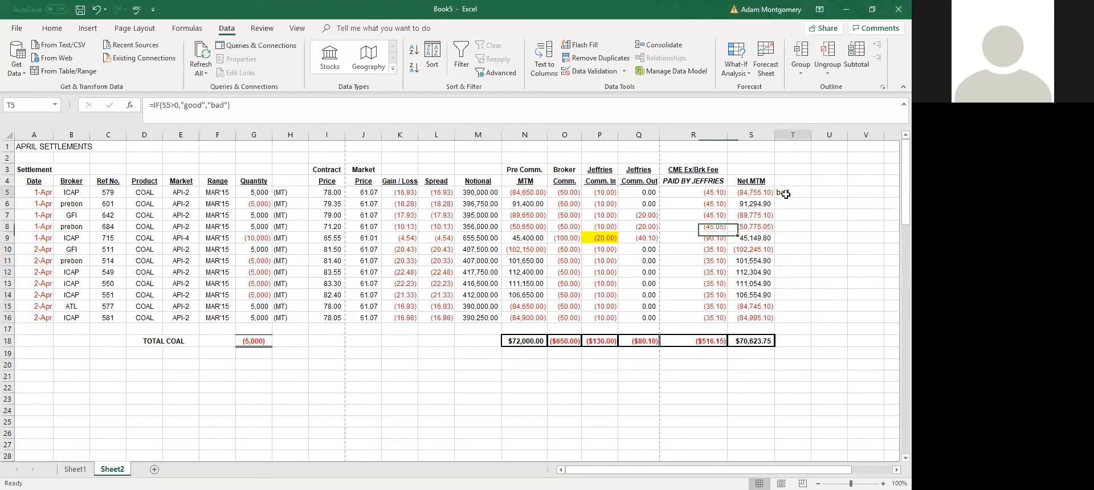
left_click(160, 105)
left_click(160, 104)
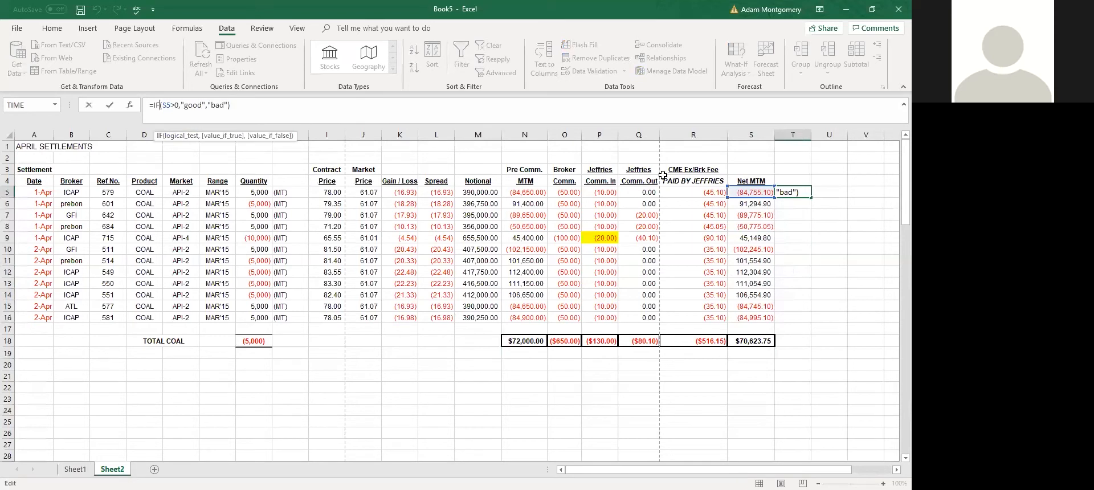
double_click(212, 105)
key("Delete")
key("BackSpace")
type("100")
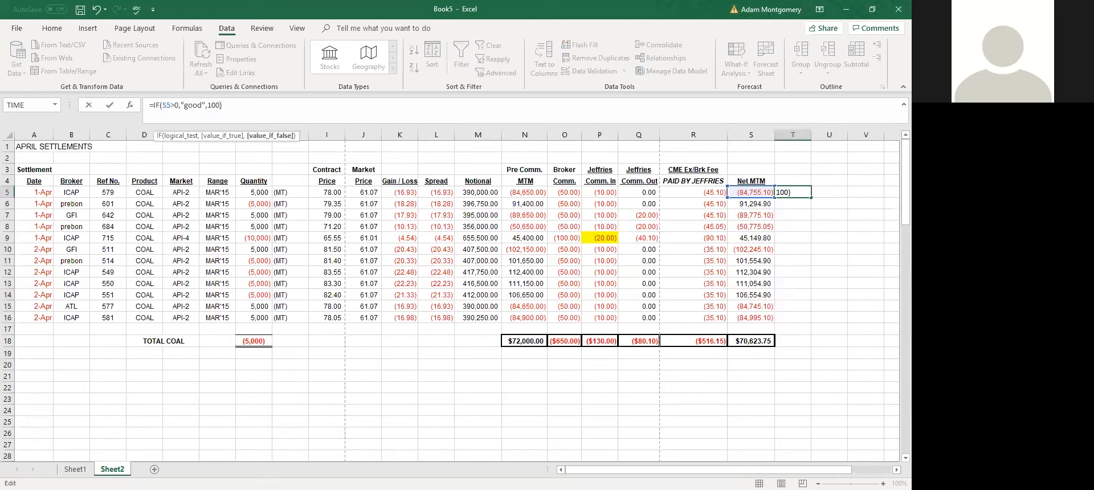
key("ctrl+Return")
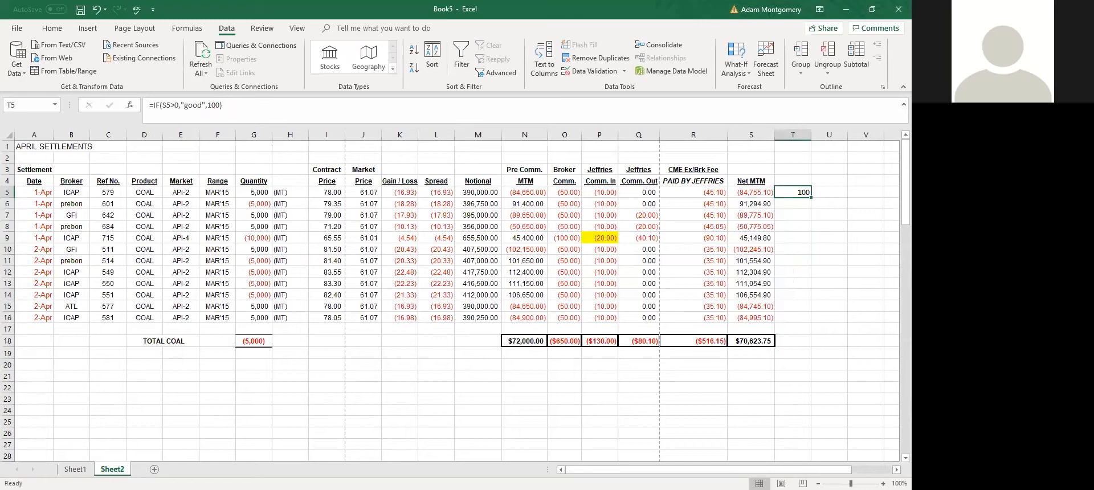
Step: Fill the IF formula from T5 down through T10 and check its cell reference
key("shift+Down")
key("shift+Down")
key("shift+Down")
key("shift+Down")
key("shift+Down")
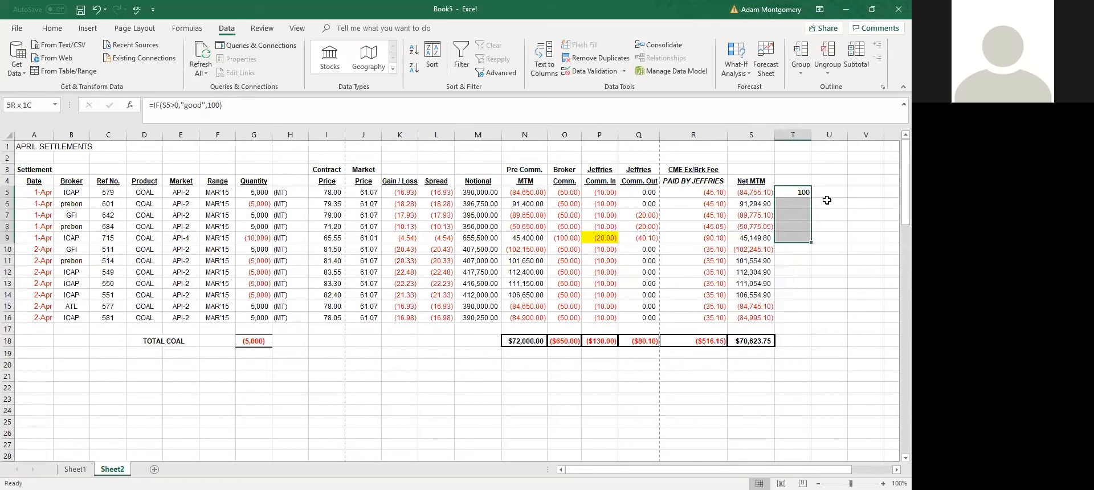
key("ctrl+d")
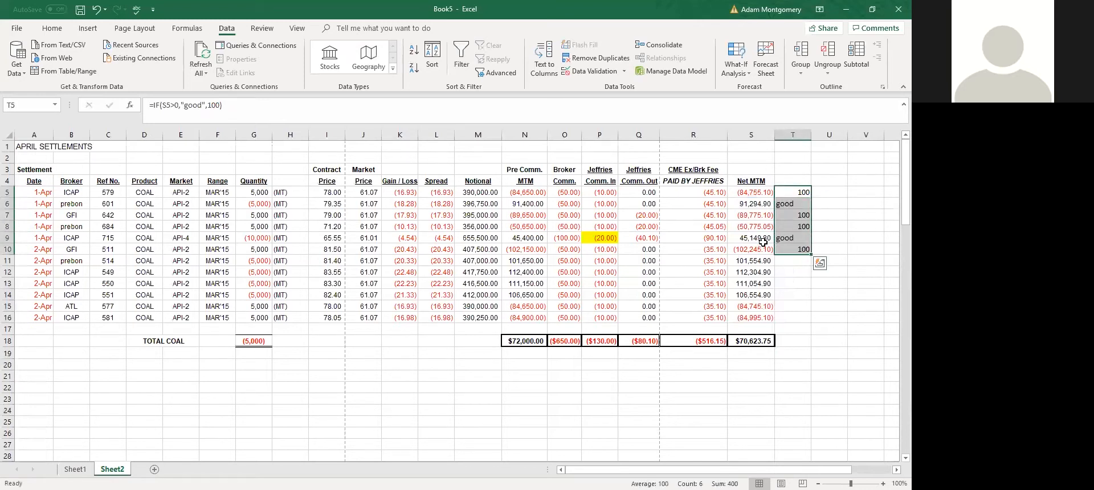
left_click(169, 107)
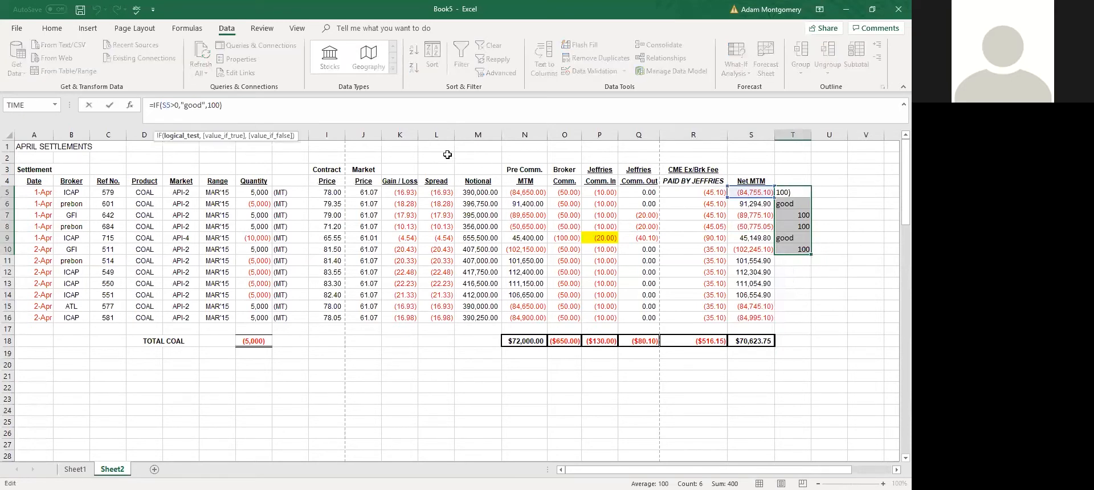
key("Return")
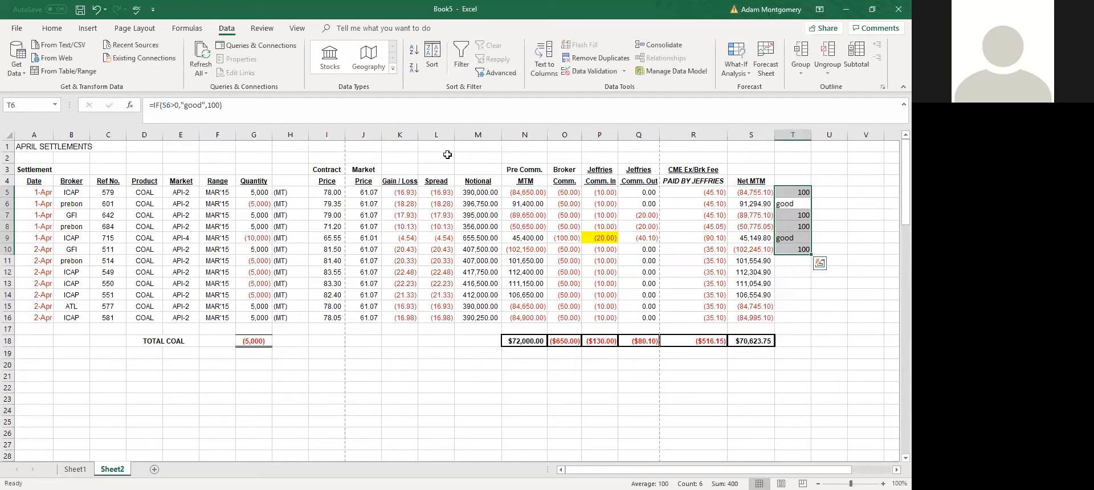
Step: Clear the IF results from column T, covering T4 to T13
left_click(767, 225)
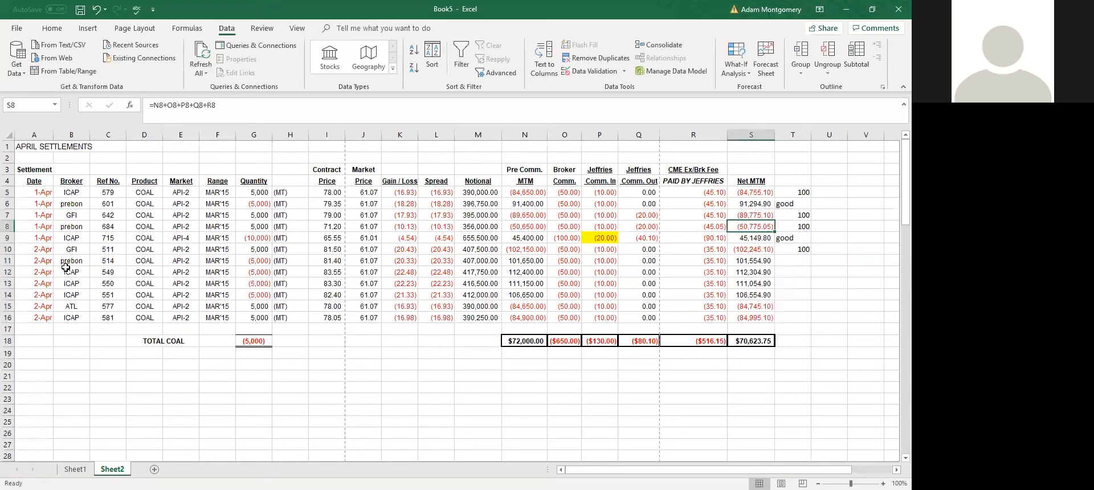
left_click(130, 228)
left_click_drag(793, 283, 793, 180)
key("Delete")
key("End")
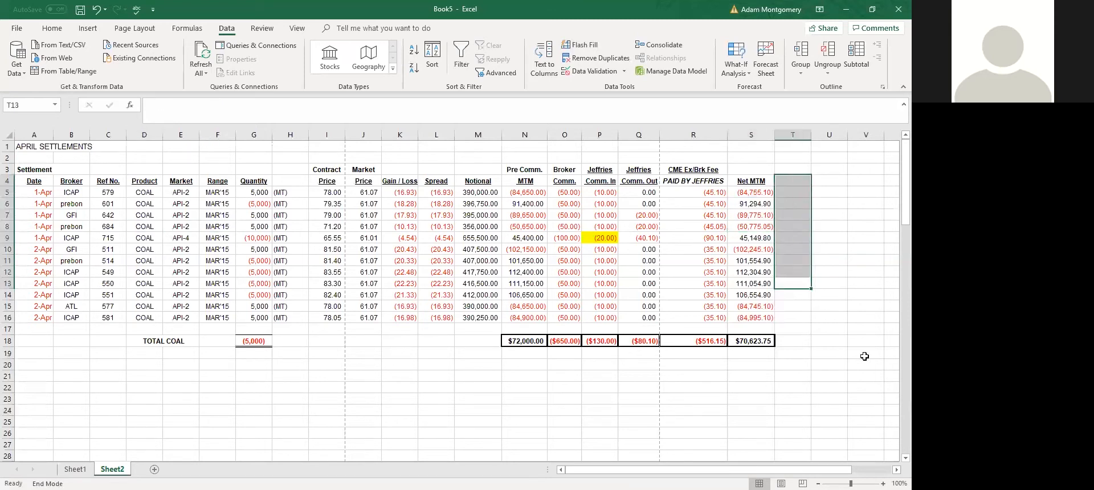
key("Down")
key("Right")
key("End")
key("Up")
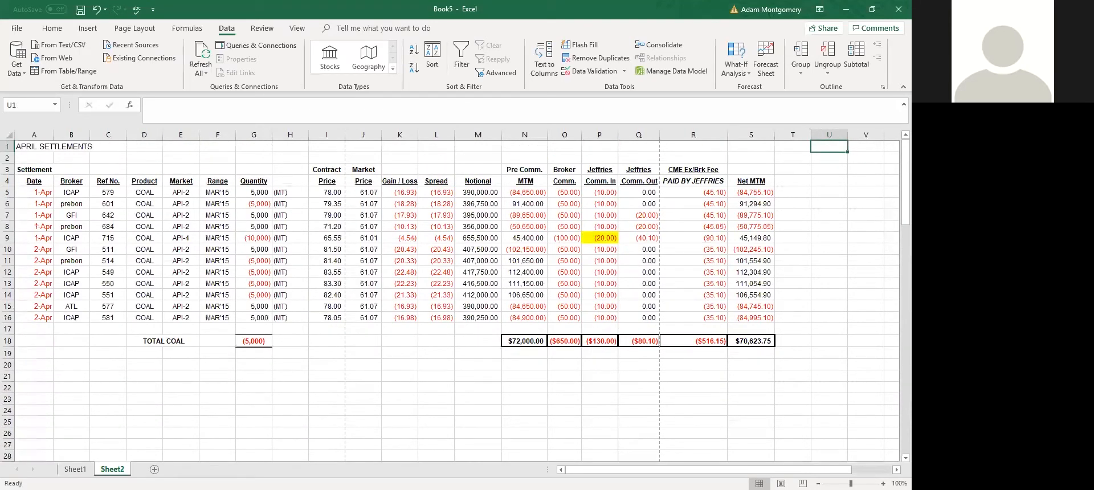
left_click(363, 283)
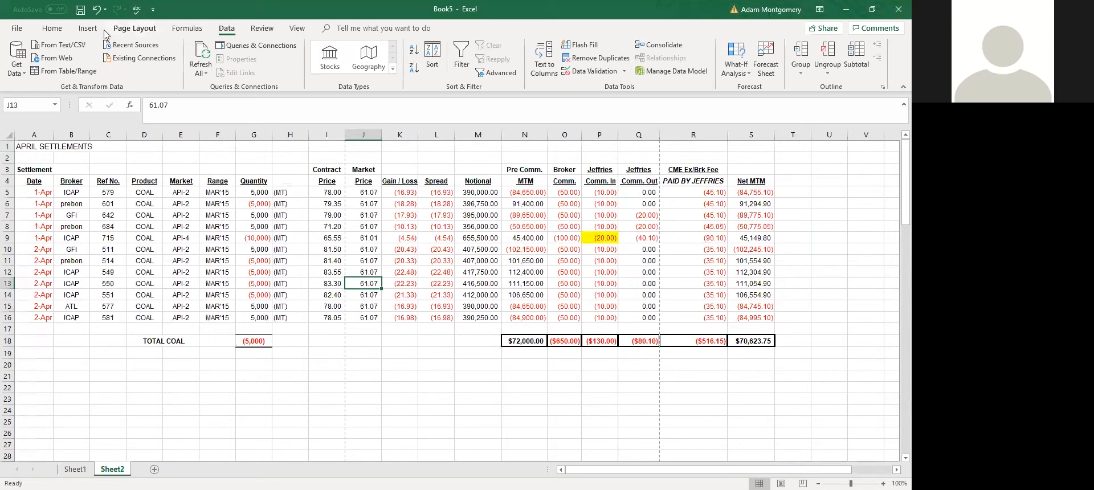
left_click(188, 29)
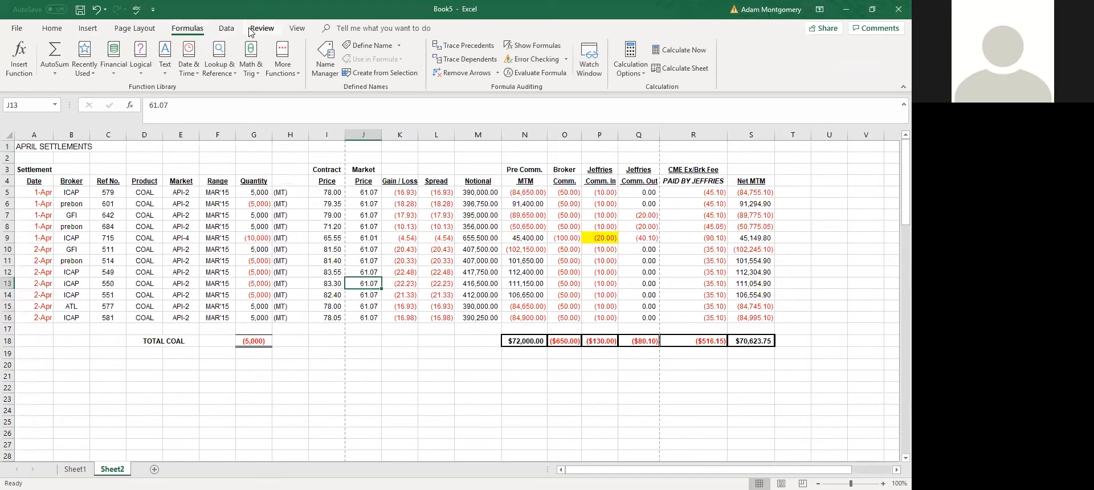
left_click(260, 28)
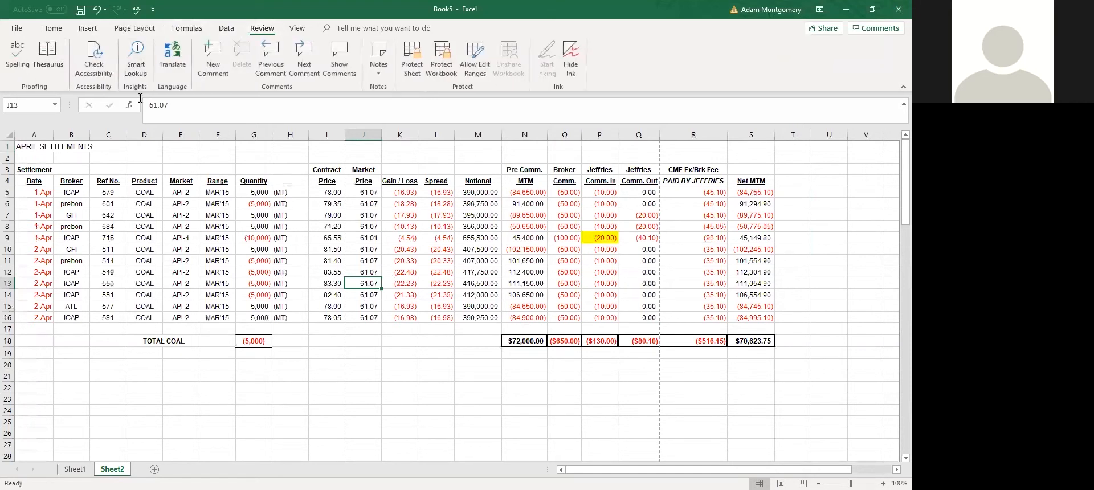
left_click(187, 29)
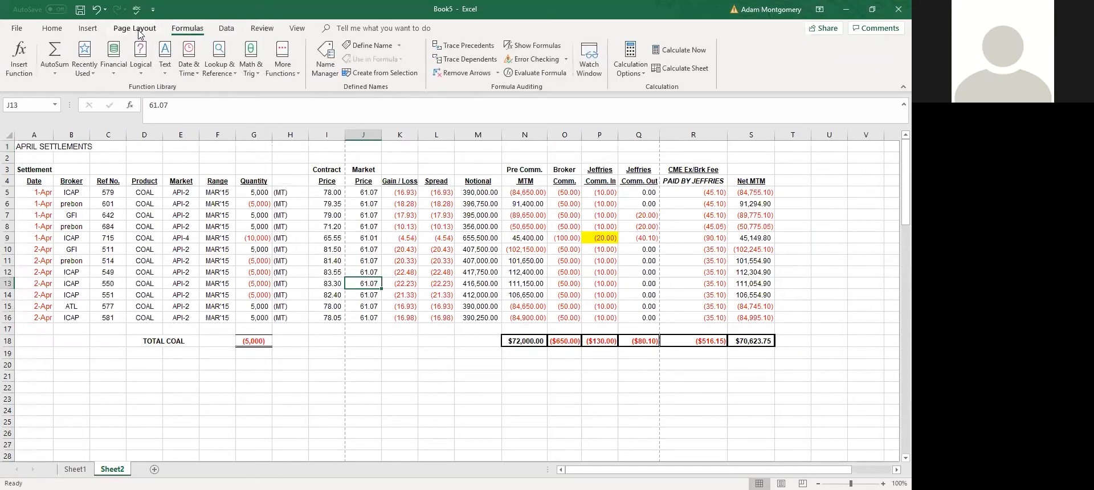
left_click(139, 31)
left_click(88, 28)
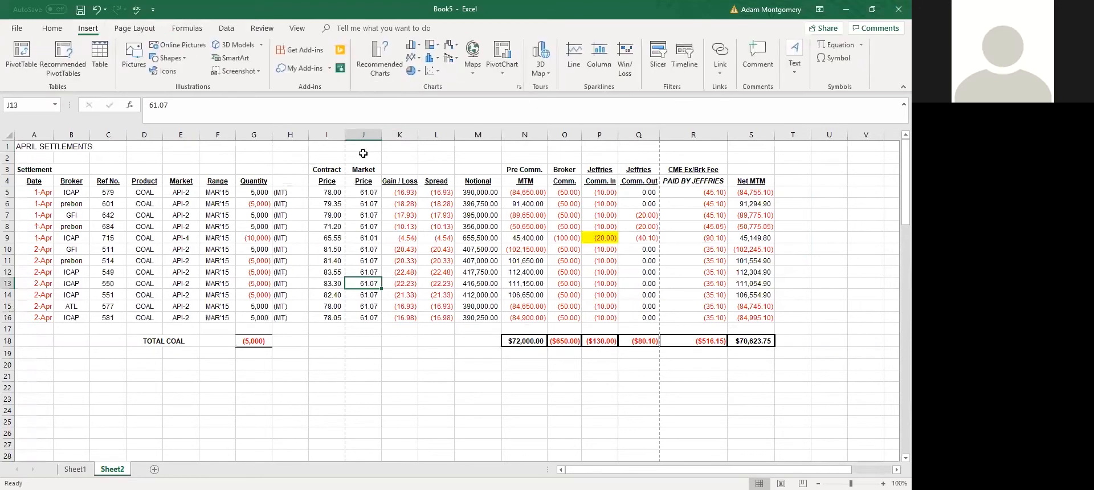
left_click(297, 215)
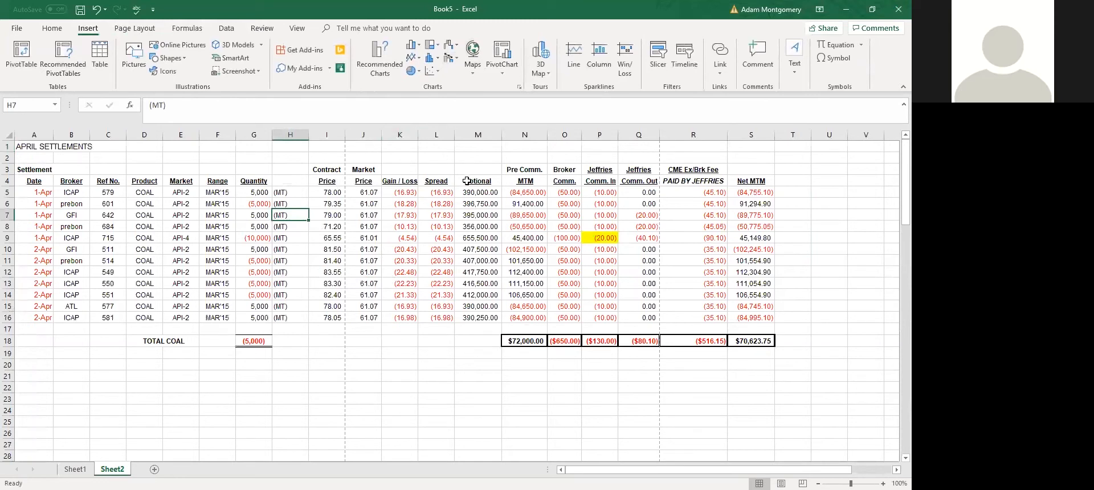
left_click(491, 205)
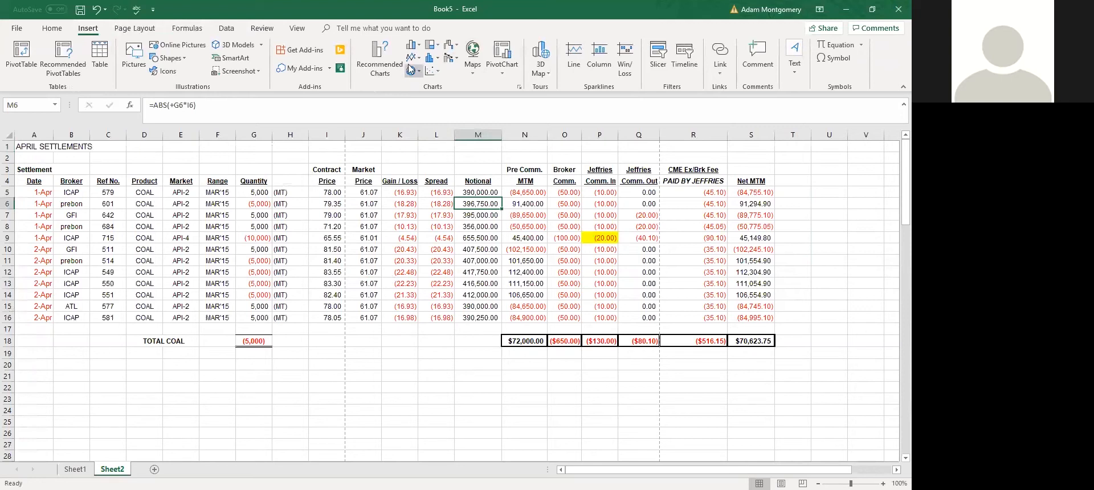
Step: Try to create a PivotChart on a new worksheet from the range Sheet2!$A$3:$R$16
left_click(512, 261)
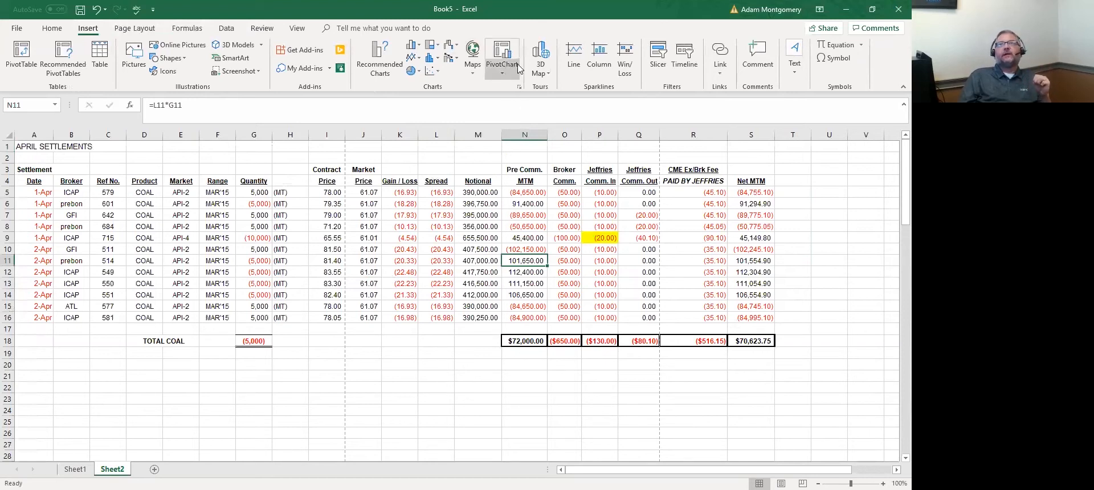
left_click(508, 76)
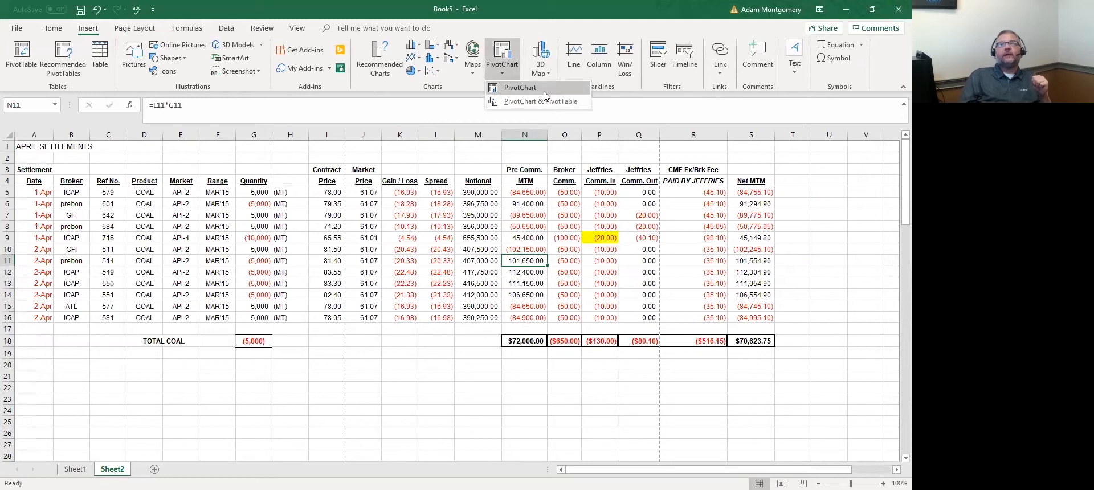
left_click(511, 89)
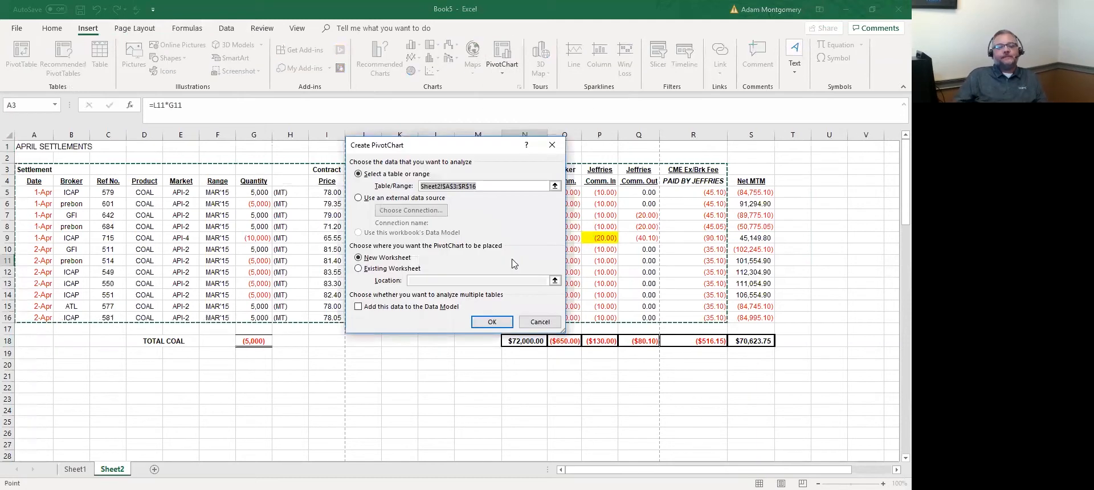
left_click(491, 322)
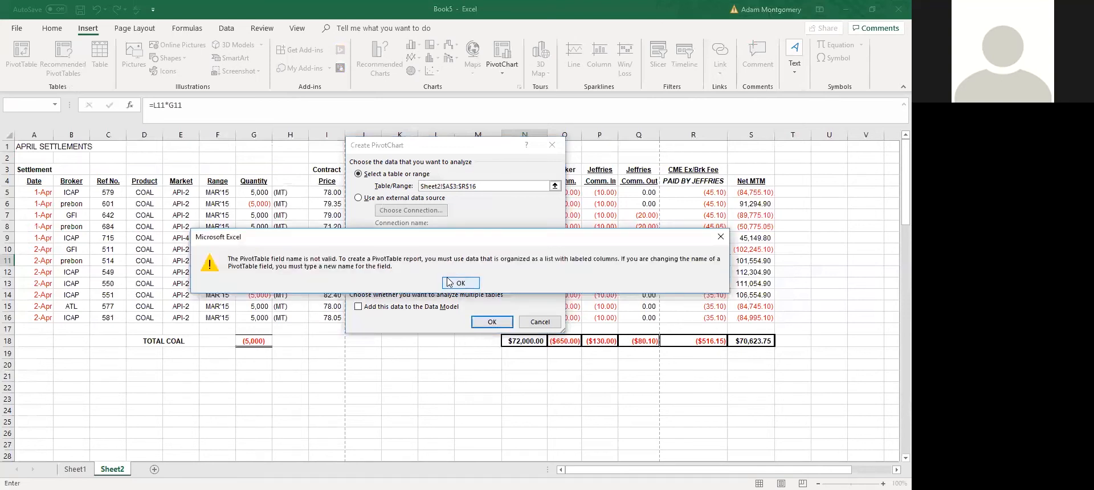
left_click(448, 281)
left_click(539, 322)
Step: Clear the upper header line in row 3, leaving row 4 as the only heading row
left_click(541, 169)
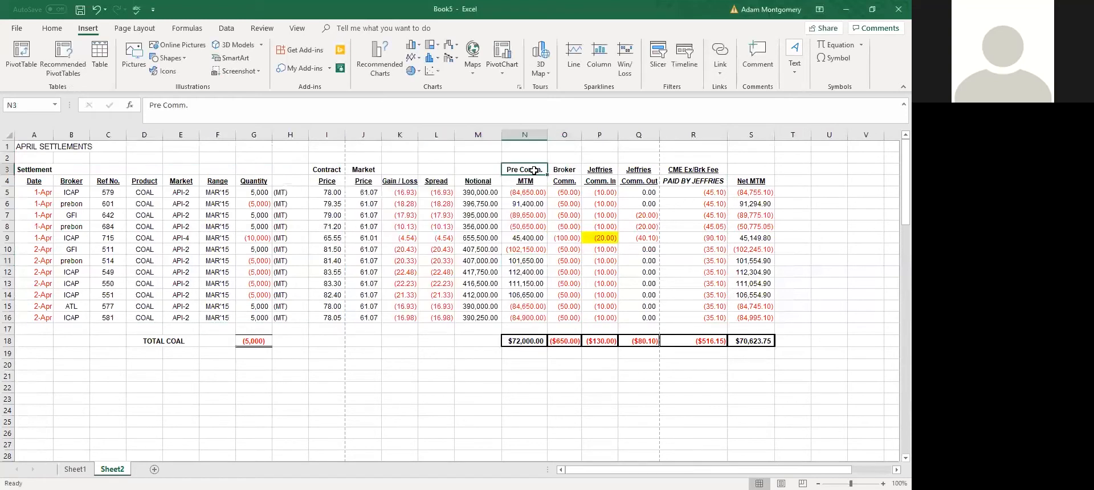
key("shift+space")
key("Delete")
key("Left")
key("Down")
left_click(477, 259)
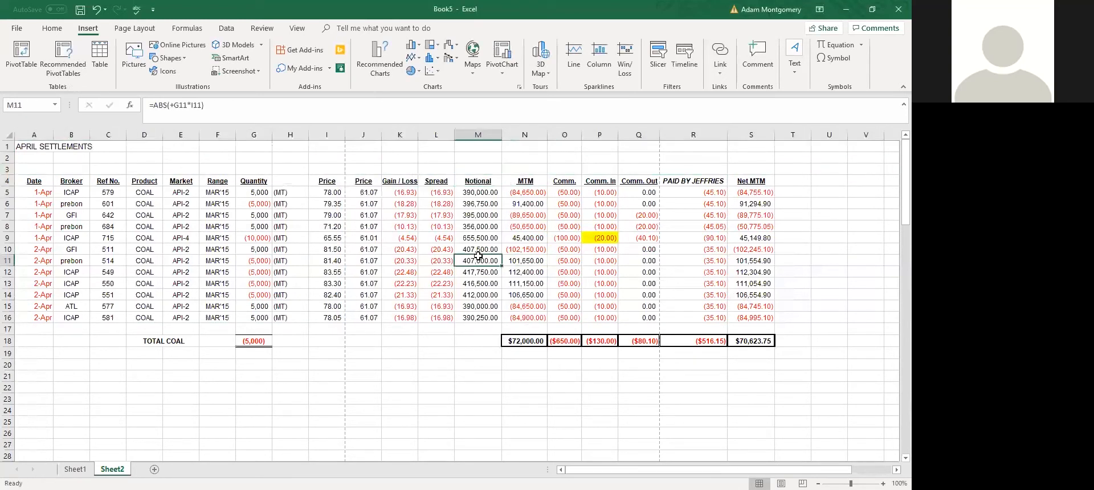
Step: Insert a column chart based on the whole April settlements table
left_click(73, 226)
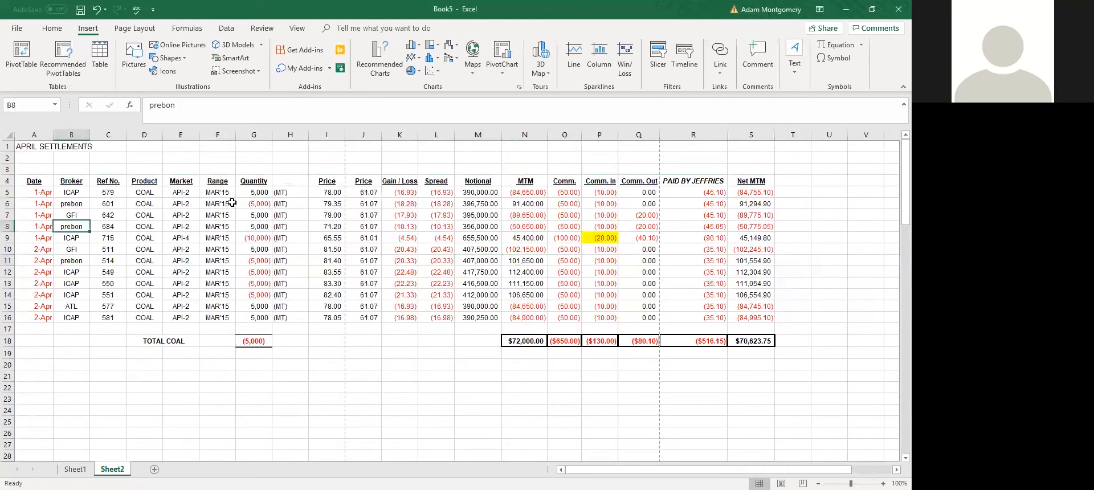
left_click(35, 132)
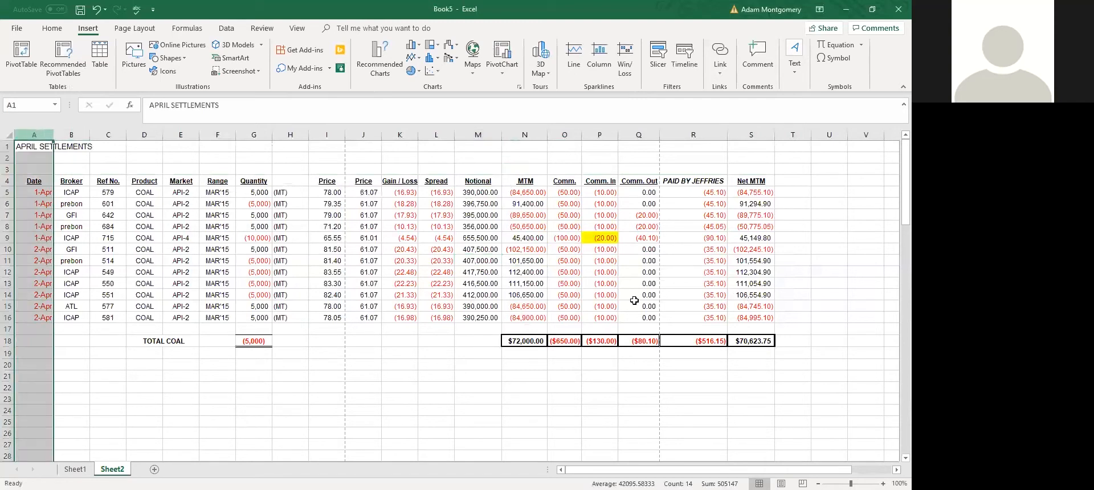
left_click(525, 249)
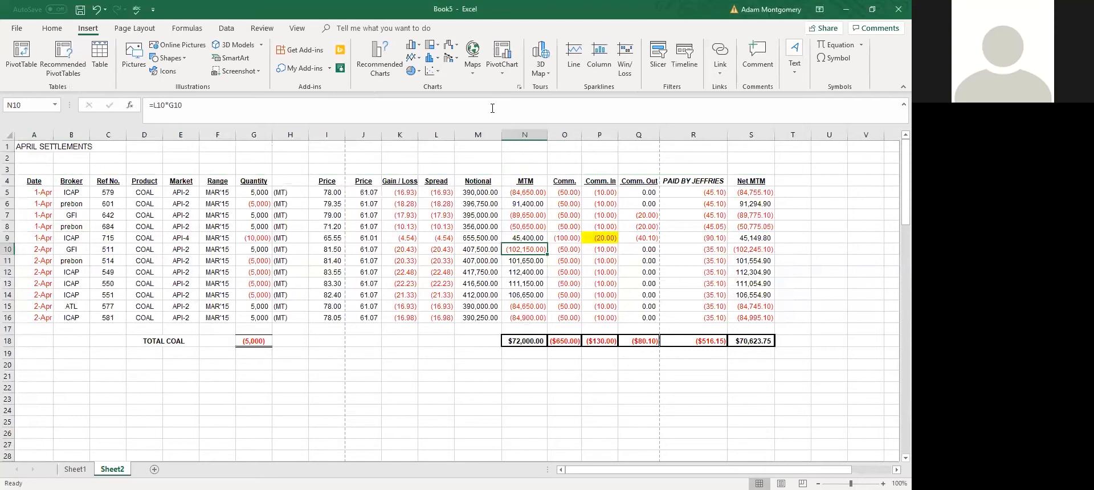
left_click(411, 46)
left_click(421, 83)
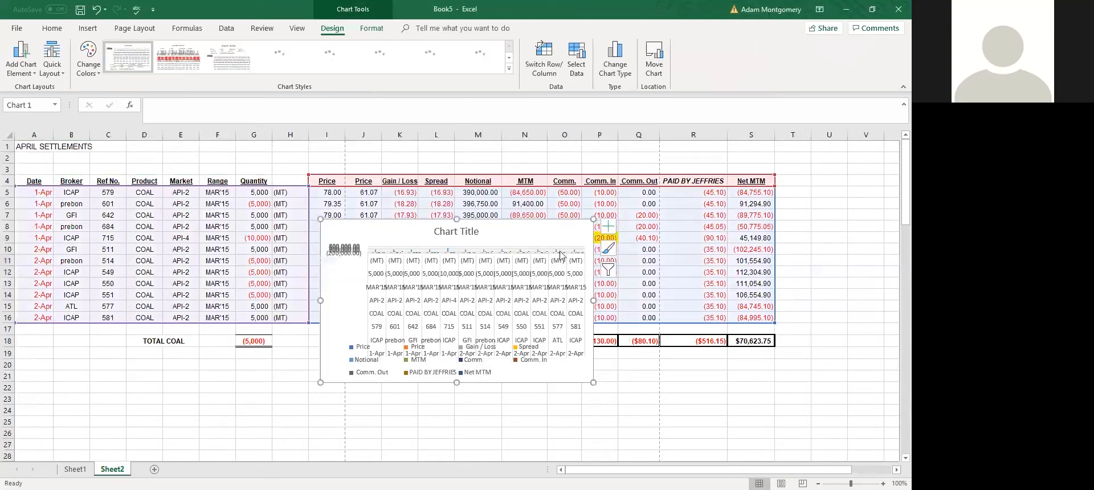
scroll(517, 311, "down", 1)
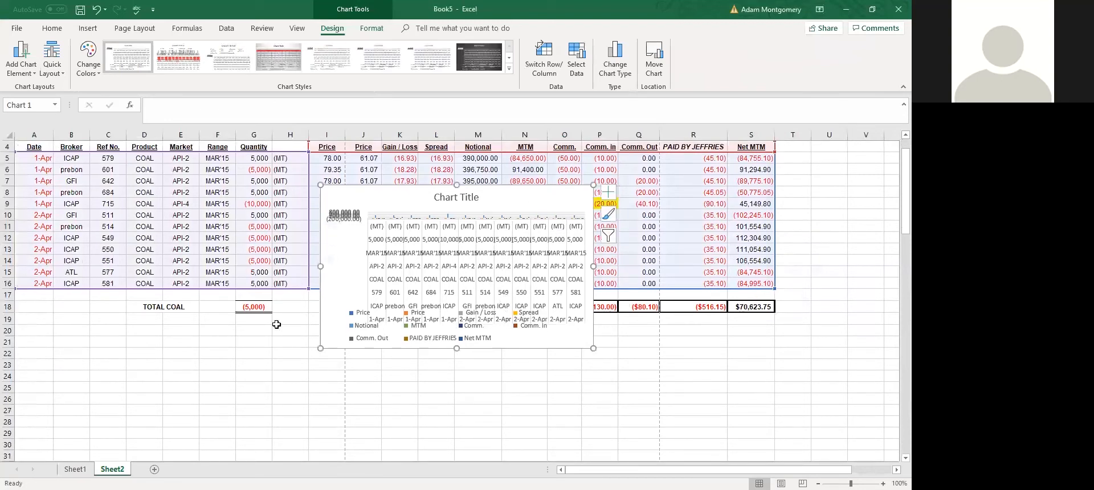
key("Escape")
left_click(540, 403)
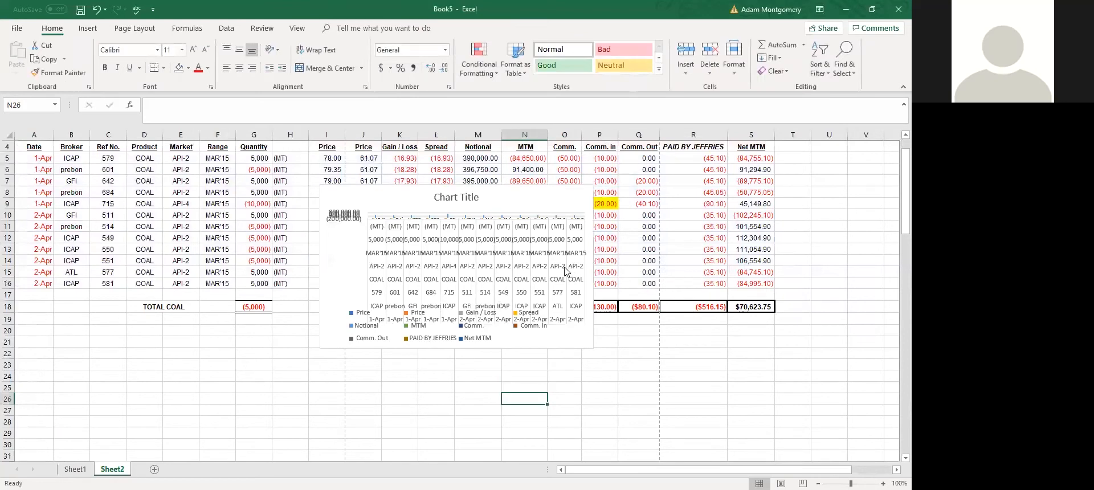
Step: Delete the column chart from the sheet
left_click(551, 205)
key("Delete")
left_click(638, 226)
scroll(499, 165, "up", 1)
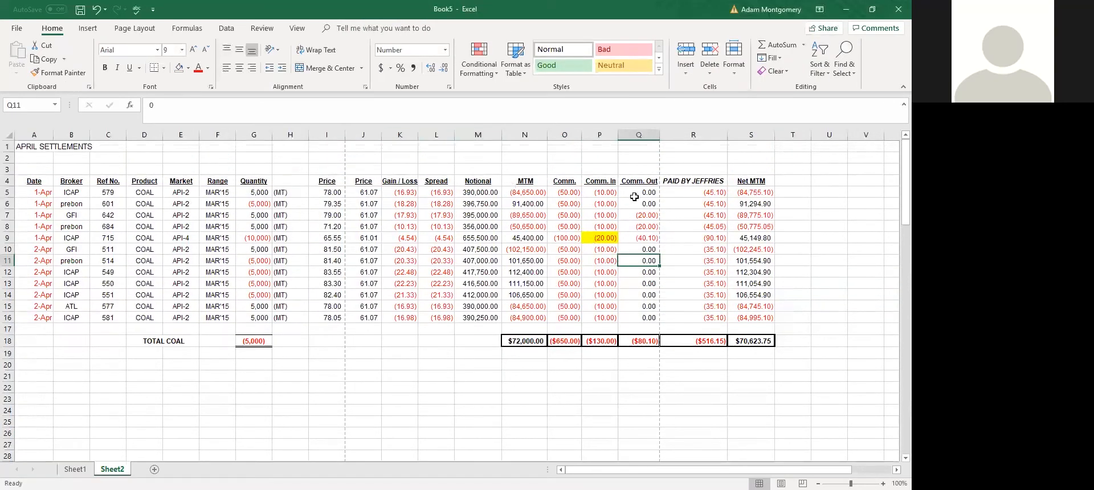
left_click(751, 136)
key("ctrl+c")
left_click(750, 260)
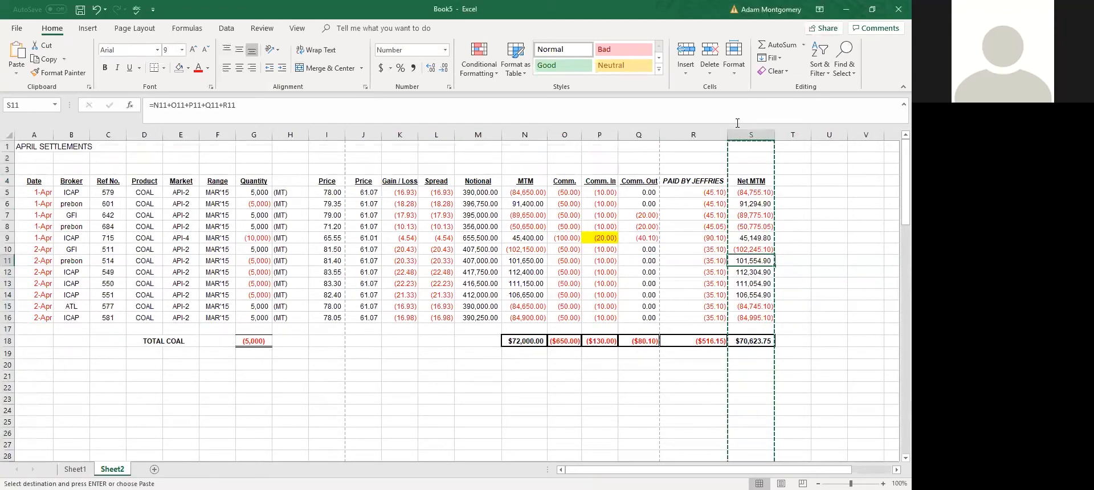
left_click(751, 136)
left_click(758, 193)
key("Escape")
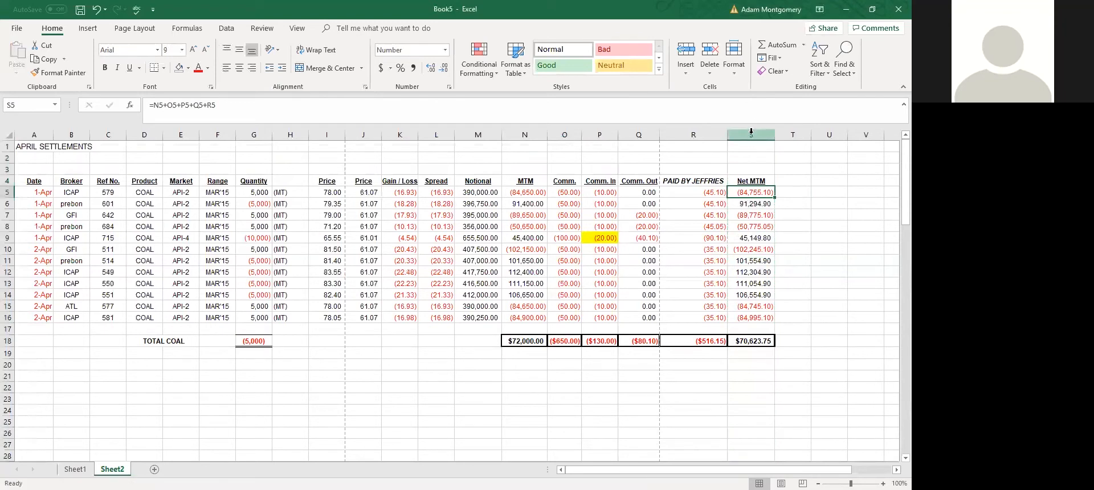
Step: Replace the Net MTM formulas in column S with their values by copying and pasting values in place
left_click(751, 135)
key("ctrl+c")
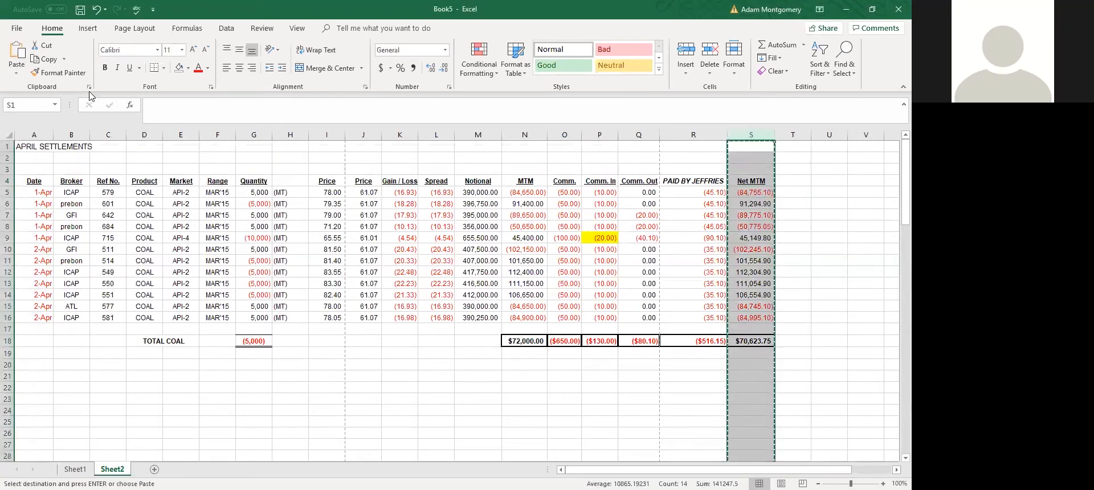
left_click(17, 73)
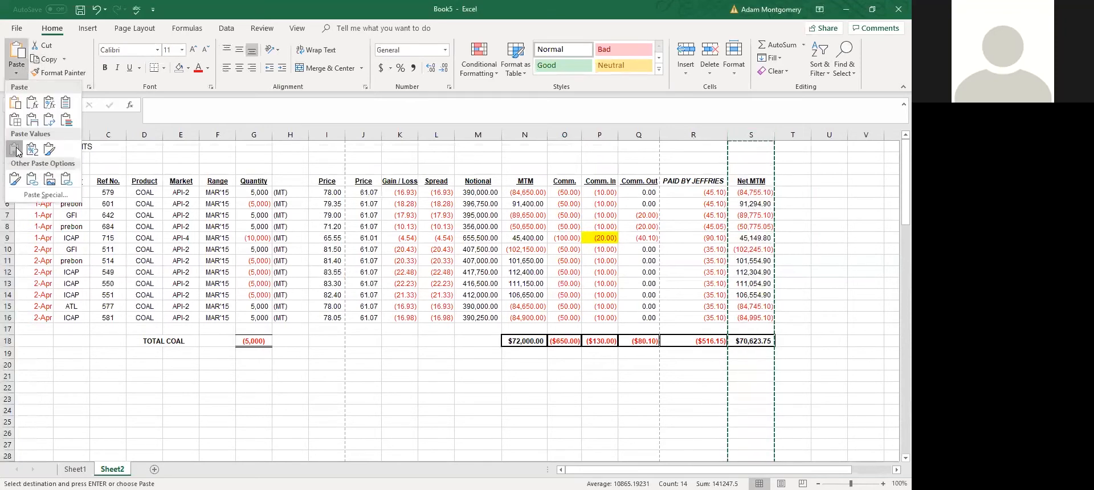
left_click(13, 149)
left_click(738, 211)
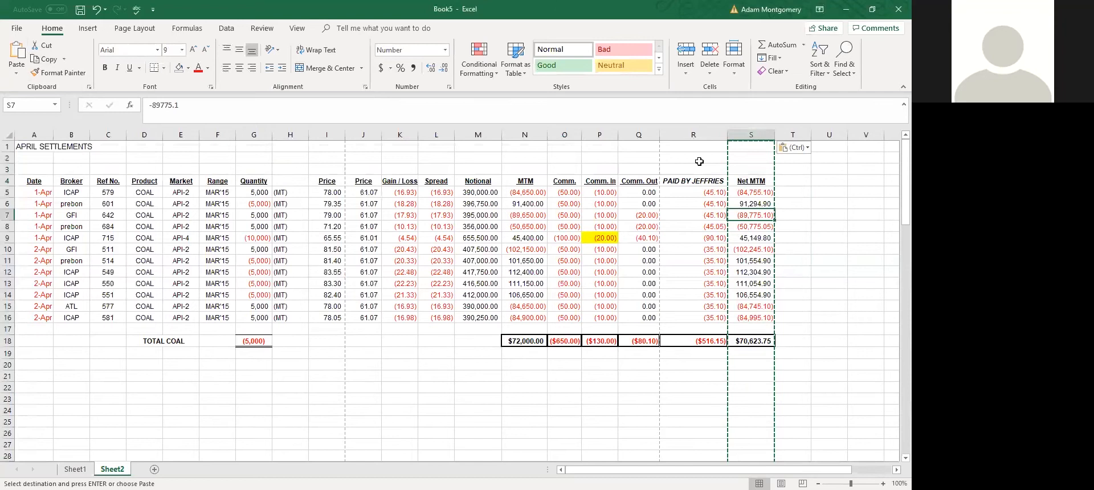
Step: Delete columns D through R so that Net MTM directly follows Ref No
left_click(664, 135)
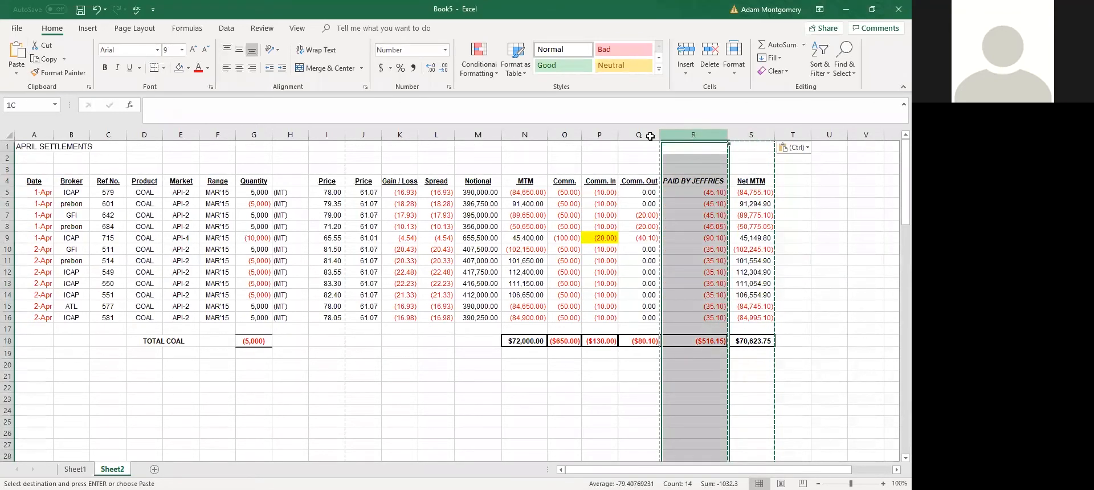
left_click_drag(137, 158, 194, 274)
right_click(194, 274)
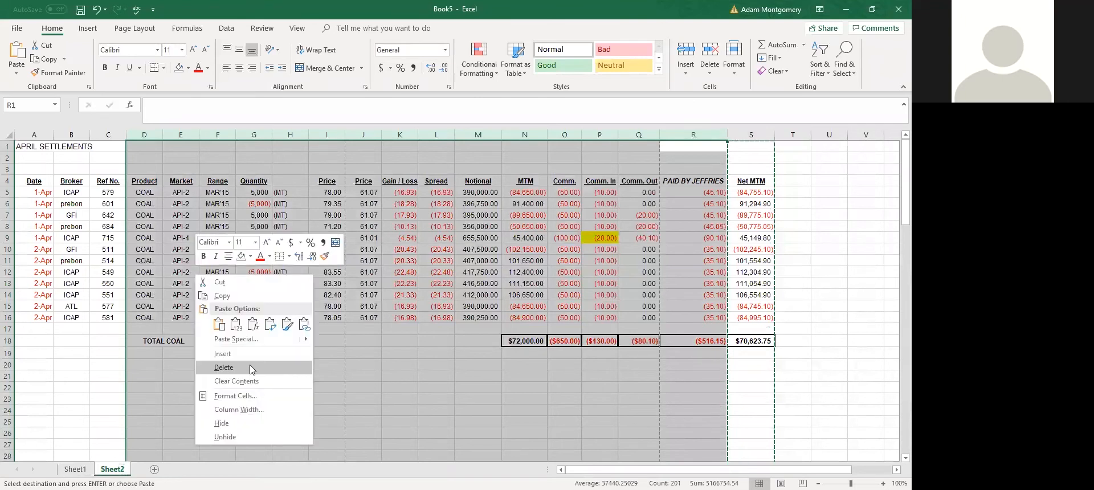
left_click(250, 366)
left_click(197, 224)
left_click(151, 264)
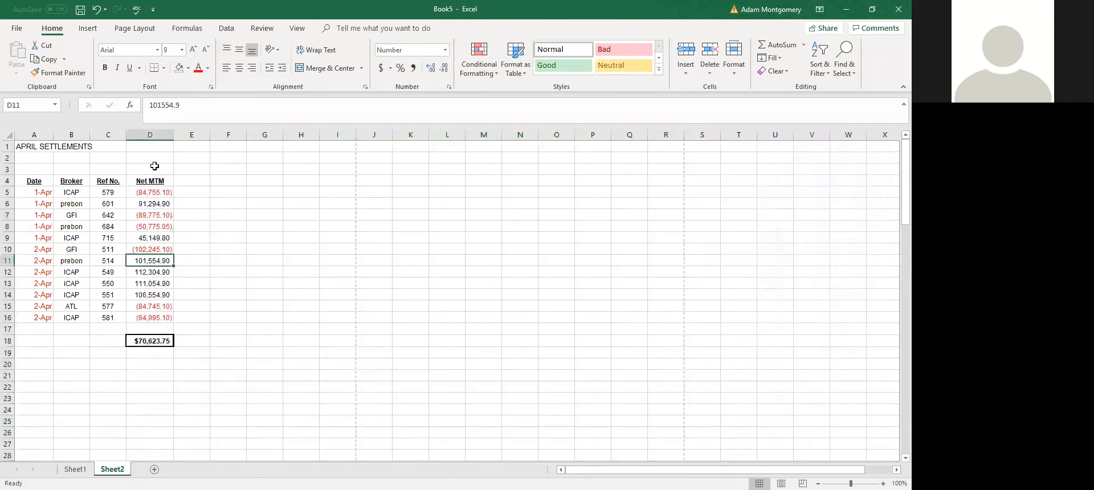
Step: Delete the Broker column so that Ref No. directly follows Date
left_click(71, 134)
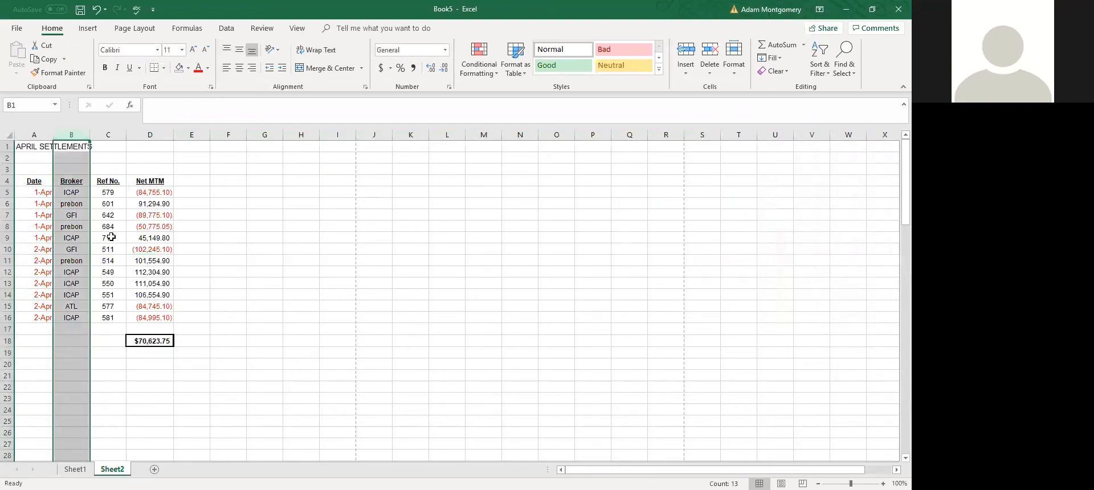
right_click(68, 227)
left_click(91, 317)
left_click(117, 235)
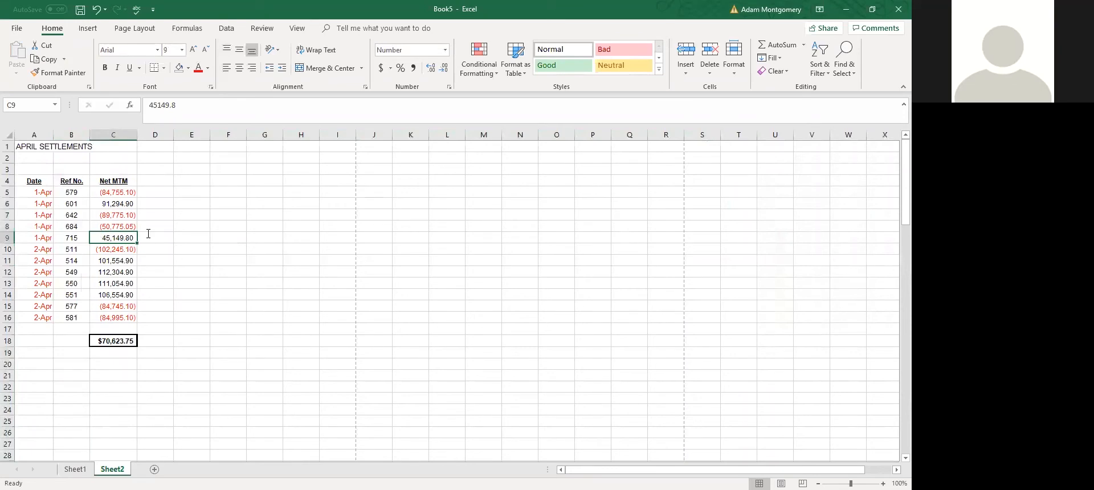
scroll(425, 72, "down", 4)
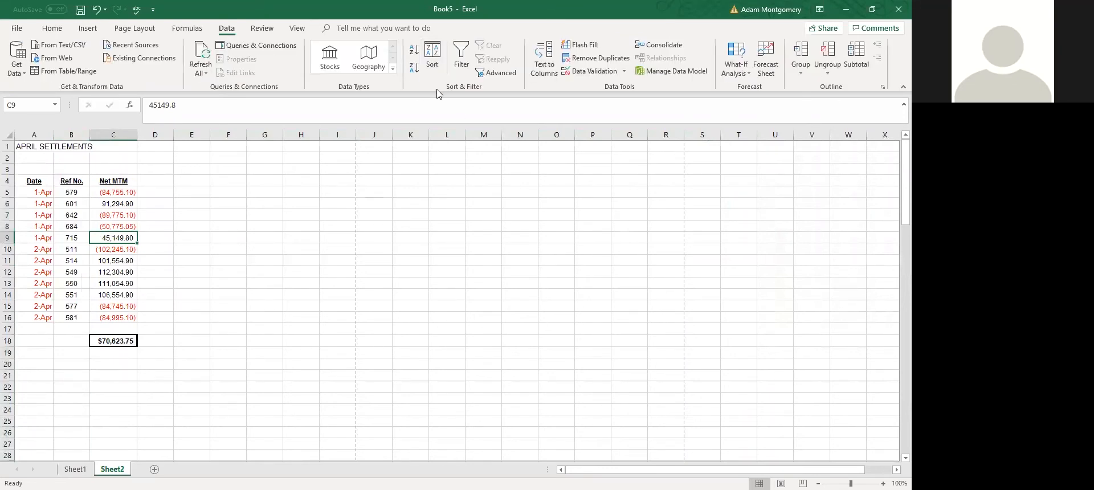
left_click(135, 28)
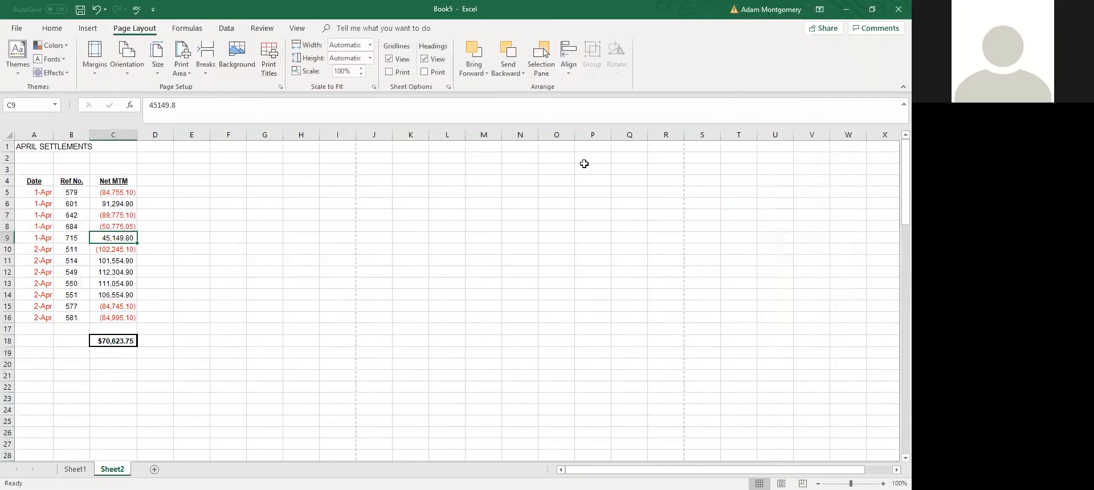
left_click(227, 29)
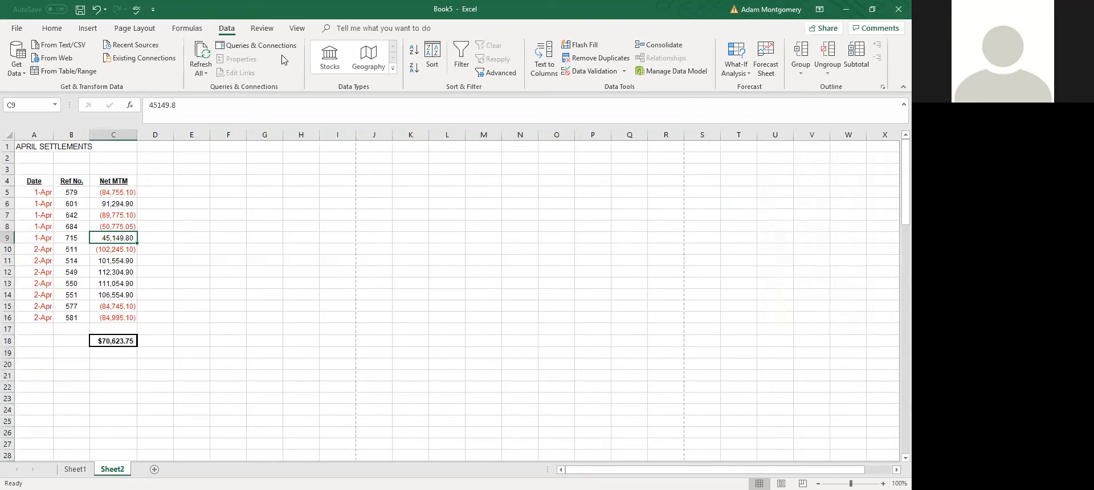
left_click(262, 28)
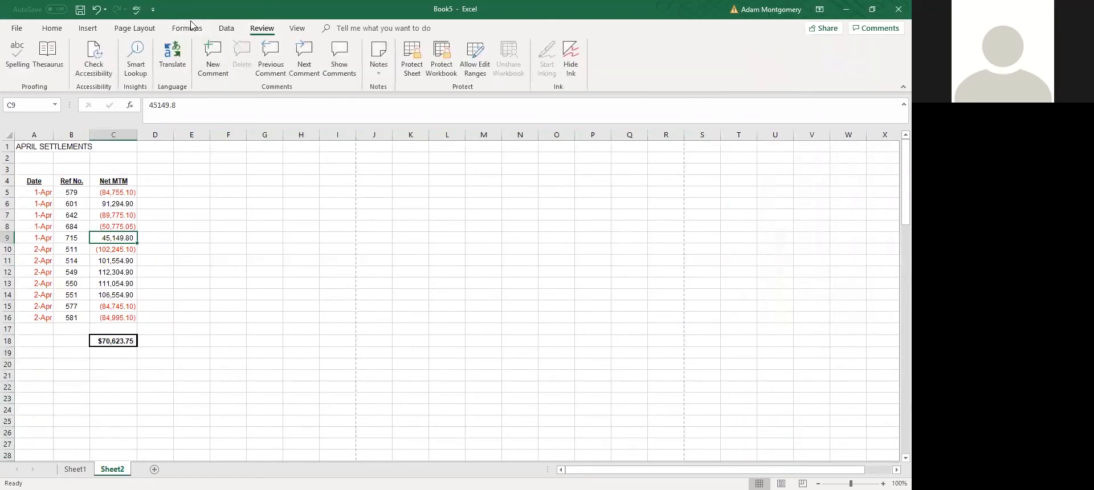
left_click(197, 30)
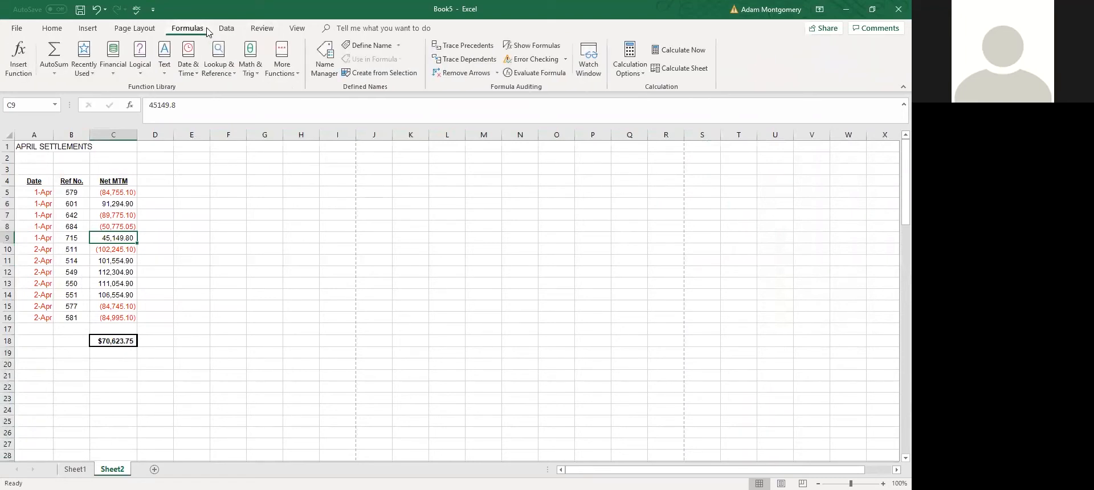
left_click(297, 28)
left_click(227, 29)
left_click(191, 27)
left_click(149, 31)
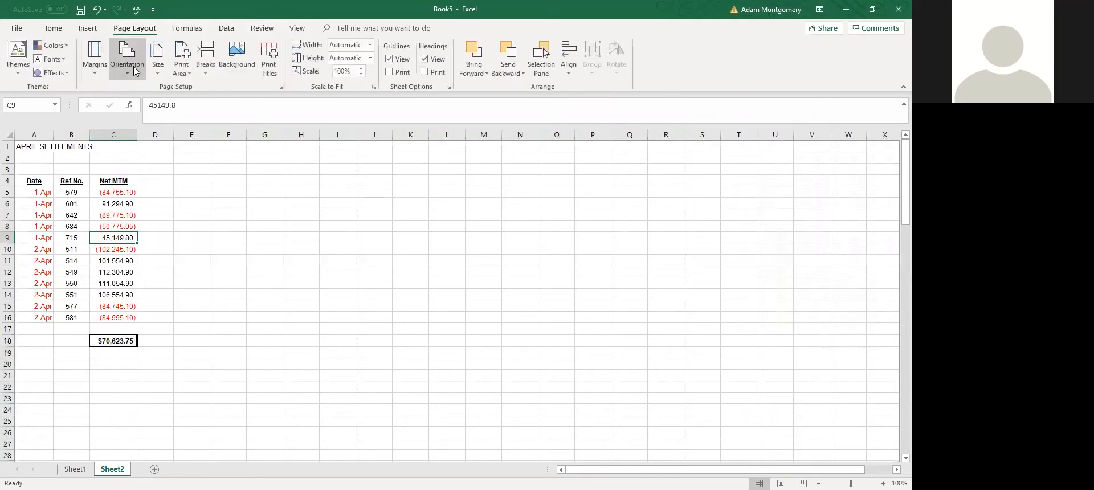
Step: Insert a 2-D clustered column chart from the Ref No. and Net MTM data in B4:C16
left_click(94, 31)
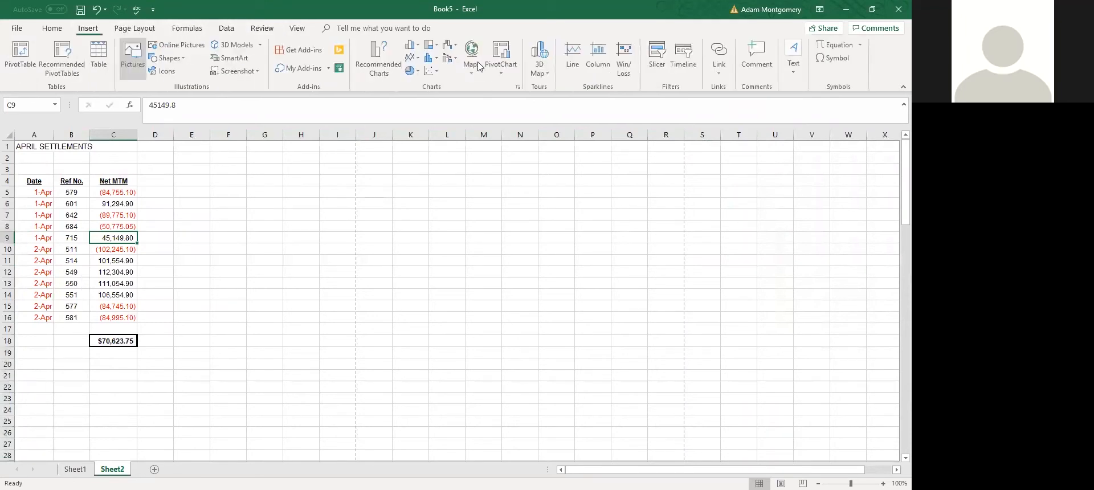
left_click(411, 48)
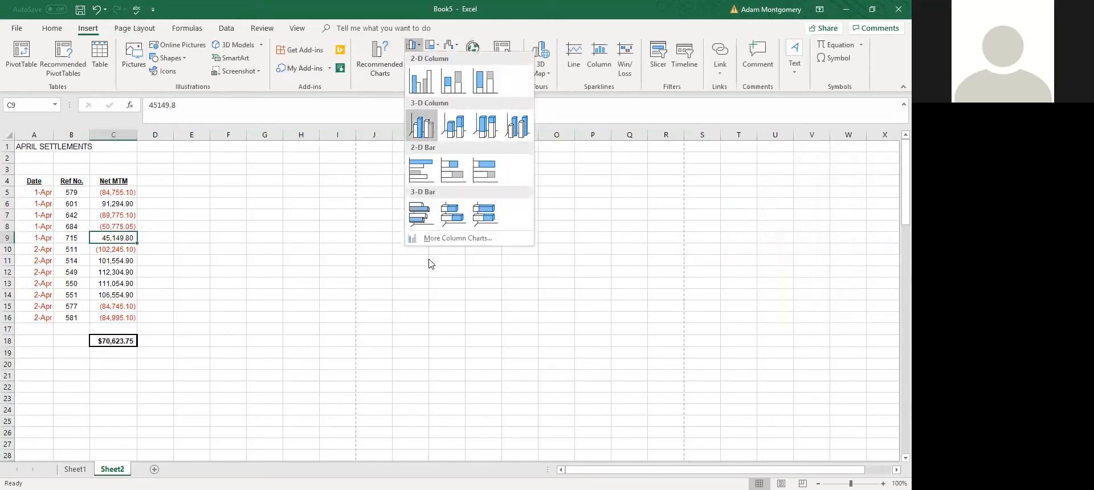
left_click_drag(121, 314, 61, 178)
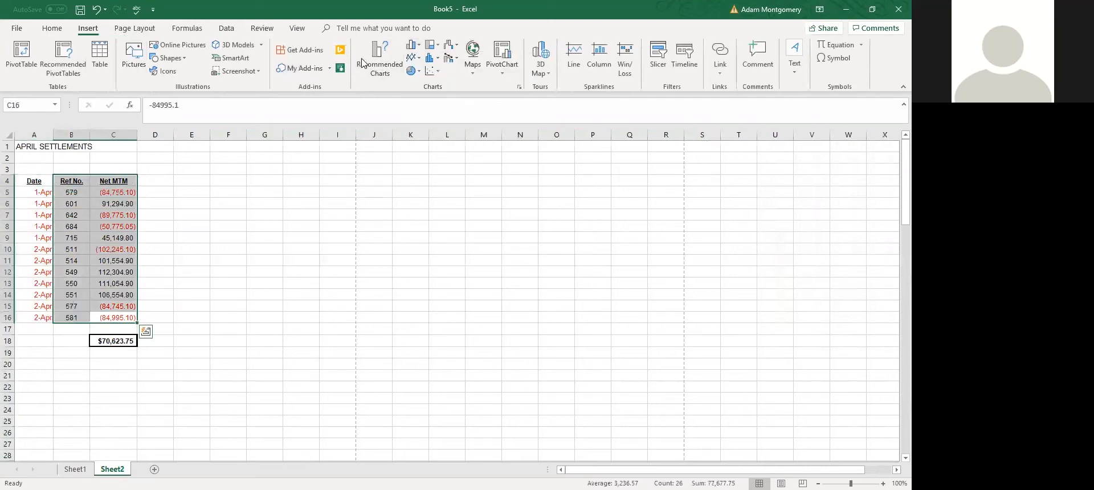
left_click(413, 50)
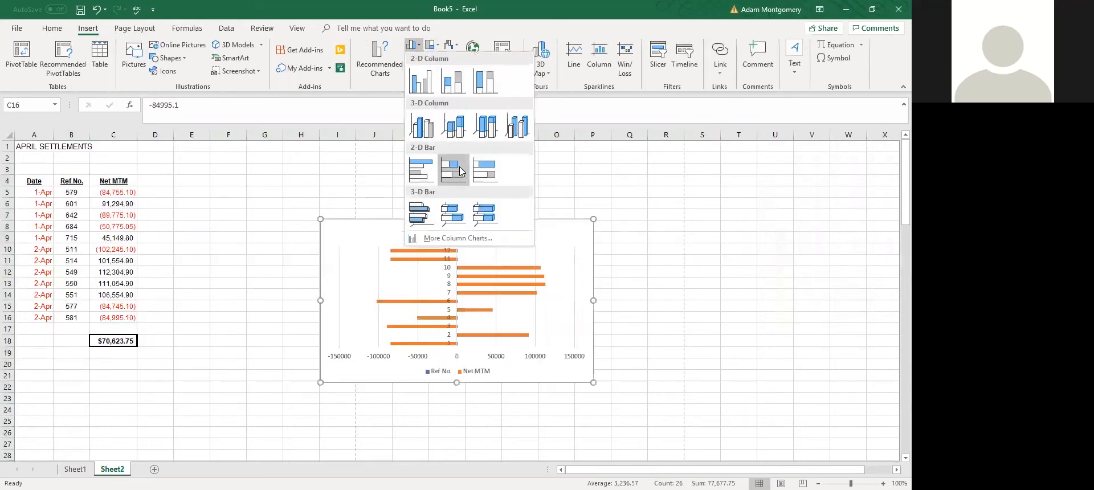
left_click(425, 86)
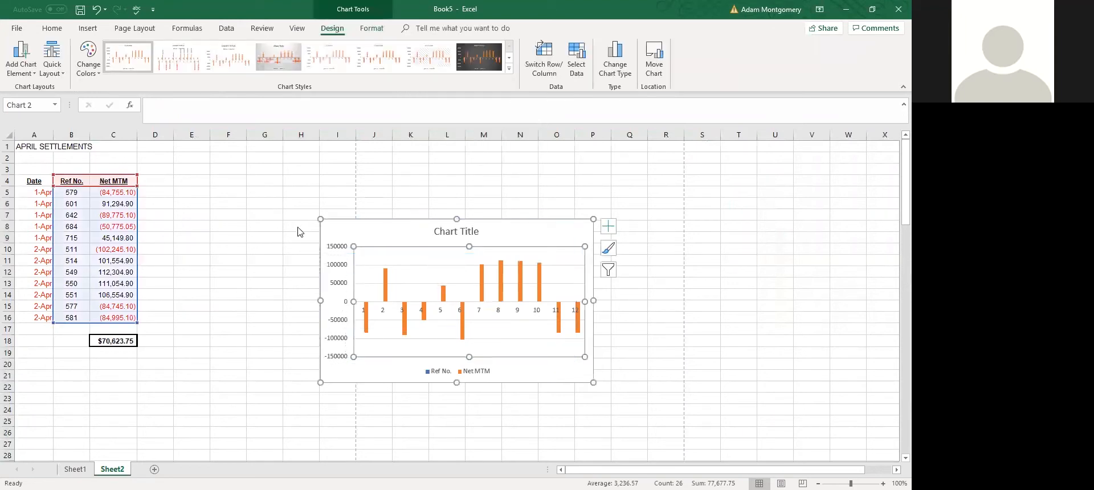
Step: Move the column chart closer to the settlements table, with its upper edge near row 4 starting at column E
left_click_drag(298, 228, 302, 227)
key("ctrl+z")
left_click_drag(400, 226, 272, 181)
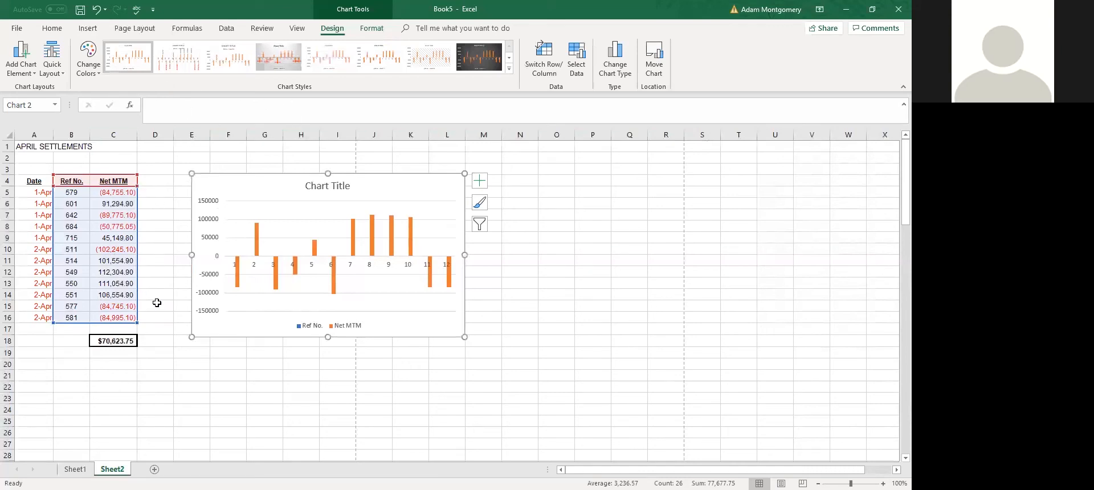
Step: Delete the Net MTM column chart from Sheet2
key("Escape")
left_click(249, 315)
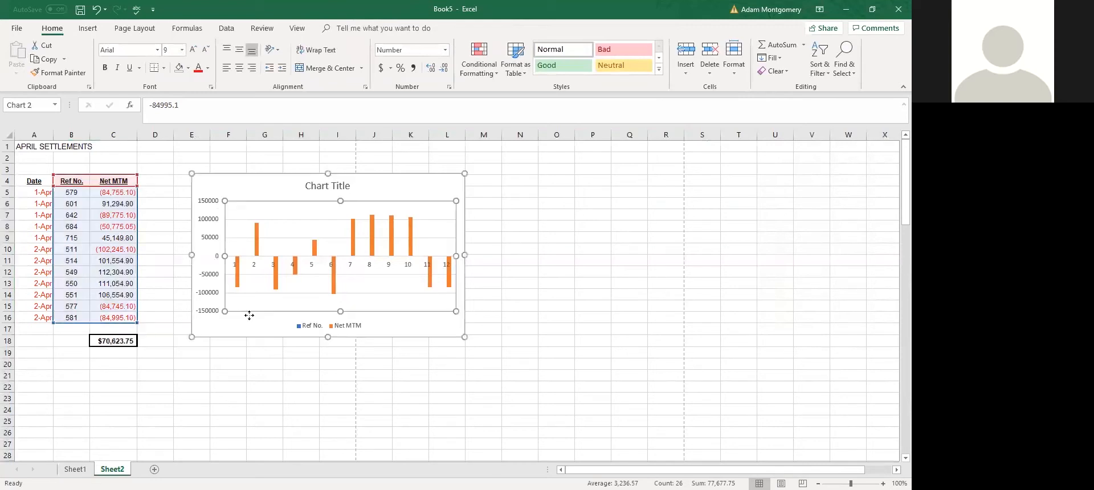
left_click(237, 327)
key("Delete")
left_click_drag(338, 295, 337, 261)
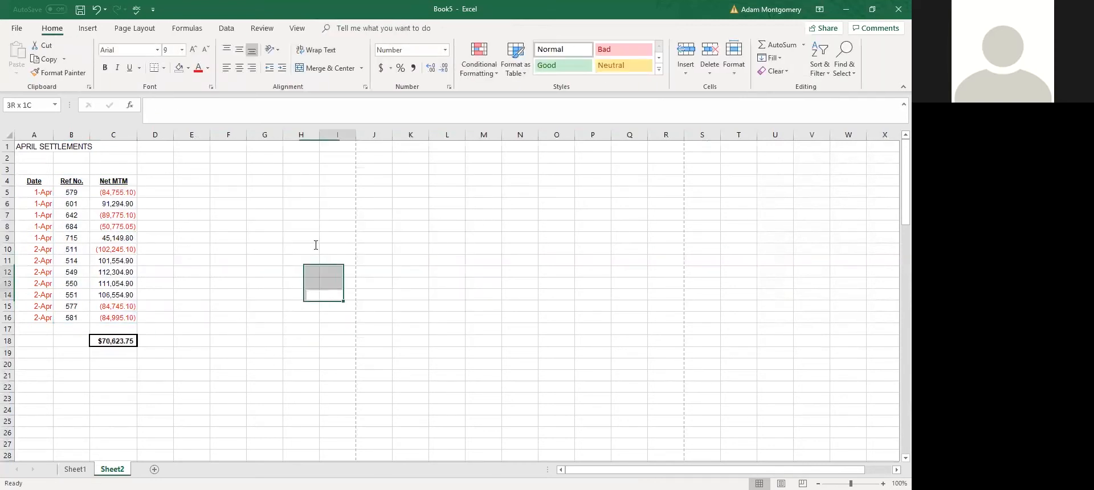
left_click(157, 28)
left_click(187, 28)
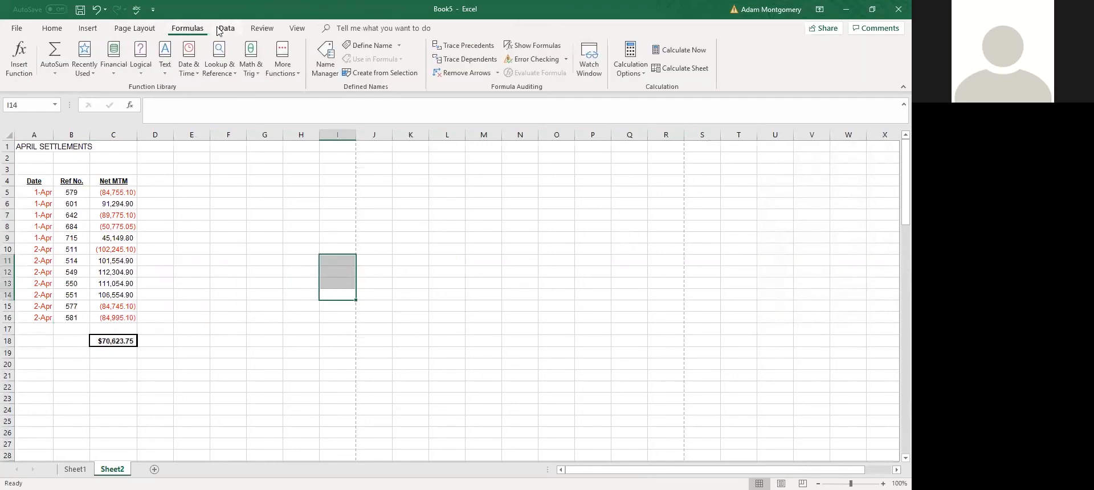
left_click(226, 28)
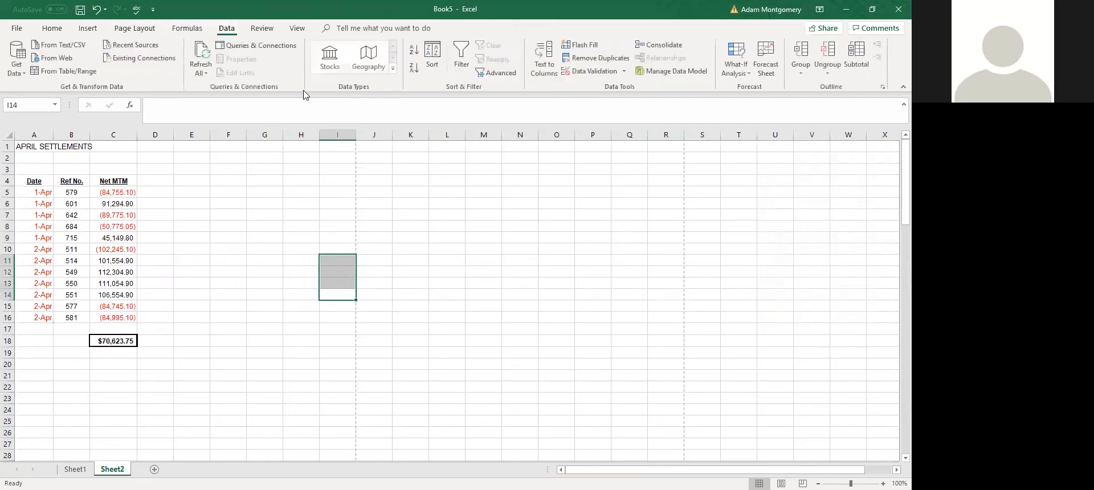
left_click(87, 28)
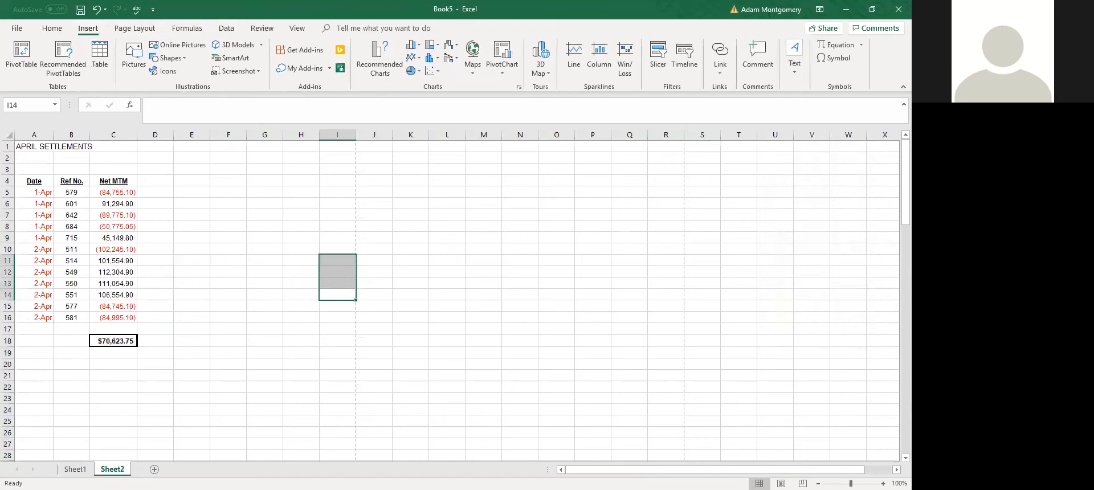
Step: Switch to Sheet1 and review the Layout/Structure notes under Spreadsheet Setup, from Clean format through Easy to make changes to
left_click(75, 469)
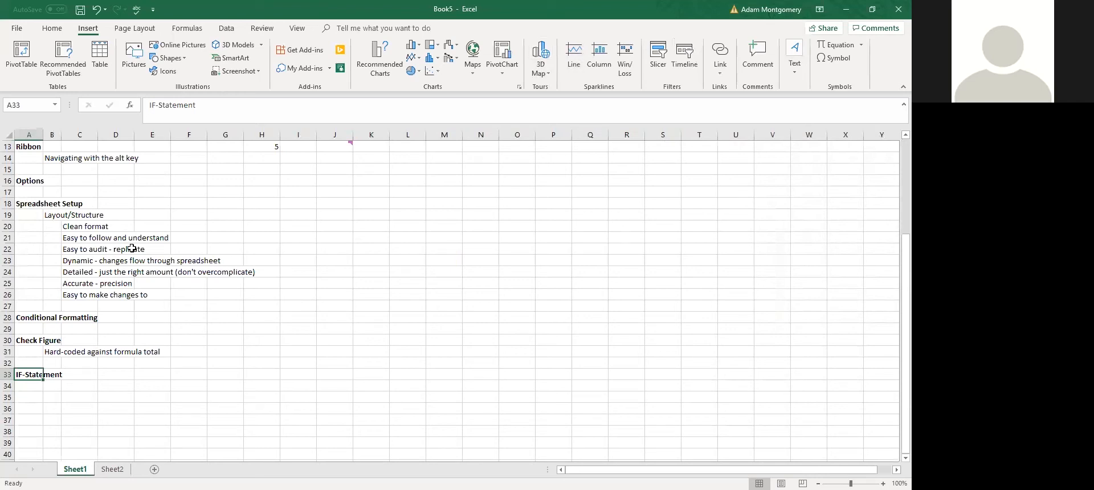
left_click(188, 214)
left_click_drag(61, 216, 128, 216)
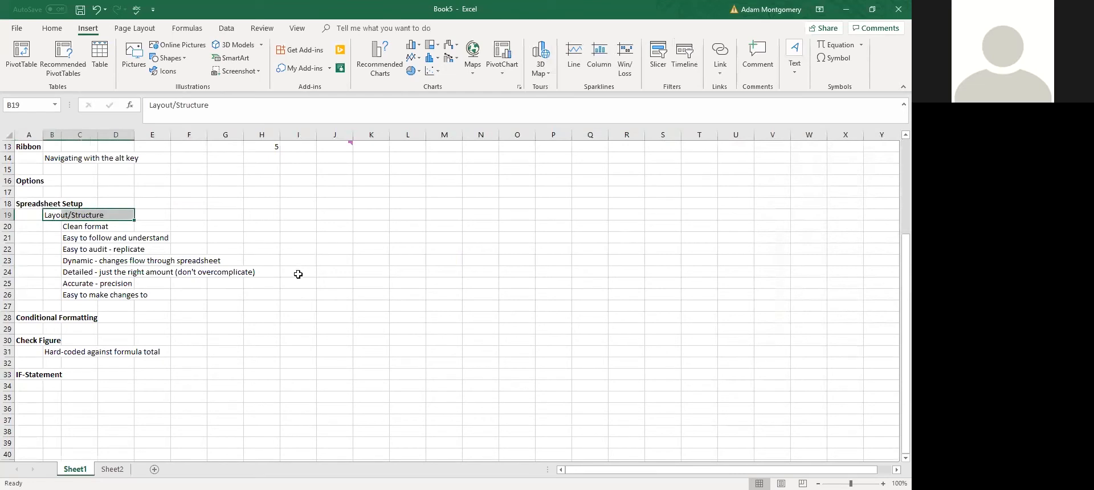
left_click(366, 293)
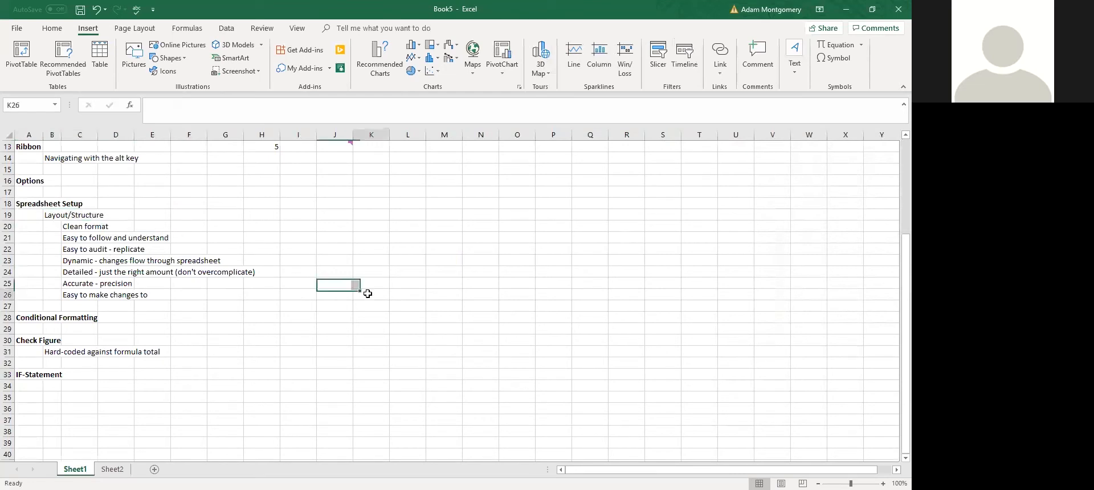
left_click(88, 227)
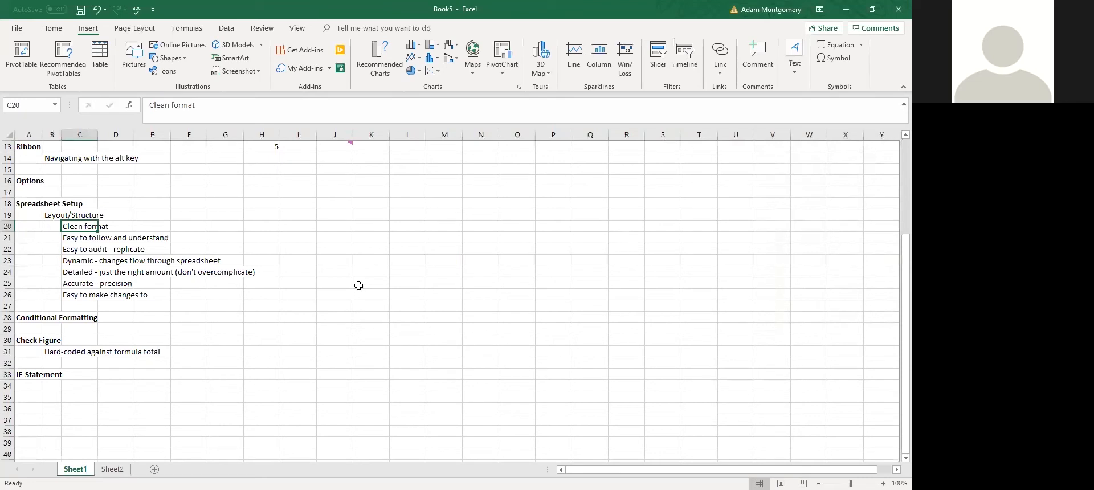
key("Down")
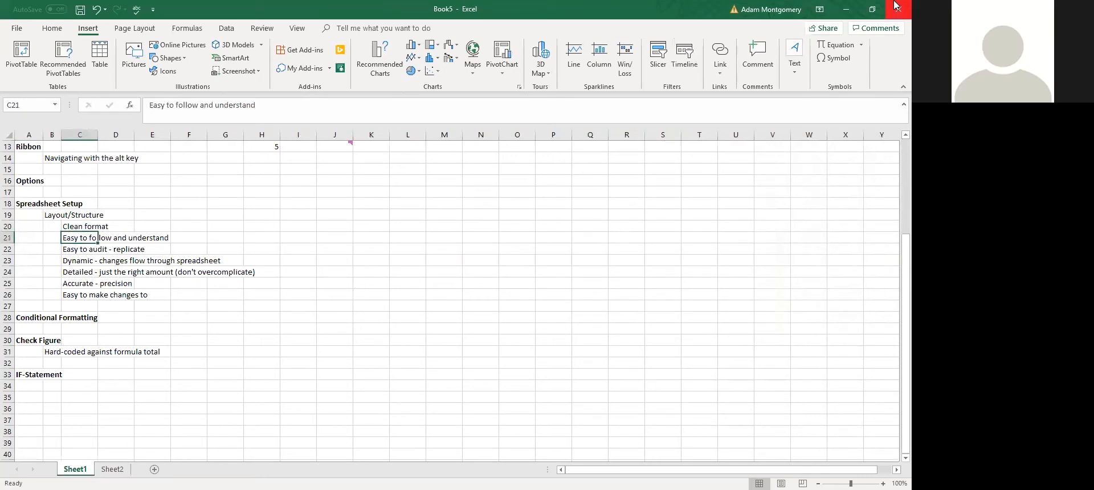
key("Up")
key("Right")
key("Right")
key("Down")
key("Left")
key("Left")
key("Left")
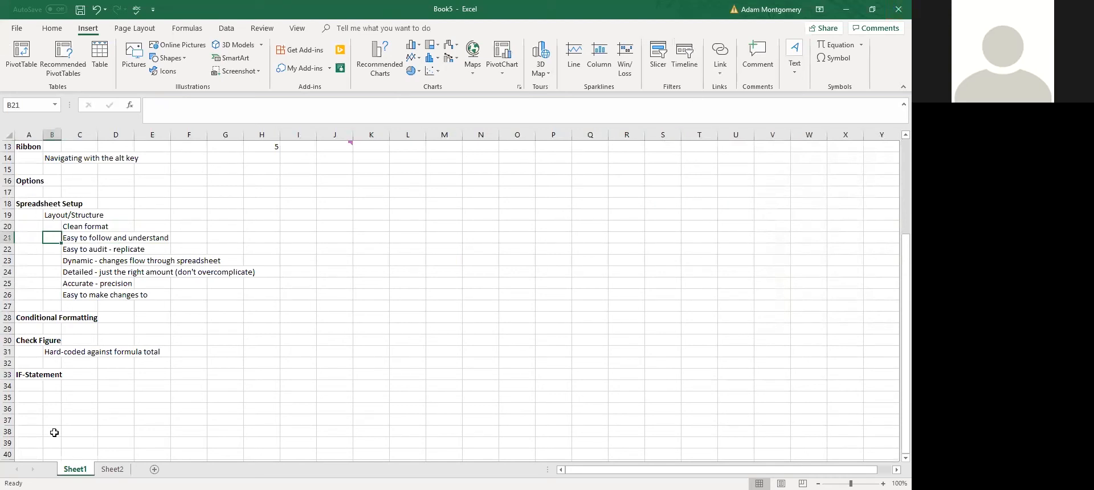
left_click(87, 245)
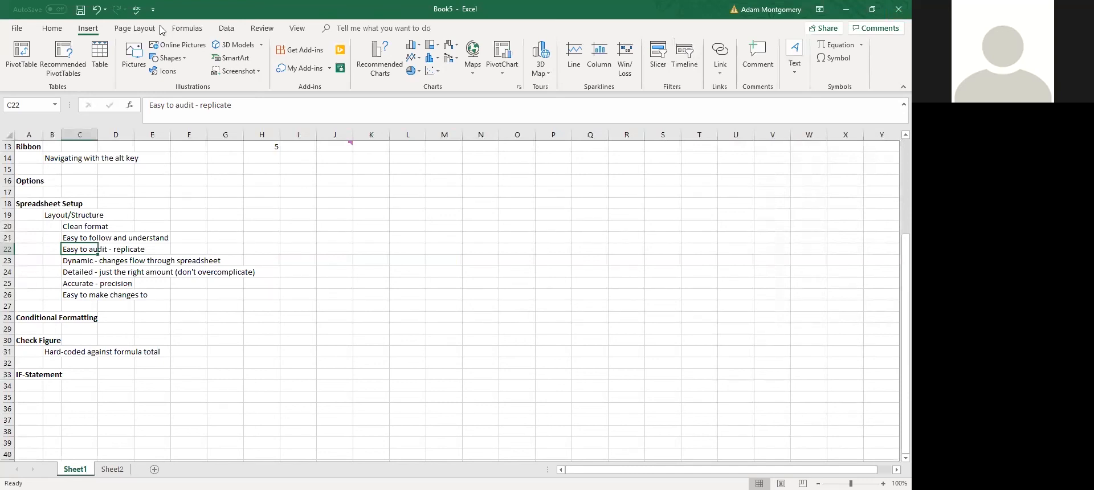
left_click(288, 336)
left_click(79, 263)
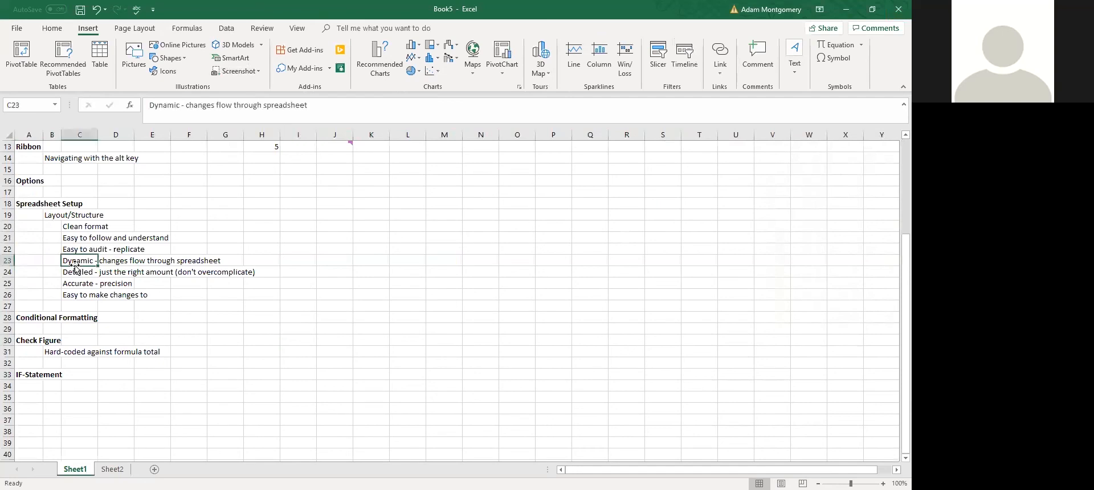
left_click(165, 297)
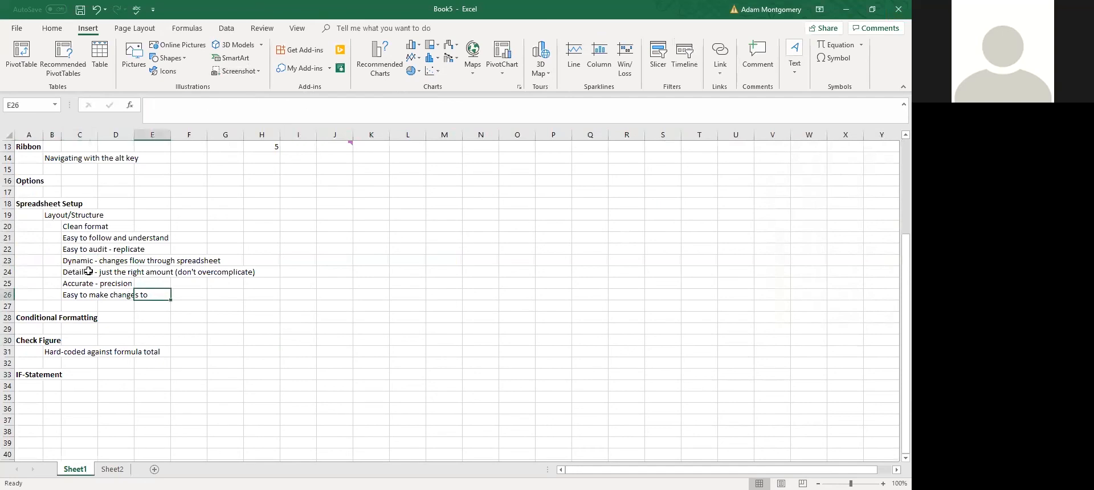
left_click(298, 317)
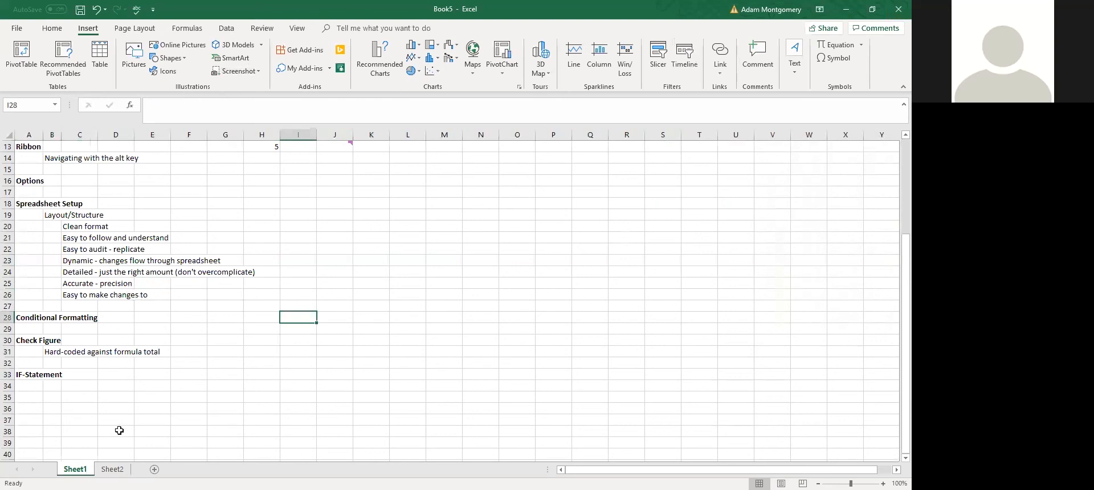
left_click(394, 376)
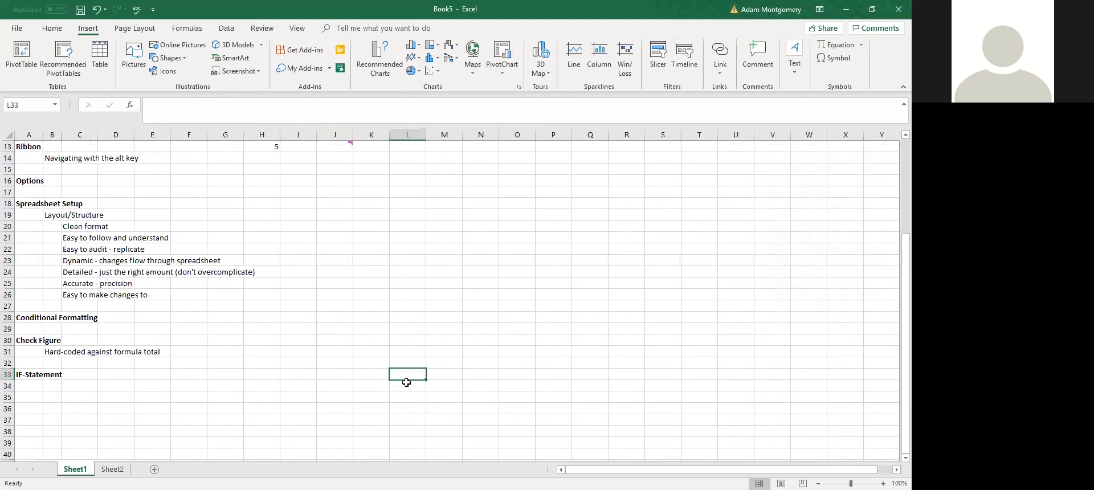
scroll(547, 399, "down", 5)
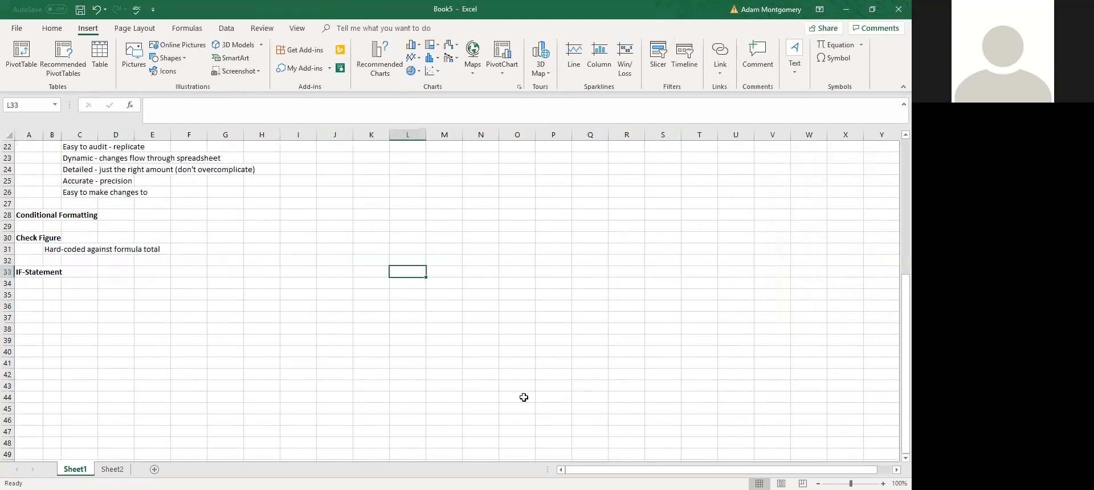
left_click(433, 407)
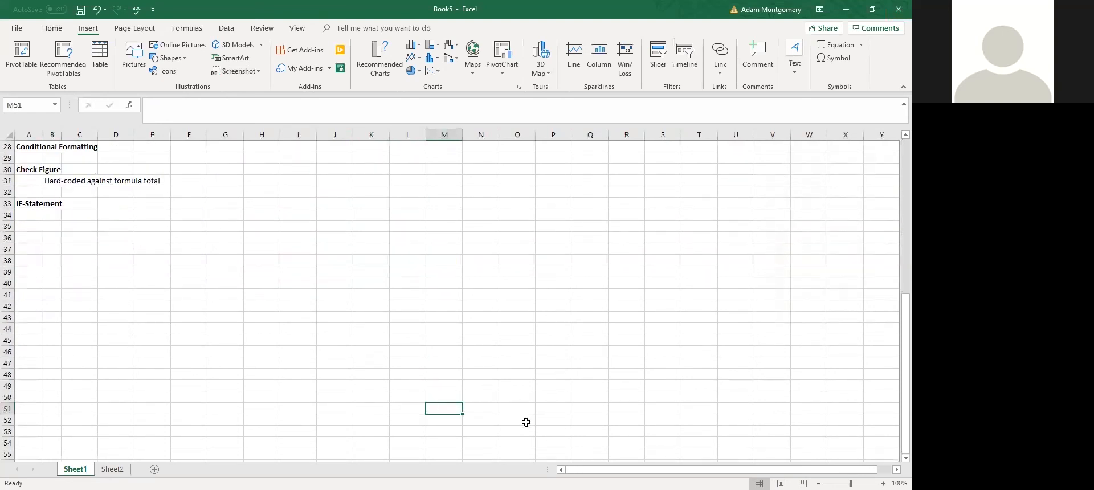
scroll(490, 419, "down", 6)
left_click(464, 415)
scroll(464, 308, "up", 8)
scroll(469, 275, "up", 4)
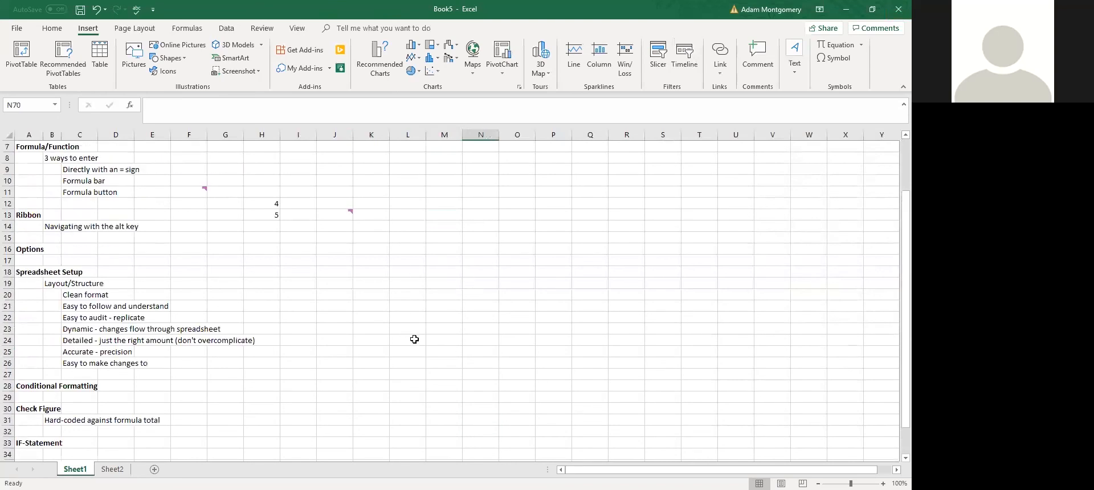
left_click(414, 339)
scroll(449, 365, "down", 10)
left_click(478, 407)
scroll(405, 298, "up", 2)
left_click(408, 260)
scroll(324, 307, "up", 11)
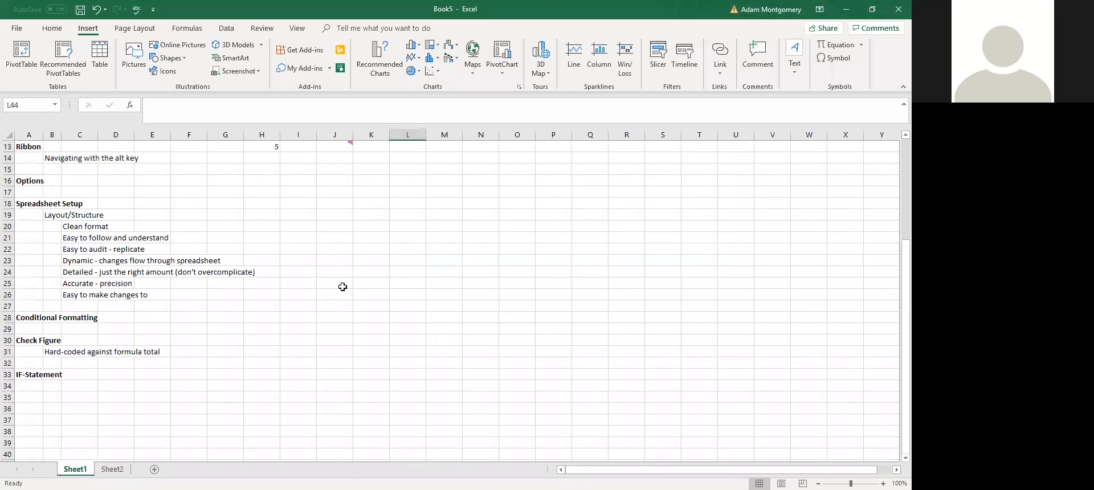
scroll(163, 316, "down", 2)
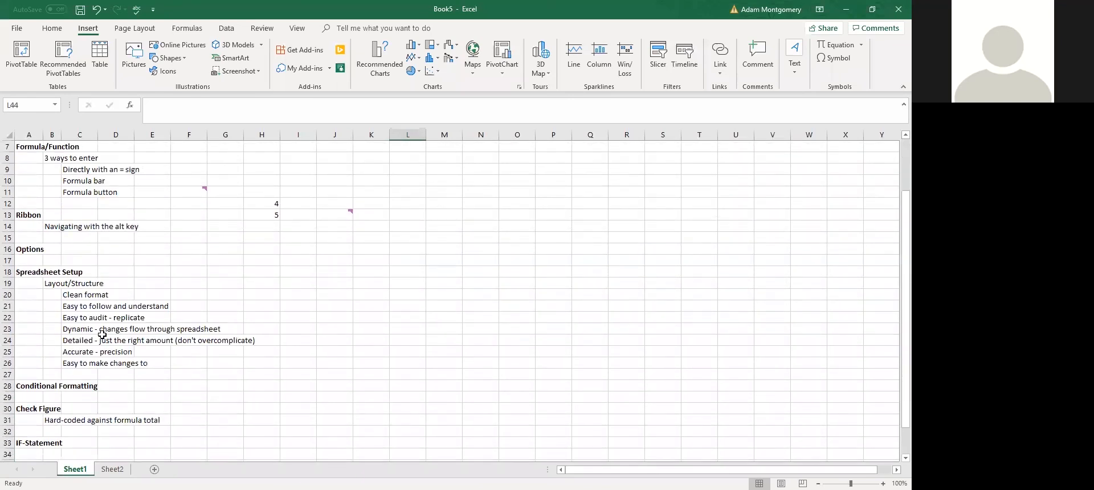
Step: Highlight the "Dynamic - changes flow through spreadsheet" note in row 23 of Sheet1 for review
left_click_drag(94, 331, 233, 330)
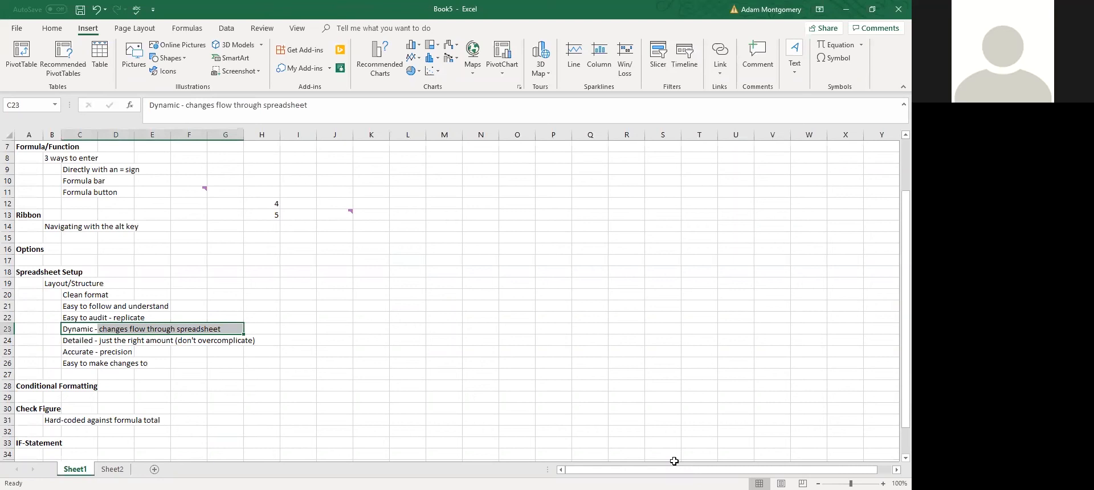
left_click(334, 353)
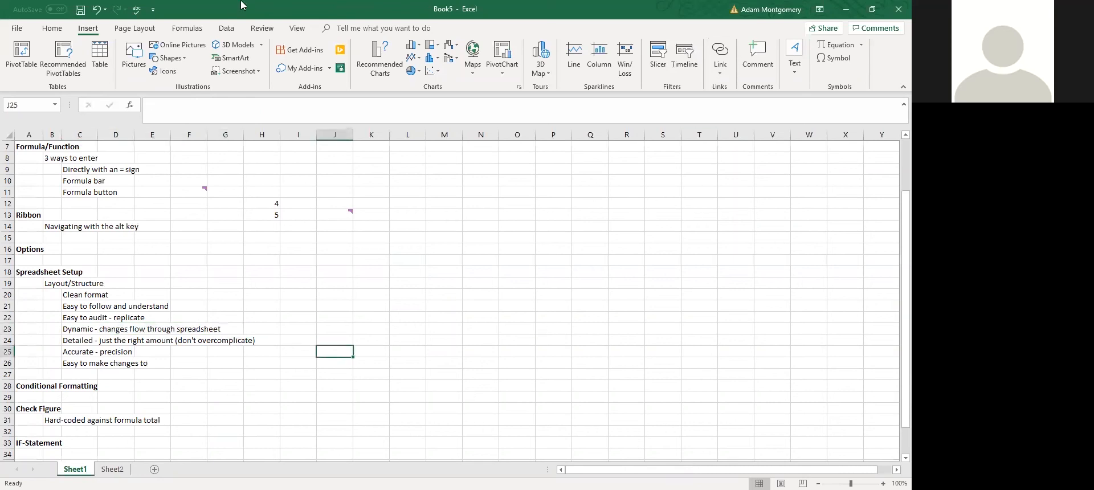
Step: Undo the recent column deletions on Sheet2 to bring back the full April settlements table
key("ctrl+Page_Down")
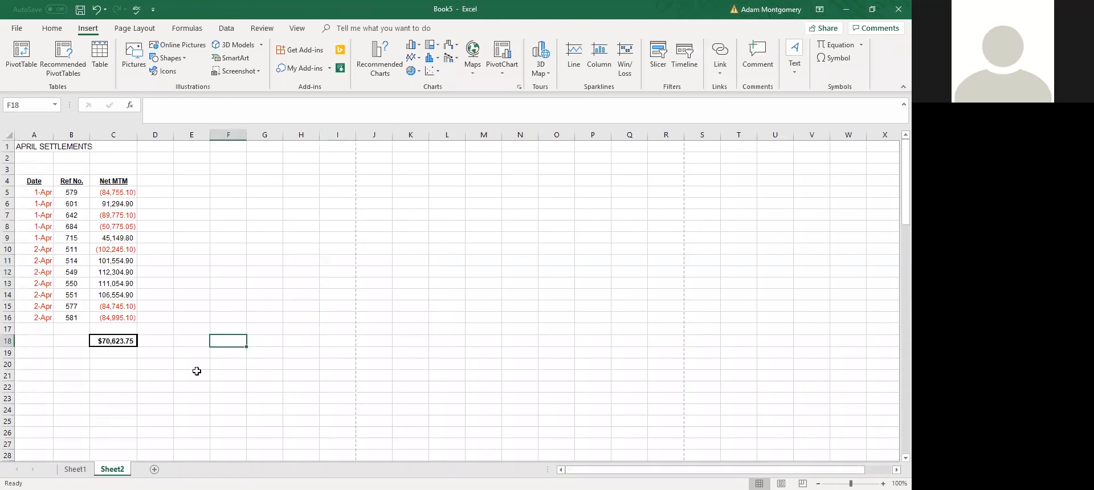
key("ctrl+z")
key("ctrl+z")
key("ctrl+z")
key("ctrl+z")
key("ctrl+z")
key("ctrl+z")
key("ctrl+z")
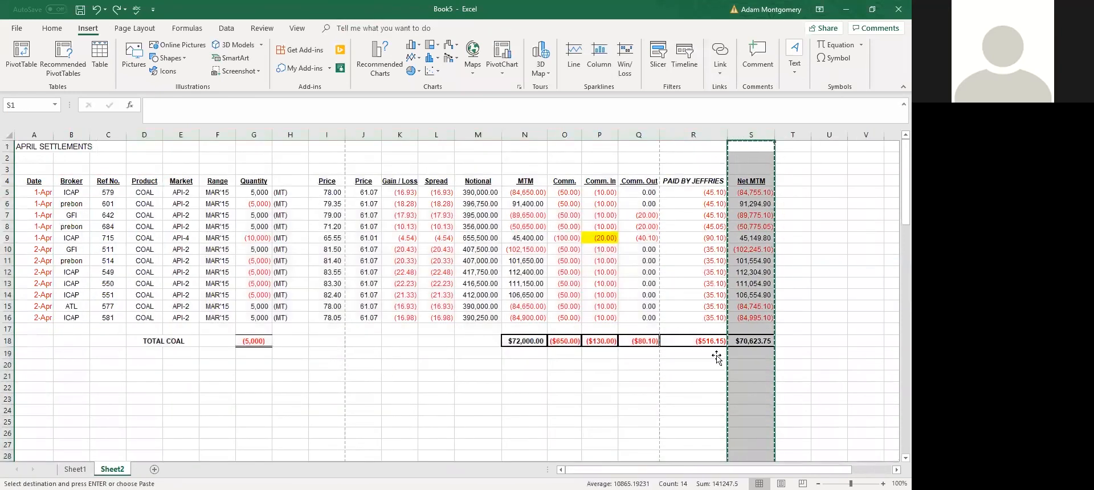
left_click_drag(680, 387, 677, 378)
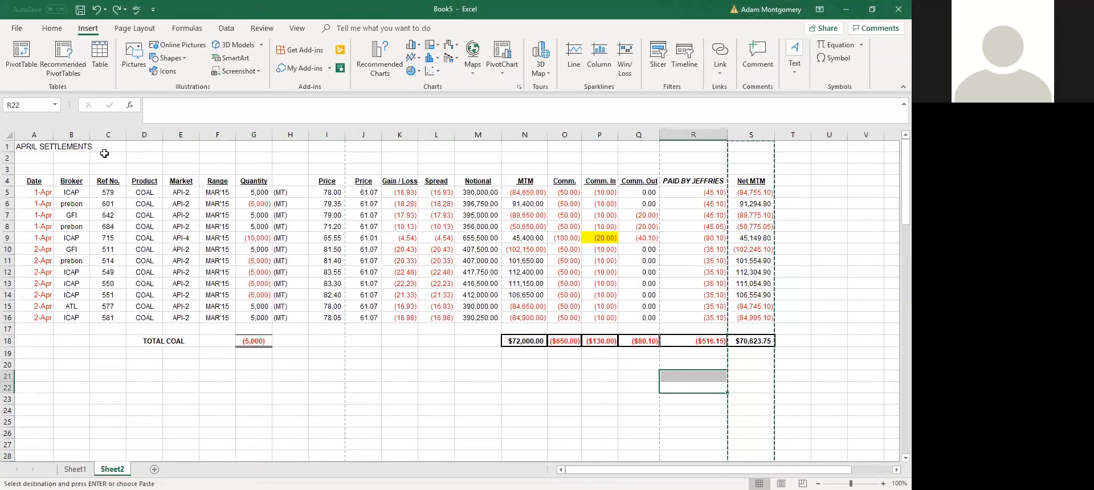
Step: Highlight Ref No. column C together with columns N through R on Sheet2, and return to the Spreadsheet Setup notes on Sheet1
left_click(117, 138)
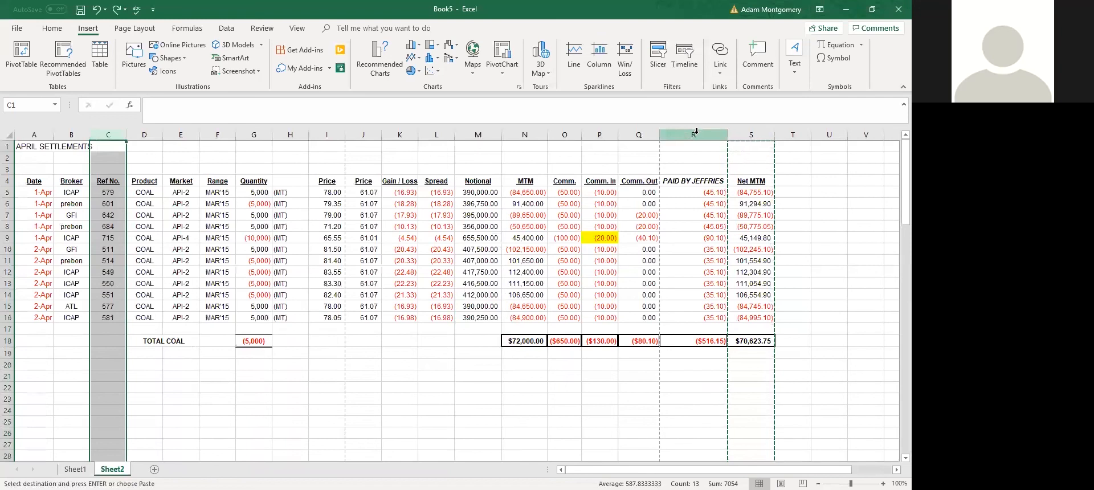
left_click(638, 134)
left_click(595, 135, "shift")
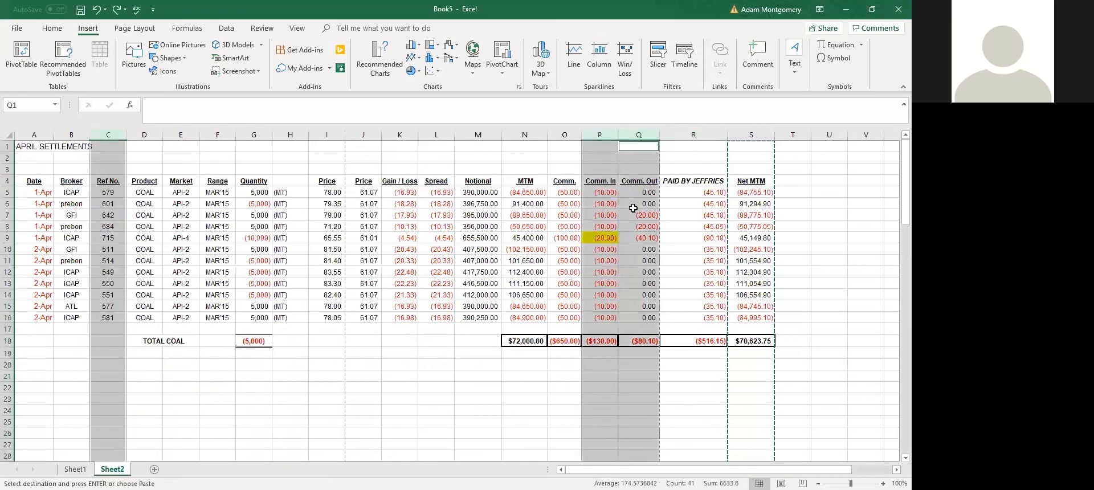
left_click(664, 134, "shift")
left_click_drag(663, 134, 530, 135)
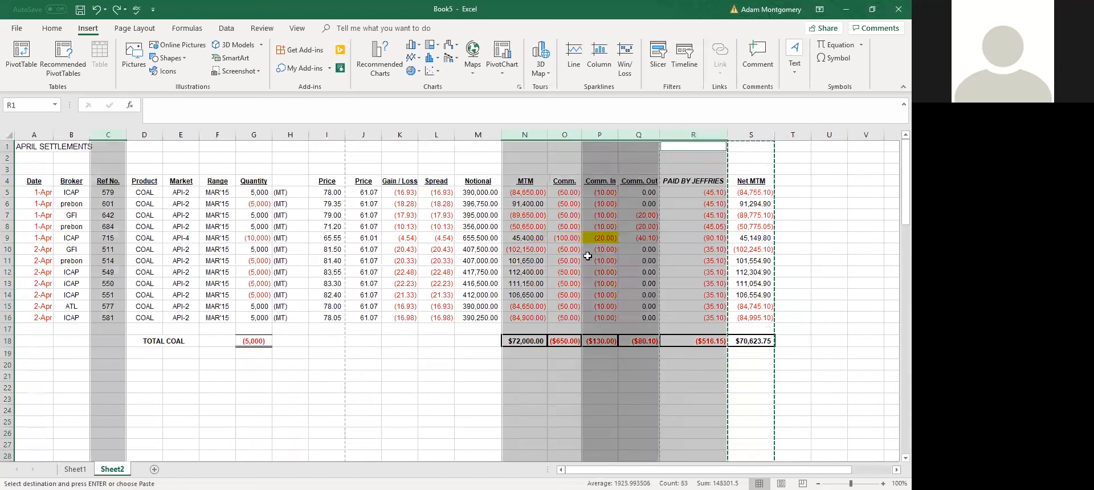
left_click(74, 469)
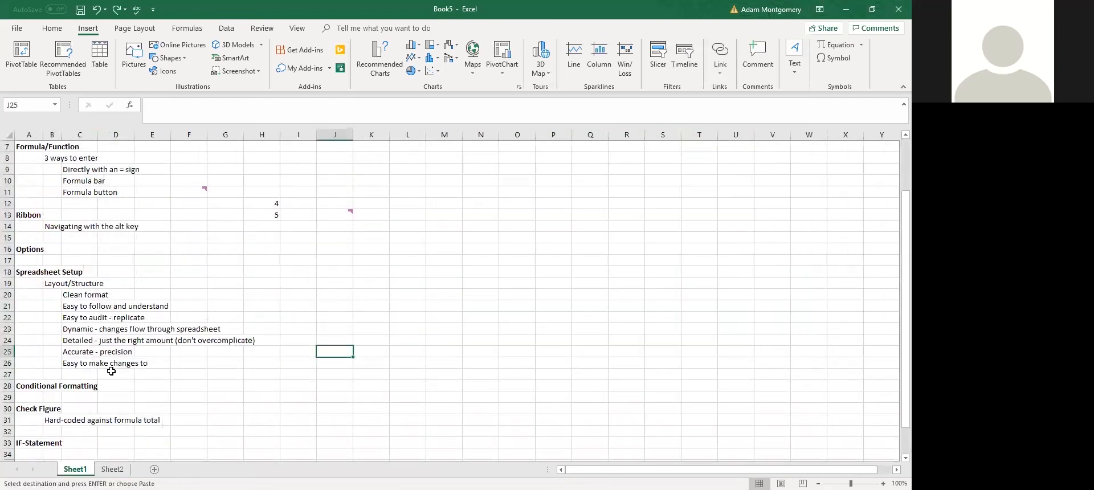
scroll(244, 348, "down", 3)
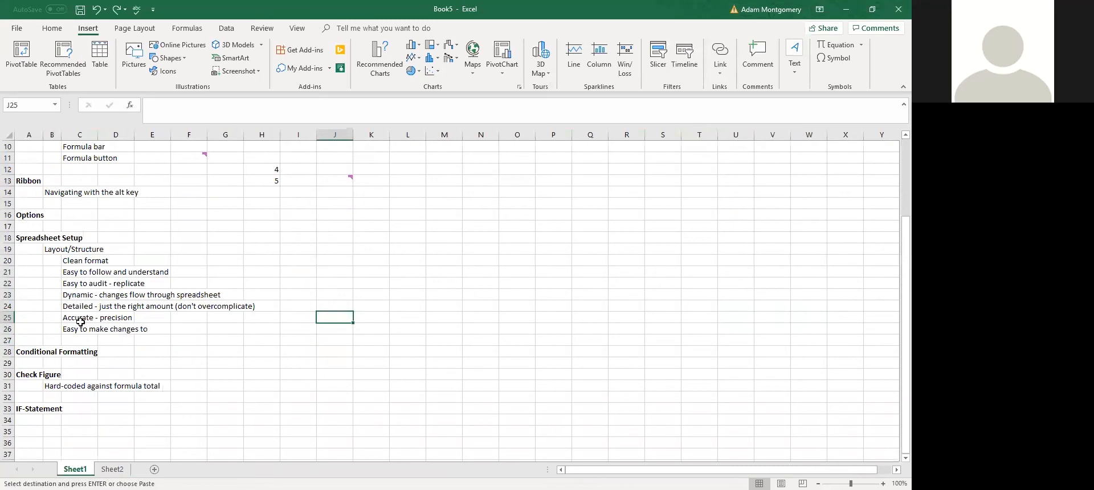
Step: Enter 70,623.75 in S20 of Sheet2 as a hard-coded check figure below the Net MTM total
left_click(112, 469)
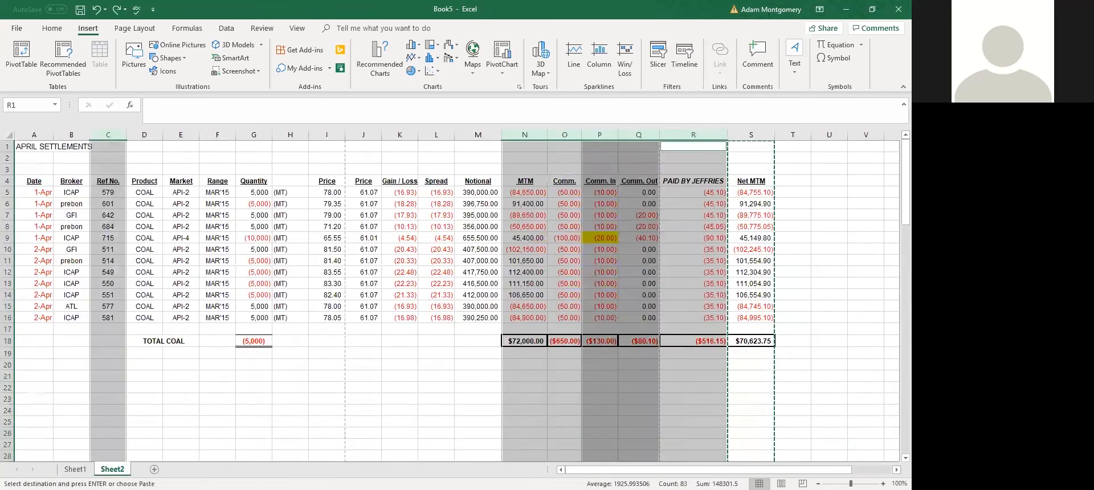
left_click(627, 385)
left_click(707, 354)
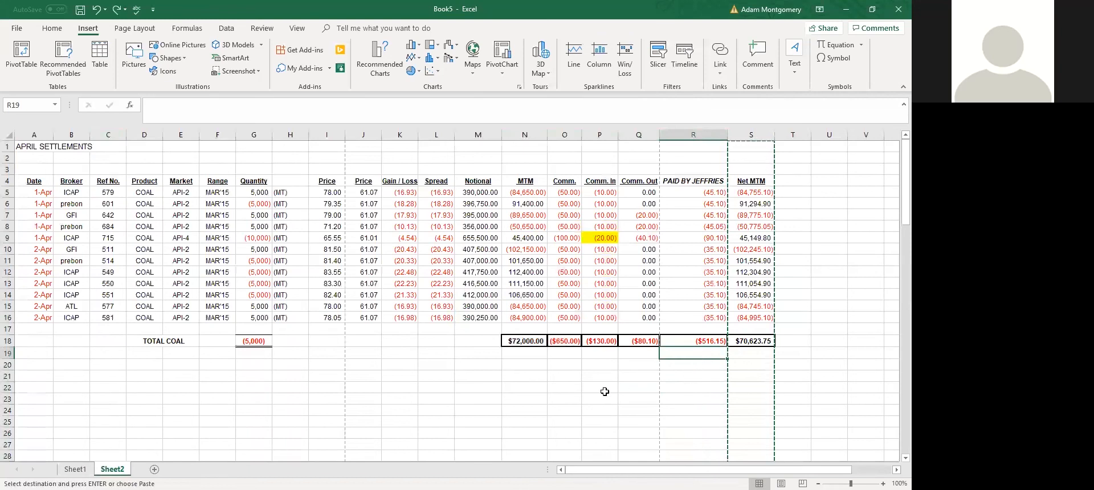
left_click(743, 355)
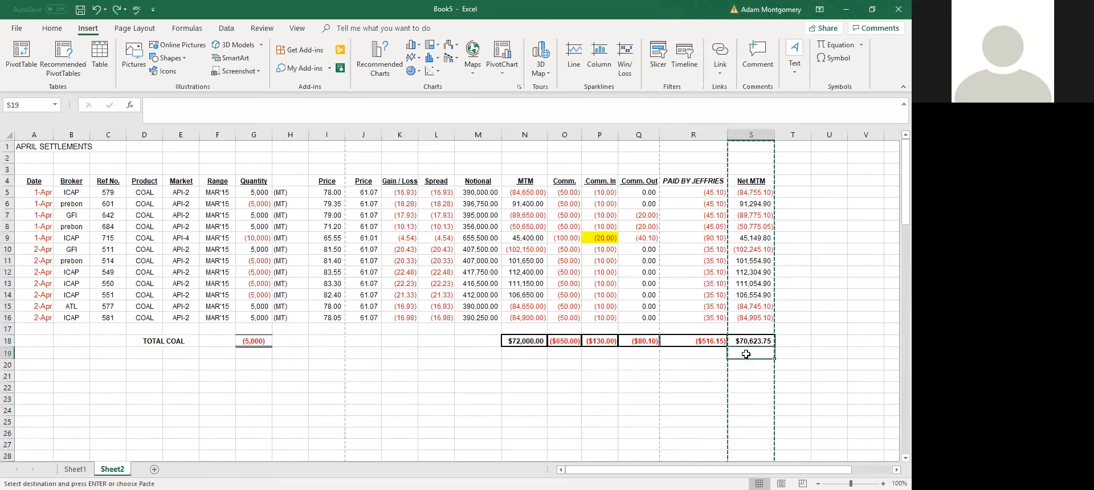
key("Return")
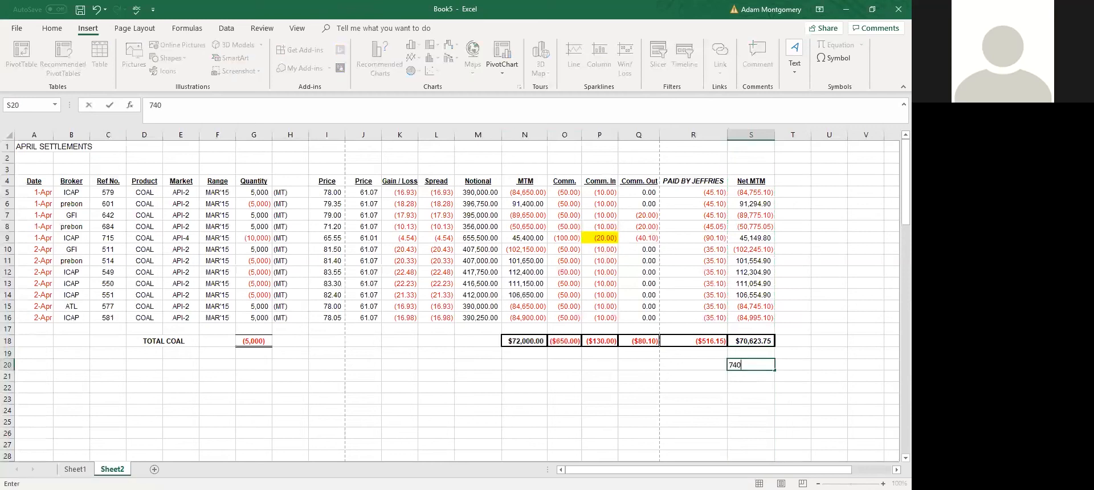
type("70,623.75")
key("Return")
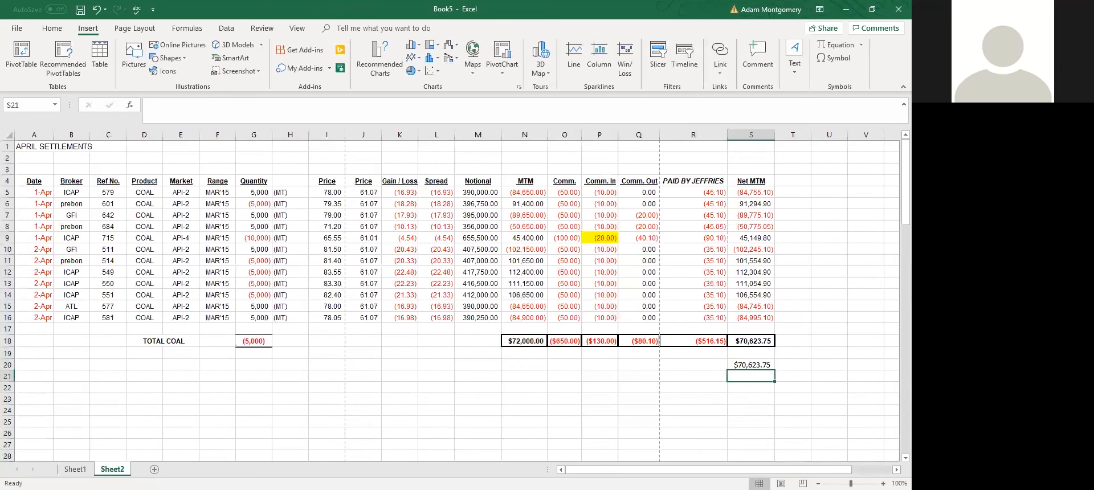
Step: Start an IF formula in S21 that tests whether the total in S18 equals the check figure in S20
type("=")
key("Escape")
type("=")
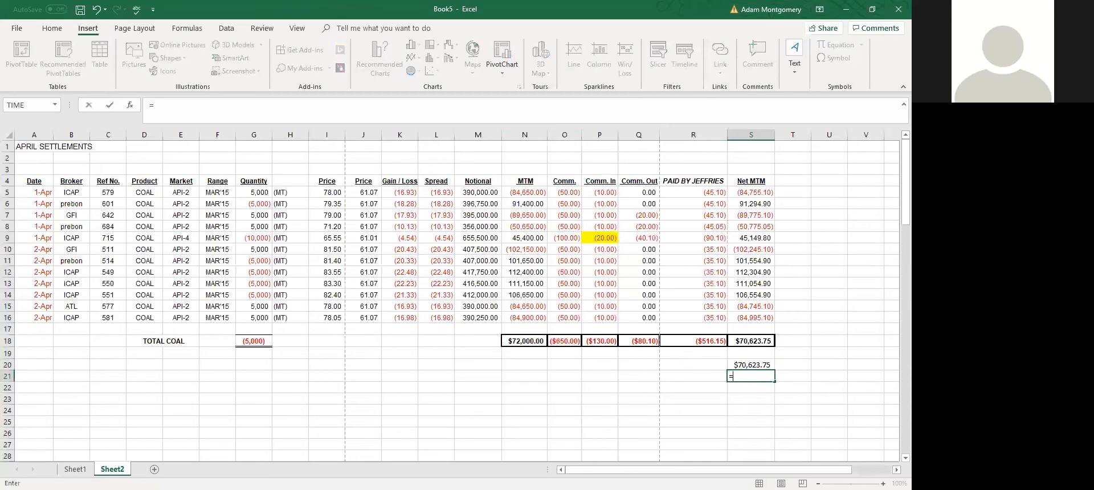
type("if")
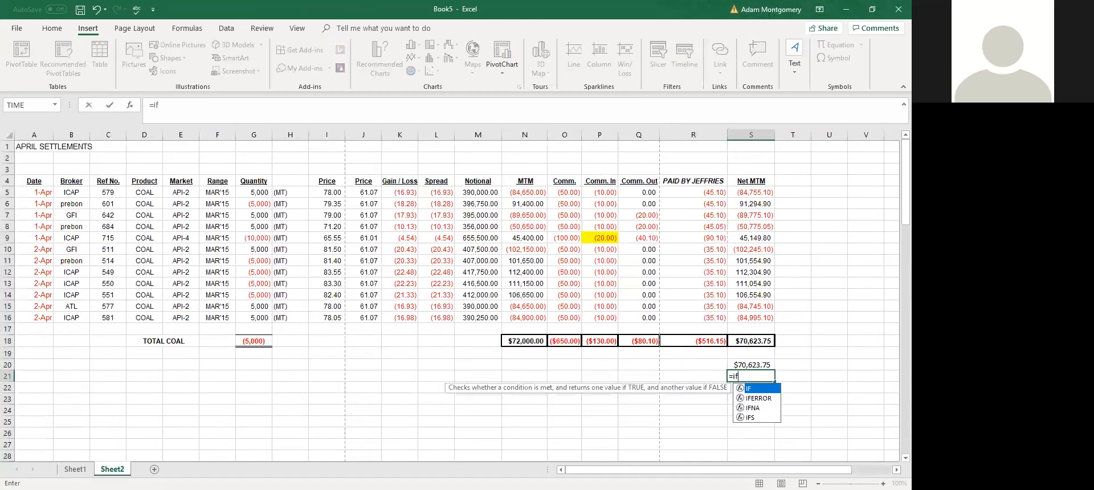
type("(")
left_click(753, 341)
type("=")
left_click(746, 362)
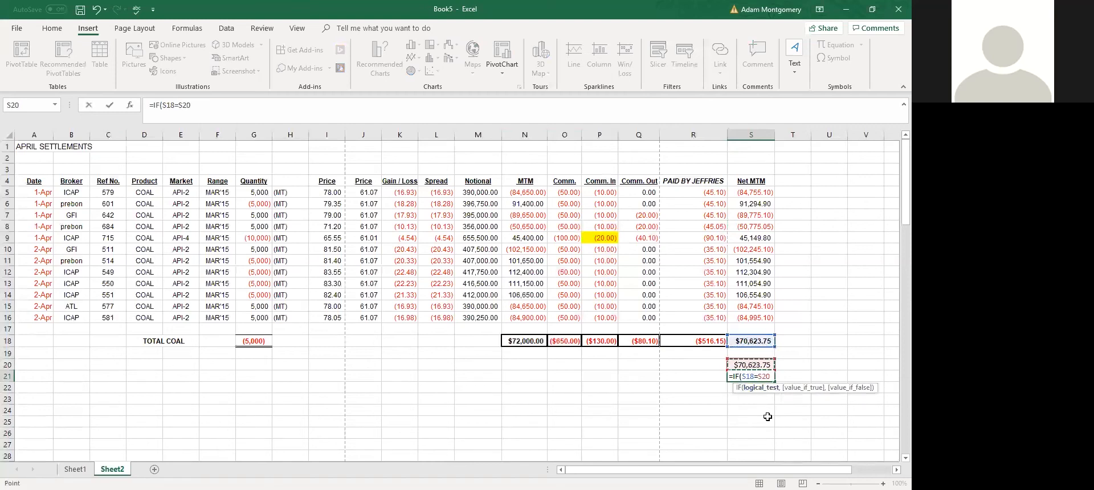
Step: Complete the IF formula to return "Good To Go" when true and "ERROR" when false
type(",")
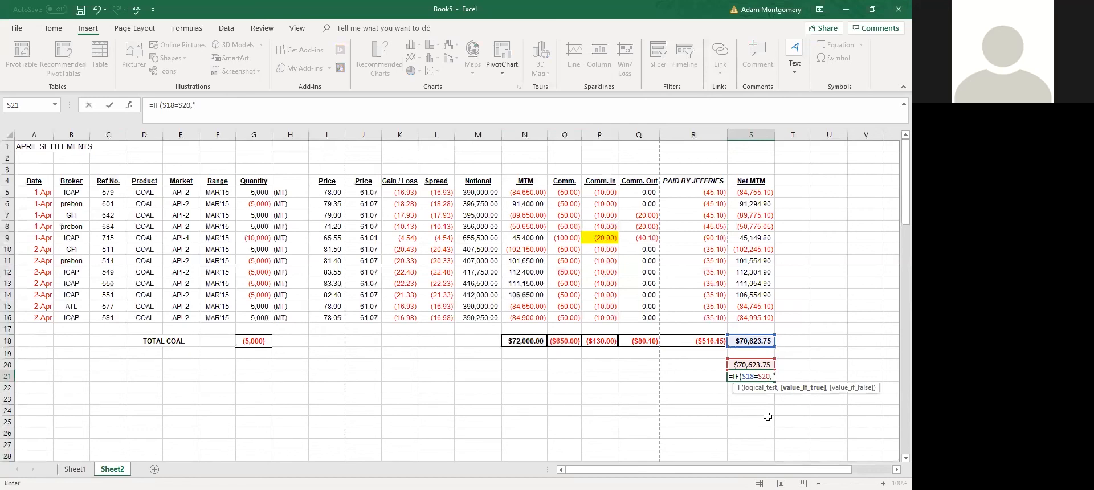
type("\"C")
key("BackSpace")
type("Good To Go\",\"ERROR")
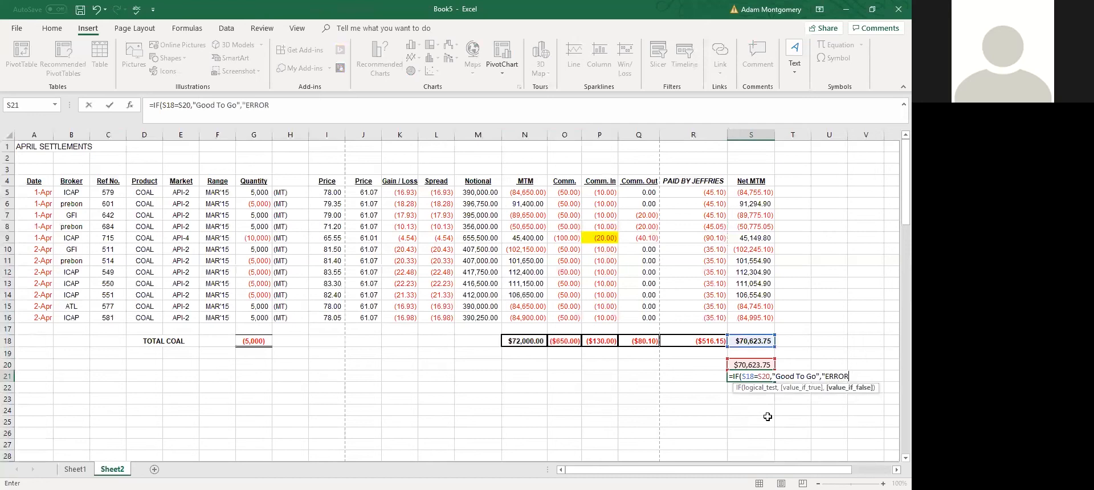
type("\")")
key("ctrl+Return")
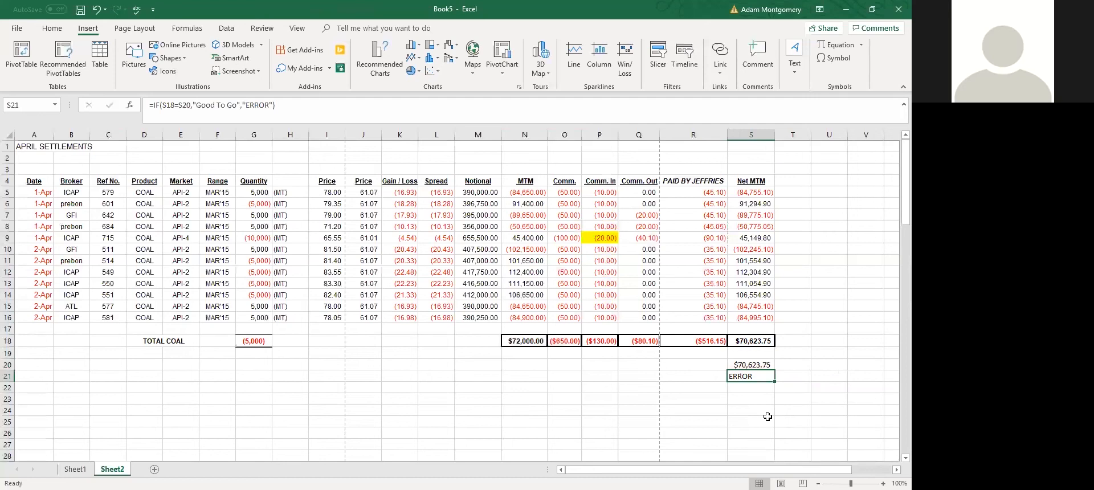
Step: Return to Sheet1 and highlight the "Easy to make changes to" note in row 26 for review
key("ctrl+Page_Up")
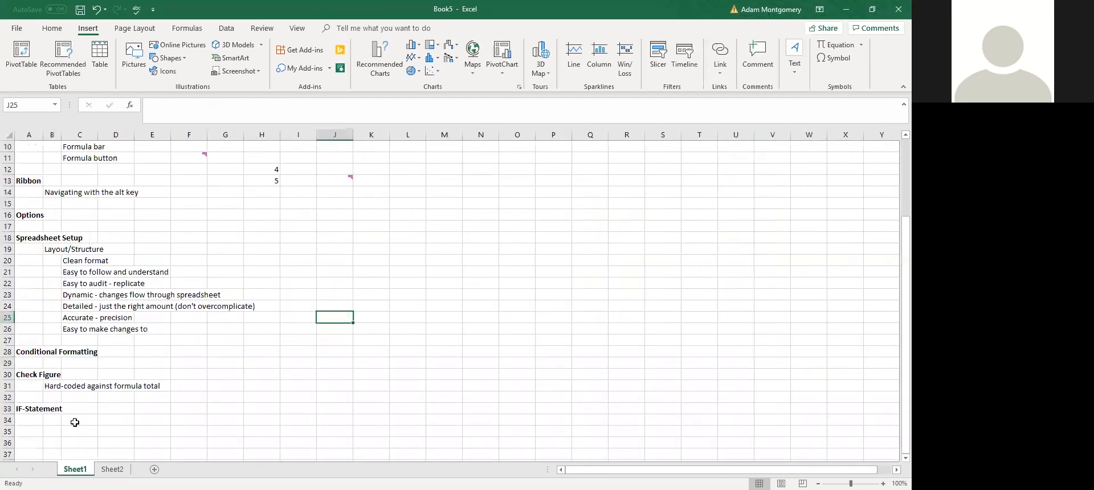
left_click_drag(86, 324, 89, 321)
left_click_drag(141, 347, 147, 342)
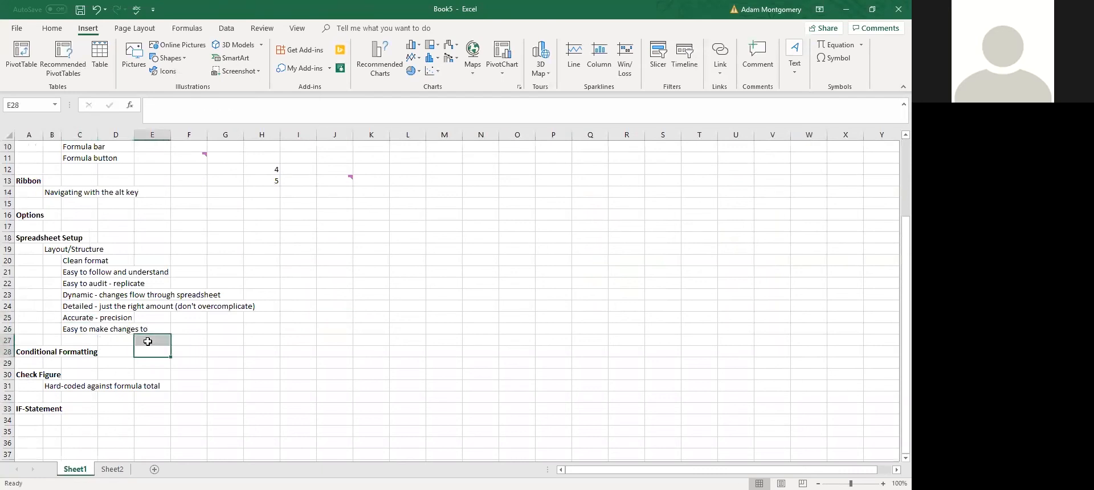
left_click_drag(84, 328, 162, 327)
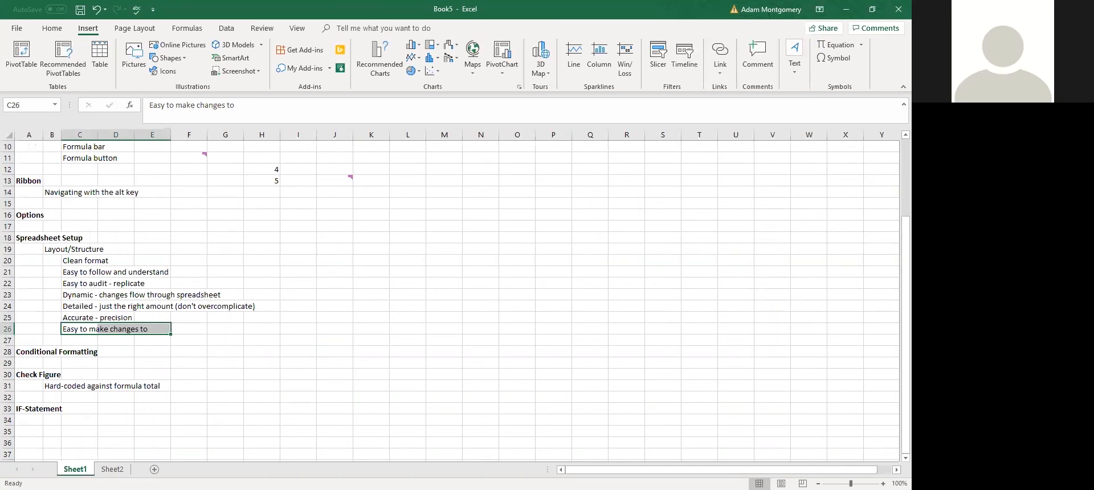
Step: Copy the block D1:T21 on Sheet2 and paste it below the table starting at F24
left_click(112, 469)
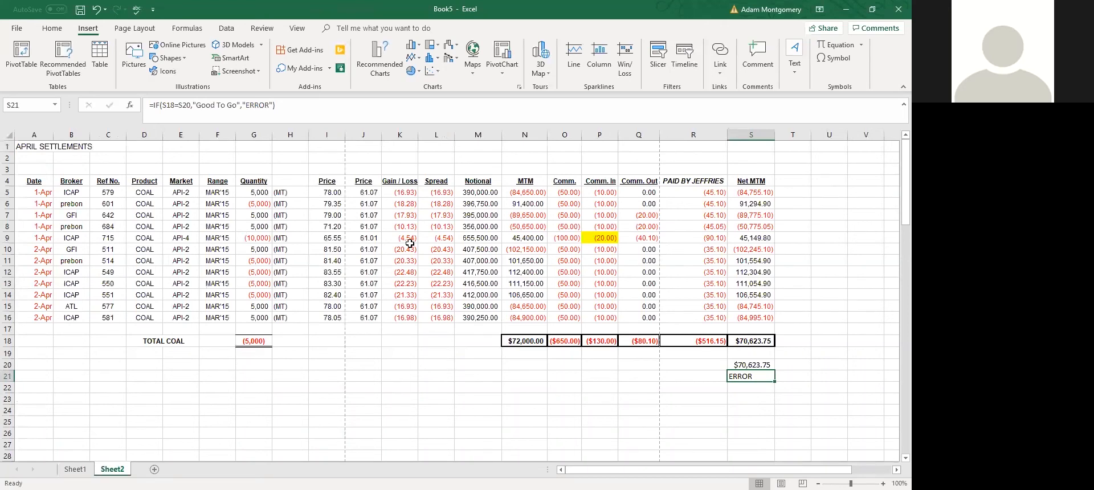
left_click(601, 329)
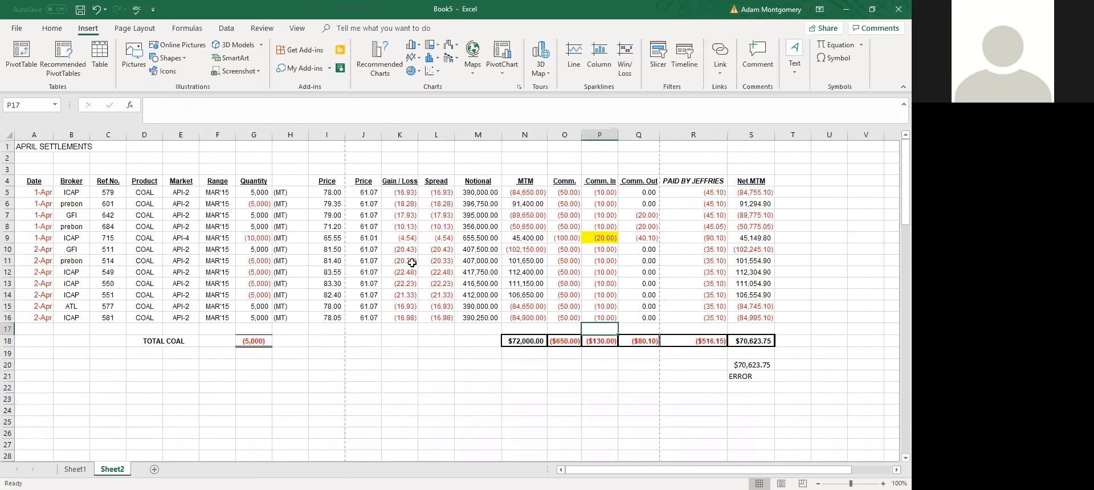
scroll(176, 212, "down", 1)
scroll(176, 211, "up", 1)
left_click_drag(793, 376, 142, 132)
key("ctrl+c")
scroll(310, 395, "down", 2)
left_click(276, 309)
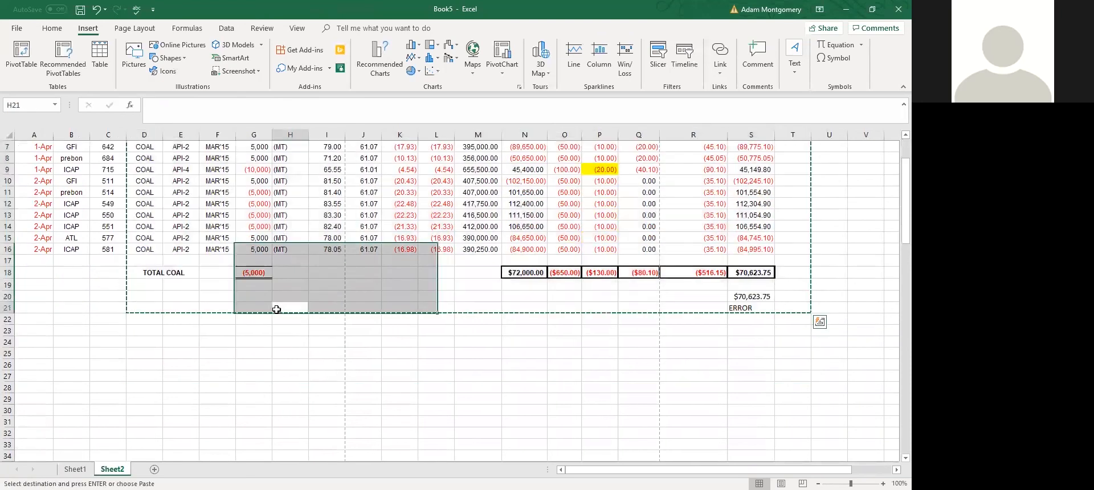
left_click(217, 342)
key("ctrl+v")
scroll(398, 284, "down", 3)
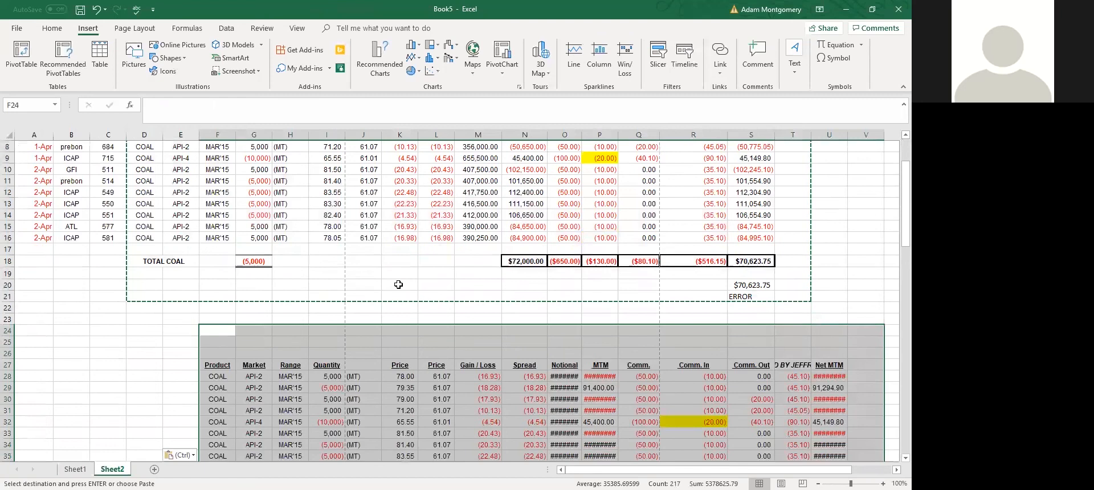
Step: Compare the pasted block with the original settlements table, and return to the Conditional Formatting heading in the Sheet1 notes
scroll(399, 284, "down", 3)
left_click(404, 237)
scroll(401, 232, "up", 5)
scroll(381, 412, "down", 5)
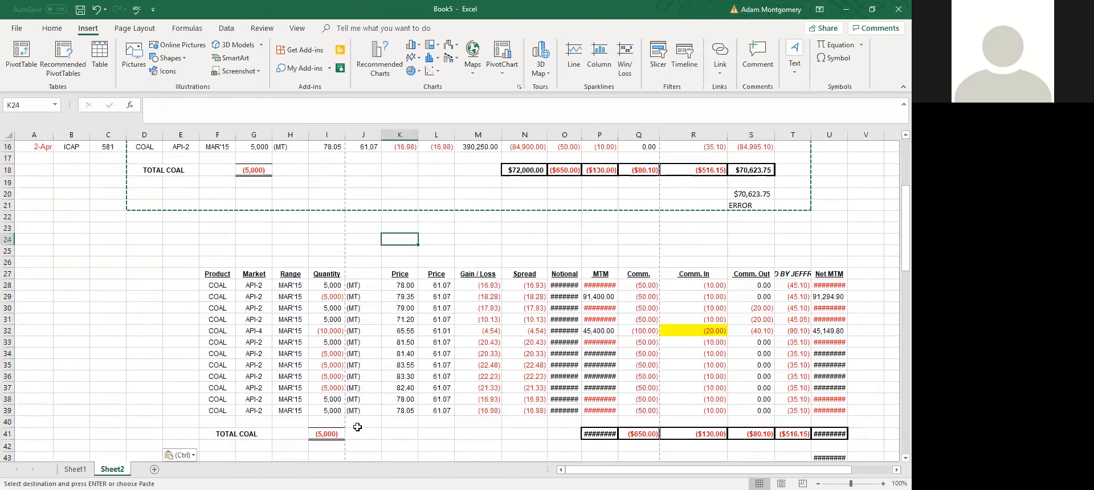
scroll(329, 253, "up", 5)
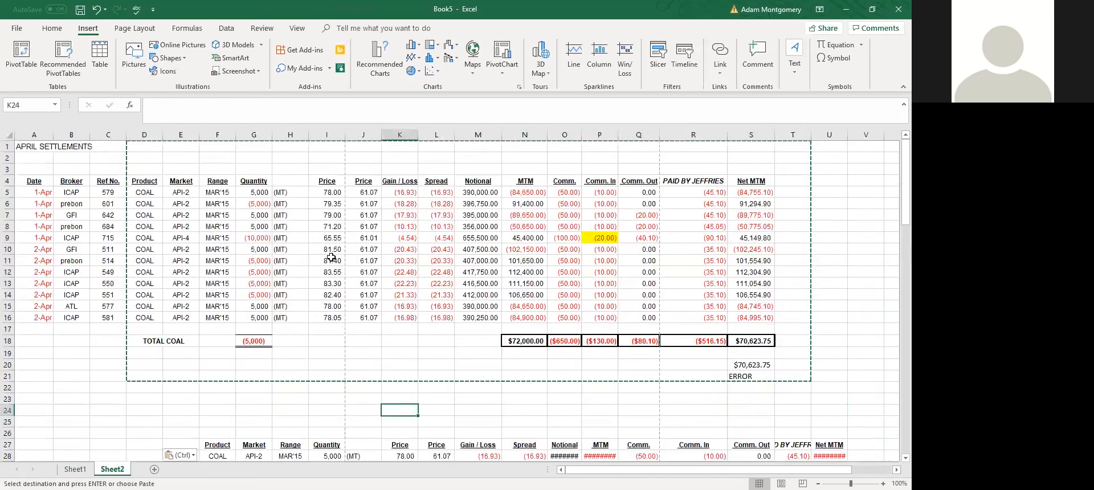
left_click(80, 468)
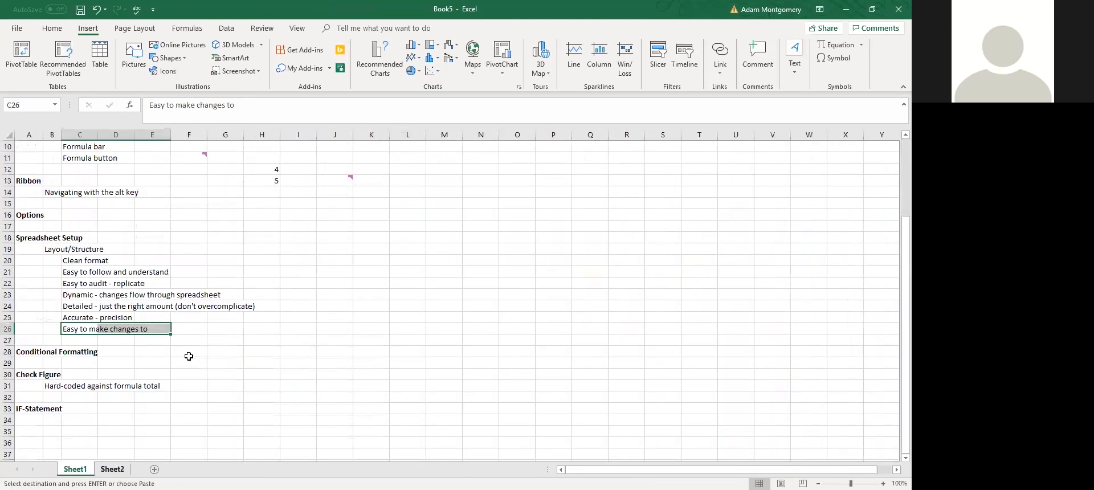
left_click(148, 352)
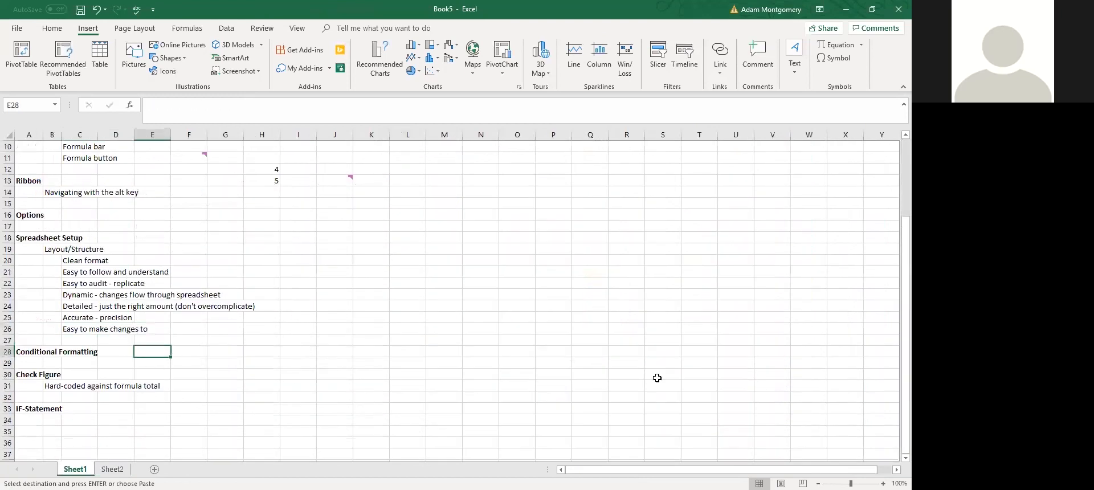